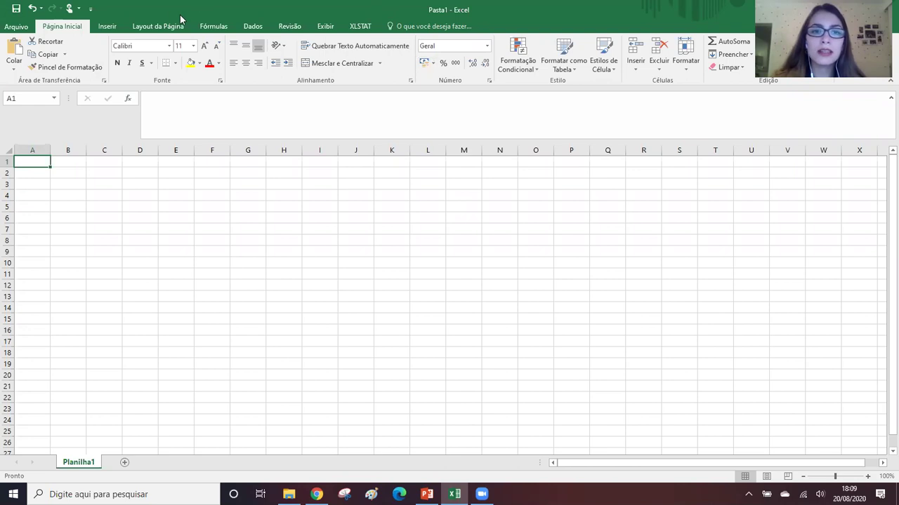
Step: Look through the workbook's file information and the commands for inserting, page layout, formulas, data, review and view
{"action": "left_click", "coordinate": [17, 26]}
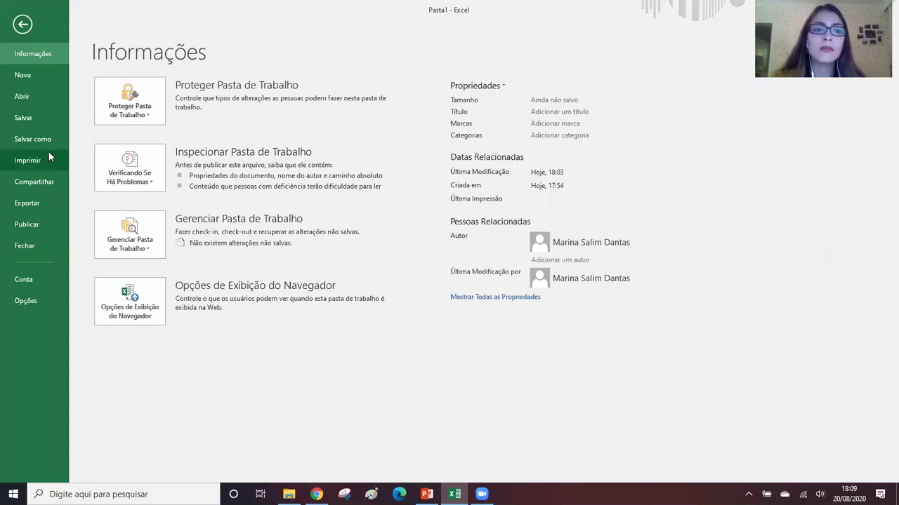
{"action": "left_click", "coordinate": [23, 24]}
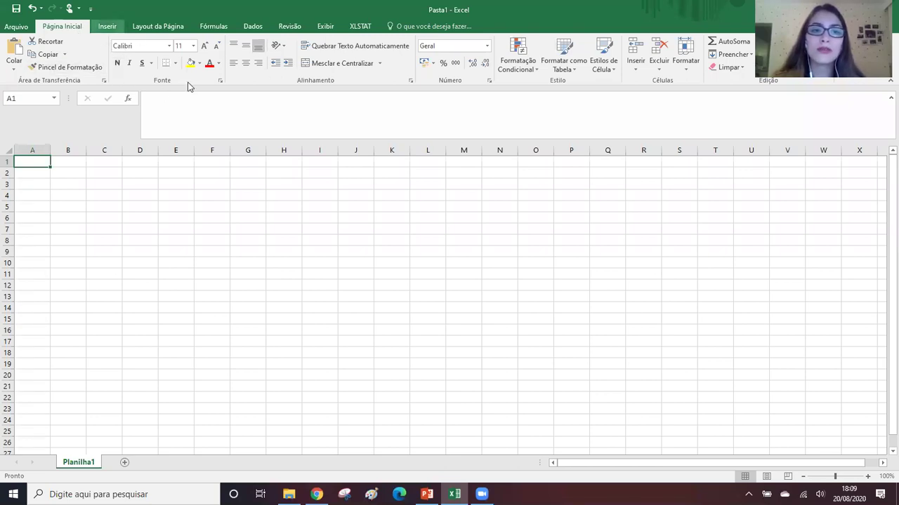
{"action": "left_click", "coordinate": [116, 29]}
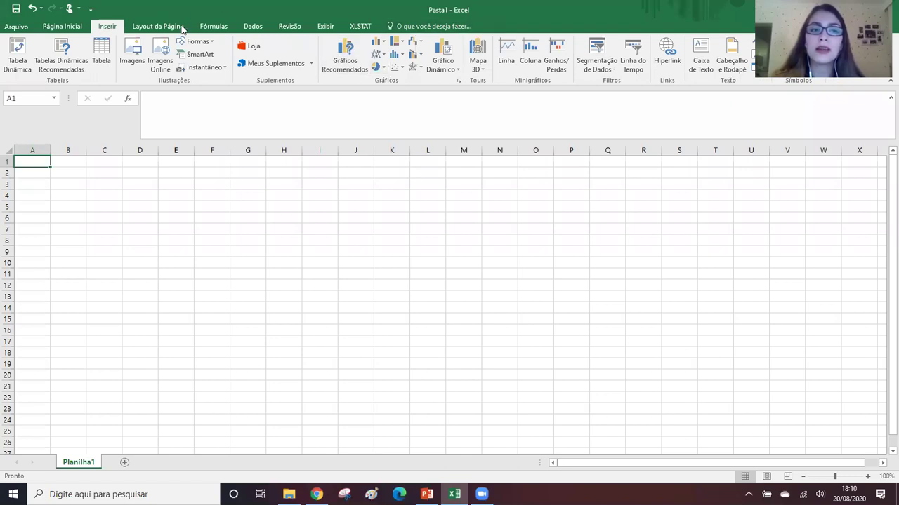
{"action": "left_click", "coordinate": [158, 26]}
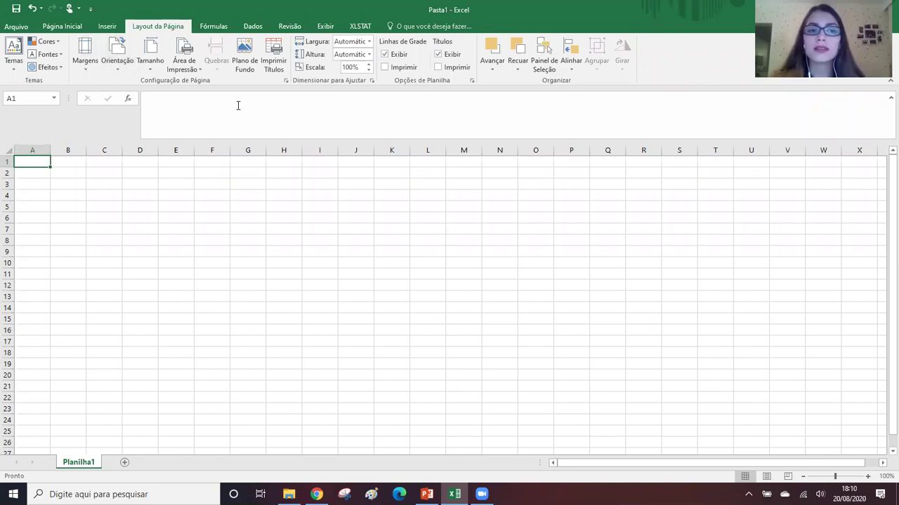
{"action": "left_click", "coordinate": [219, 30]}
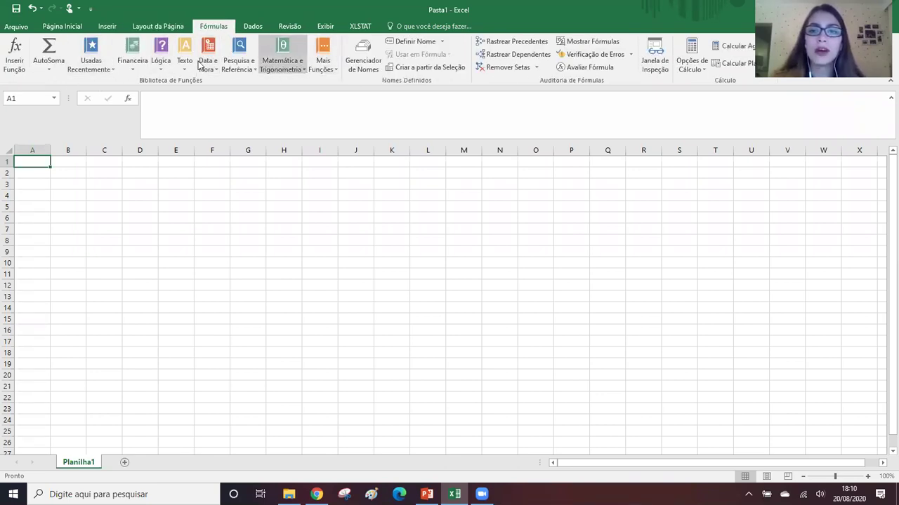
{"action": "left_click", "coordinate": [262, 29]}
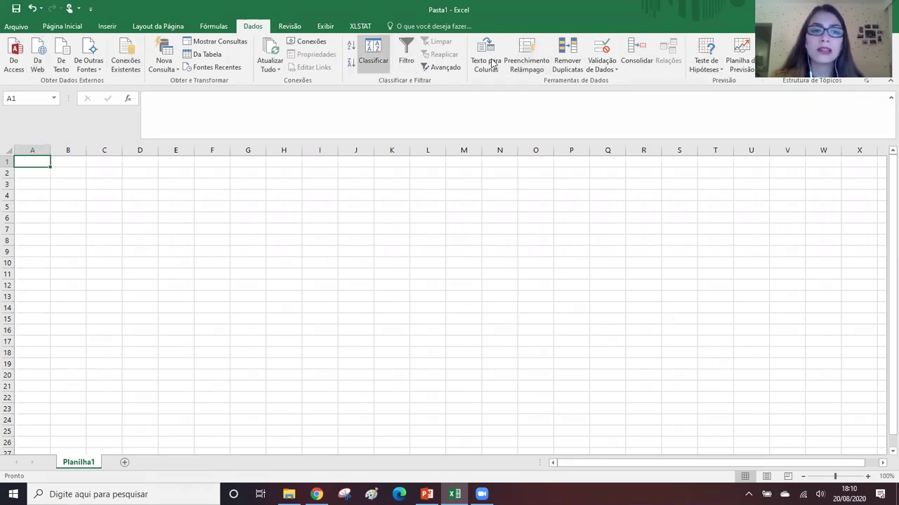
{"action": "left_click", "coordinate": [301, 31]}
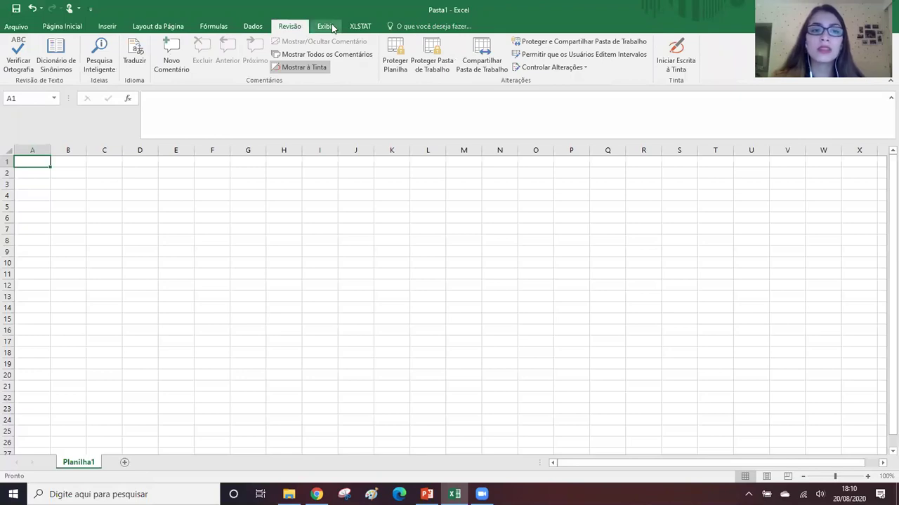
{"action": "left_click", "coordinate": [330, 26]}
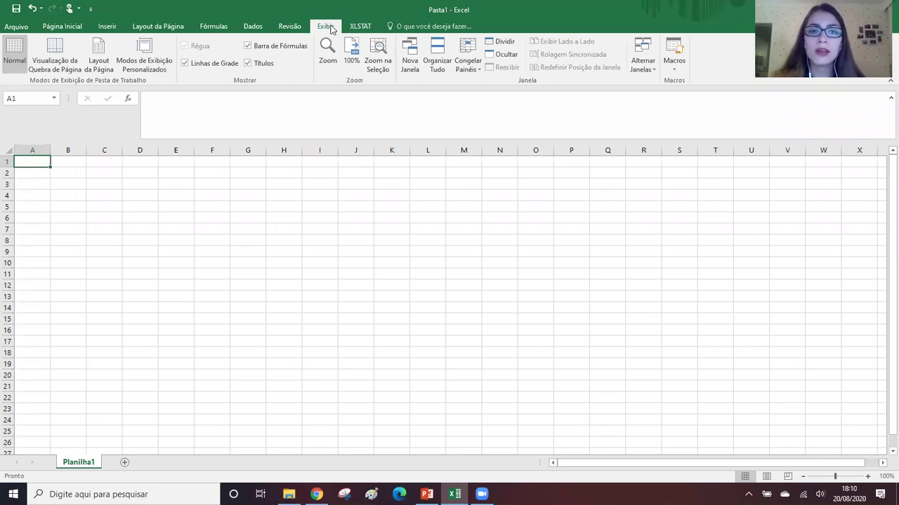
{"action": "left_click", "coordinate": [67, 29]}
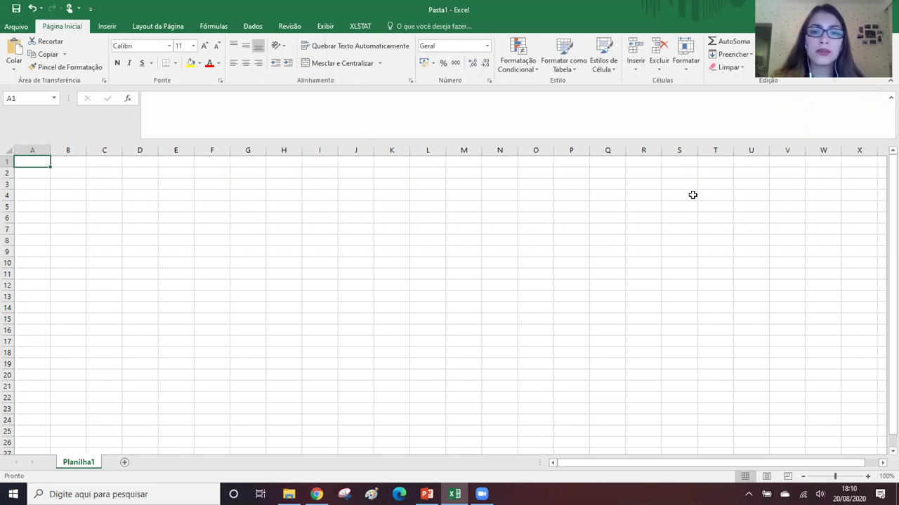
Step: Examine the worksheet's row numbering by going down column A to the very last row and selecting it
{"action": "left_click_drag", "start_coordinate": [78, 364], "coordinate": [293, 421]}
{"action": "left_click", "coordinate": [765, 363]}
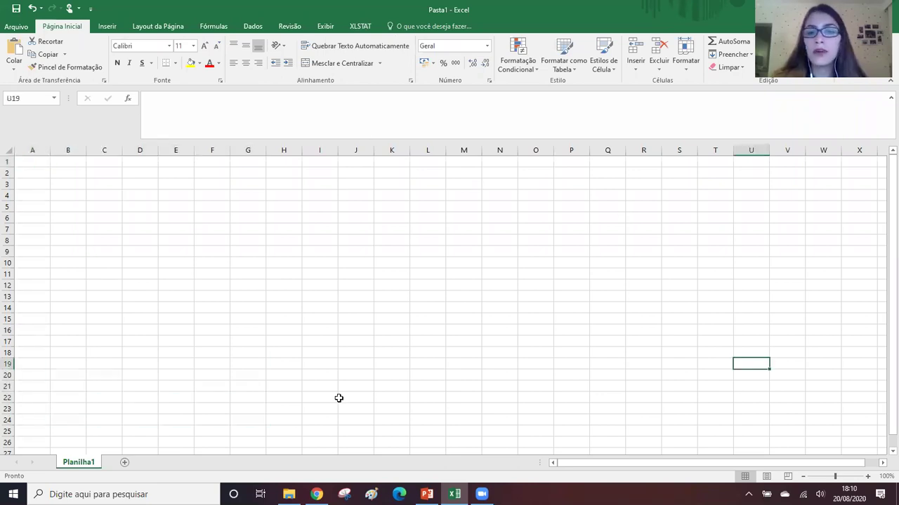
{"action": "left_click", "coordinate": [35, 161]}
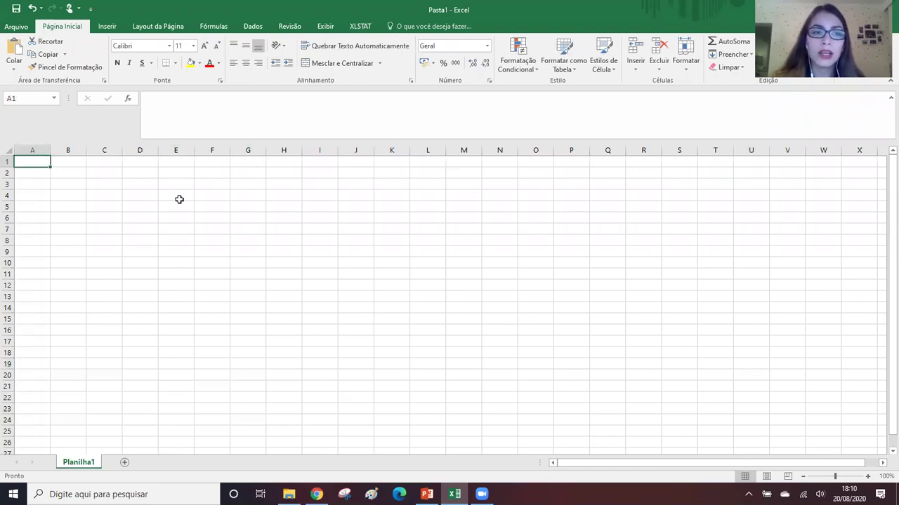
{"action": "scroll", "coordinate": [48, 164], "scroll_direction": "down", "scroll_amount": 3}
{"action": "left_click", "coordinate": [30, 226]}
{"action": "key", "text": "Down"}
{"action": "key", "text": "Down"}
{"action": "key", "text": "Down"}
{"action": "key", "text": "Down"}
{"action": "key", "text": "Down"}
{"action": "key", "text": "Down"}
{"action": "key", "text": "Down"}
{"action": "key", "text": "Down"}
{"action": "key", "text": "Down"}
{"action": "key", "text": "Down"}
{"action": "key", "text": "Down"}
{"action": "key", "text": "Down"}
{"action": "key", "text": "Down"}
{"action": "key", "text": "Down"}
{"action": "key", "text": "Down"}
{"action": "key", "text": "Down"}
{"action": "key", "text": "Down"}
{"action": "key", "text": "Down"}
{"action": "key", "text": "Down"}
{"action": "key", "text": "Down"}
{"action": "key", "text": "Down"}
{"action": "key", "text": "Down"}
{"action": "key", "text": "Down"}
{"action": "key", "text": "Down"}
{"action": "key", "text": "Down"}
{"action": "key", "text": "Down"}
{"action": "key", "text": "Down"}
{"action": "key", "text": "Down"}
{"action": "key", "text": "Down"}
{"action": "key", "text": "Down"}
{"action": "key", "text": "ctrl+shift+Down"}
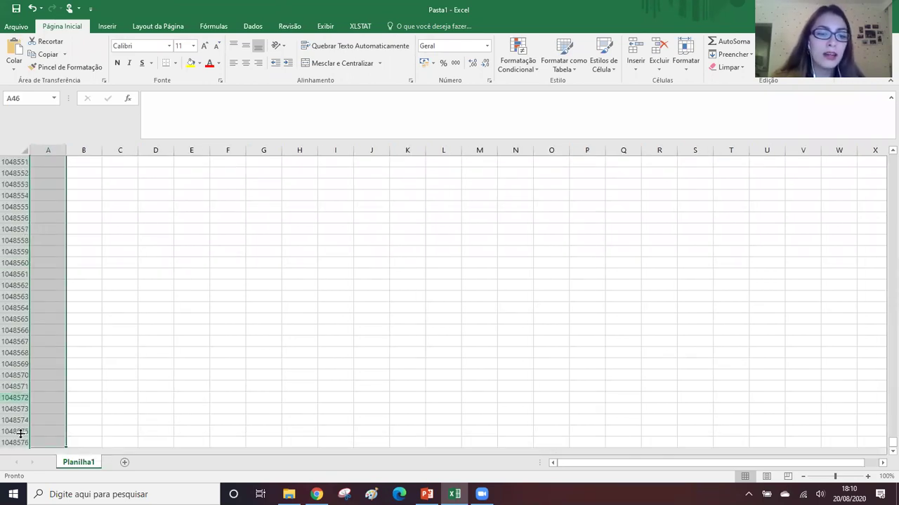
{"action": "left_click", "coordinate": [13, 443]}
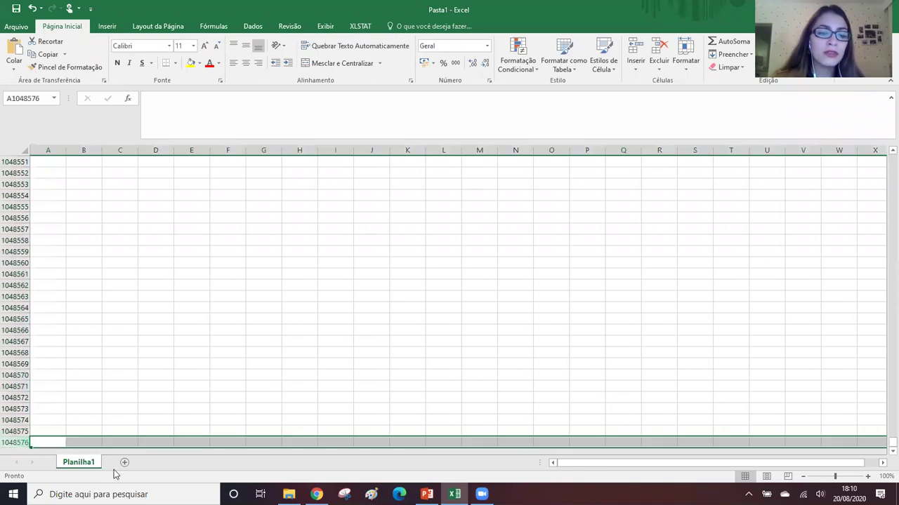
{"action": "left_click_drag", "start_coordinate": [883, 442], "coordinate": [885, 144]}
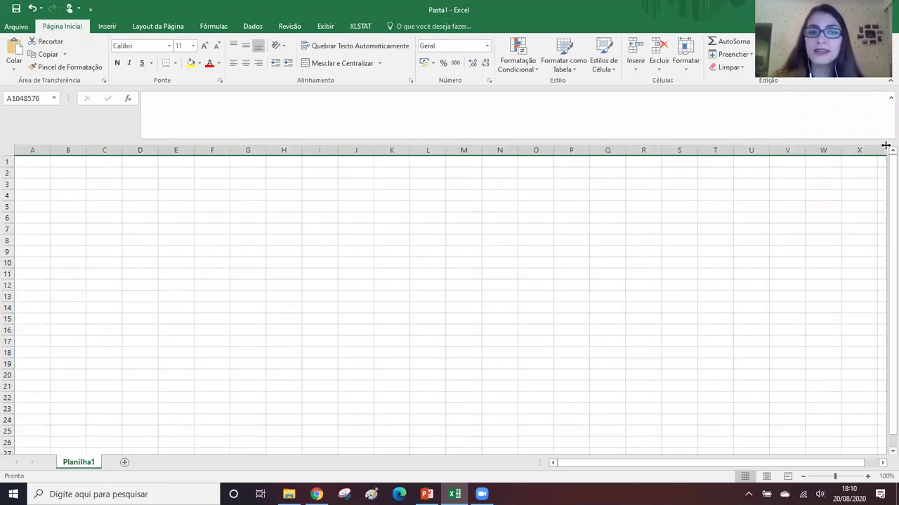
Step: Examine how rows and columns are labelled by selecting cell A1, rows 1 to 5 and columns A to D
{"action": "left_click", "coordinate": [37, 161]}
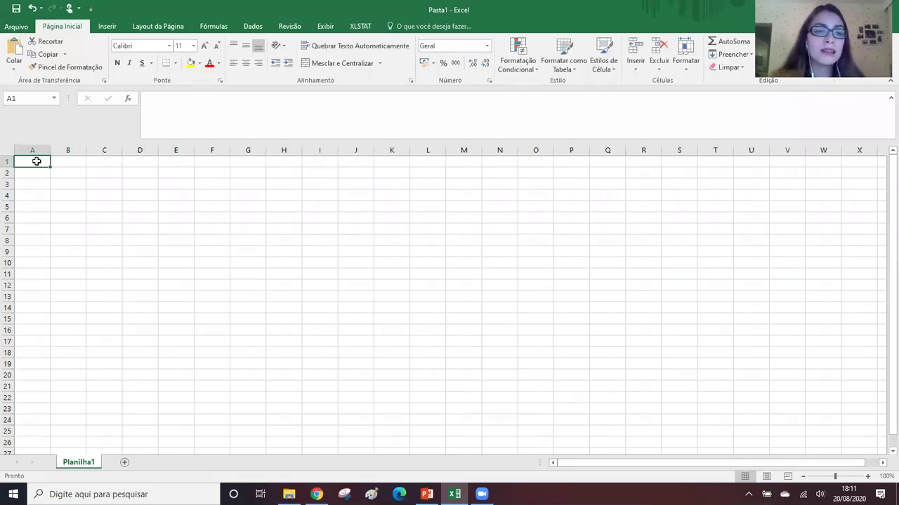
{"action": "left_click", "coordinate": [7, 161]}
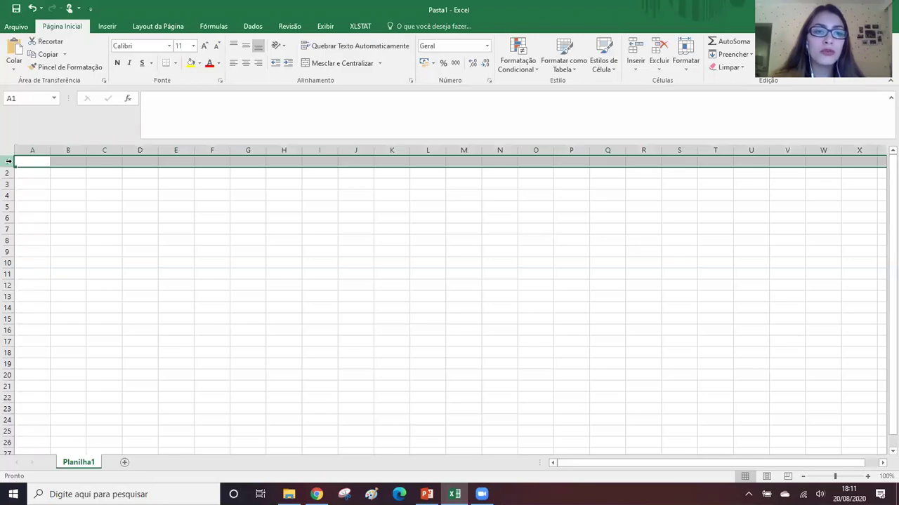
{"action": "left_click_drag", "start_coordinate": [8, 169], "coordinate": [8, 210]}
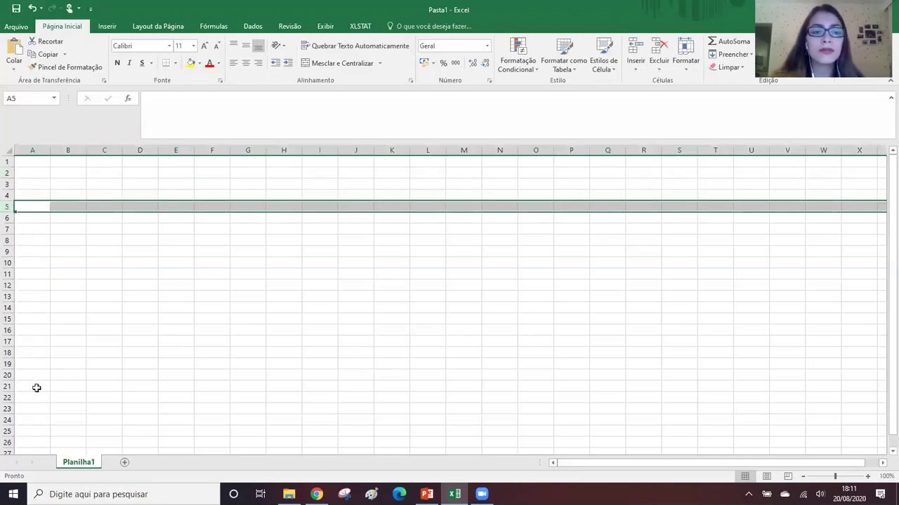
{"action": "left_click", "coordinate": [38, 147]}
{"action": "left_click", "coordinate": [65, 147]}
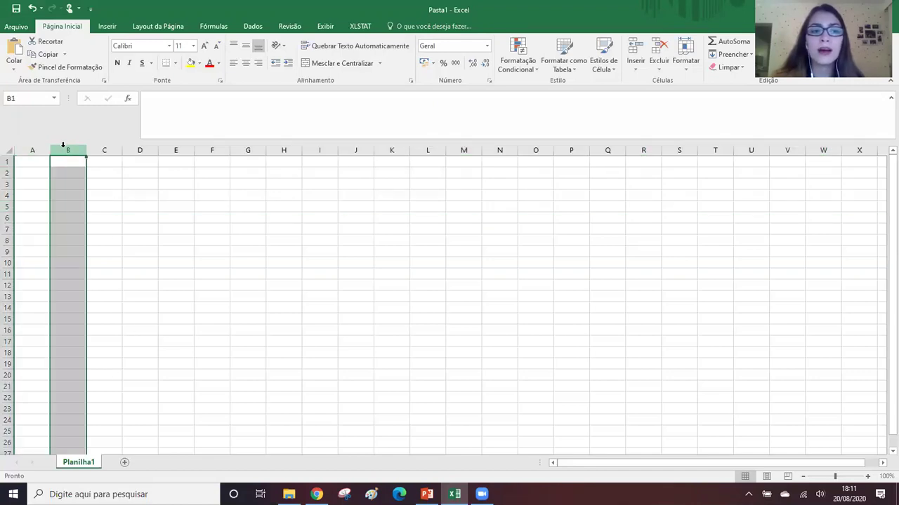
{"action": "left_click", "coordinate": [102, 147]}
{"action": "left_click", "coordinate": [137, 147]}
Step: Examine how columns beyond Z are lettered by moving along row 1 and selecting the column headings there
{"action": "left_click", "coordinate": [267, 156]}
{"action": "key", "text": "Right"}
{"action": "key", "text": "Right"}
{"action": "key", "text": "Right"}
{"action": "key", "text": "Right"}
{"action": "key", "text": "Right"}
{"action": "key", "text": "Right"}
{"action": "key", "text": "Right"}
{"action": "key", "text": "Right"}
{"action": "key", "text": "Right"}
{"action": "key", "text": "Right"}
{"action": "key", "text": "Right"}
{"action": "key", "text": "Right"}
{"action": "key", "text": "Right"}
{"action": "key", "text": "Right"}
{"action": "key", "text": "Right"}
{"action": "key", "text": "Right"}
{"action": "key", "text": "Right"}
{"action": "key", "text": "Right"}
{"action": "key", "text": "Right"}
{"action": "key", "text": "Right"}
{"action": "key", "text": "Right"}
{"action": "key", "text": "Right"}
{"action": "key", "text": "Right"}
{"action": "key", "text": "Right"}
{"action": "key", "text": "Right"}
{"action": "key", "text": "Right"}
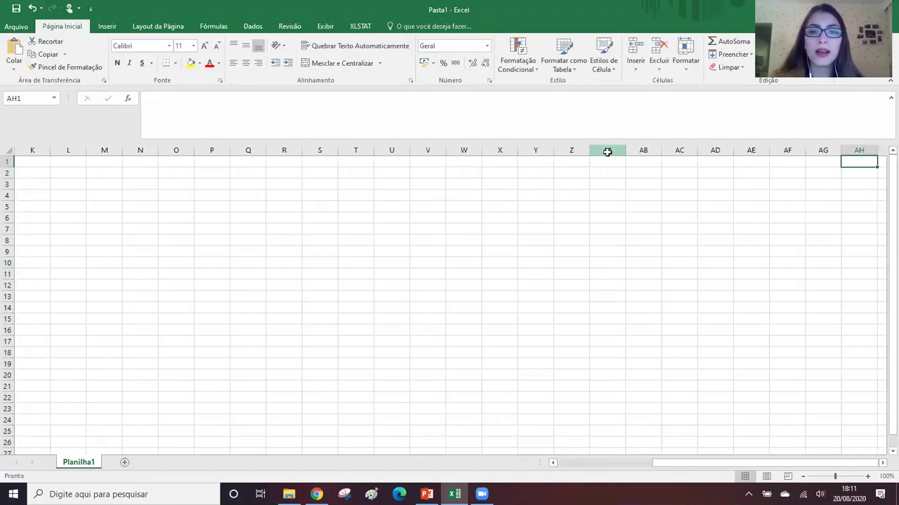
{"action": "left_click", "coordinate": [581, 150]}
{"action": "left_click", "coordinate": [598, 149]}
{"action": "left_click", "coordinate": [646, 150]}
{"action": "left_click", "coordinate": [685, 149]}
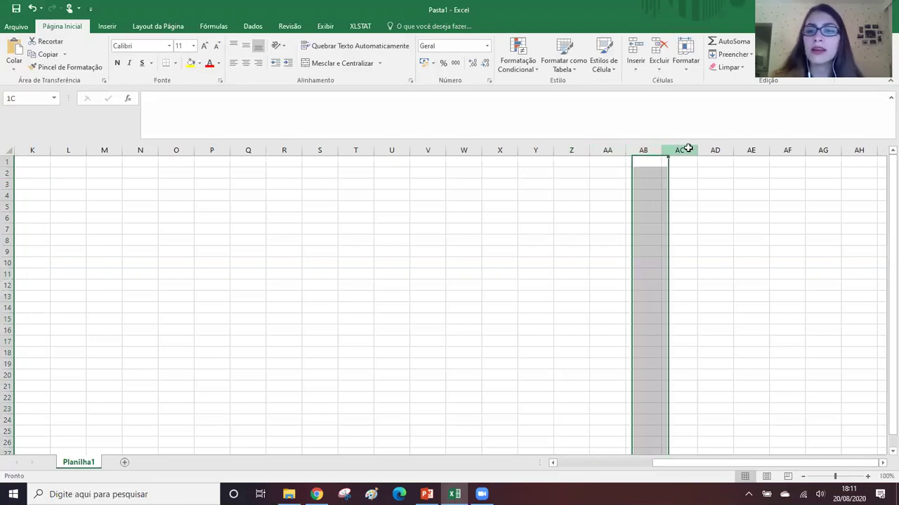
{"action": "left_click", "coordinate": [634, 163]}
{"action": "left_click_drag", "start_coordinate": [696, 464], "coordinate": [559, 468]}
Step: Examine cell addresses by selecting sample cells, including D3 with its column D and row 3, and B2
{"action": "left_click", "coordinate": [204, 183]}
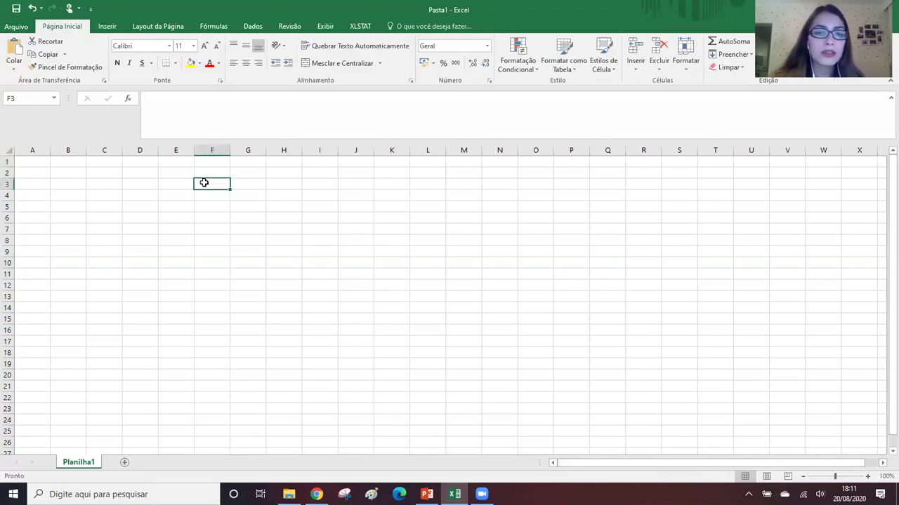
{"action": "left_click", "coordinate": [327, 185]}
{"action": "left_click", "coordinate": [219, 193]}
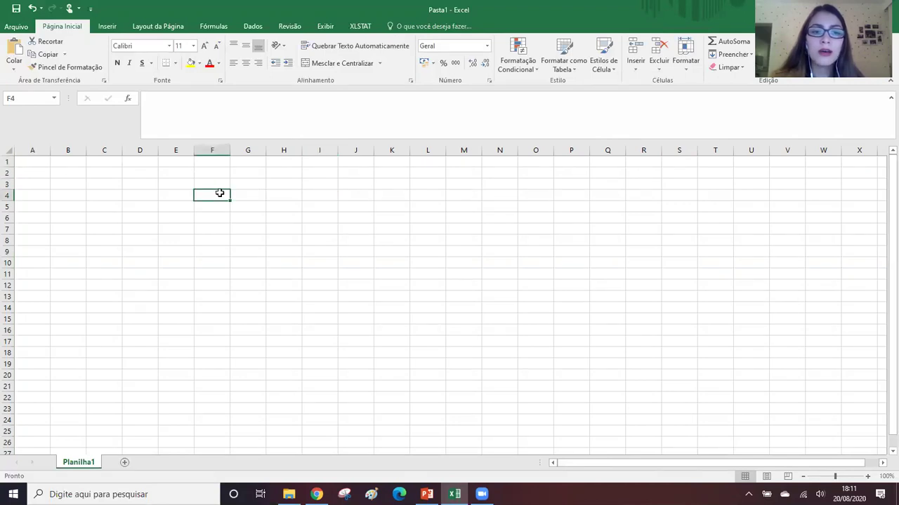
{"action": "left_click", "coordinate": [140, 183]}
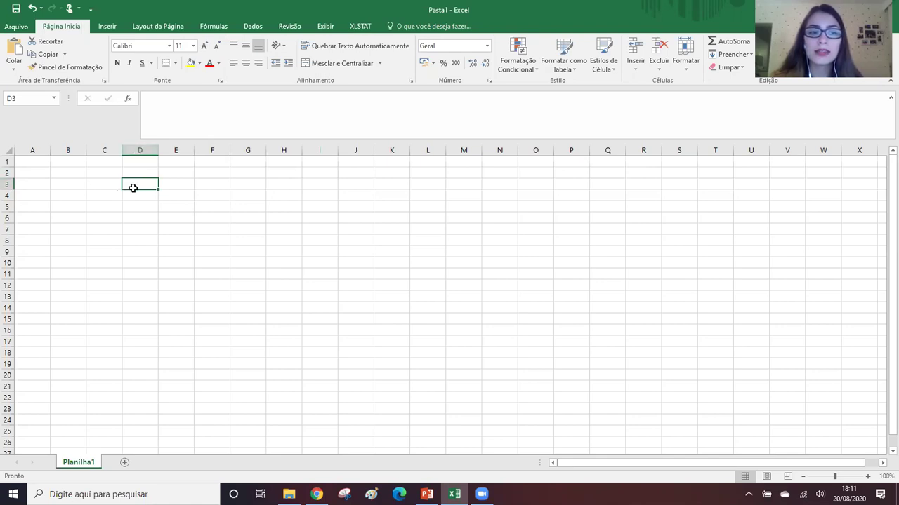
{"action": "left_click", "coordinate": [144, 149]}
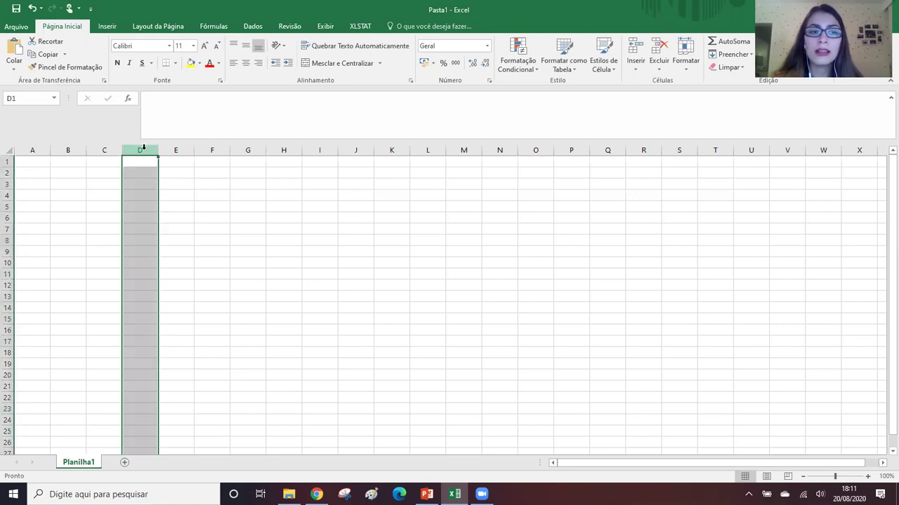
{"action": "left_click", "coordinate": [8, 184]}
{"action": "left_click", "coordinate": [139, 182]}
{"action": "left_click", "coordinate": [62, 173]}
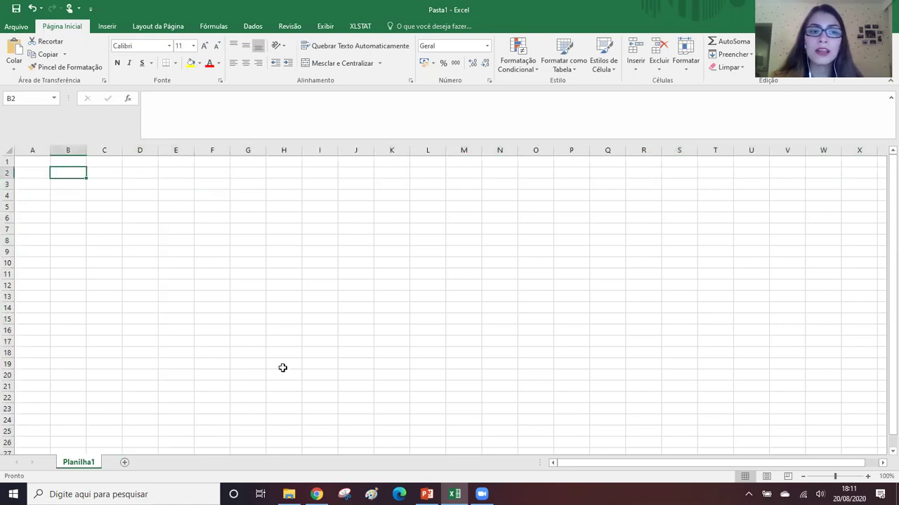
Step: Enter the column heading "Paciente" in cell A1
{"action": "left_click", "coordinate": [33, 163]}
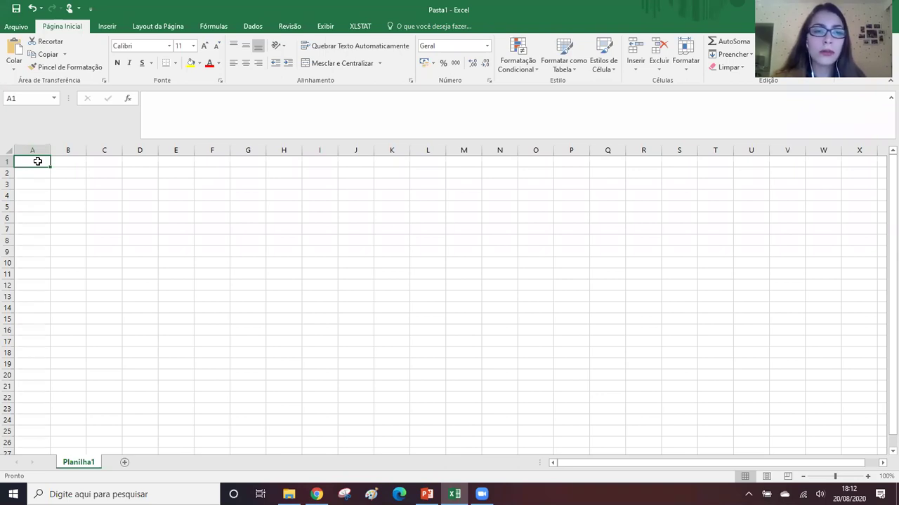
{"action": "type", "text": "Paciente"}
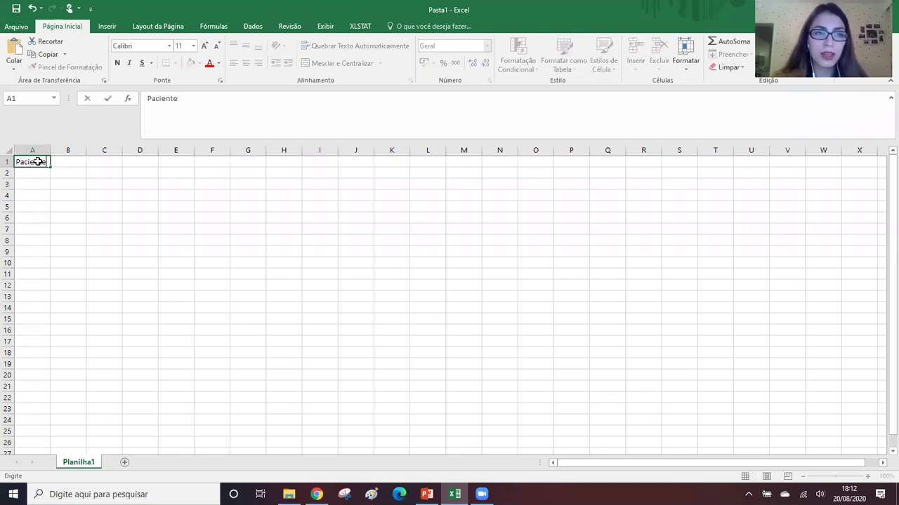
{"action": "key", "text": "Return"}
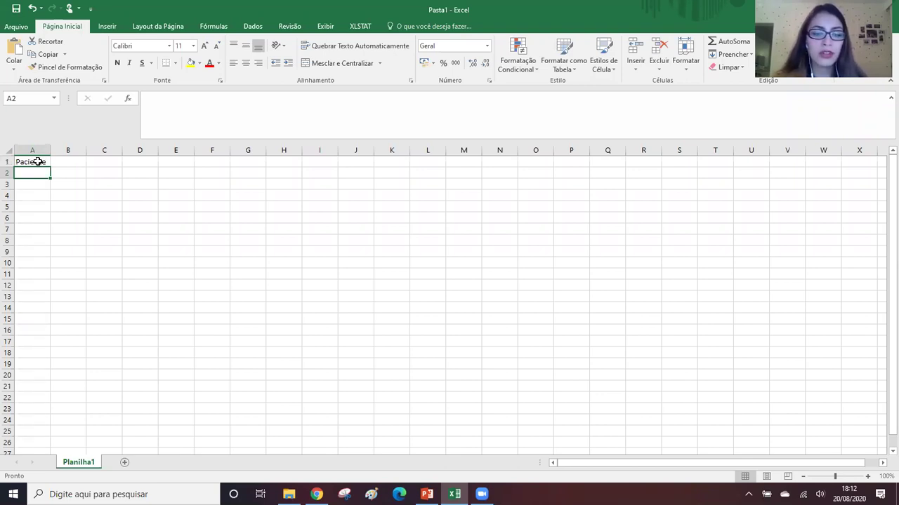
Step: Fill cells A2 to A10 under "Paciente" with nine patients' first names, one per row
{"action": "type", "text": "Maria"}
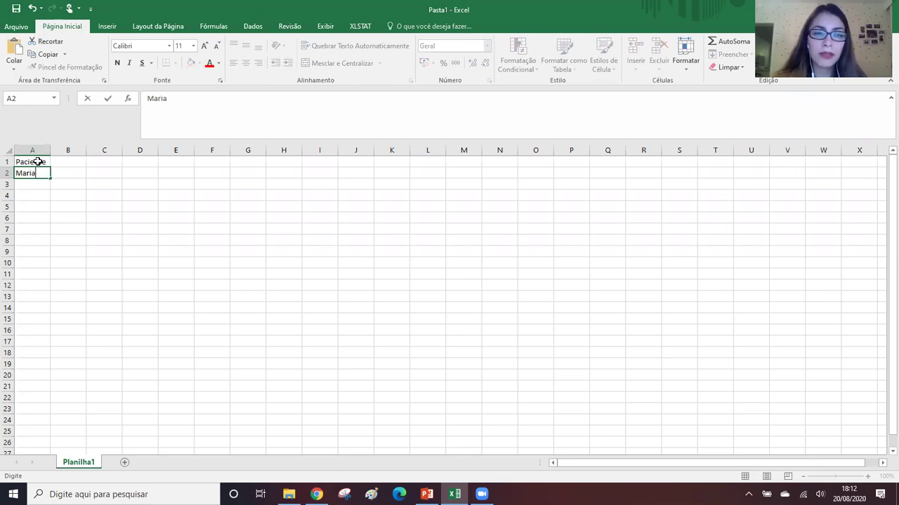
{"action": "key", "text": "Return"}
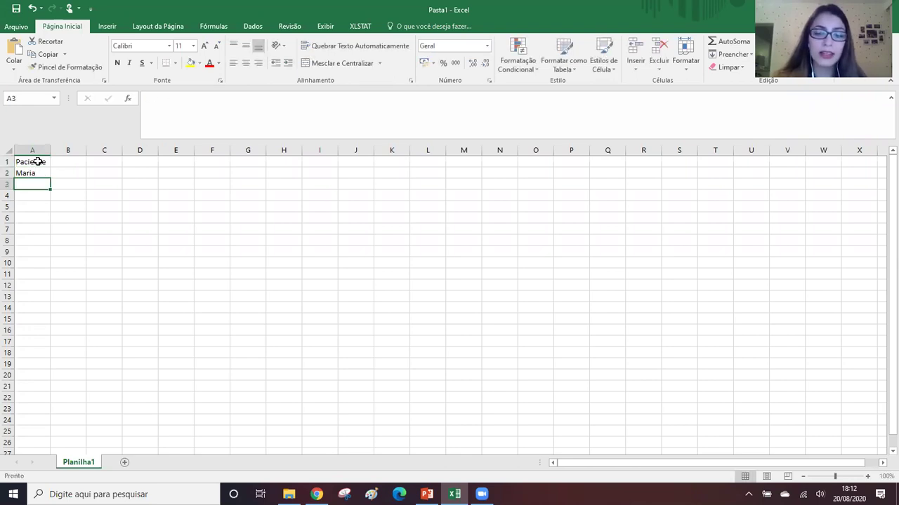
{"action": "type", "text": "João"}
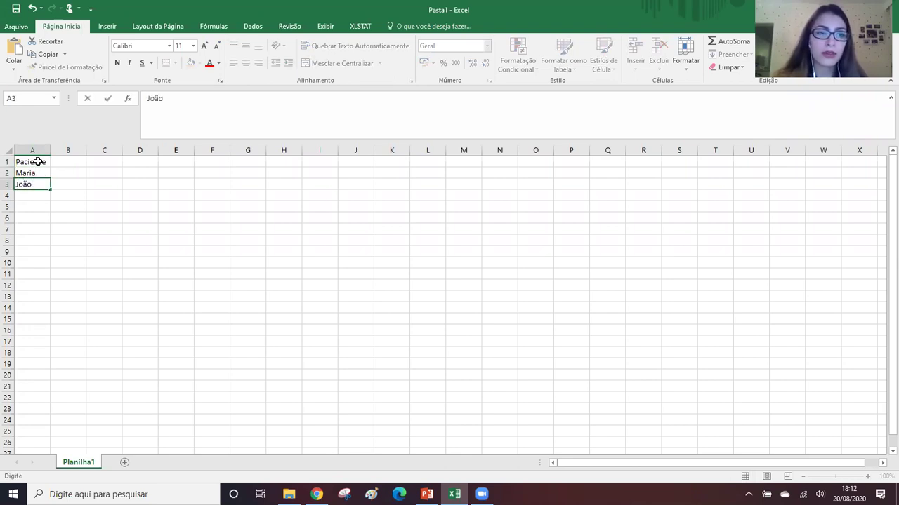
{"action": "key", "text": "Return"}
{"action": "type", "text": "Per"}
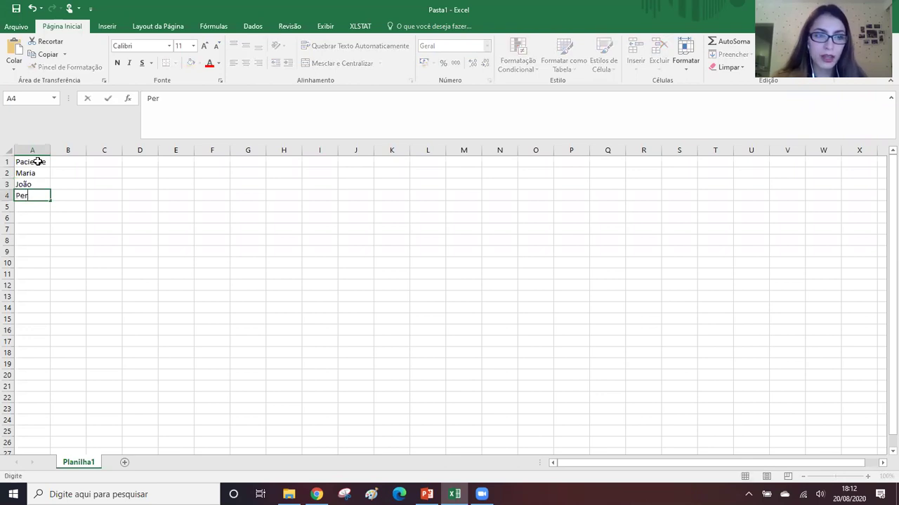
{"action": "type", "text": "ro"}
{"action": "key", "text": "Return"}
{"action": "type", "text": "Marina"}
{"action": "key", "text": "Return"}
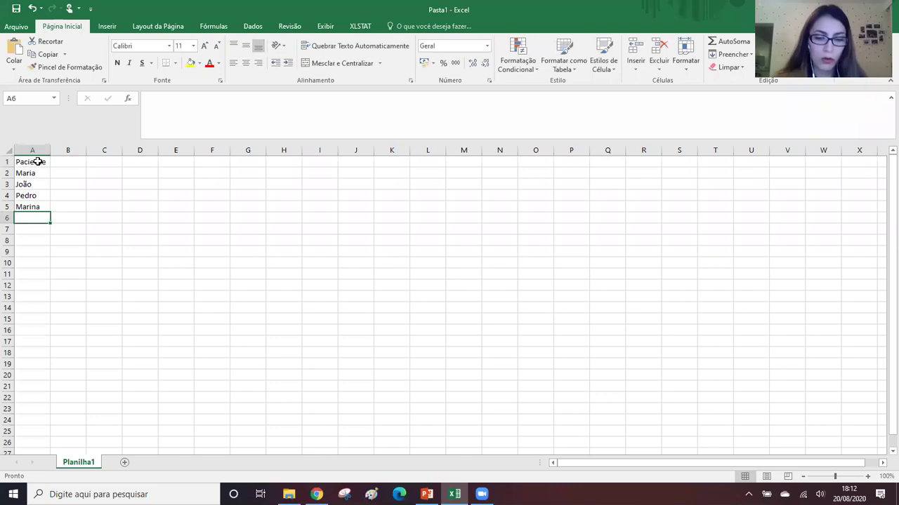
{"action": "type", "text": "Angela"}
{"action": "key", "text": "Return"}
{"action": "type", "text": "M"}
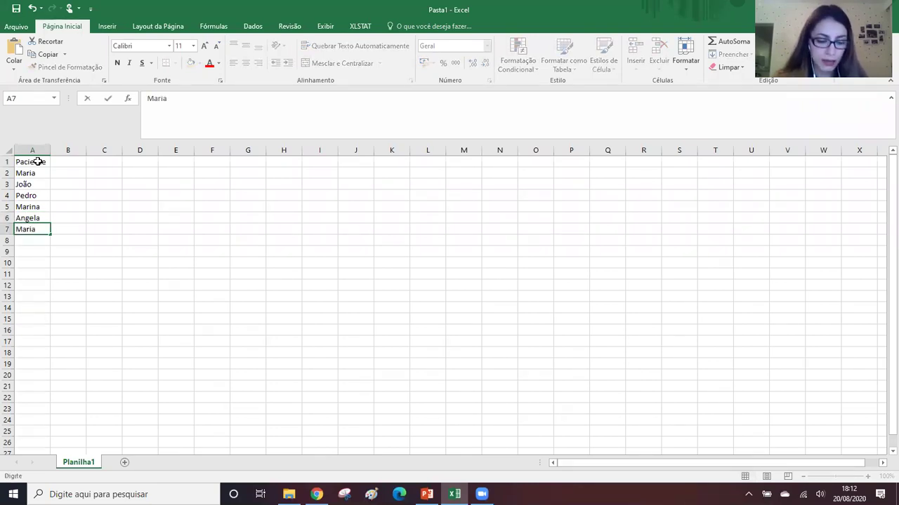
{"action": "key", "text": "Return"}
{"action": "type", "text": "Fernando"}
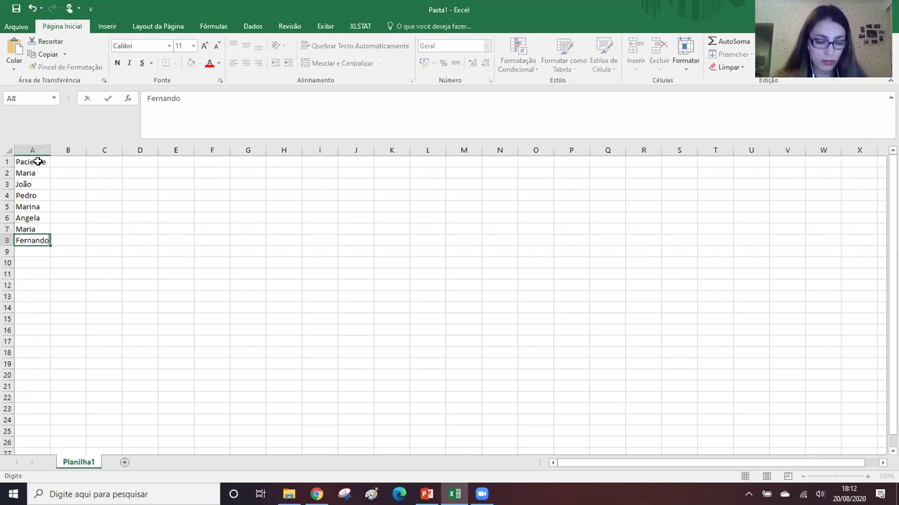
{"action": "key", "text": "Return"}
{"action": "type", "text": "Marta"}
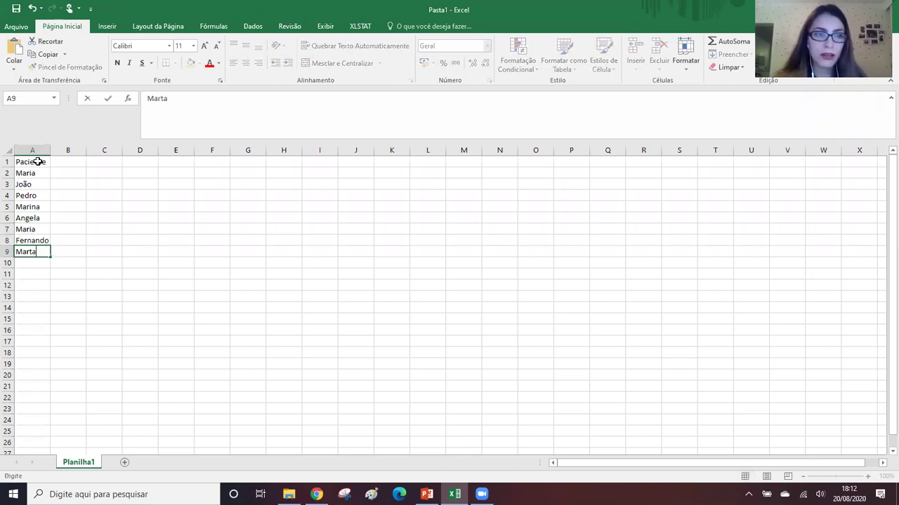
{"action": "key", "text": "Return"}
{"action": "type", "text": "Vinicius"}
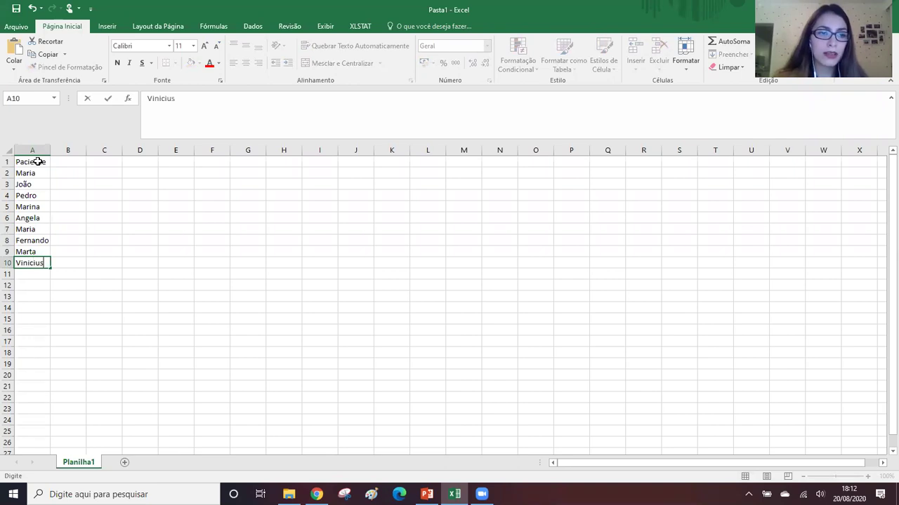
{"action": "key", "text": "Return"}
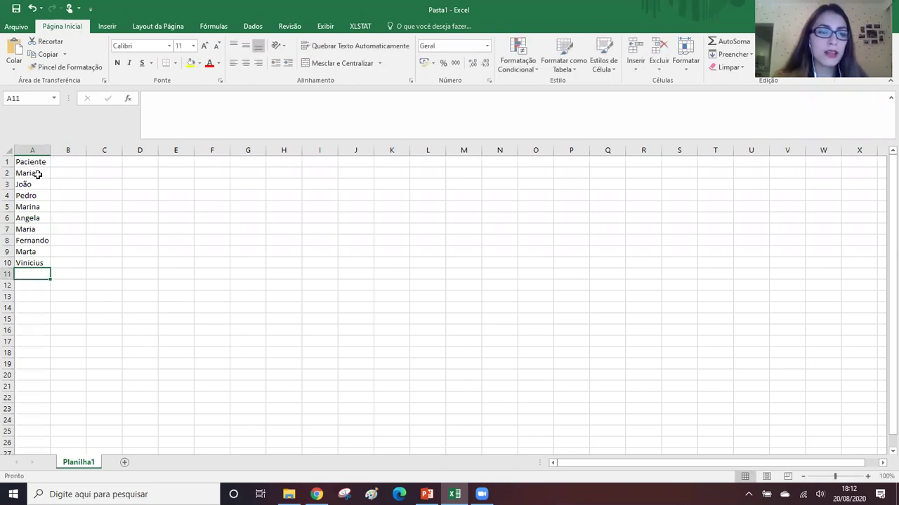
{"action": "left_click_drag", "start_coordinate": [43, 172], "coordinate": [49, 265]}
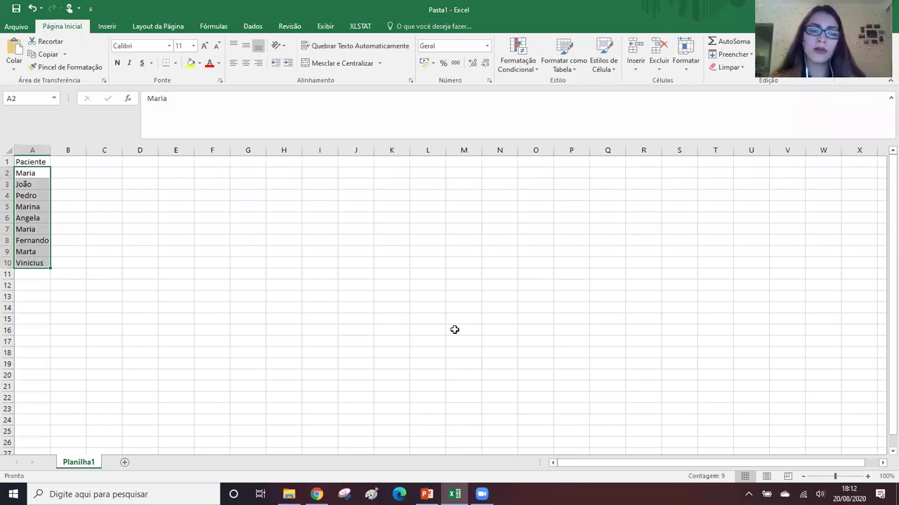
Step: Enter the column heading "Idade" in cell B1
{"action": "left_click", "coordinate": [68, 162]}
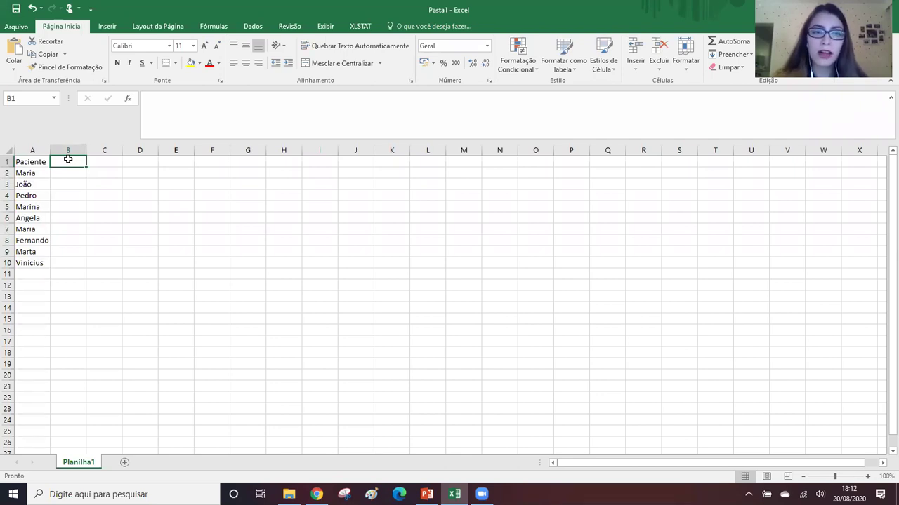
{"action": "type", "text": "Idade"}
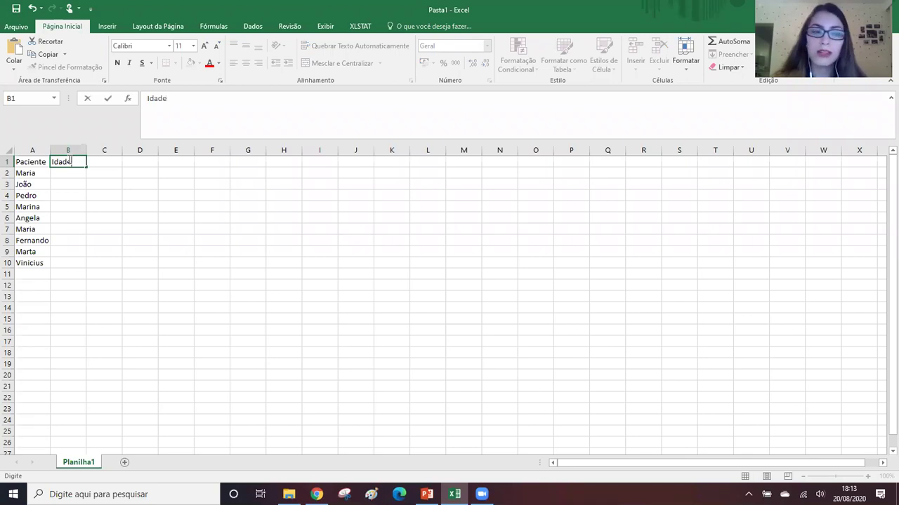
{"action": "key", "text": "Return"}
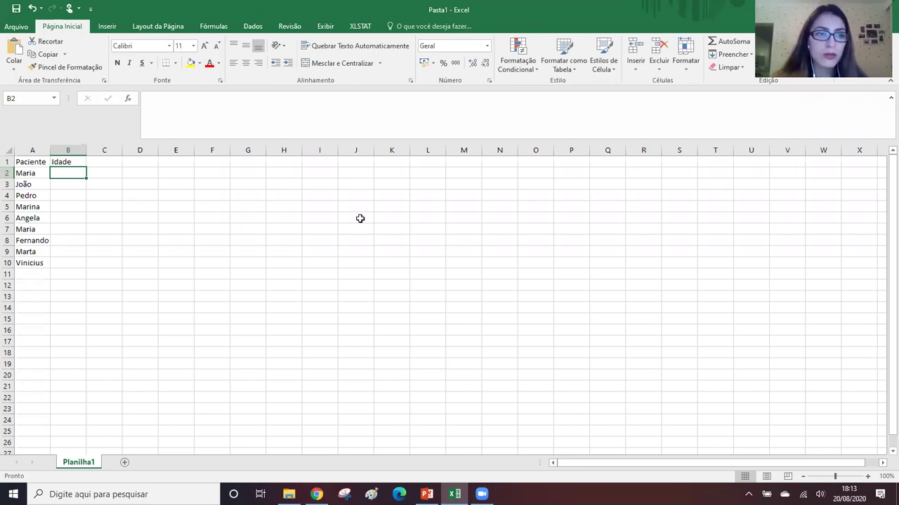
Step: Enter the first three ages in differing formats: 30 in B2, "42 anos" in B3 and "30 a" in B4
{"action": "type", "text": "30"}
{"action": "key", "text": "Return"}
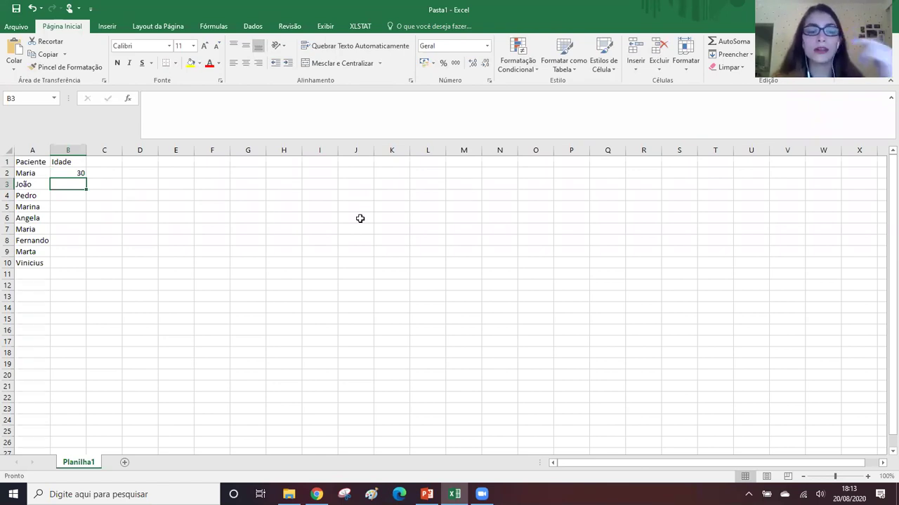
{"action": "type", "text": "42"}
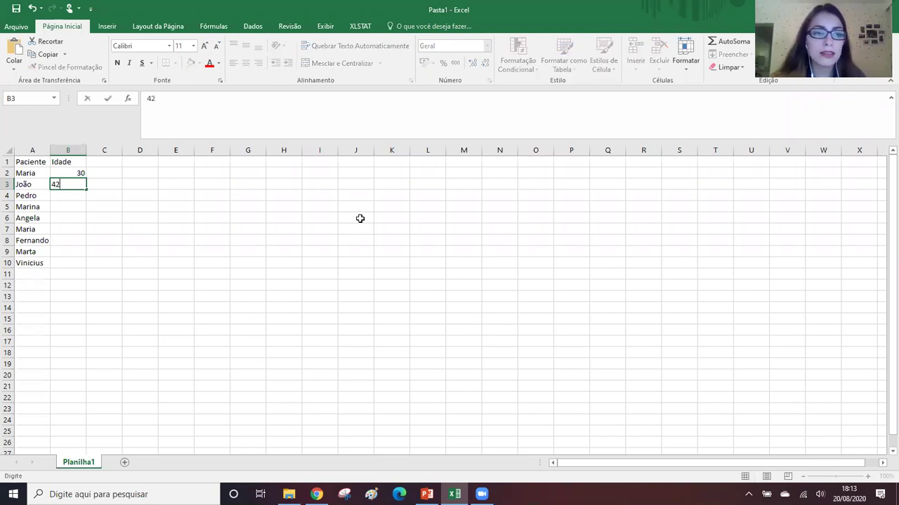
{"action": "type", "text": " anos"}
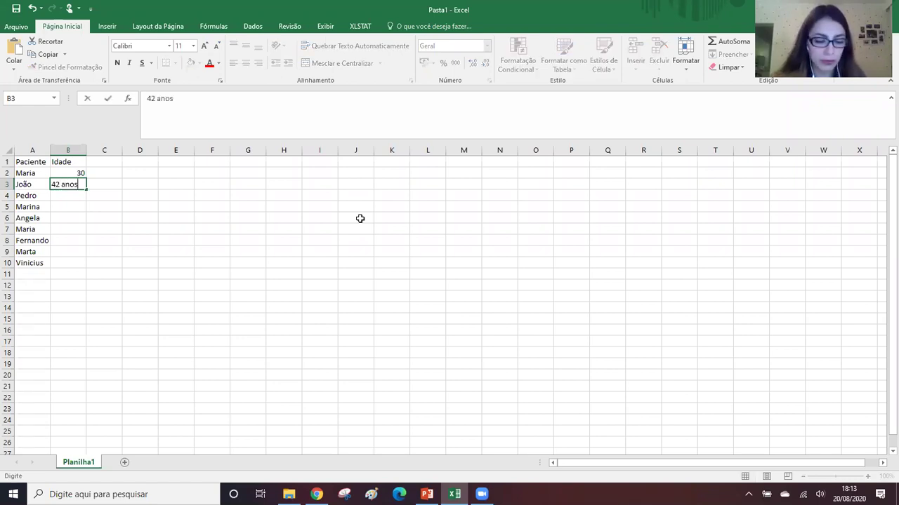
{"action": "key", "text": "Return"}
{"action": "type", "text": "30 a"}
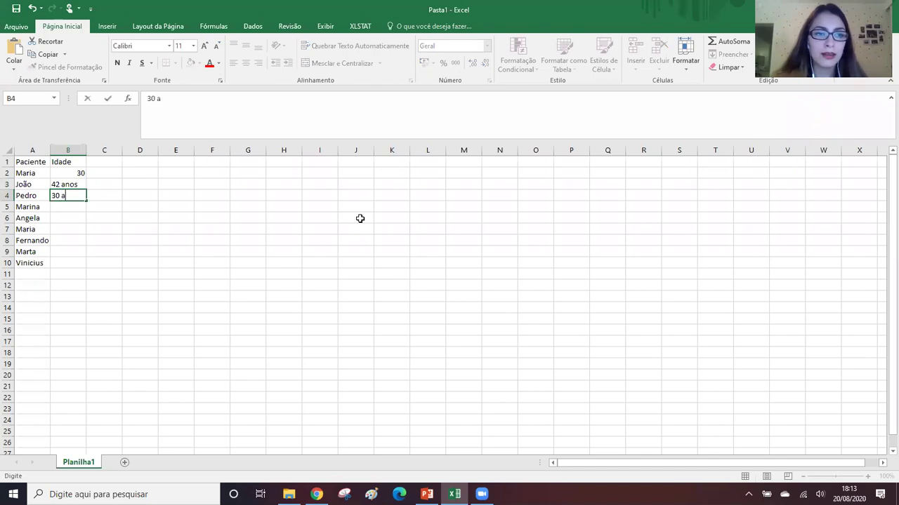
{"action": "key", "text": "Return"}
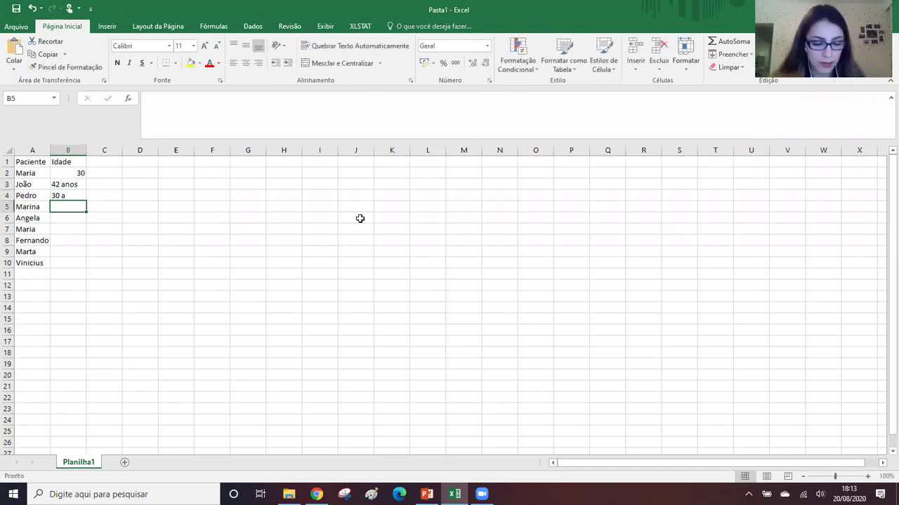
Step: Enter the remaining ages as plain numbers in B5 to B10: 42, 50, 54, 20, 25 and 28
{"action": "type", "text": "42"}
{"action": "key", "text": "Return"}
{"action": "type", "text": "50"}
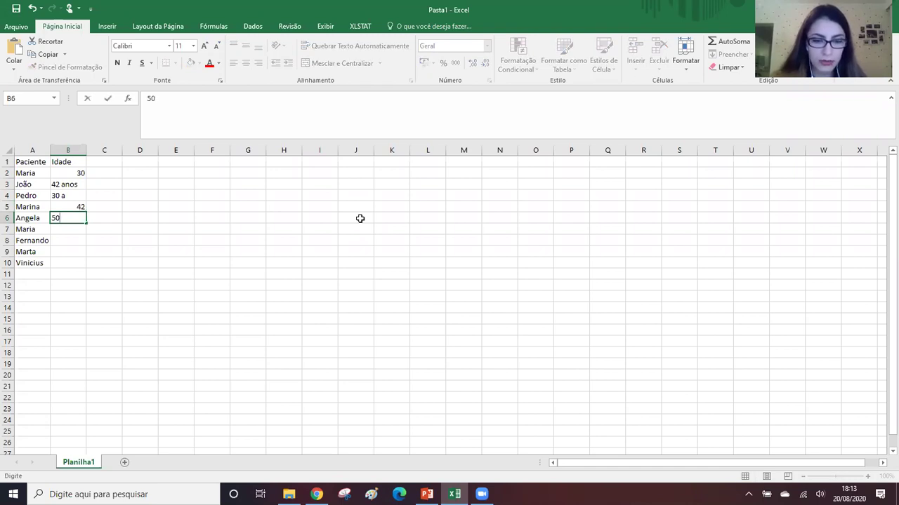
{"action": "key", "text": "Return"}
{"action": "type", "text": "54"}
{"action": "key", "text": "Return"}
{"action": "type", "text": "20"}
{"action": "key", "text": "Return"}
{"action": "type", "text": "25"}
{"action": "key", "text": "Return"}
{"action": "type", "text": "28"}
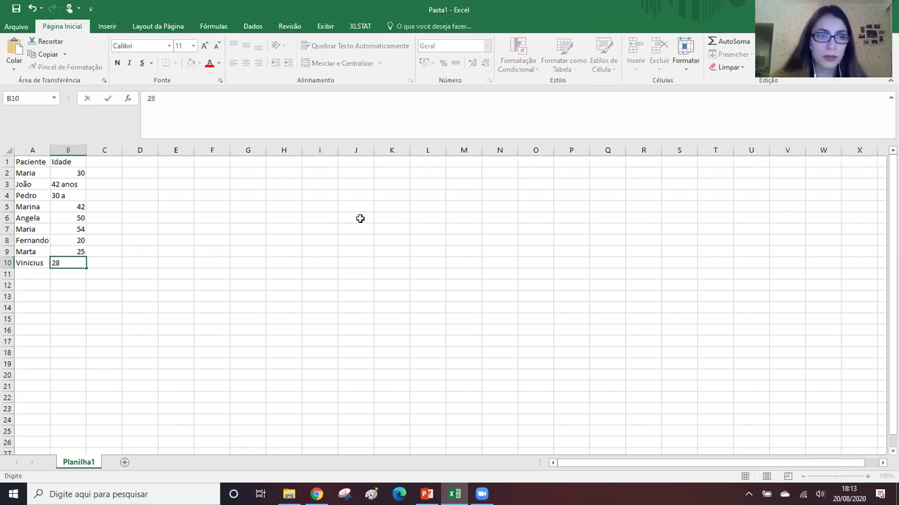
{"action": "key", "text": "Return"}
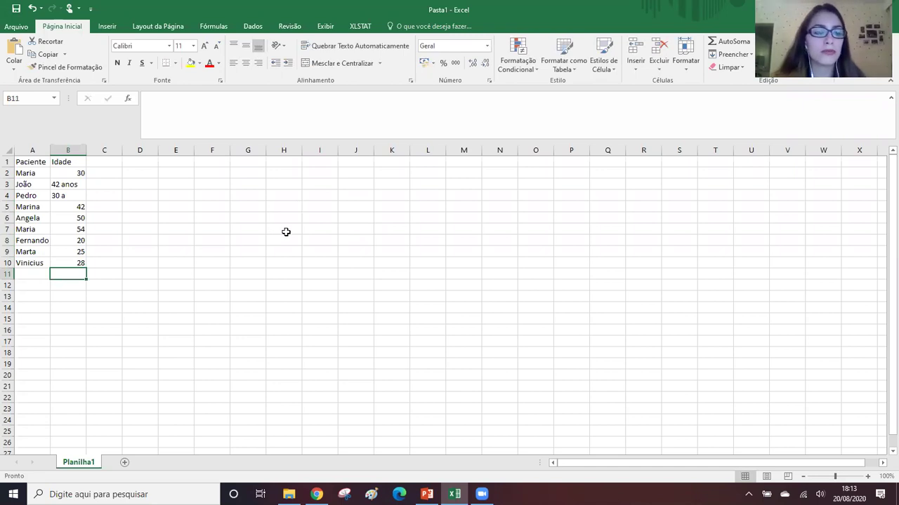
Step: Compare the purely numeric ages in column B with the text-containing entries in B3 and B4
{"action": "left_click_drag", "start_coordinate": [73, 172], "coordinate": [74, 262]}
{"action": "left_click_drag", "start_coordinate": [65, 205], "coordinate": [70, 260]}
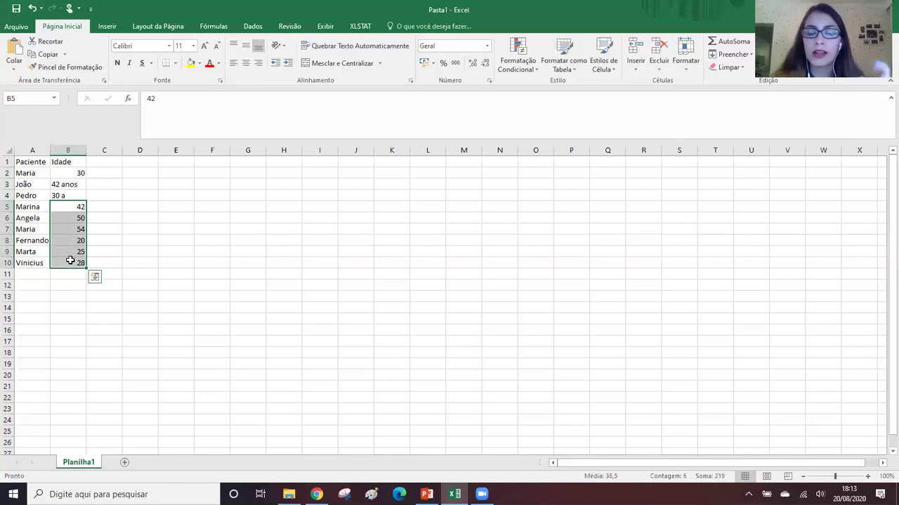
{"action": "left_click", "coordinate": [75, 186]}
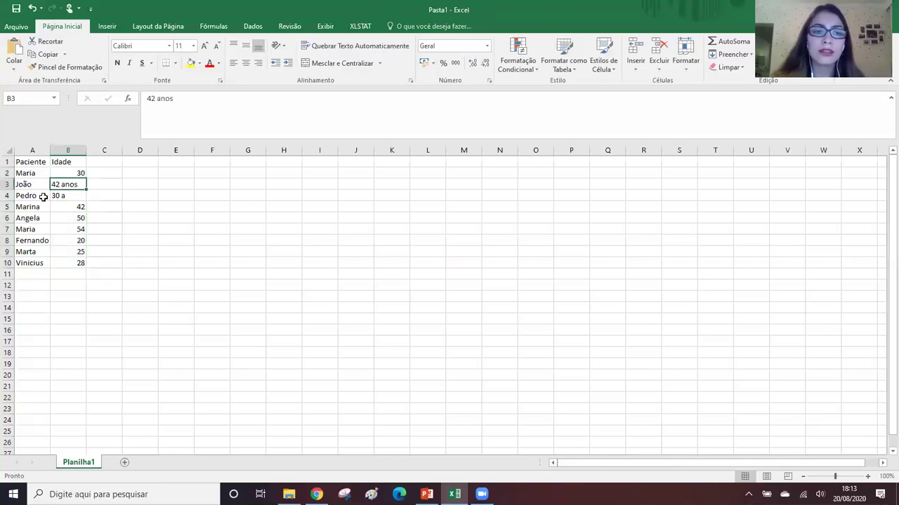
{"action": "left_click", "coordinate": [75, 195]}
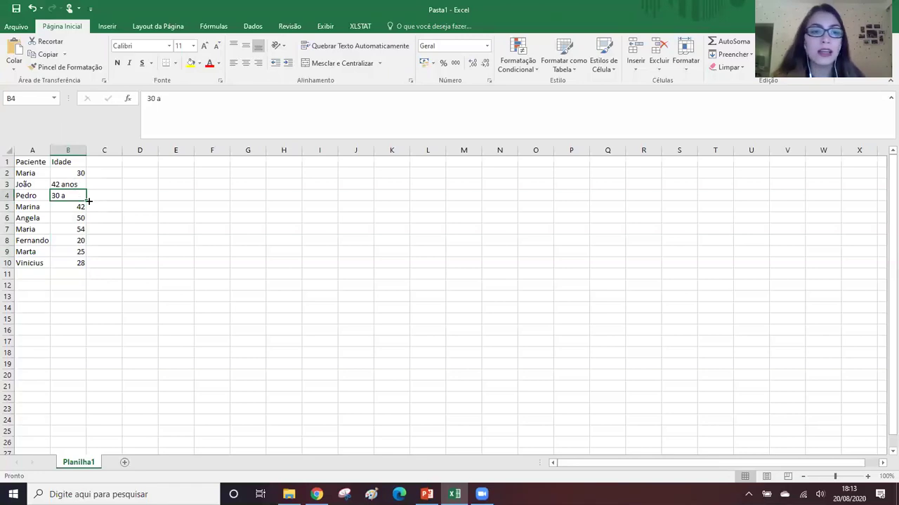
{"action": "left_click_drag", "start_coordinate": [74, 184], "coordinate": [74, 196]}
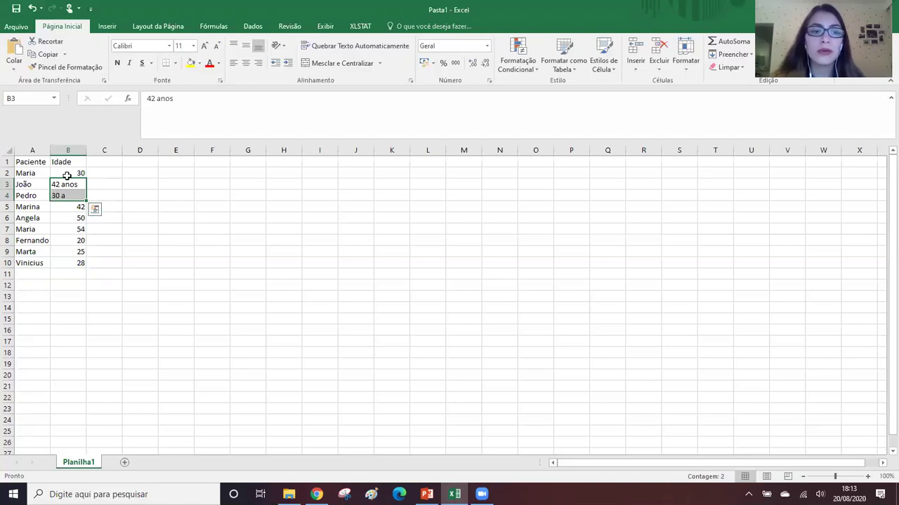
{"action": "left_click", "coordinate": [73, 184]}
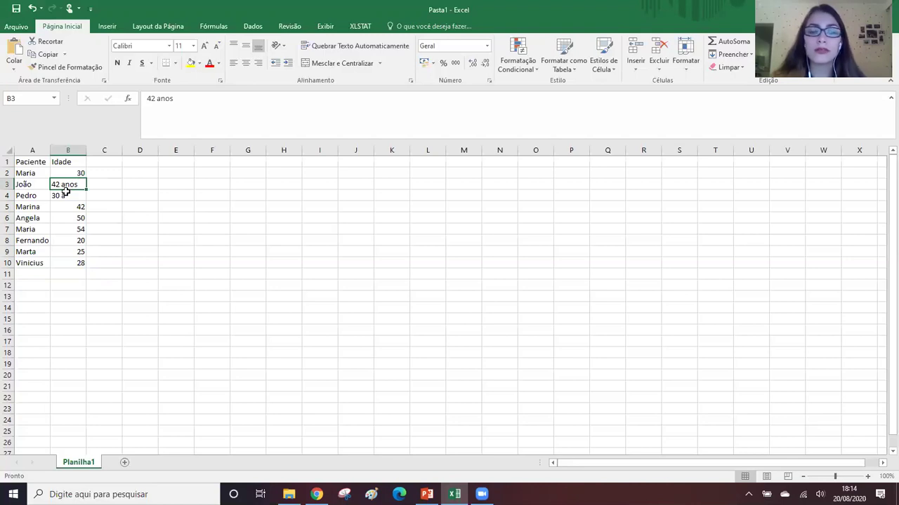
{"action": "left_click_drag", "start_coordinate": [75, 172], "coordinate": [71, 261]}
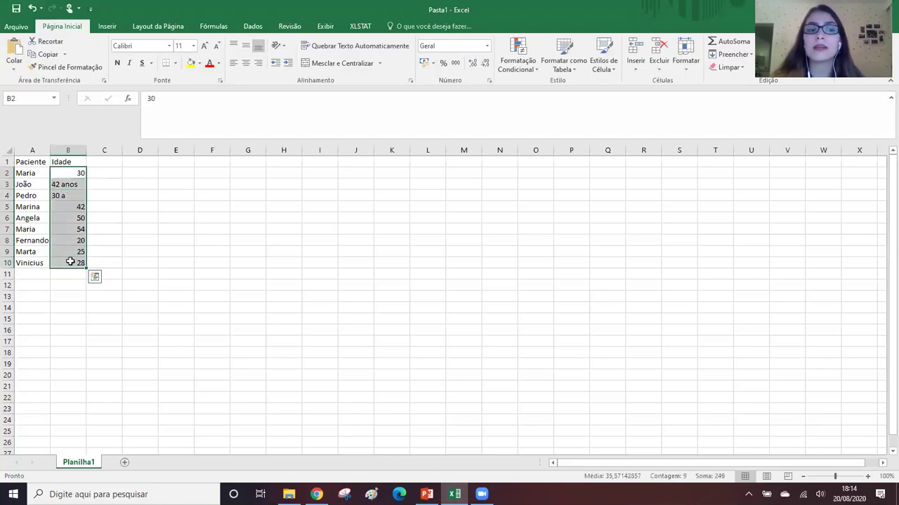
Step: Remove the unit text from the ages in B3 and B4, leaving only the numbers 42 and 30
{"action": "left_click", "coordinate": [76, 186]}
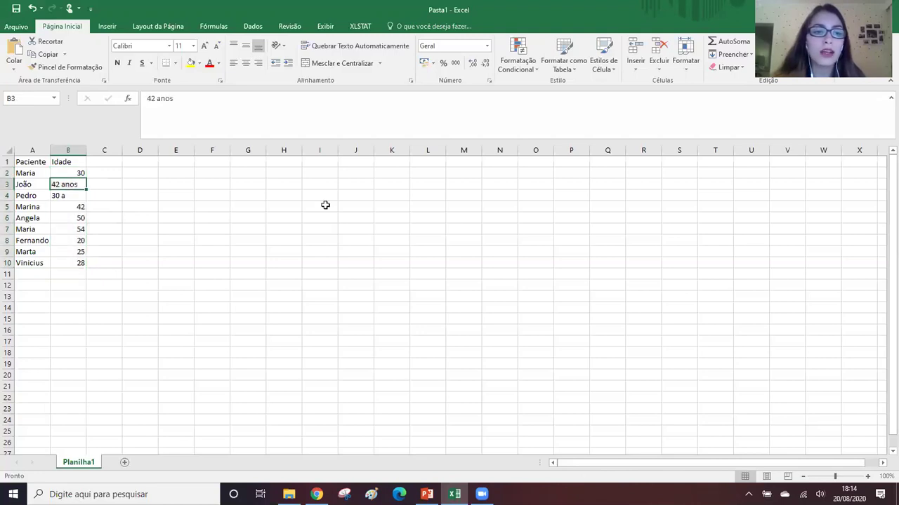
{"action": "double_click", "coordinate": [80, 184]}
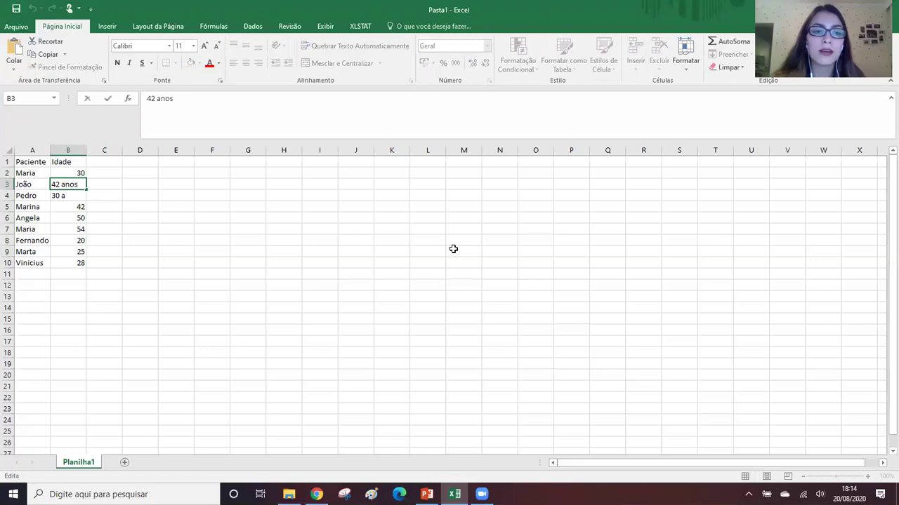
{"action": "key", "text": "BackSpace"}
{"action": "key", "text": "BackSpace"}
{"action": "key", "text": "BackSpace"}
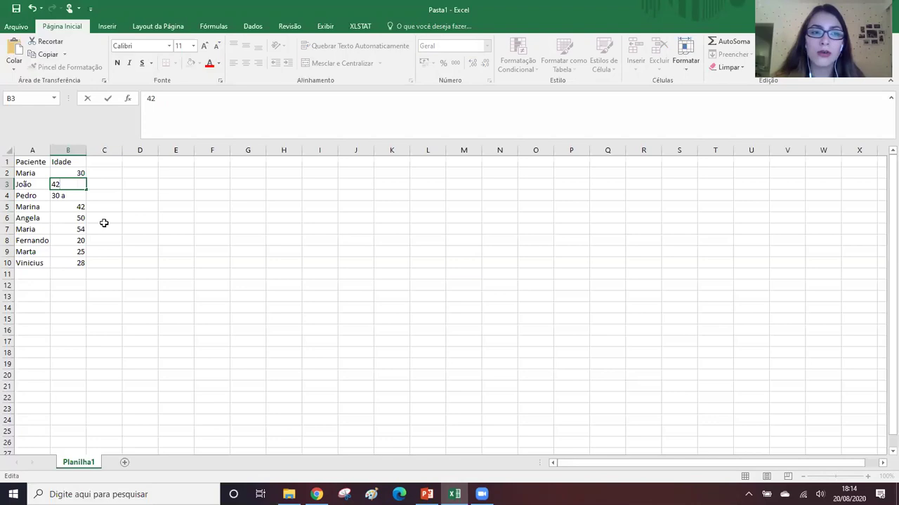
{"action": "key", "text": "Return"}
{"action": "double_click", "coordinate": [78, 195]}
{"action": "key", "text": "BackSpace"}
{"action": "key", "text": "BackSpace"}
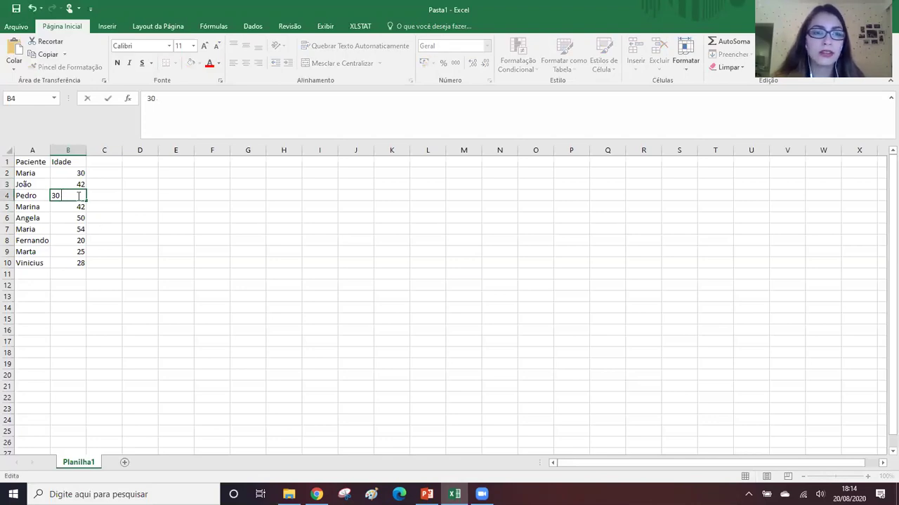
{"action": "key", "text": "Return"}
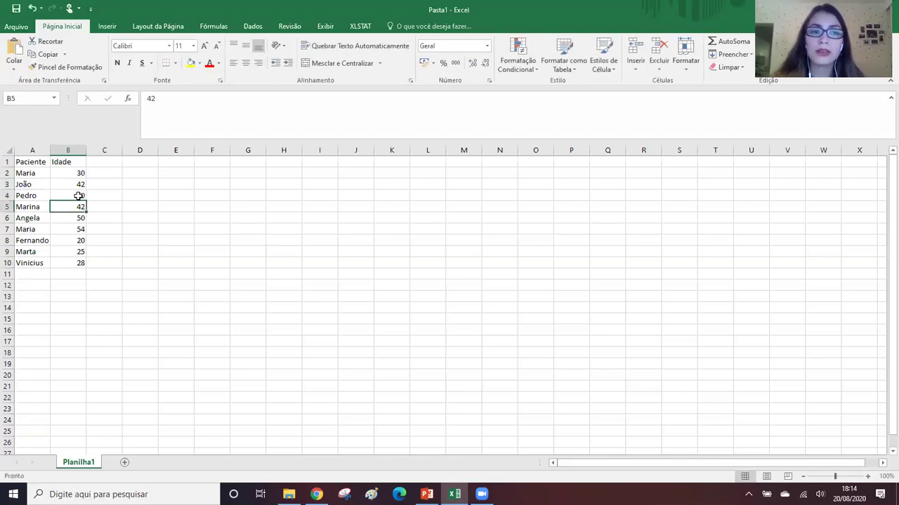
Step: Extend the age column header in B1 to read "Idade (anos)"
{"action": "left_click", "coordinate": [77, 161]}
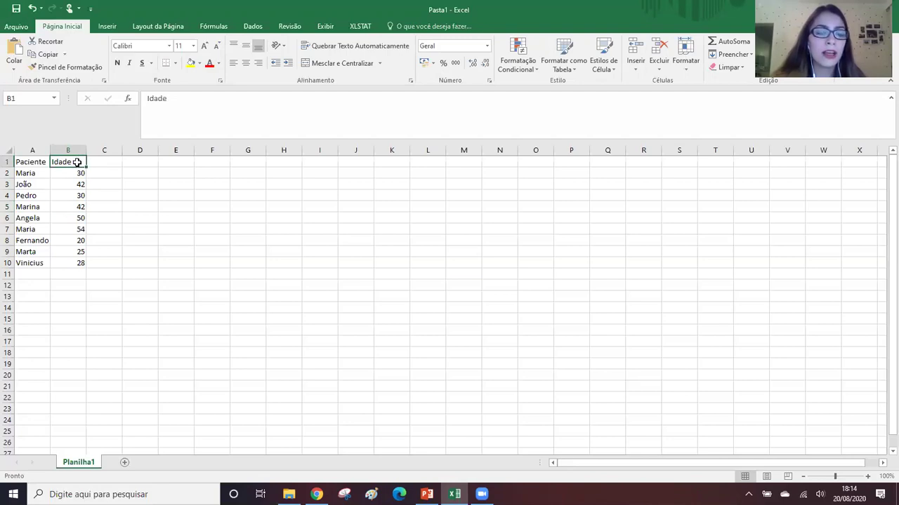
{"action": "key", "text": "F2"}
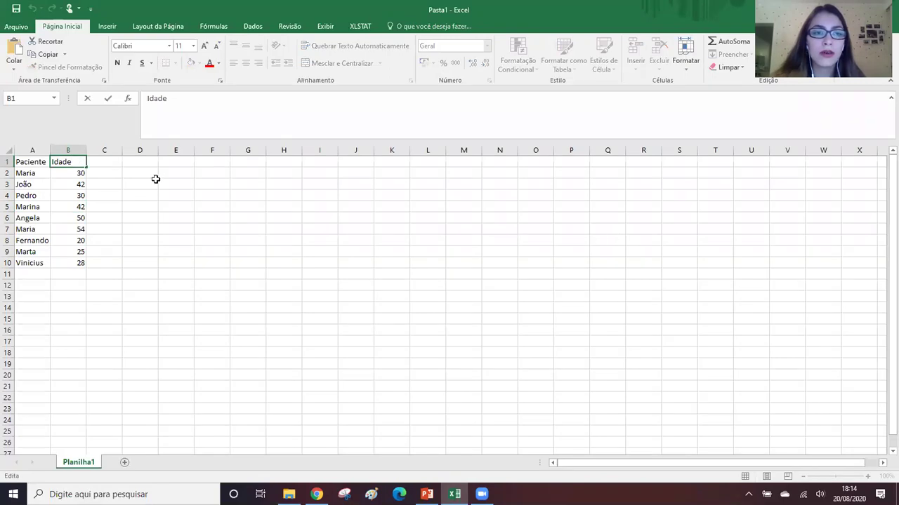
{"action": "key", "text": "Return"}
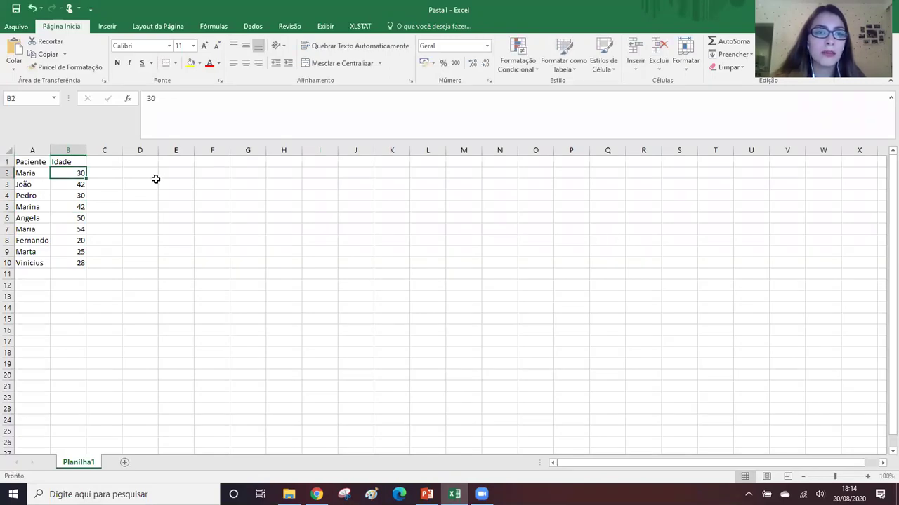
{"action": "left_click", "coordinate": [73, 161]}
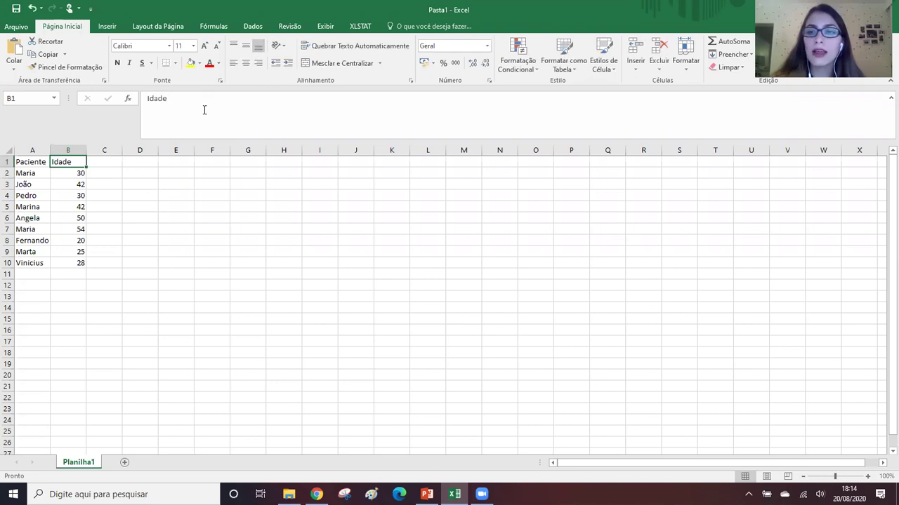
{"action": "left_click", "coordinate": [181, 98]}
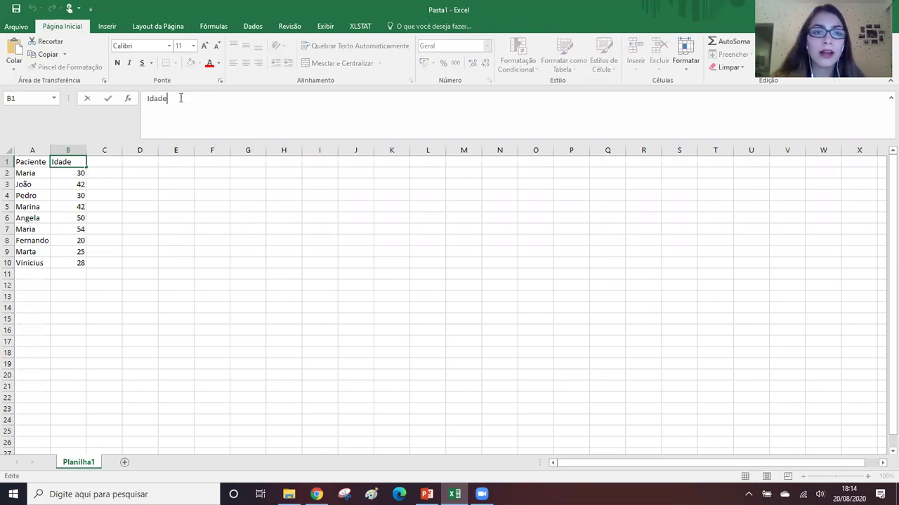
{"action": "type", "text": "(anos"}
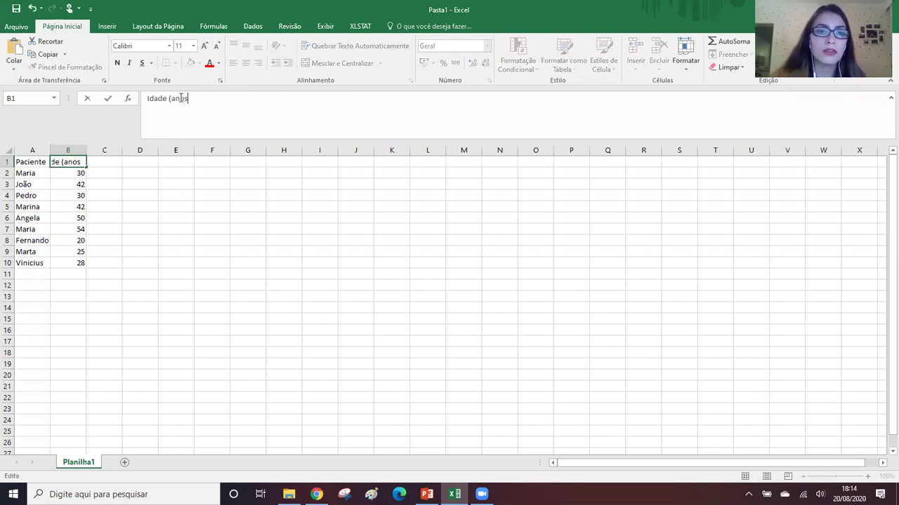
{"action": "type", "text": ")"}
{"action": "key", "text": "Return"}
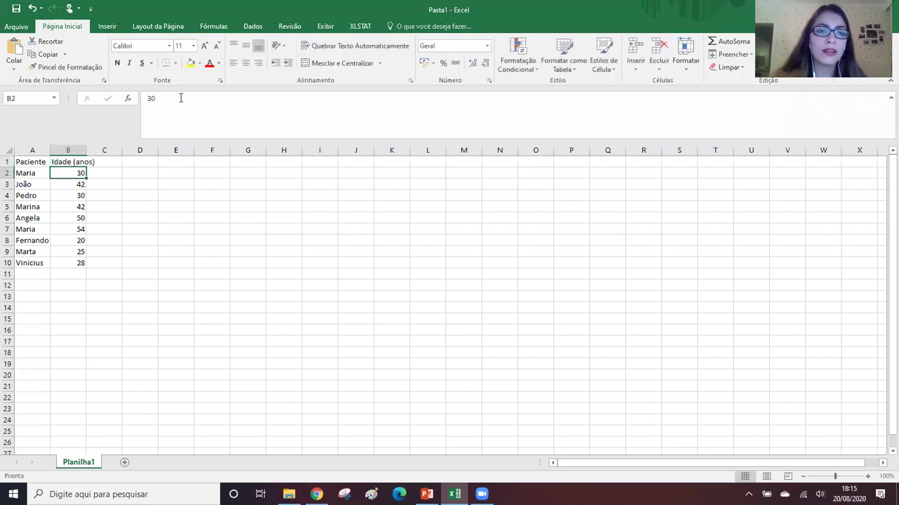
{"action": "left_click", "coordinate": [66, 160]}
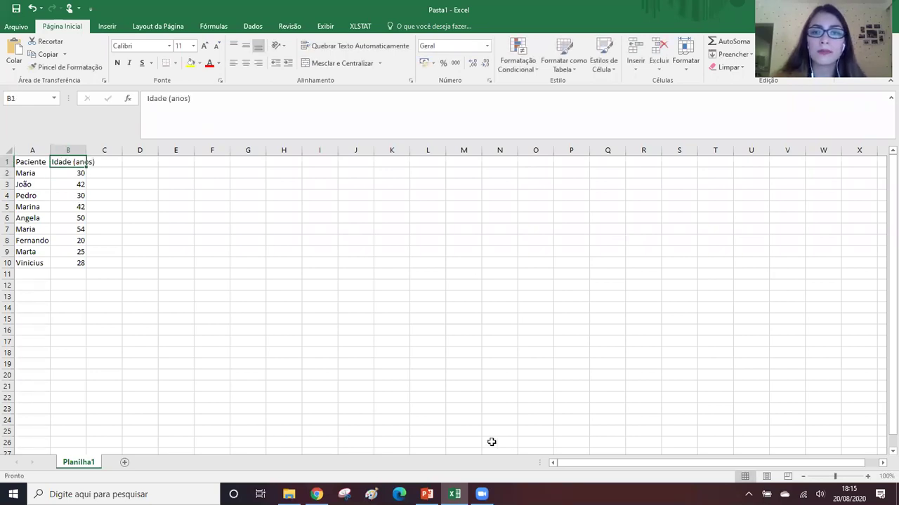
Step: Add the header "Peso" in C1 and enter the weights 50, 60, 50 and 50,3 in C2 to C5
{"action": "left_click", "coordinate": [120, 160]}
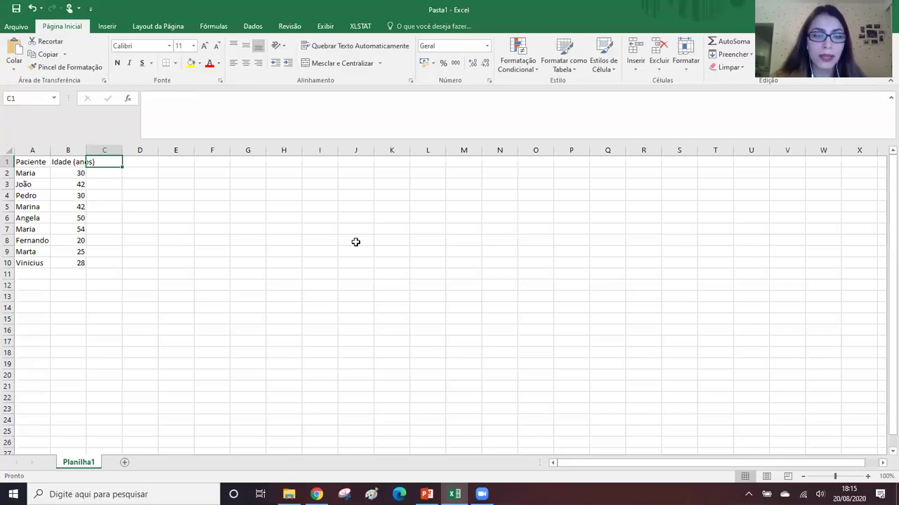
{"action": "type", "text": "Peso"}
{"action": "key", "text": "Return"}
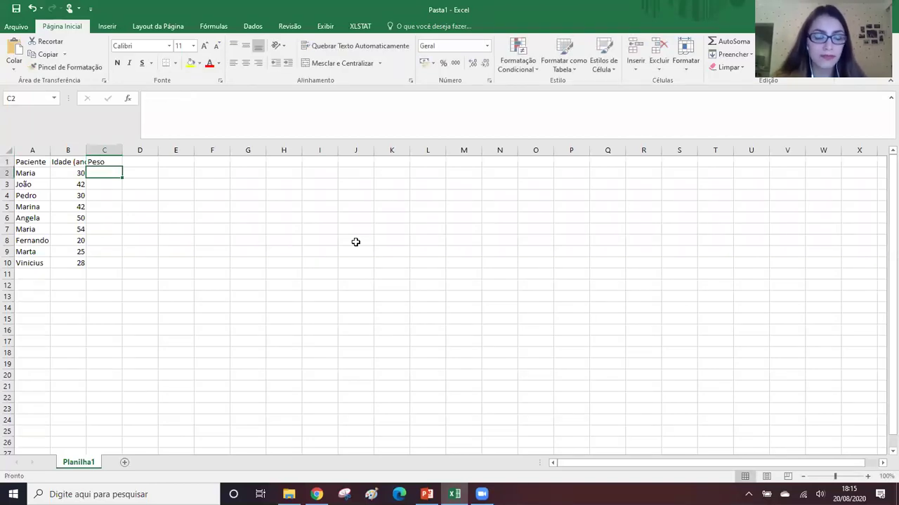
{"action": "type", "text": "50"}
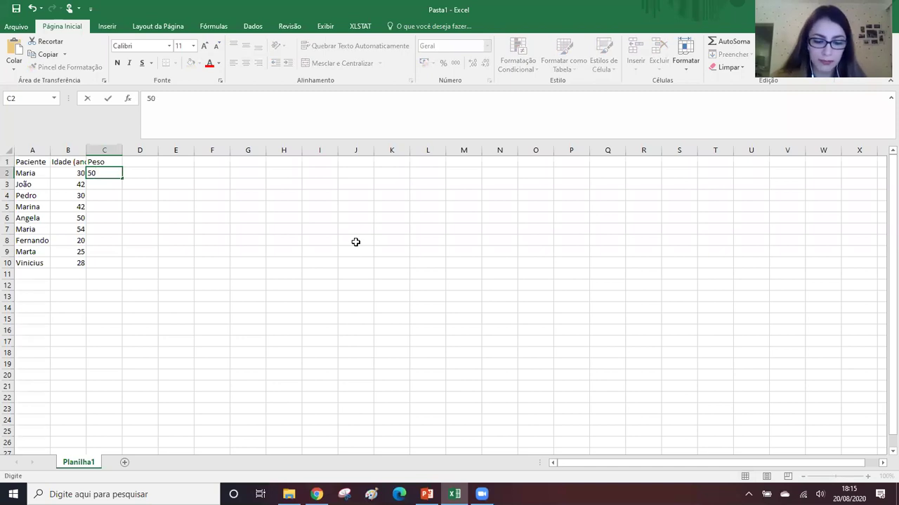
{"action": "key", "text": "Return"}
{"action": "type", "text": "60"}
{"action": "key", "text": "Return"}
{"action": "type", "text": "50"}
{"action": "key", "text": "Return"}
{"action": "type", "text": "50,5"}
{"action": "key", "text": "Return"}
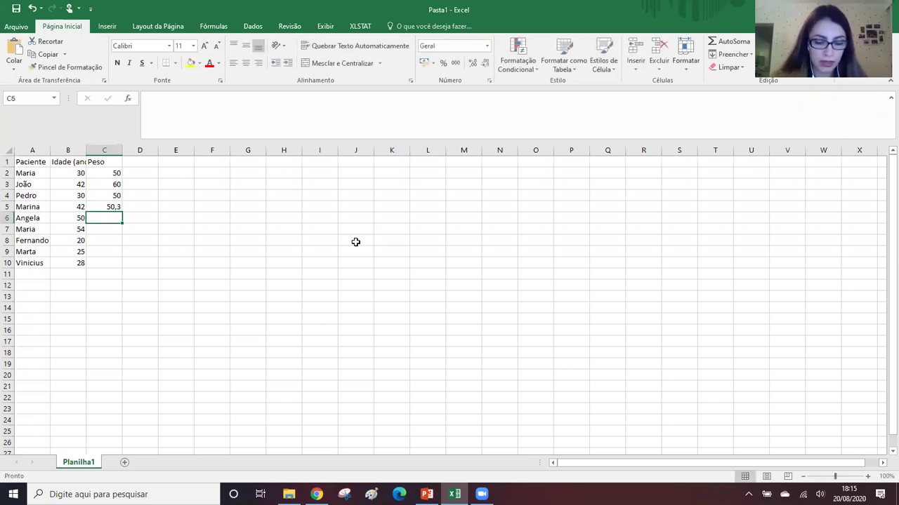
Step: Enter the remaining weights 50,5, 70, 78, 45 and 67 in C6 to C10
{"action": "type", "text": "50,5"}
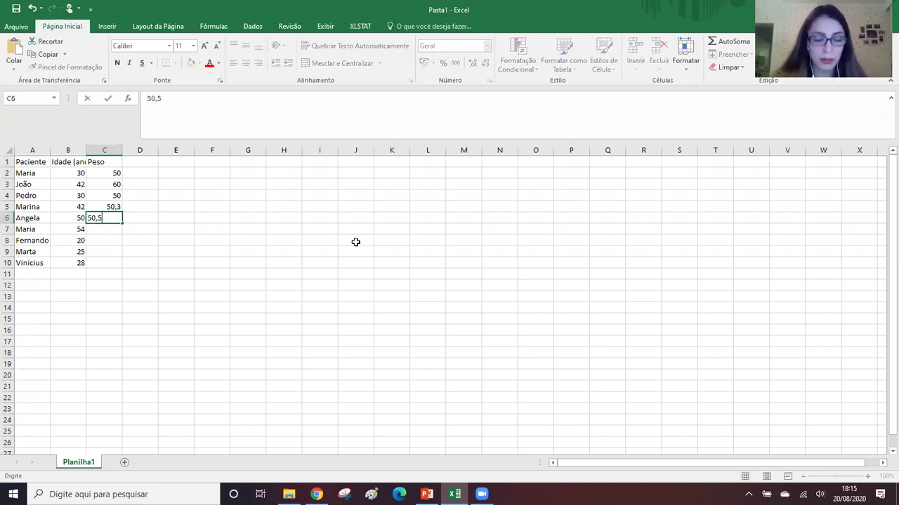
{"action": "key", "text": "Return"}
{"action": "type", "text": "70"}
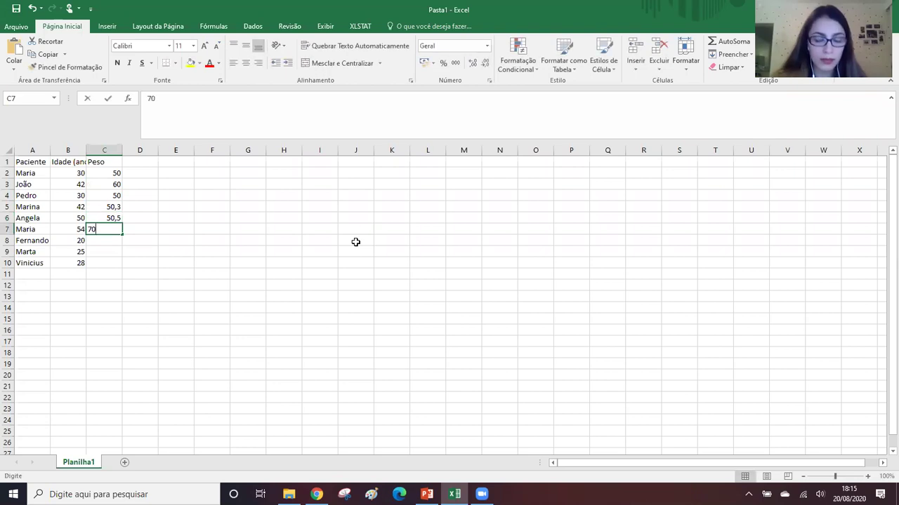
{"action": "key", "text": "Return"}
{"action": "type", "text": "78"}
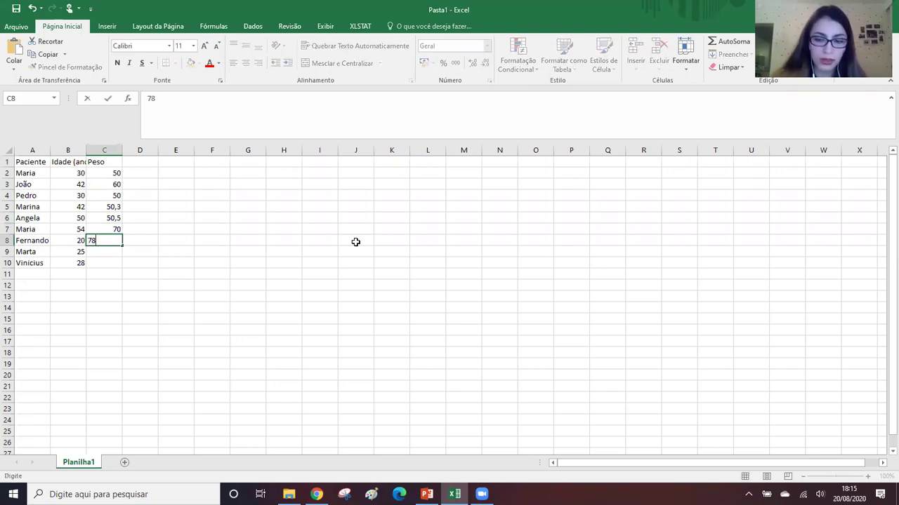
{"action": "key", "text": "Return"}
{"action": "type", "text": "45"}
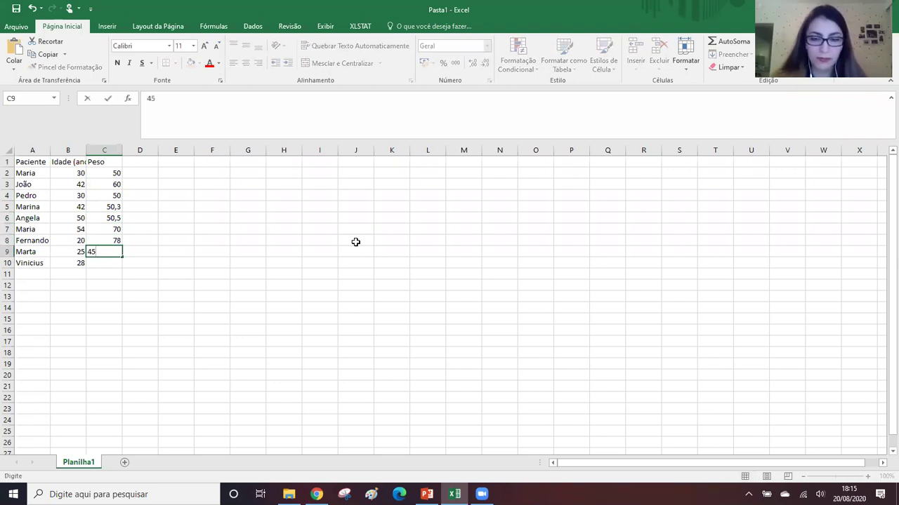
{"action": "key", "text": "Return"}
{"action": "type", "text": "67"}
{"action": "key", "text": "Return"}
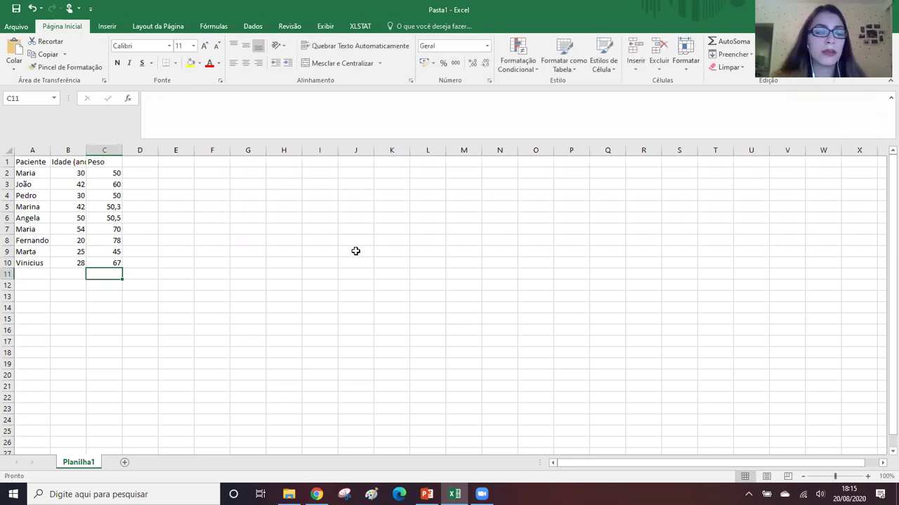
Step: Compare the decimal weights in C5 and C6 with the whole-number weights in C2 to C4
{"action": "left_click_drag", "start_coordinate": [102, 206], "coordinate": [63, 212]}
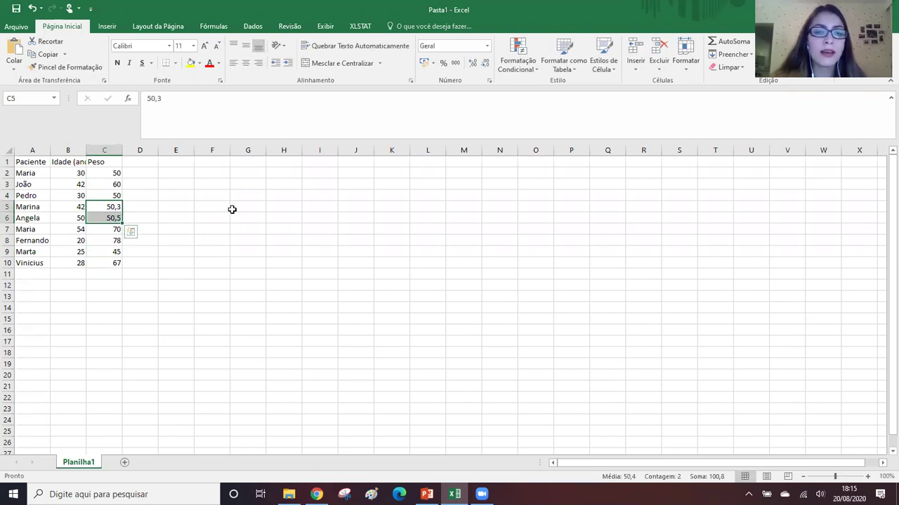
{"action": "left_click_drag", "start_coordinate": [104, 174], "coordinate": [116, 196]}
{"action": "left_click", "coordinate": [97, 207]}
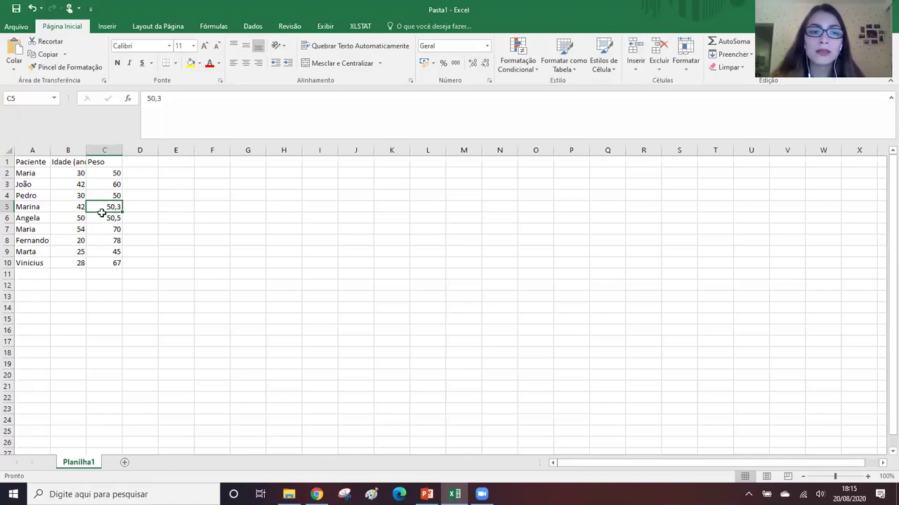
{"action": "left_click_drag", "start_coordinate": [101, 209], "coordinate": [106, 219]}
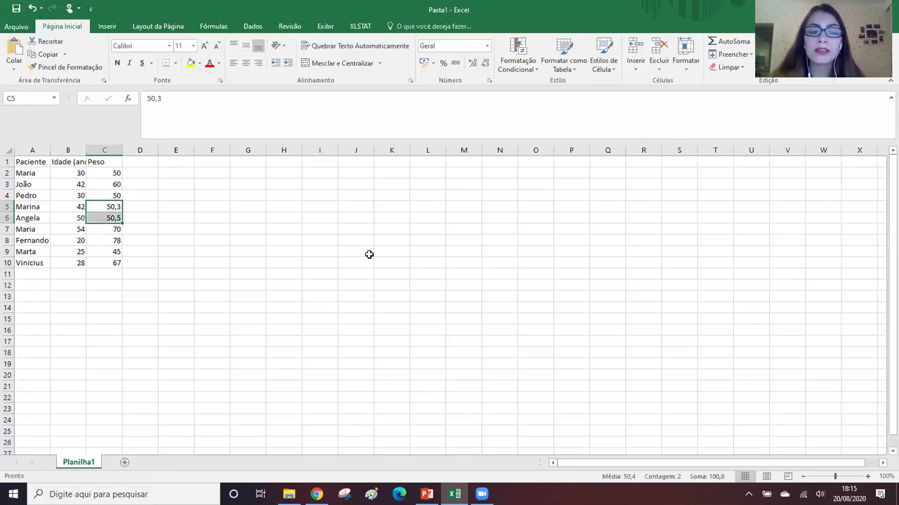
{"action": "left_click_drag", "start_coordinate": [109, 177], "coordinate": [112, 198]}
{"action": "left_click", "coordinate": [98, 177]}
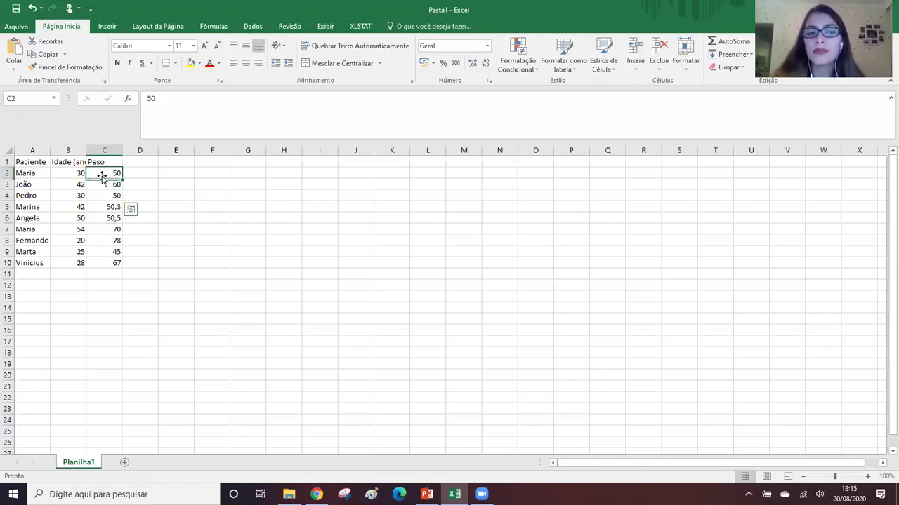
{"action": "left_click", "coordinate": [102, 180]}
{"action": "left_click", "coordinate": [106, 196]}
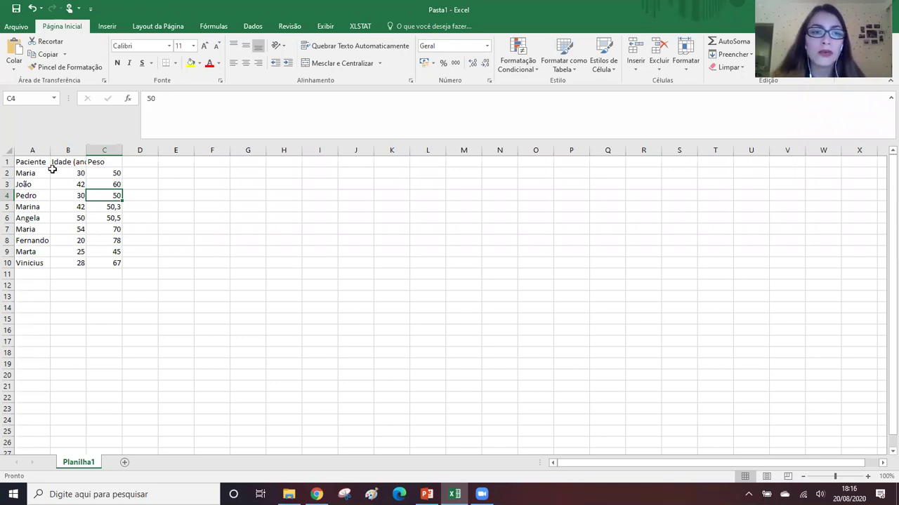
{"action": "left_click", "coordinate": [100, 173]}
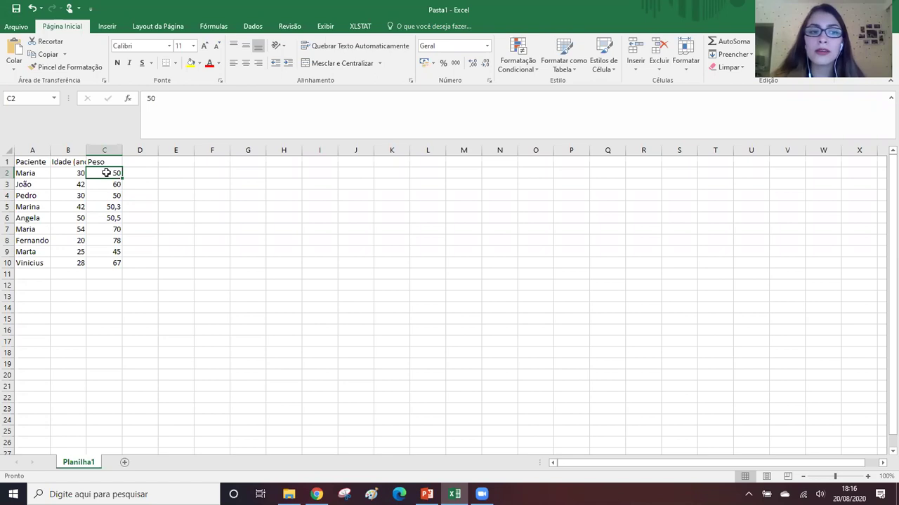
Step: Increase the decimal places shown for the weights in C2 to C10 to nine
{"action": "left_click_drag", "start_coordinate": [106, 173], "coordinate": [111, 262]}
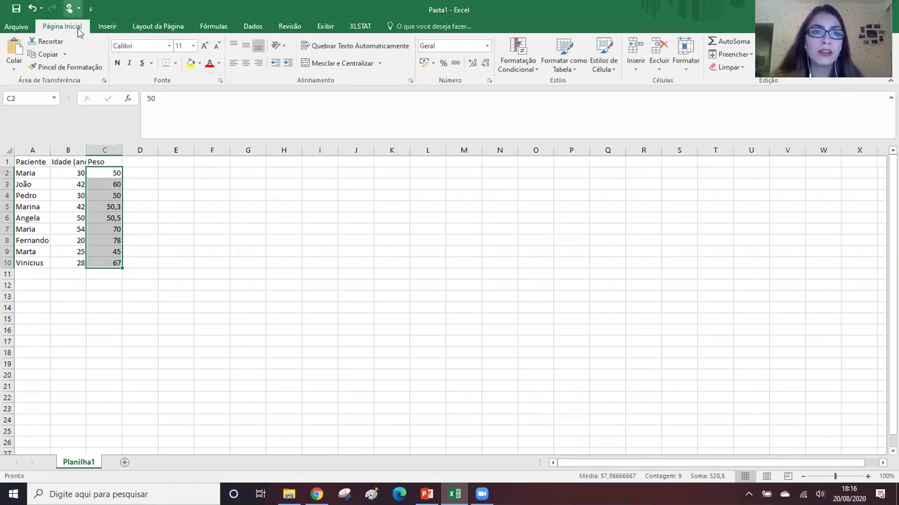
{"action": "left_click", "coordinate": [473, 65]}
{"action": "left_click", "coordinate": [473, 65]}
{"action": "left_click", "coordinate": [473, 64]}
{"action": "left_click", "coordinate": [473, 64]}
{"action": "left_click", "coordinate": [472, 64]}
{"action": "left_click", "coordinate": [472, 65]}
{"action": "left_click", "coordinate": [472, 65]}
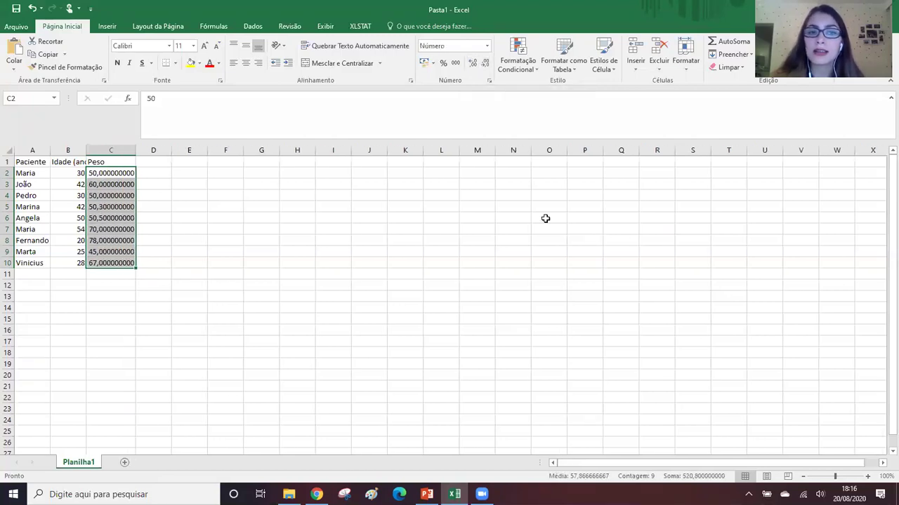
Step: Reduce the decimal places shown for the weights in C2 to C10, settling on one decimal place
{"action": "left_click", "coordinate": [485, 64]}
{"action": "left_click", "coordinate": [486, 64]}
{"action": "left_click", "coordinate": [486, 64]}
{"action": "left_click", "coordinate": [485, 64]}
{"action": "left_click", "coordinate": [485, 64]}
{"action": "left_click", "coordinate": [485, 64]}
{"action": "left_click", "coordinate": [485, 64]}
{"action": "left_click", "coordinate": [485, 64]}
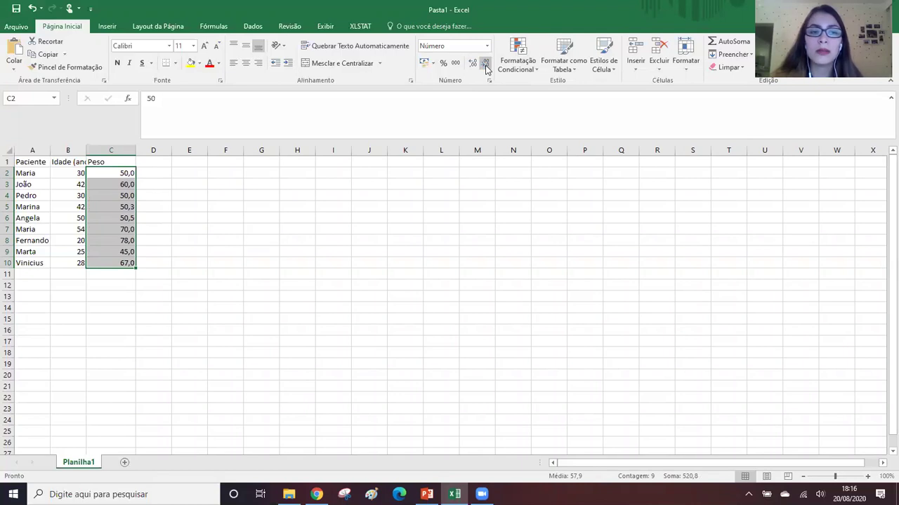
{"action": "left_click", "coordinate": [485, 64]}
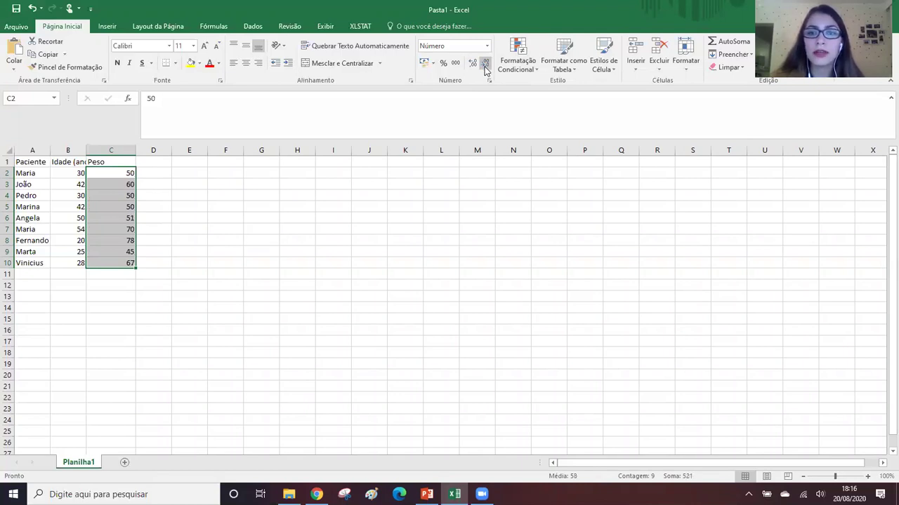
{"action": "left_click", "coordinate": [473, 64]}
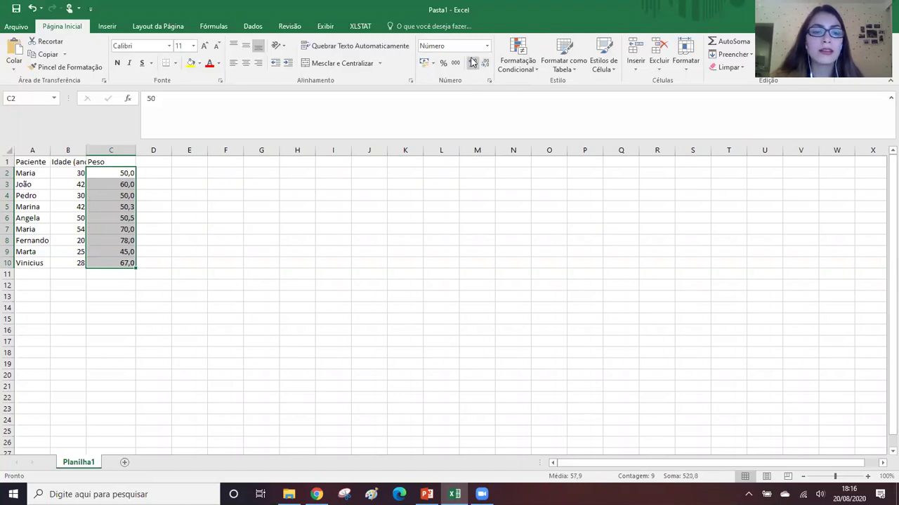
Step: Extend the weight column header in C1 to read "Peso (kg)"
{"action": "key", "text": "Up"}
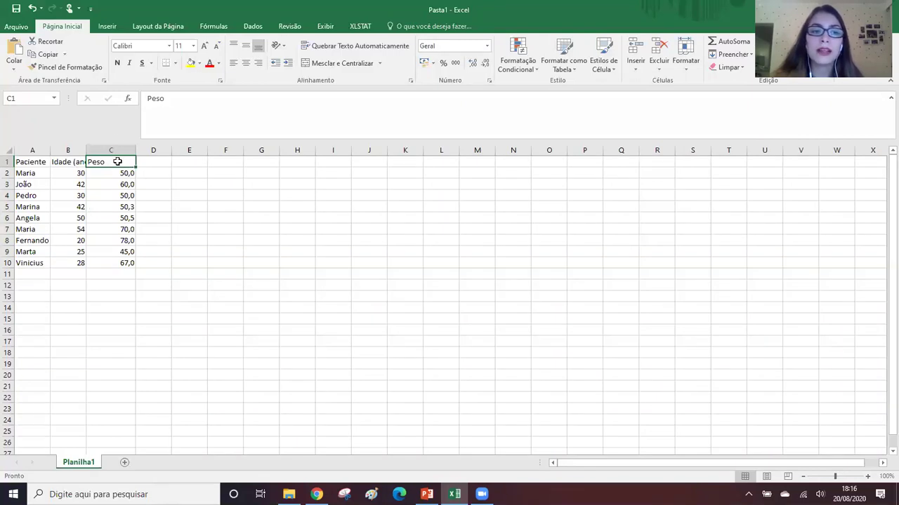
{"action": "left_click", "coordinate": [180, 98]}
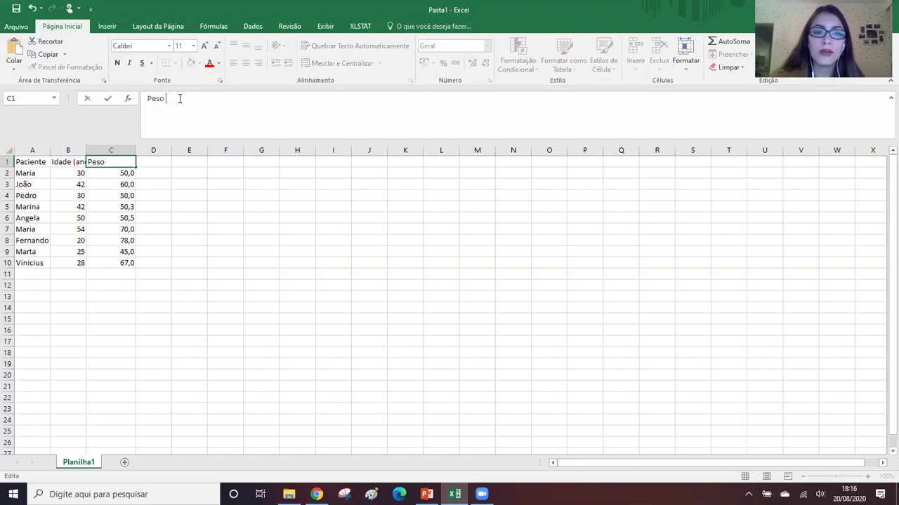
{"action": "type", "text": "(kg"}
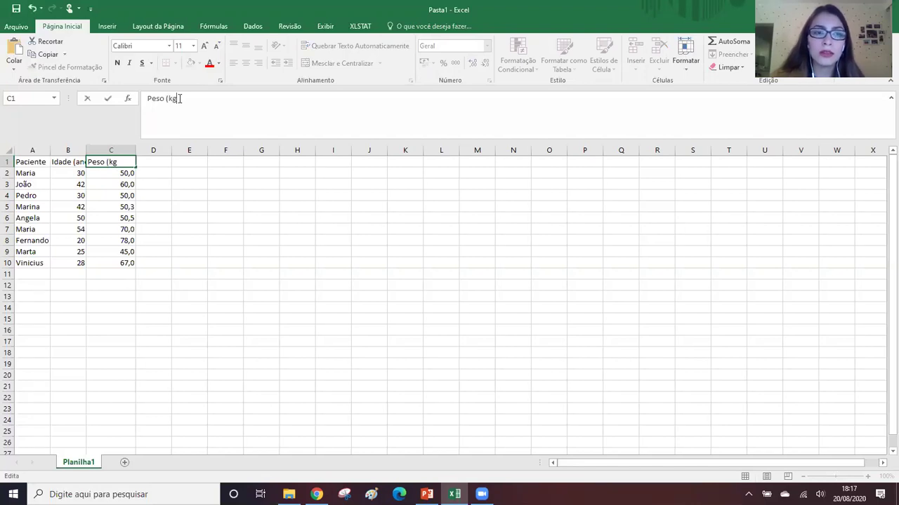
{"action": "key", "text": "Return"}
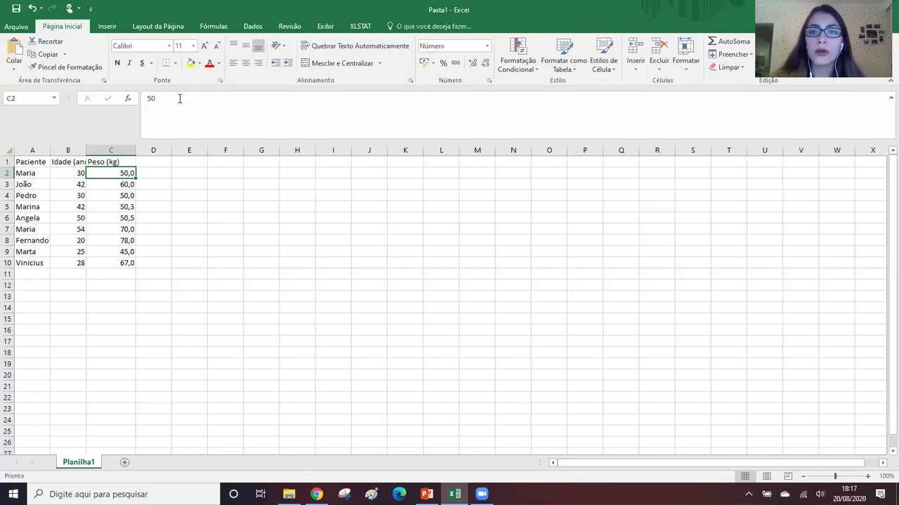
Step: Add the column header "Tempo de internação (dias)" in D1
{"action": "left_click", "coordinate": [158, 161]}
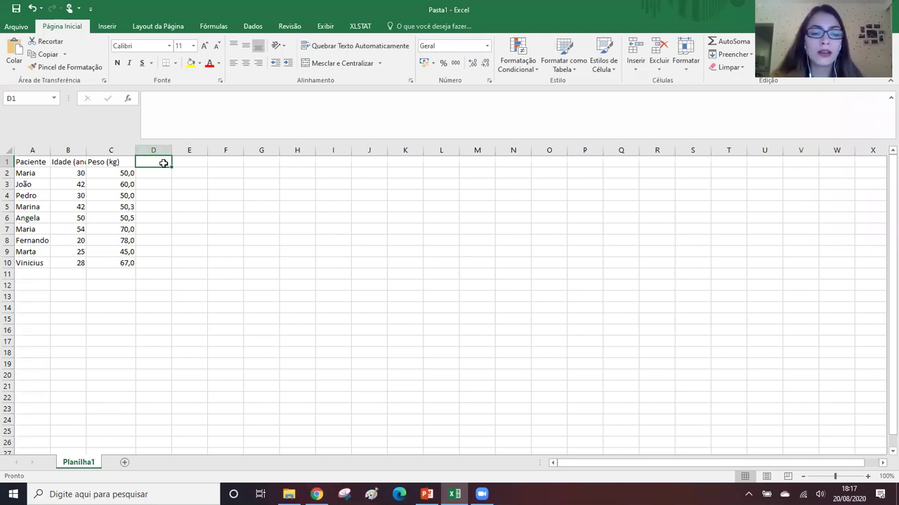
{"action": "type", "text": "Tem"}
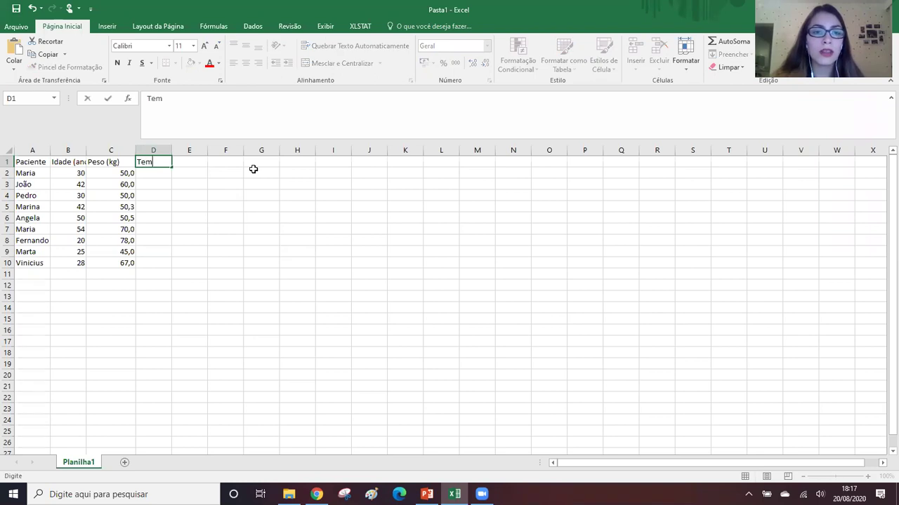
{"action": "type", "text": "po de internação"}
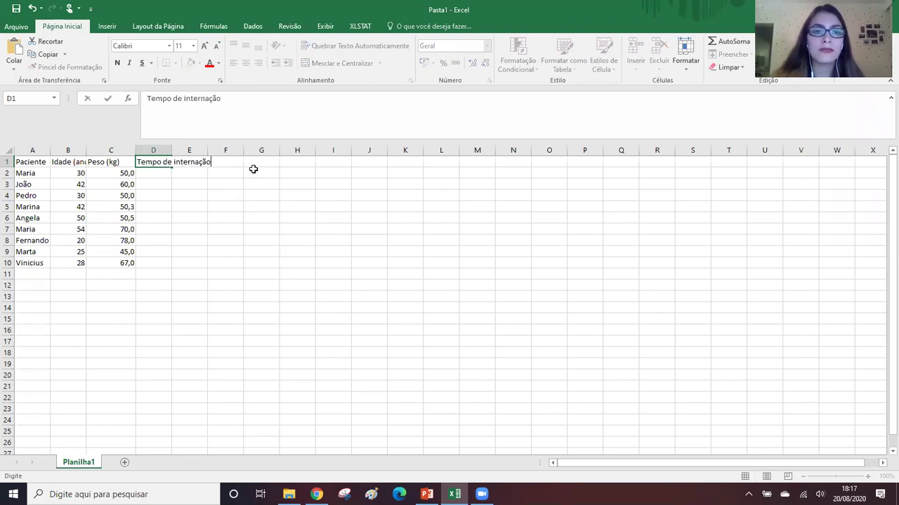
{"action": "type", "text": " (dias"}
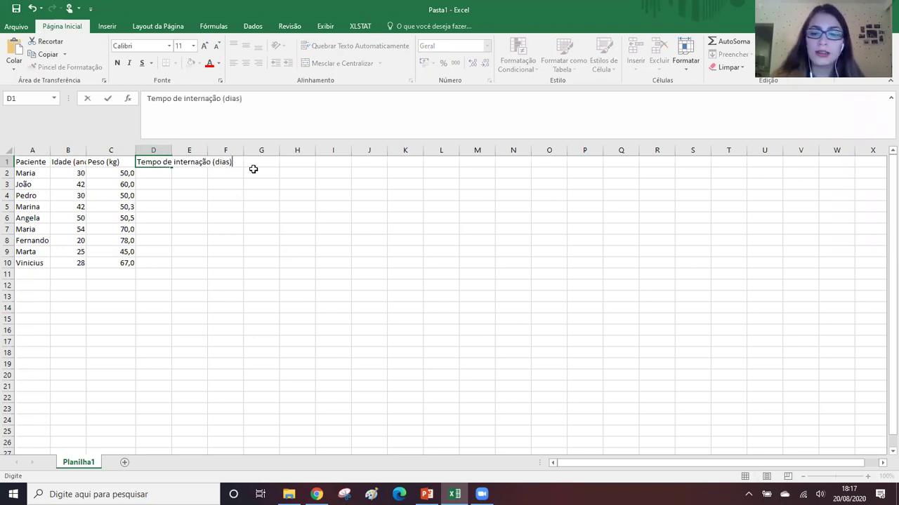
{"action": "key", "text": "Return"}
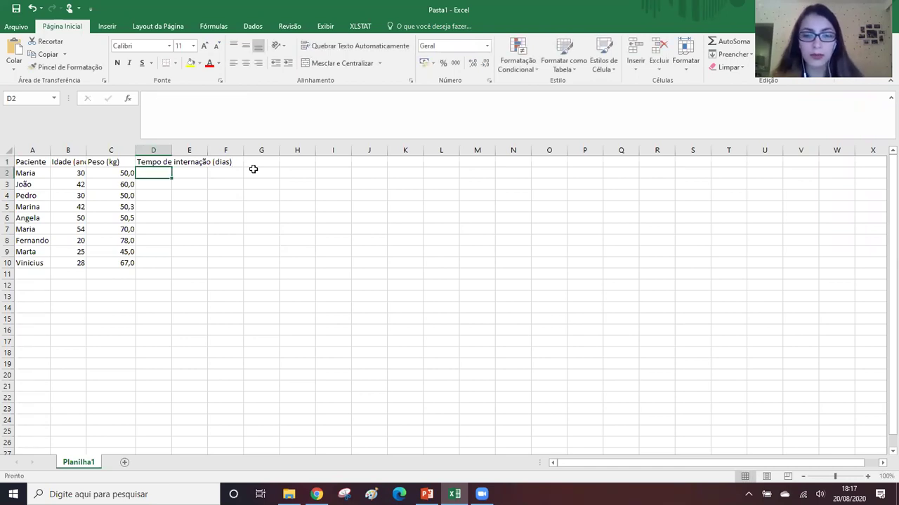
Step: Enter the lengths of stay 7, 8, 10, 11, 12, 8, 9, 10 and 22 in D2 to D10
{"action": "type", "text": "7"}
{"action": "key", "text": "Return"}
{"action": "type", "text": "8"}
{"action": "key", "text": "Return"}
{"action": "type", "text": "10"}
{"action": "key", "text": "Return"}
{"action": "type", "text": "11"}
{"action": "key", "text": "Return"}
{"action": "type", "text": "12"}
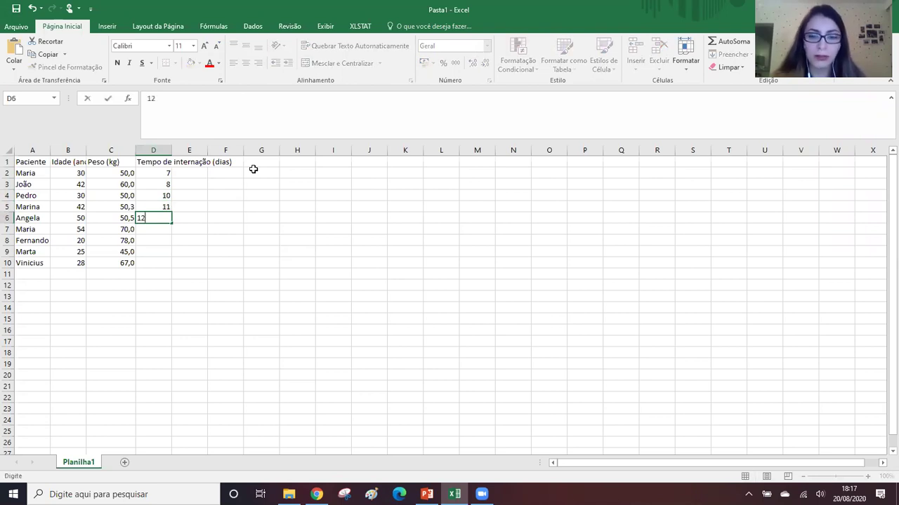
{"action": "key", "text": "Return"}
{"action": "type", "text": "8"}
{"action": "key", "text": "ctrl+Return"}
{"action": "key", "text": "Return"}
{"action": "type", "text": "9"}
{"action": "key", "text": "Return"}
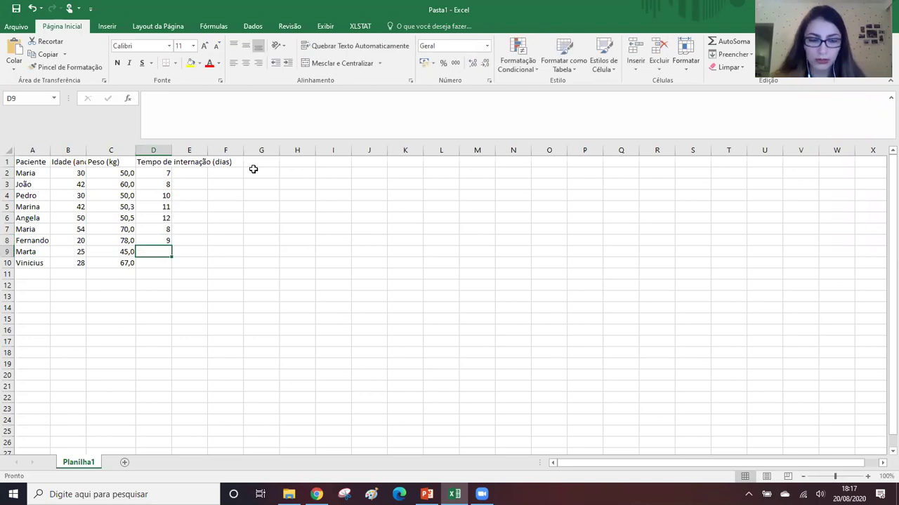
{"action": "type", "text": "10"}
{"action": "key", "text": "Return"}
{"action": "type", "text": "2"}
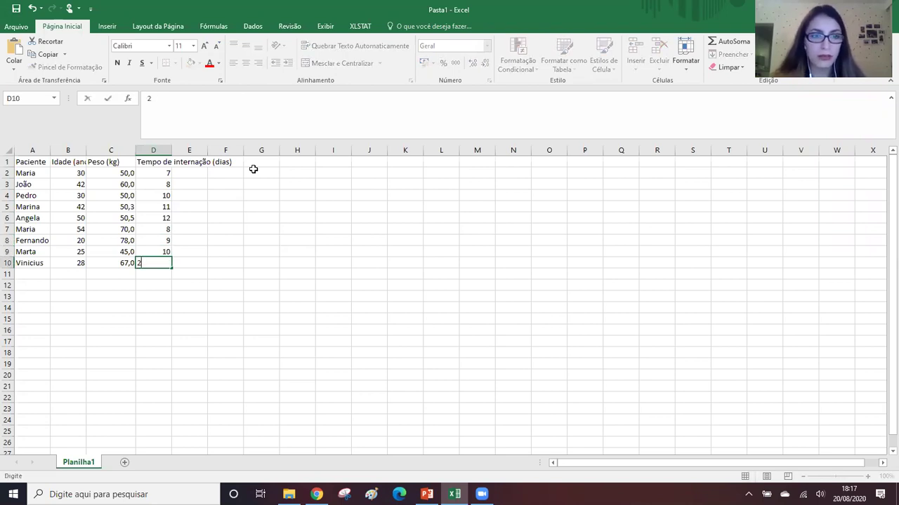
{"action": "type", "text": "2"}
{"action": "key", "text": "Return"}
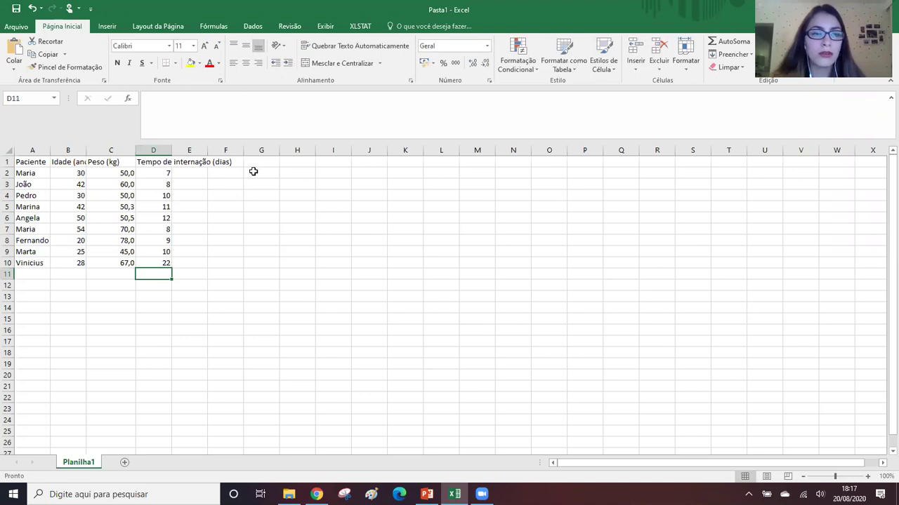
Step: Add the column header "Gênero" in E1 and enter F in E2 and M in E3
{"action": "left_click", "coordinate": [189, 163]}
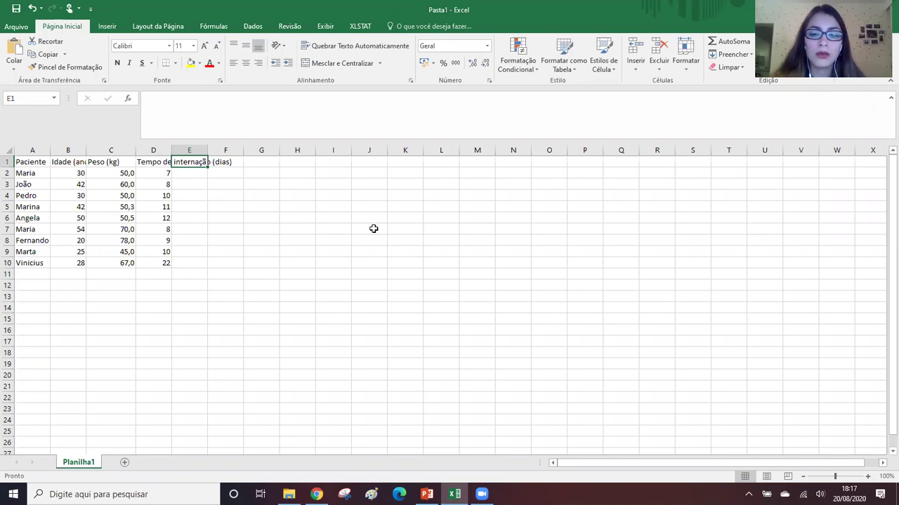
{"action": "type", "text": "Gênero"}
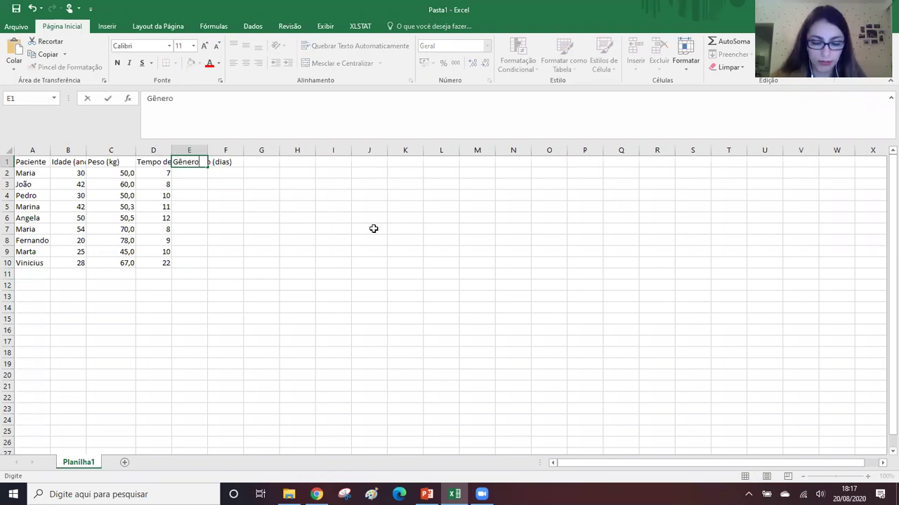
{"action": "key", "text": "Return"}
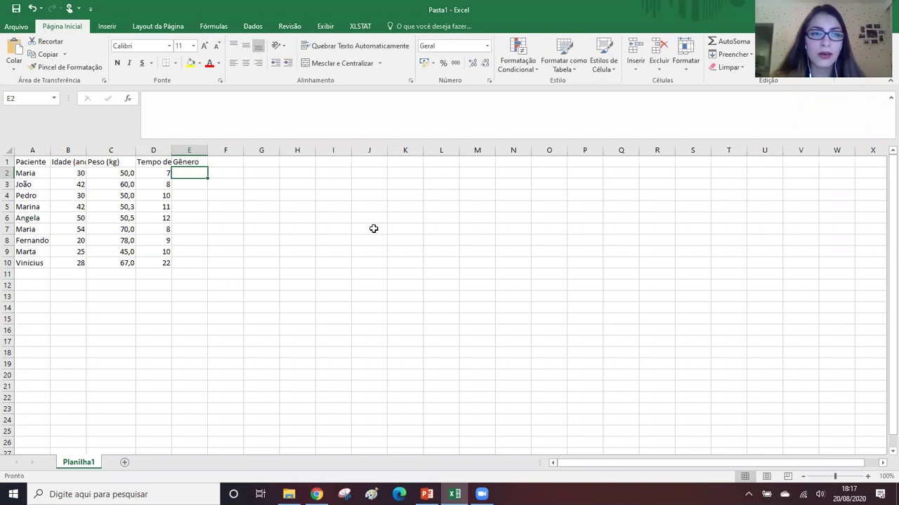
{"action": "type", "text": "F"}
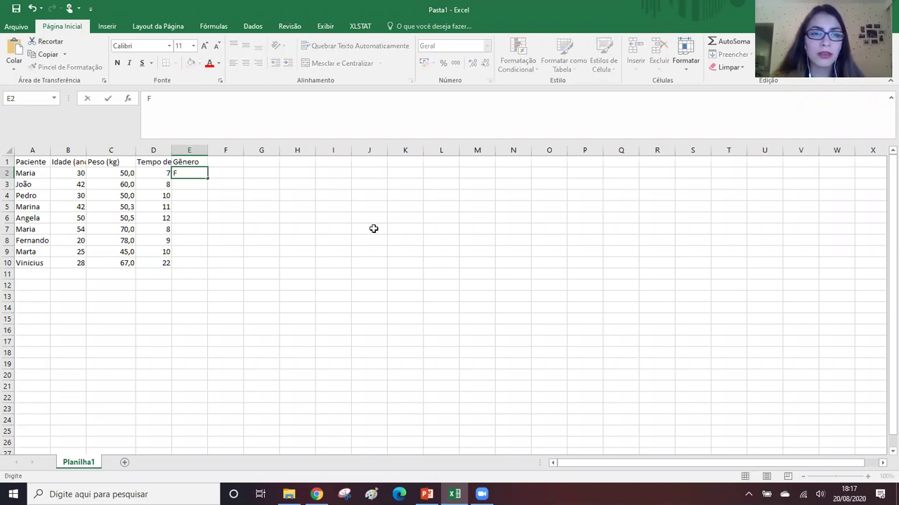
{"action": "key", "text": "Return"}
{"action": "type", "text": "M"}
{"action": "key", "text": "Return"}
Step: Enter the differently written gender labels Masc, Feminino and Fem in E4 to E6
{"action": "type", "text": "Masc"}
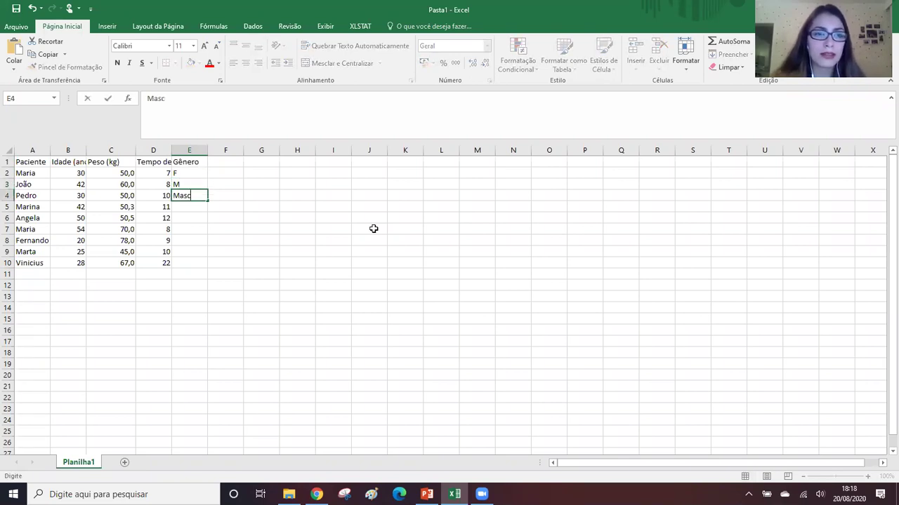
{"action": "key", "text": "Return"}
{"action": "type", "text": "Feminini"}
{"action": "key", "text": "Return"}
{"action": "type", "text": "Fem"}
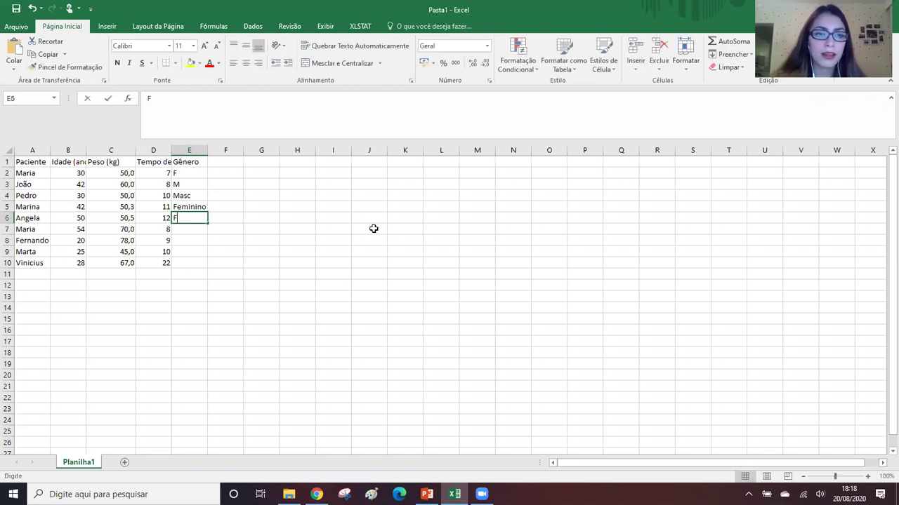
{"action": "key", "text": "Delete"}
{"action": "key", "text": "Return"}
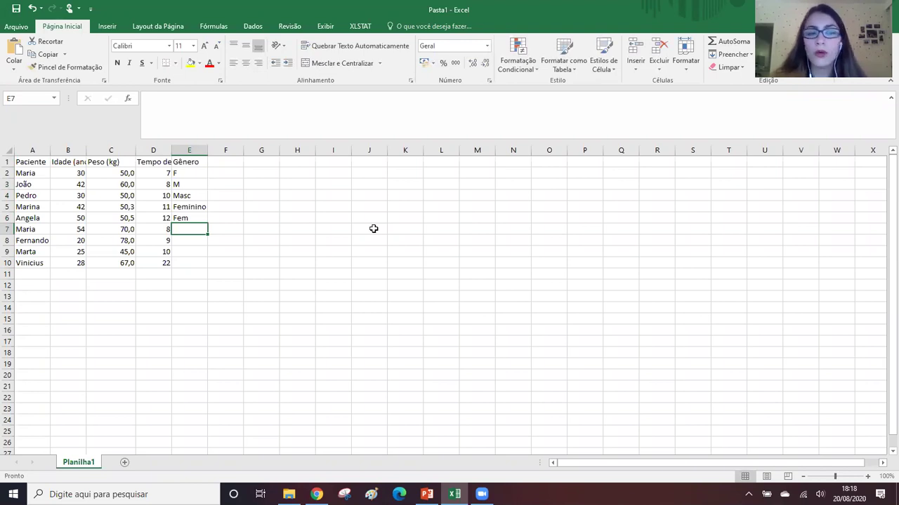
Step: Replace the gender labels in E4 to E6 with the one-letter codes M, F and F
{"action": "key", "text": "Up"}
{"action": "key", "text": "Up"}
{"action": "key", "text": "Up"}
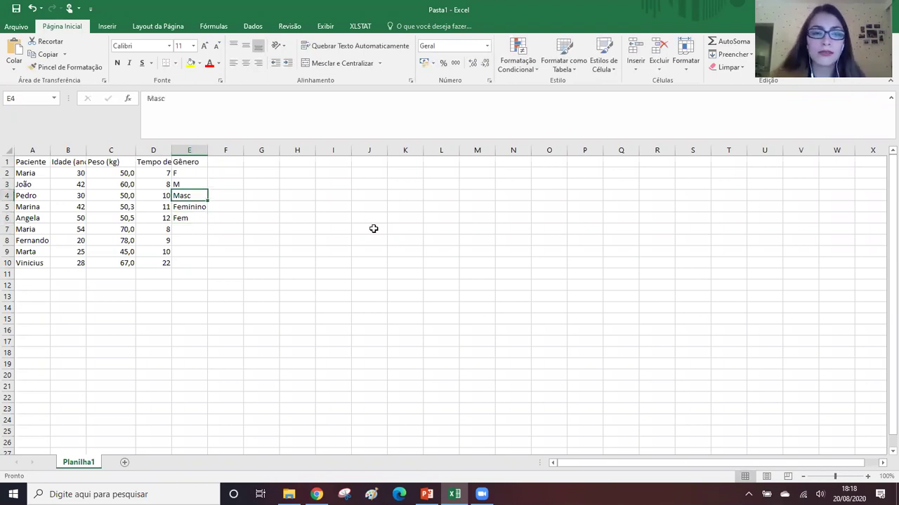
{"action": "type", "text": "M"}
{"action": "key", "text": "Return"}
{"action": "type", "text": "F"}
{"action": "key", "text": "Return"}
{"action": "type", "text": "F"}
{"action": "key", "text": "Return"}
{"action": "key", "text": "Return"}
Step: Fill in the remaining gender codes F, M, F and M in E7 to E10
{"action": "type", "text": "F"}
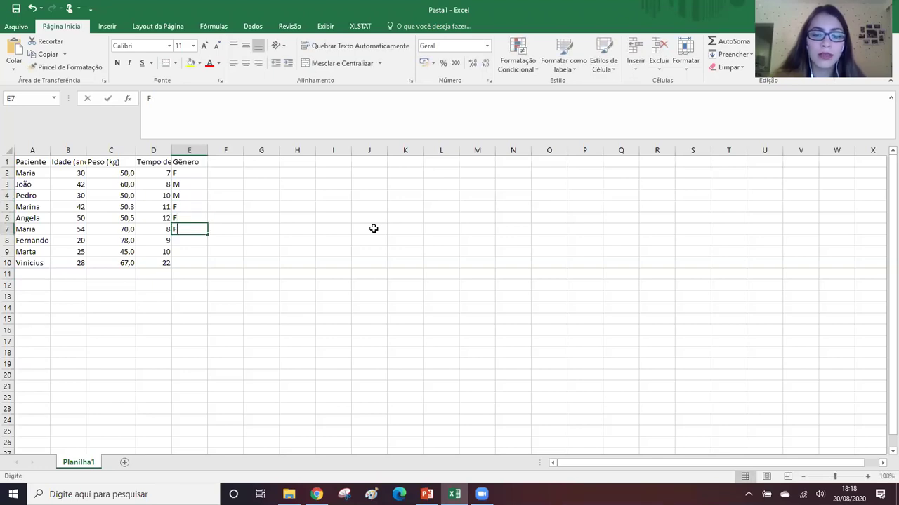
{"action": "key", "text": "Return"}
{"action": "type", "text": "M"}
{"action": "key", "text": "Return"}
{"action": "type", "text": "F"}
{"action": "key", "text": "Return"}
{"action": "type", "text": "M"}
{"action": "key", "text": "Return"}
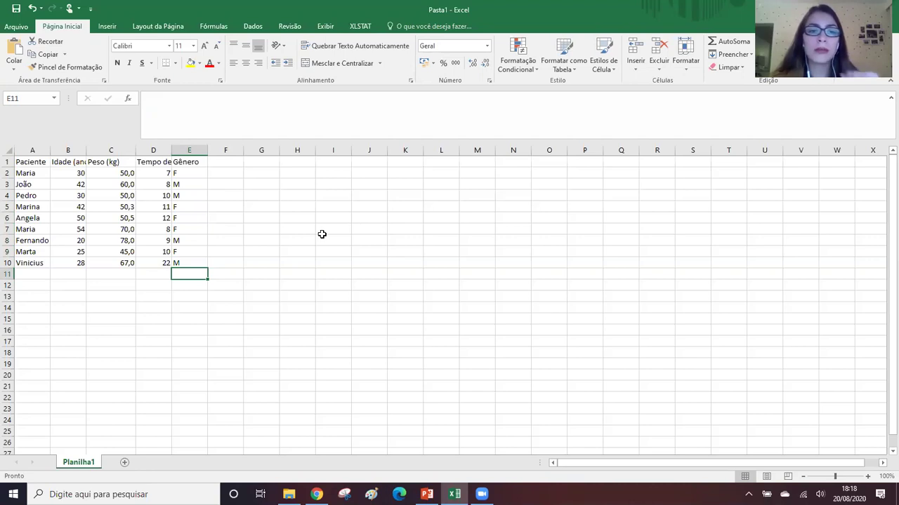
{"action": "left_click", "coordinate": [230, 164]}
{"action": "left_click", "coordinate": [255, 164]}
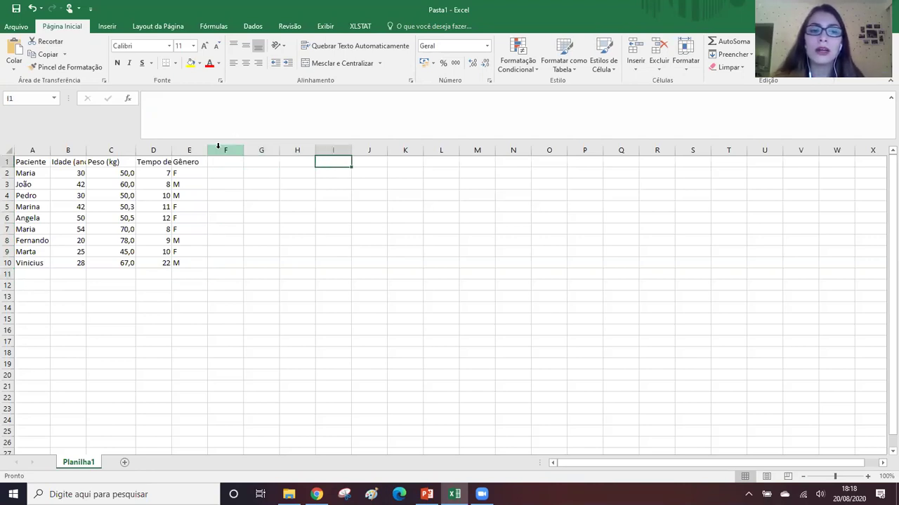
{"action": "left_click", "coordinate": [260, 149]}
{"action": "left_click_drag", "start_coordinate": [7, 274], "coordinate": [10, 331]}
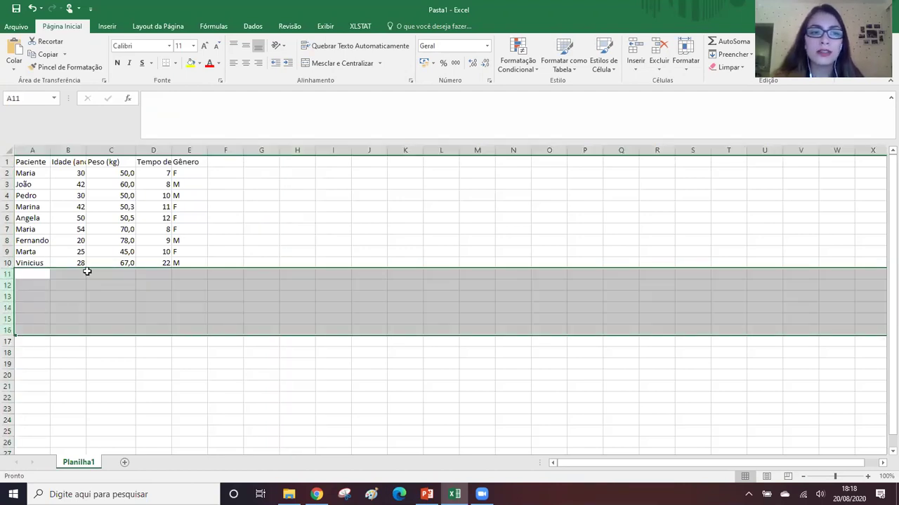
{"action": "key", "text": "Up"}
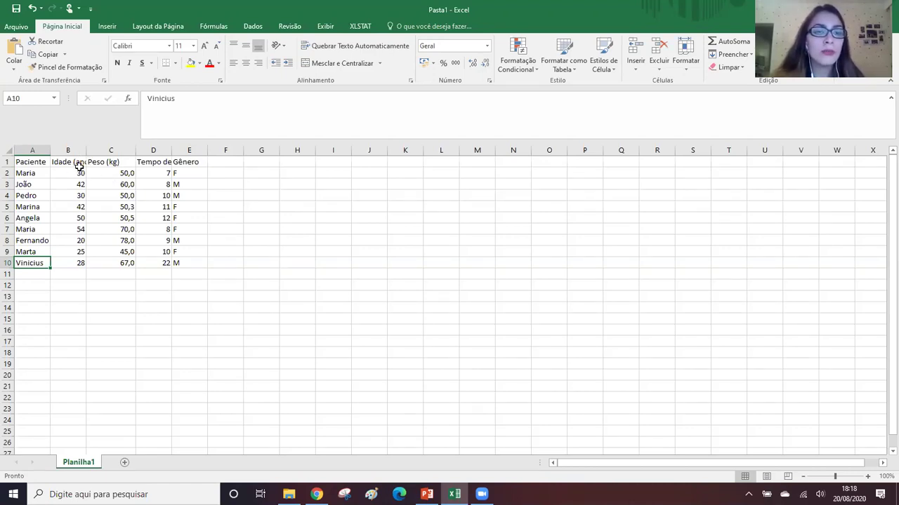
Step: Examine the weight, gender and age headers in row 1, including the full text of the age header in B1
{"action": "left_click", "coordinate": [103, 161]}
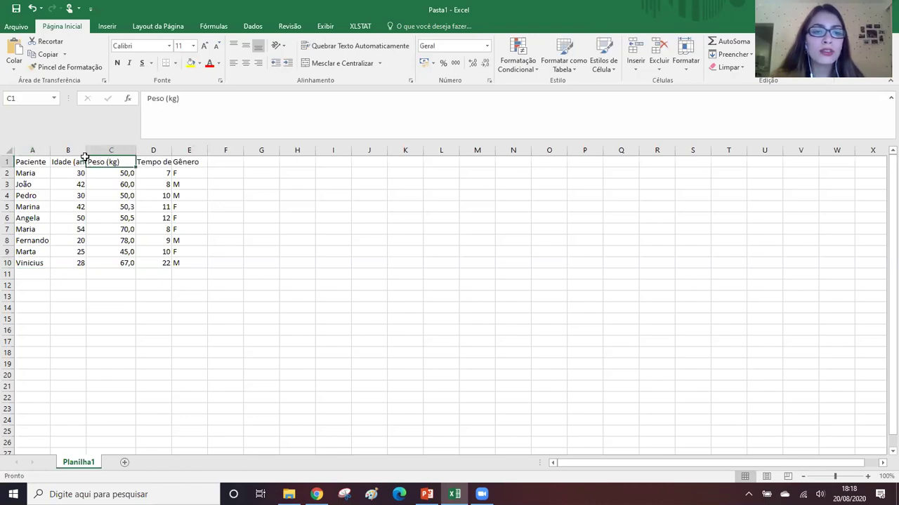
{"action": "left_click", "coordinate": [186, 161]}
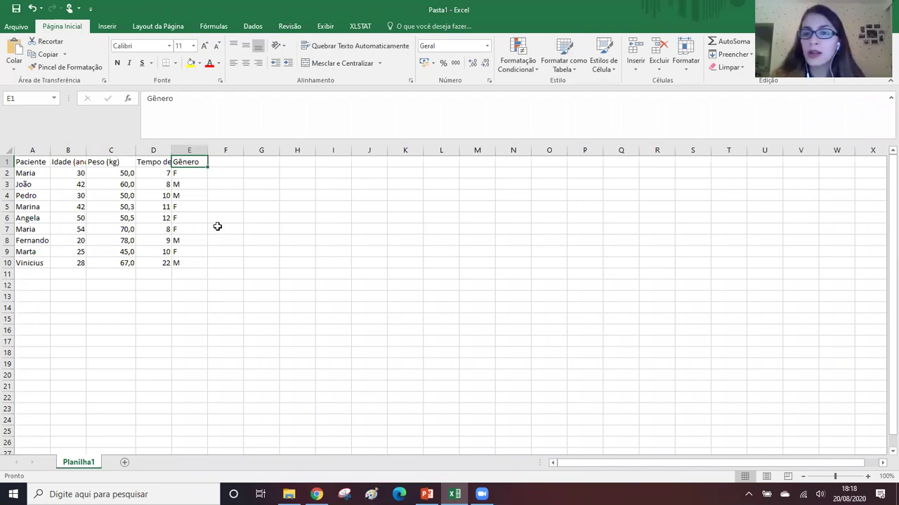
{"action": "left_click", "coordinate": [63, 161]}
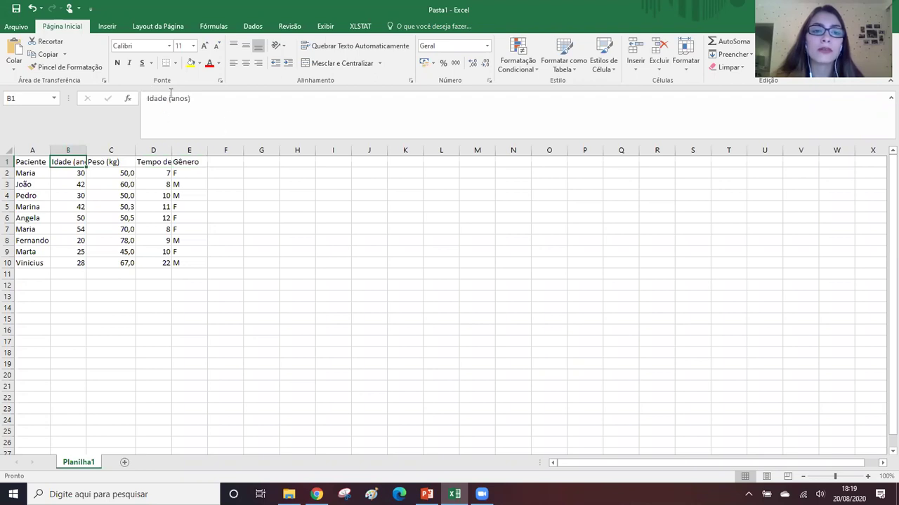
{"action": "left_click", "coordinate": [205, 101]}
{"action": "triple_click", "coordinate": [206, 101]}
{"action": "left_click", "coordinate": [285, 123]}
{"action": "left_click", "coordinate": [79, 187]}
{"action": "double_click", "coordinate": [76, 162]}
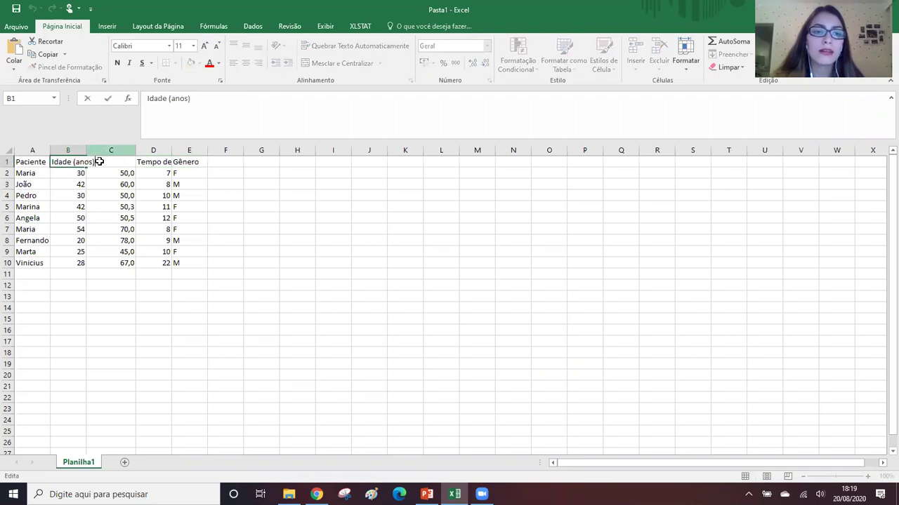
{"action": "key", "text": "Return"}
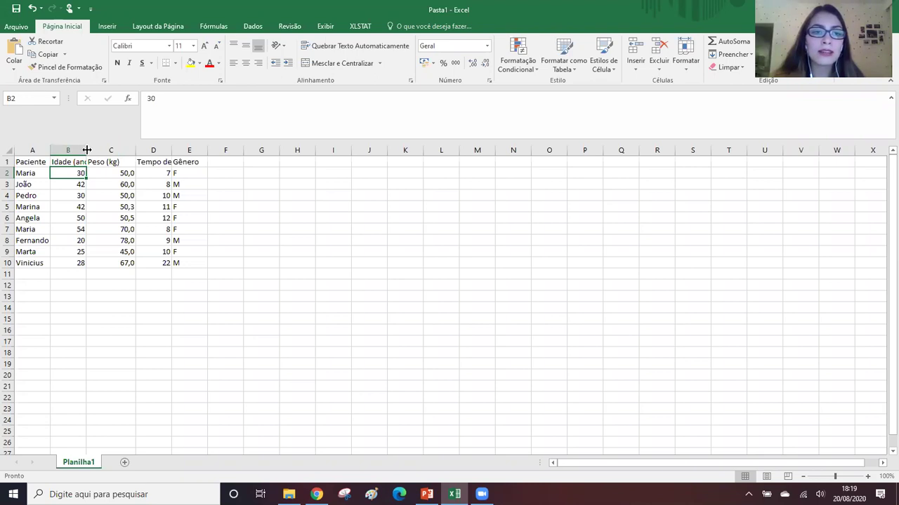
Step: Widen column B just enough to show its full age header and fit column D to its length-of-stay header
{"action": "left_click_drag", "start_coordinate": [86, 150], "coordinate": [214, 148]}
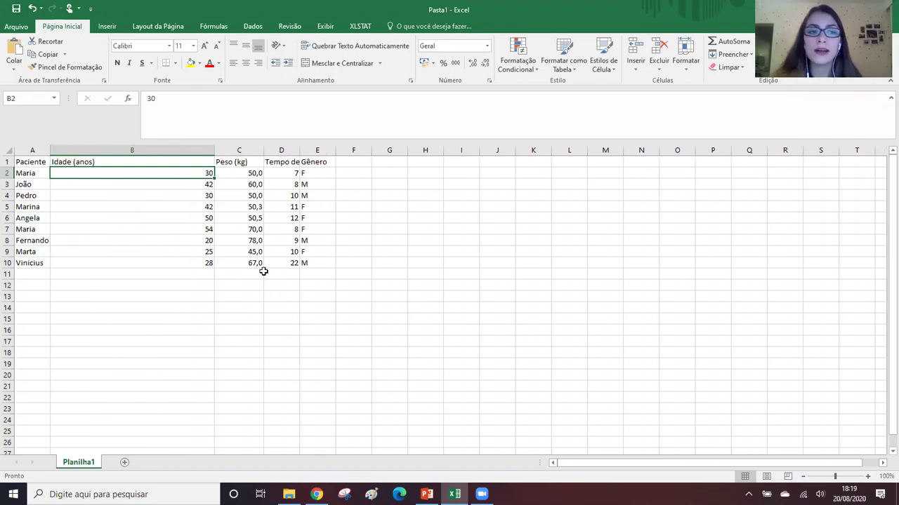
{"action": "left_click_drag", "start_coordinate": [203, 153], "coordinate": [99, 151]}
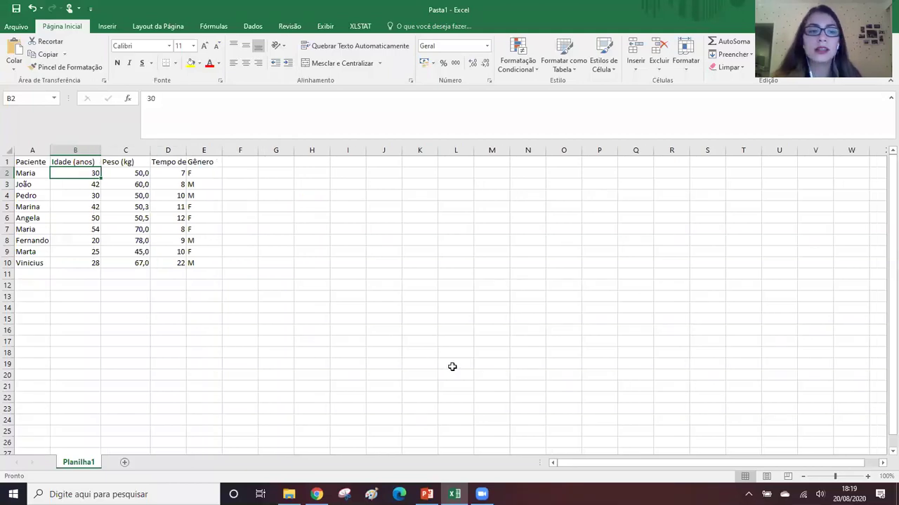
{"action": "left_click", "coordinate": [179, 160]}
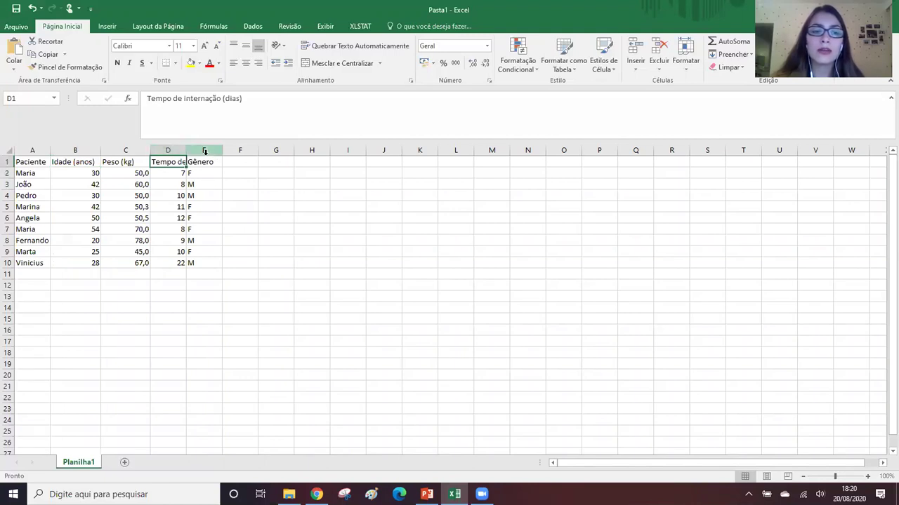
{"action": "mouse_move", "coordinate": [188, 147]}
{"action": "left_mouse_down"}
{"action": "mouse_move", "coordinate": [250, 150]}
{"action": "mouse_move", "coordinate": [189, 148]}
{"action": "left_mouse_up"}
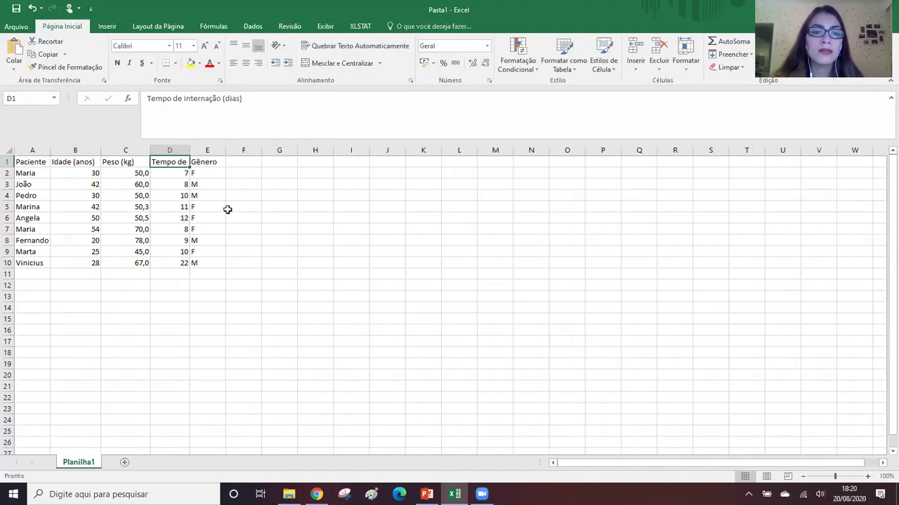
{"action": "double_click", "coordinate": [189, 149]}
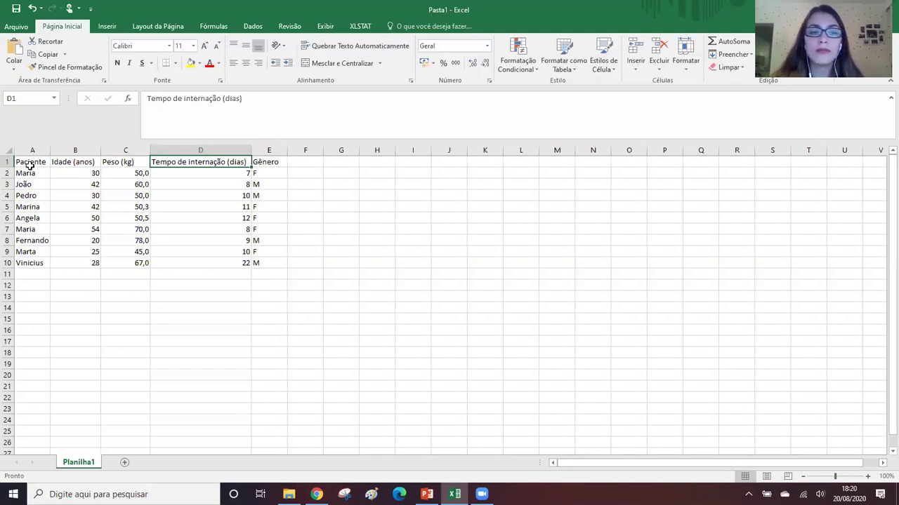
Step: Set the whole patient table, A1 to E10, to Times New Roman at size 12
{"action": "left_click_drag", "start_coordinate": [37, 161], "coordinate": [264, 263]}
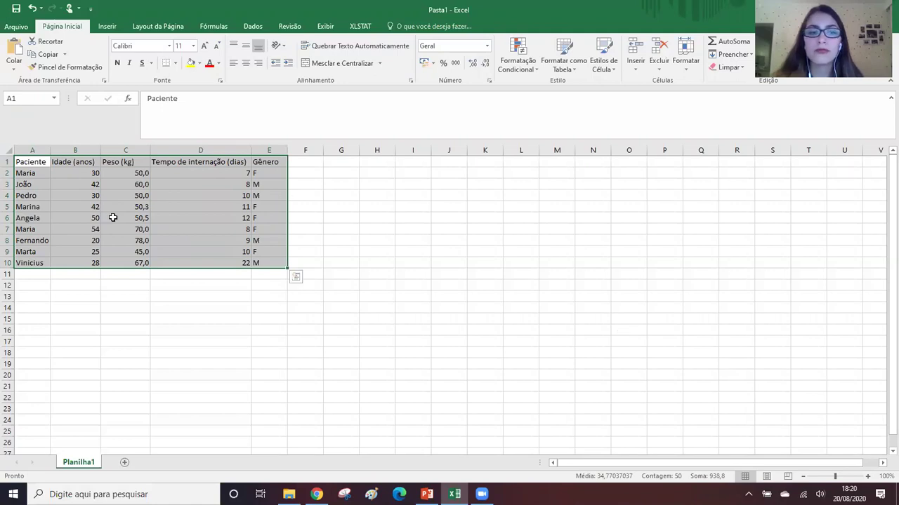
{"action": "left_click", "coordinate": [33, 161]}
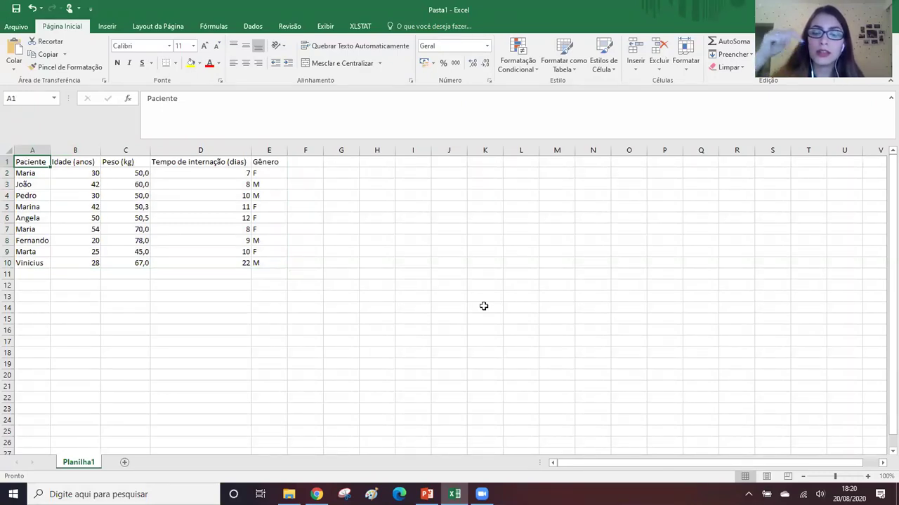
{"action": "key", "text": "shift+Down"}
{"action": "key", "text": "shift+Down"}
{"action": "key", "text": "shift+Down"}
{"action": "key", "text": "shift+Down"}
{"action": "key", "text": "shift+Down"}
{"action": "key", "text": "shift+Down"}
{"action": "key", "text": "shift+Down"}
{"action": "key", "text": "shift+Down"}
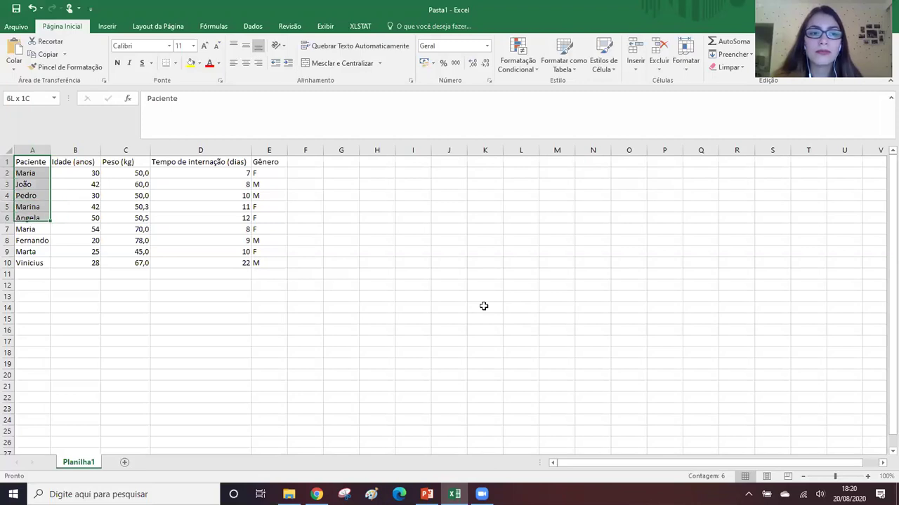
{"action": "key", "text": "shift+Down"}
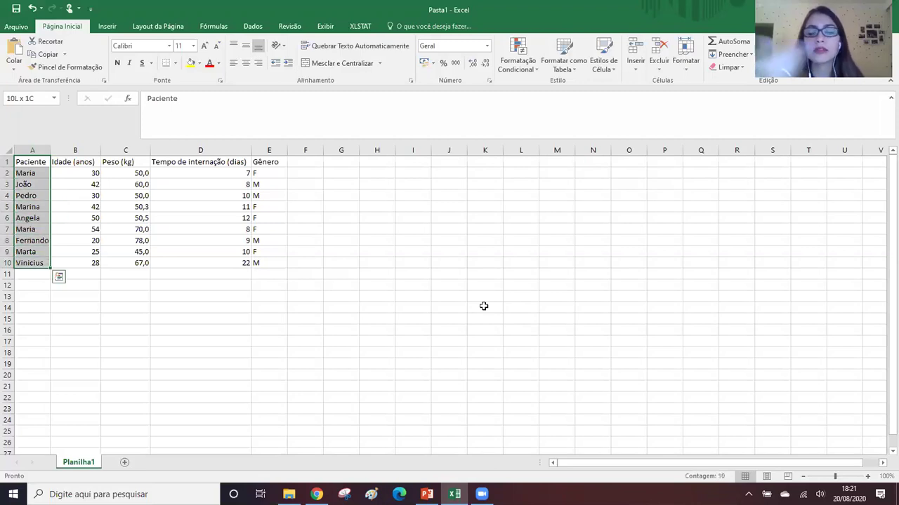
{"action": "key", "text": "shift+Right"}
{"action": "key", "text": "shift+Right"}
{"action": "key", "text": "shift+Right"}
{"action": "key", "text": "shift+Right"}
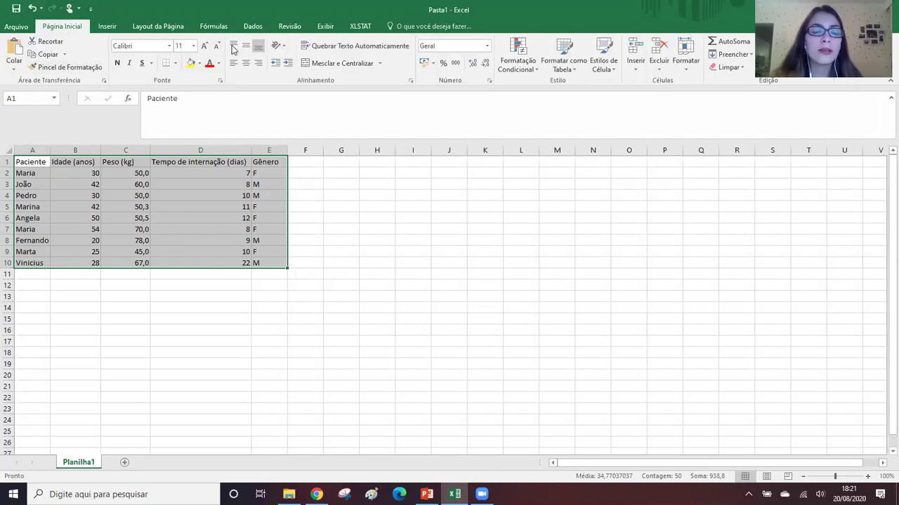
{"action": "left_click", "coordinate": [141, 48]}
{"action": "type", "text": "Times New Roma"}
{"action": "key", "text": "Return"}
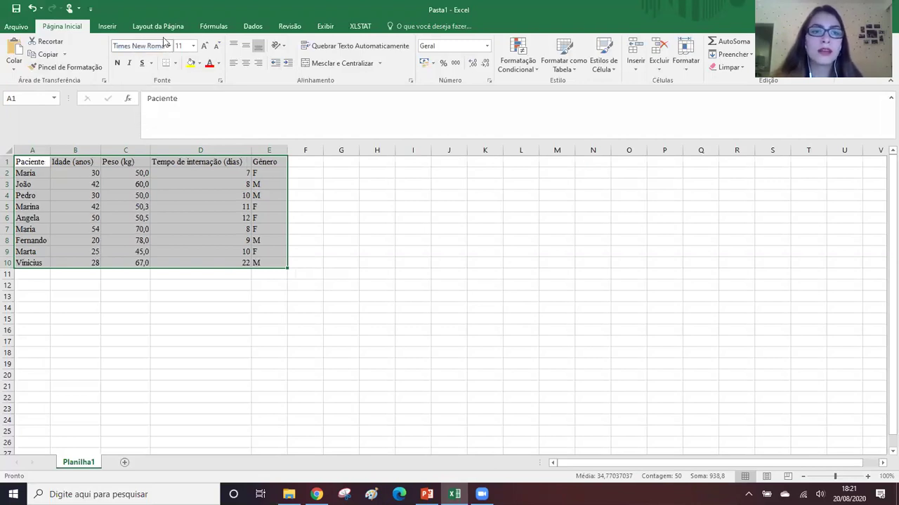
{"action": "left_click", "coordinate": [204, 45]}
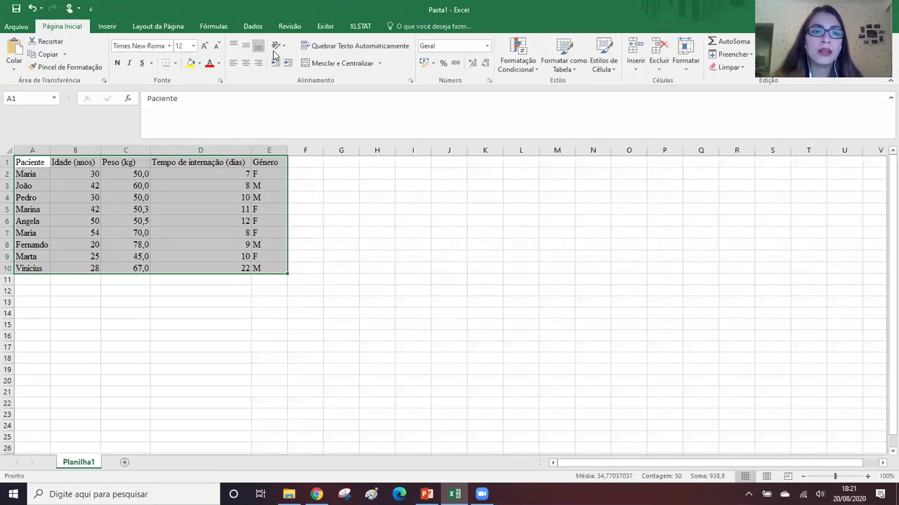
Step: Apply all borders to the patient table and centre its contents horizontally
{"action": "left_click", "coordinate": [175, 63]}
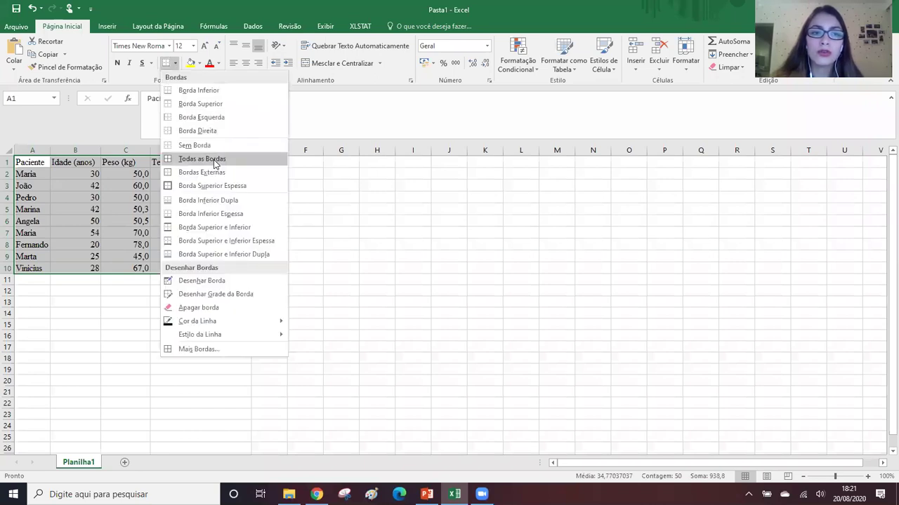
{"action": "key", "text": "Return"}
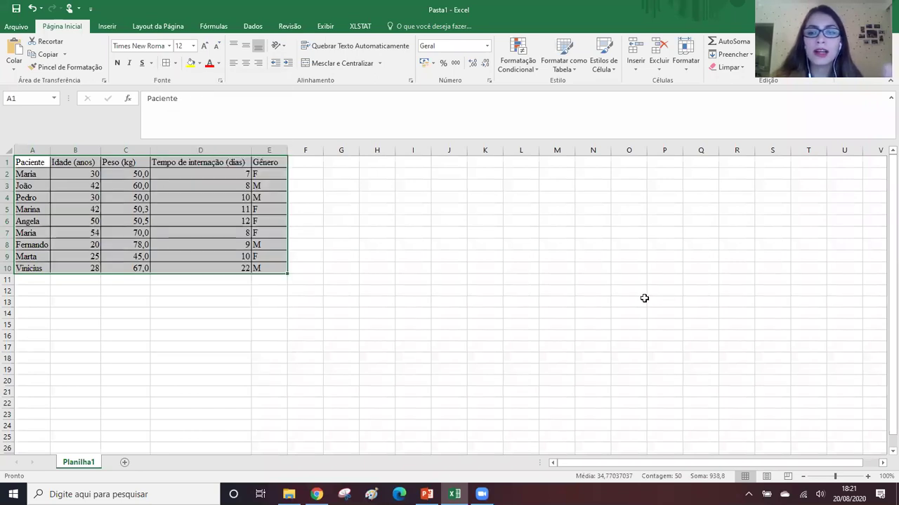
{"action": "left_click", "coordinate": [245, 64]}
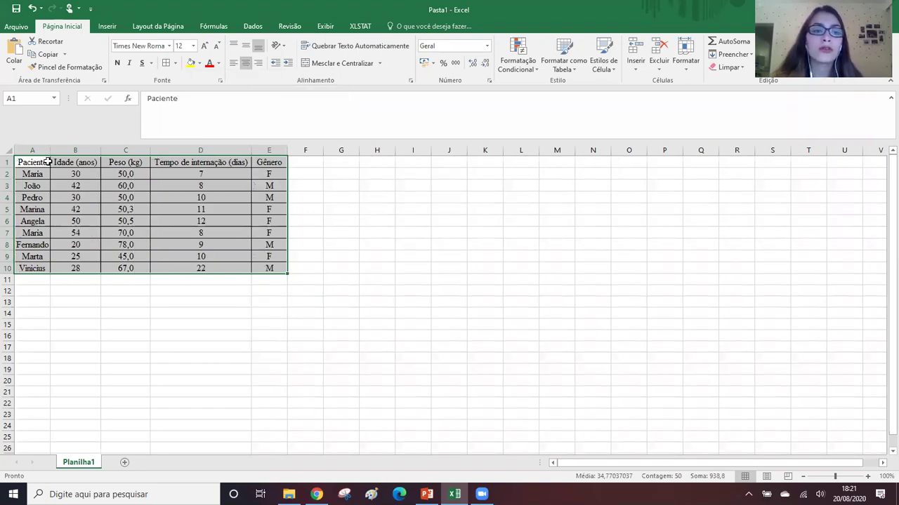
Step: Make the headers in A1 to E1 bold with a light grey fill, and widen column D slightly to fit its header
{"action": "left_click_drag", "start_coordinate": [42, 161], "coordinate": [269, 162]}
{"action": "left_click", "coordinate": [118, 63]}
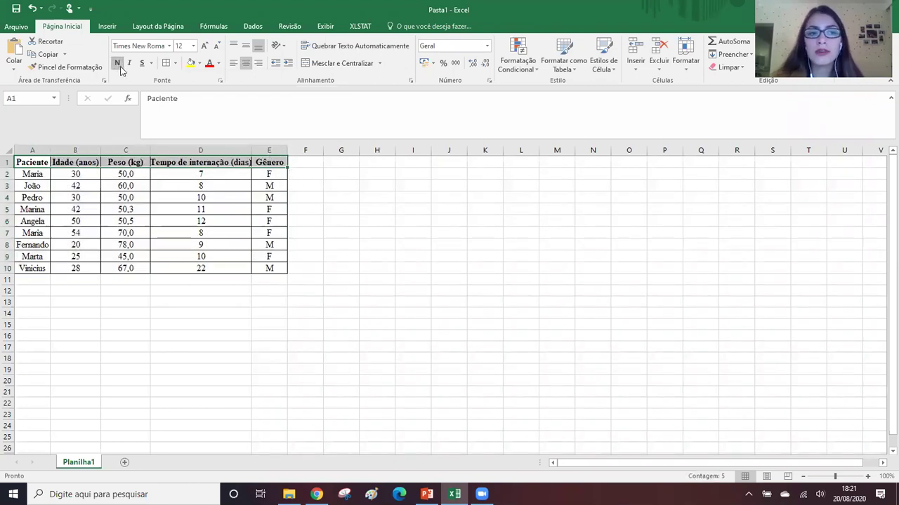
{"action": "left_click", "coordinate": [199, 64]}
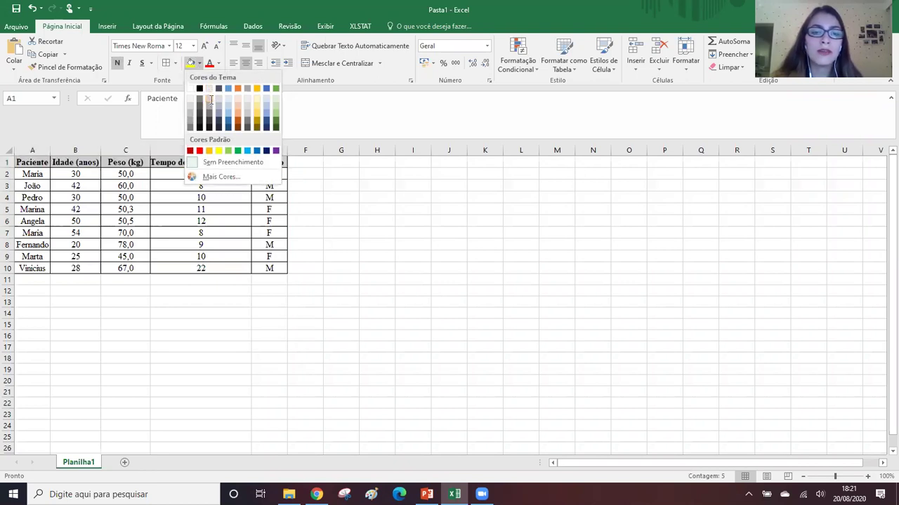
{"action": "left_click", "coordinate": [211, 103]}
{"action": "left_click", "coordinate": [357, 209]}
{"action": "left_click_drag", "start_coordinate": [253, 151], "coordinate": [254, 151]}
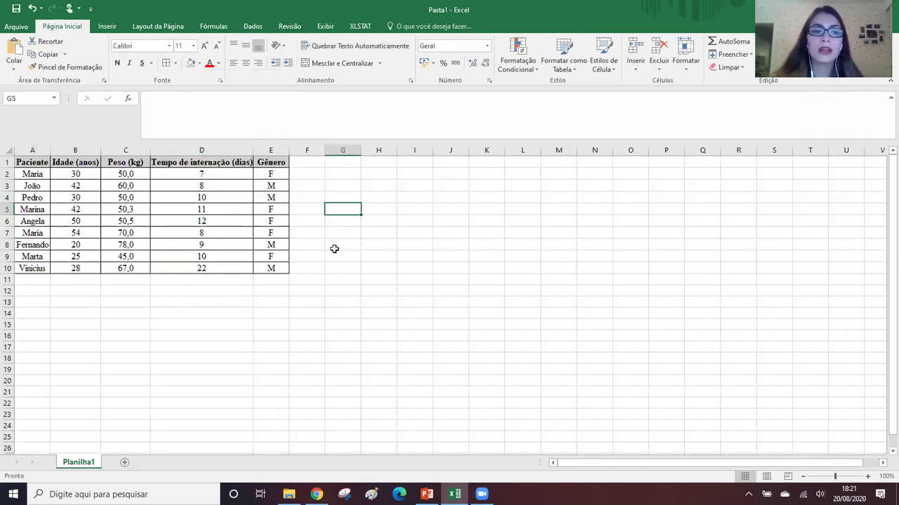
Step: Enter the label Média in A17, below the patient table
{"action": "left_click", "coordinate": [34, 335]}
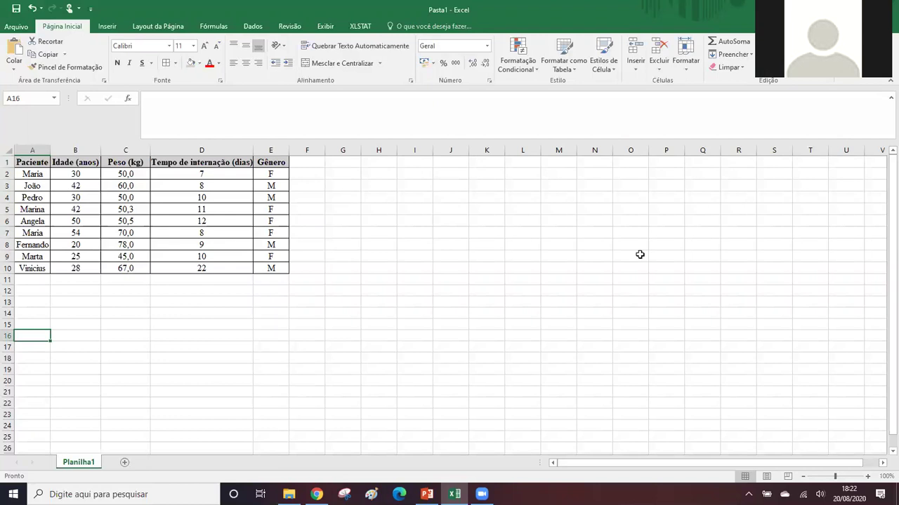
{"action": "left_click", "coordinate": [22, 349]}
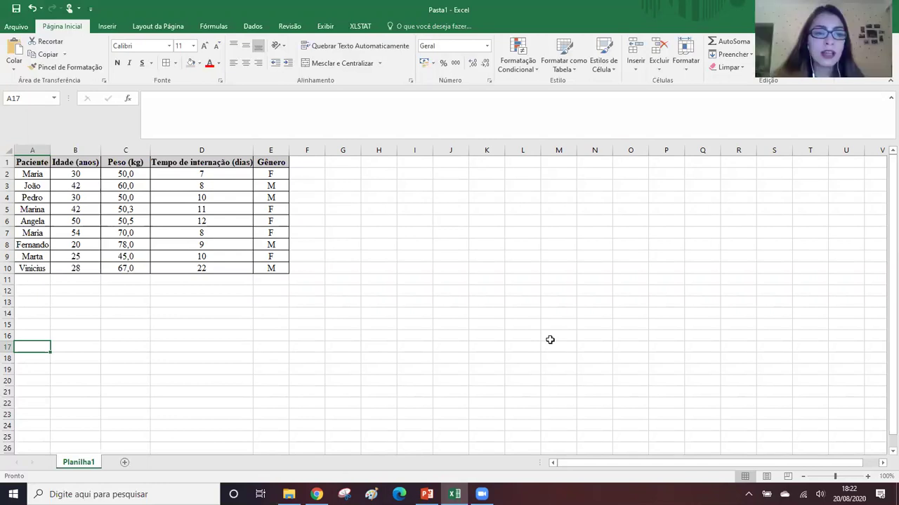
{"action": "type", "text": "Média"}
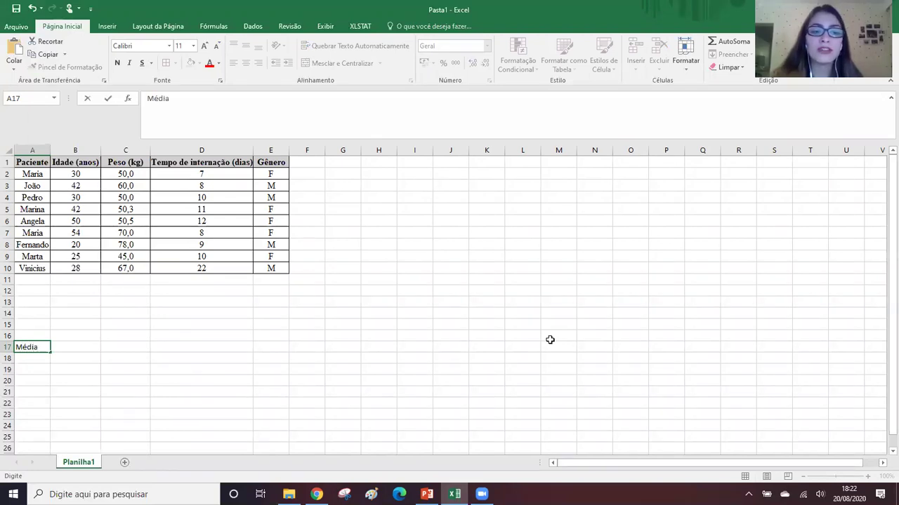
{"action": "key", "text": "Return"}
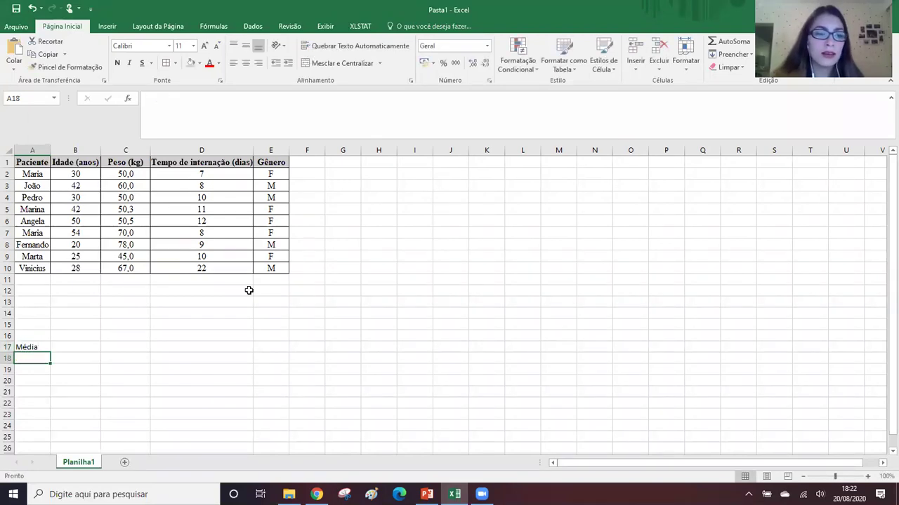
{"action": "left_click", "coordinate": [31, 346]}
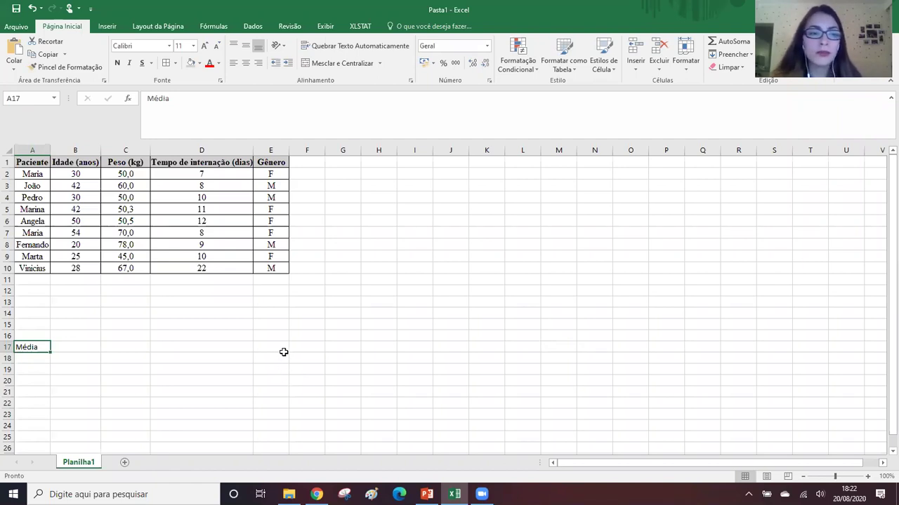
Step: Calculate the average age in B17 with the formula =MÉDIA(B2:B10)
{"action": "left_click", "coordinate": [70, 345]}
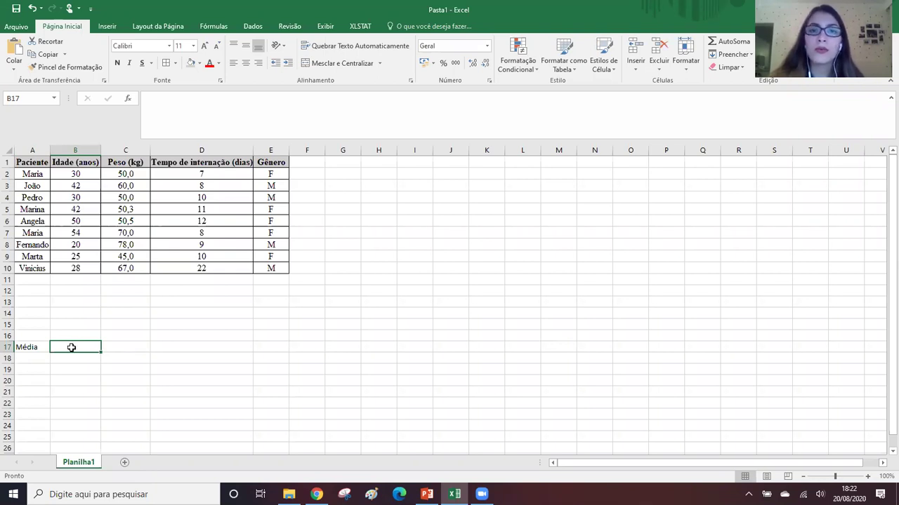
{"action": "type", "text": "="}
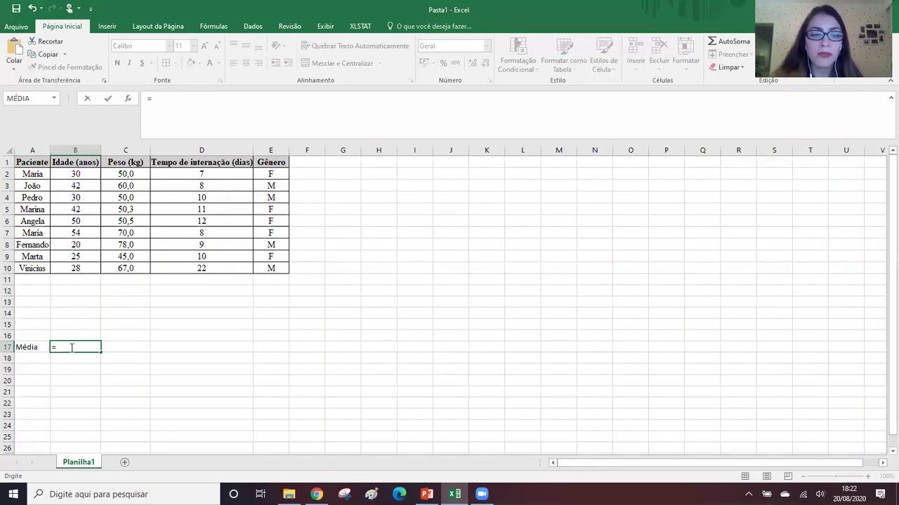
{"action": "type", "text": "M"}
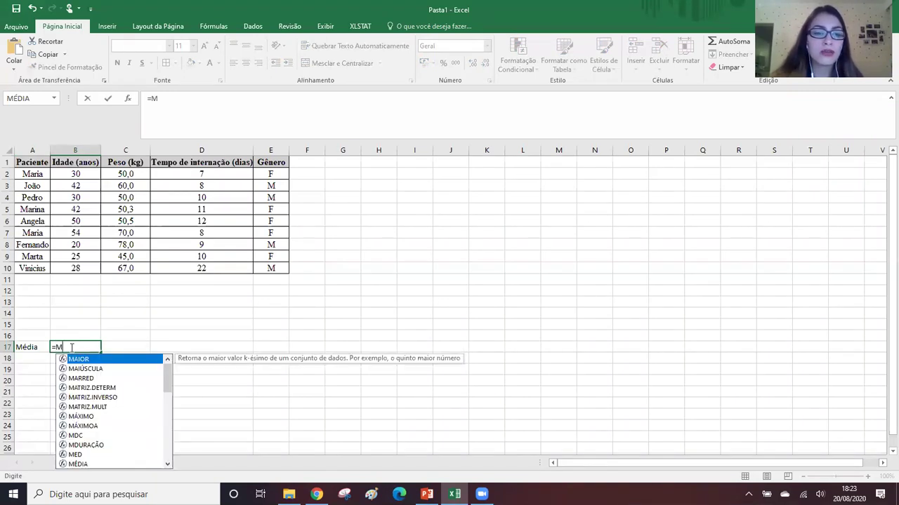
{"action": "key", "text": "Escape"}
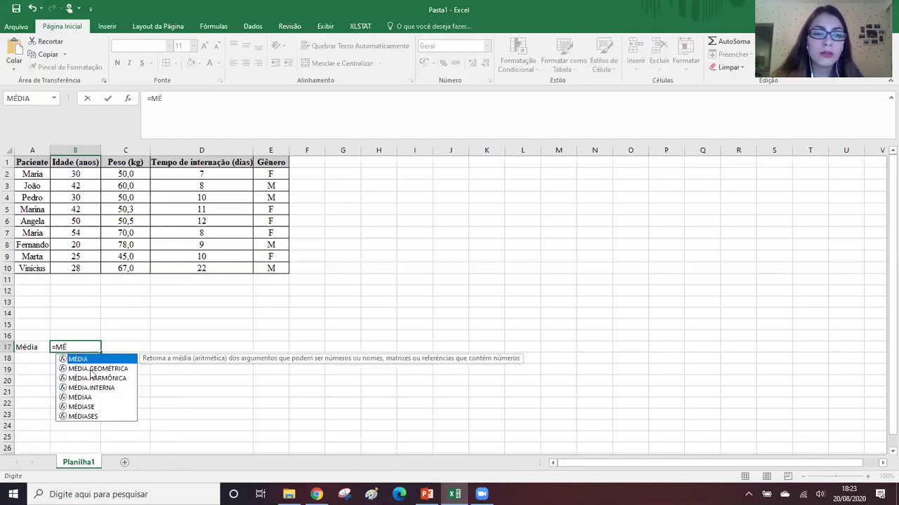
{"action": "type", "text": "DIA"}
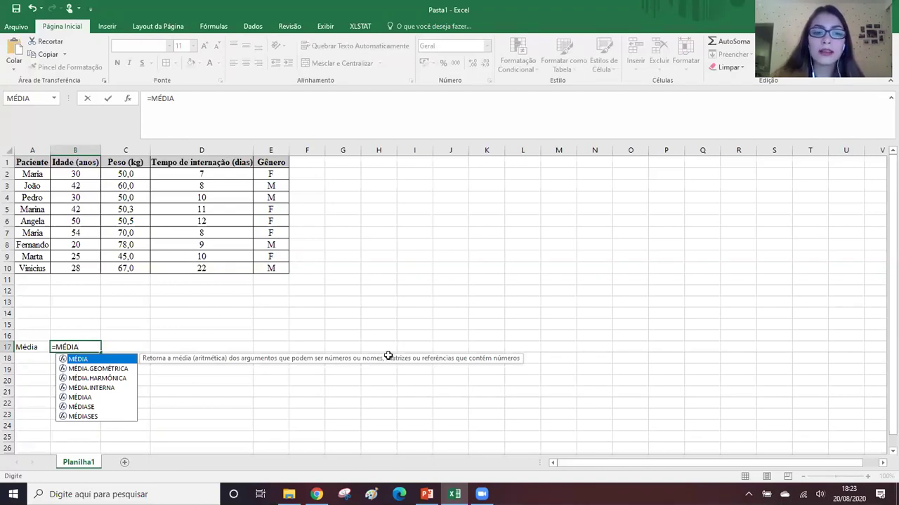
{"action": "type", "text": "("}
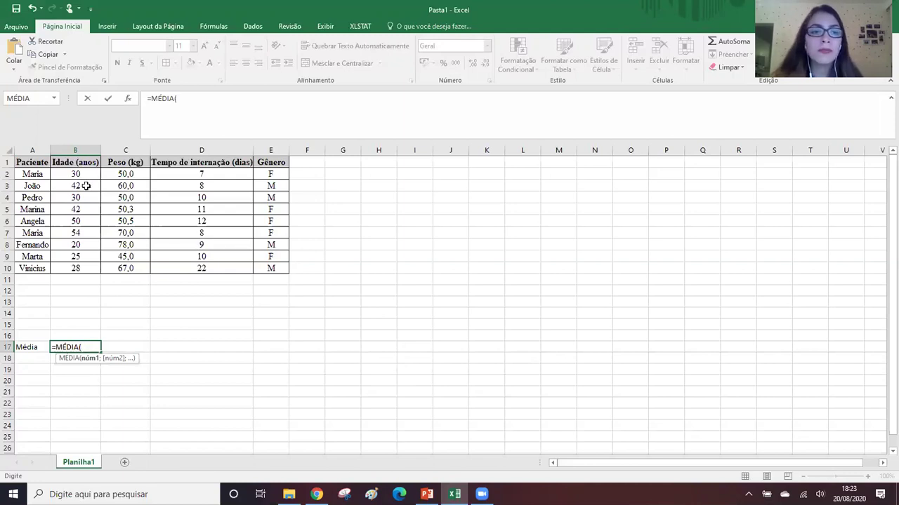
{"action": "left_click_drag", "start_coordinate": [84, 174], "coordinate": [90, 268]}
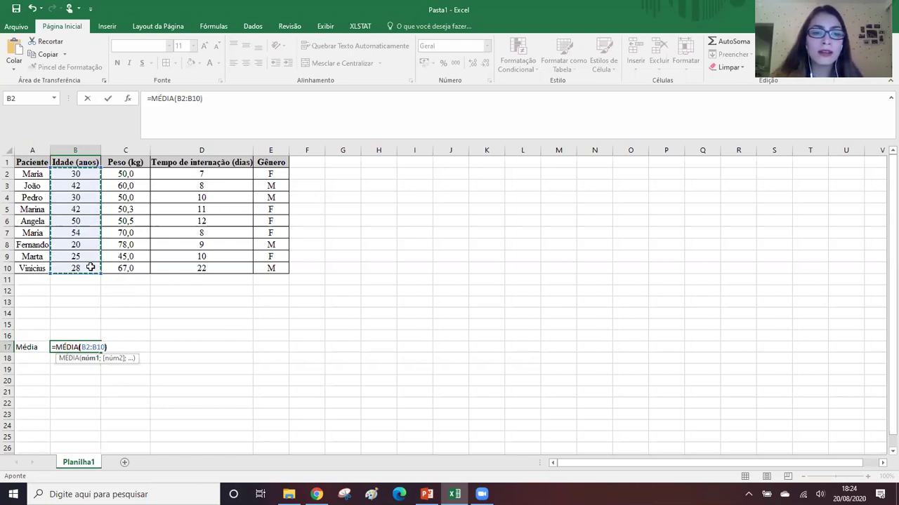
{"action": "type", "text": ")"}
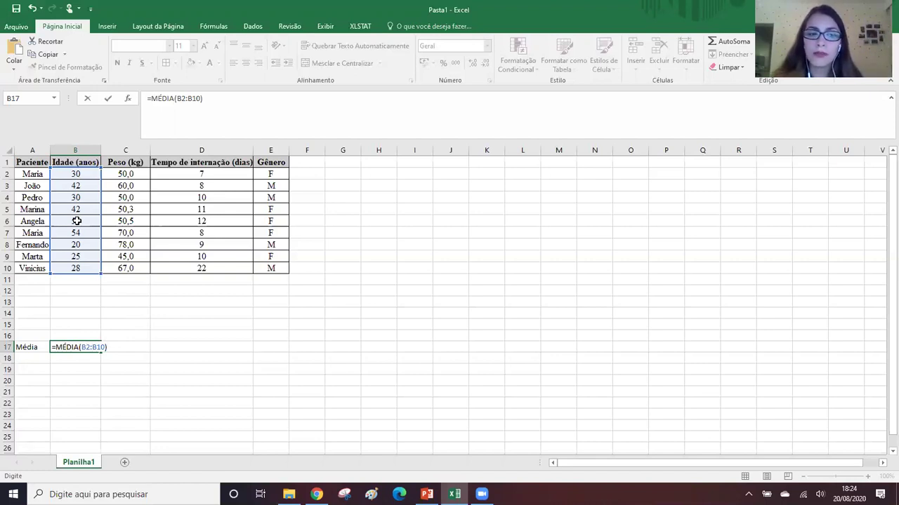
{"action": "key", "text": "Return"}
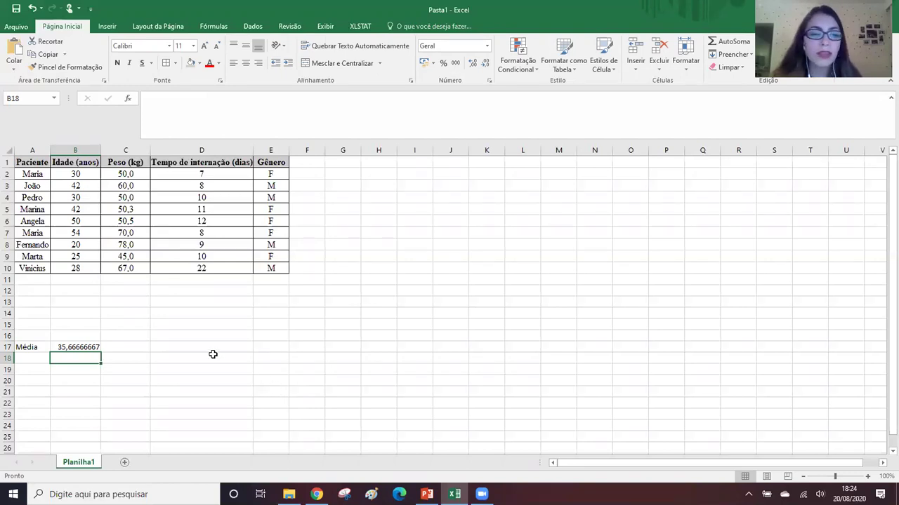
Step: Reduce the average age in B17 to two decimal places
{"action": "left_click", "coordinate": [93, 347]}
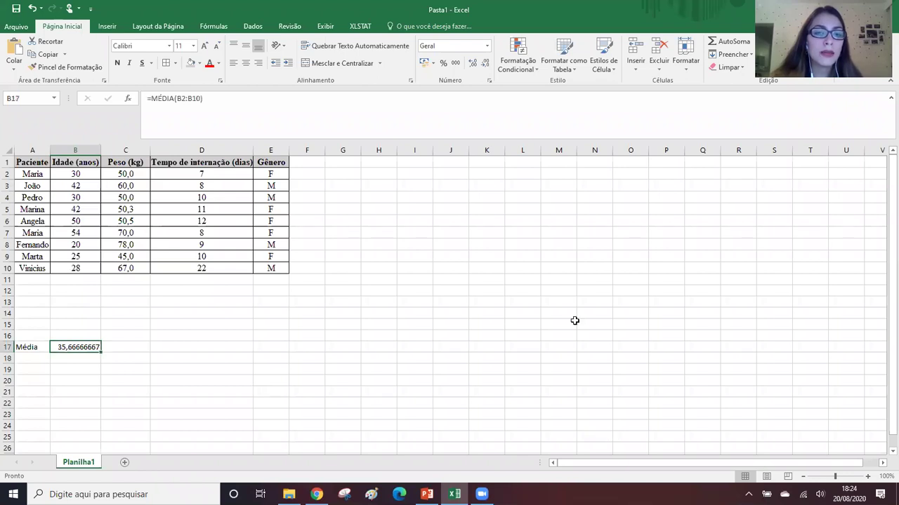
{"action": "left_click", "coordinate": [484, 65]}
{"action": "left_click", "coordinate": [485, 65]}
{"action": "left_click", "coordinate": [487, 65]}
{"action": "left_click", "coordinate": [486, 64]}
{"action": "left_click", "coordinate": [486, 63]}
{"action": "left_click", "coordinate": [486, 64]}
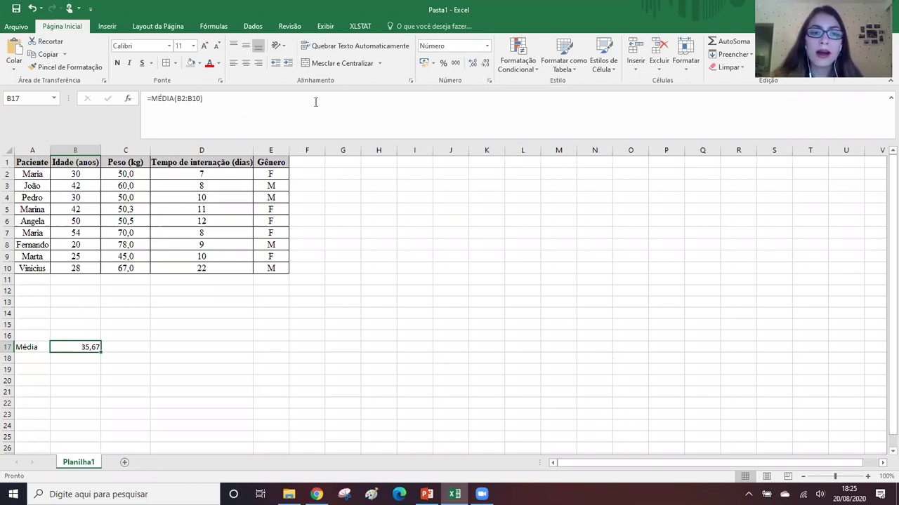
Step: Compare the content of B2 with the formula behind B17, and examine that formula's function name and referenced age range
{"action": "left_click", "coordinate": [94, 173]}
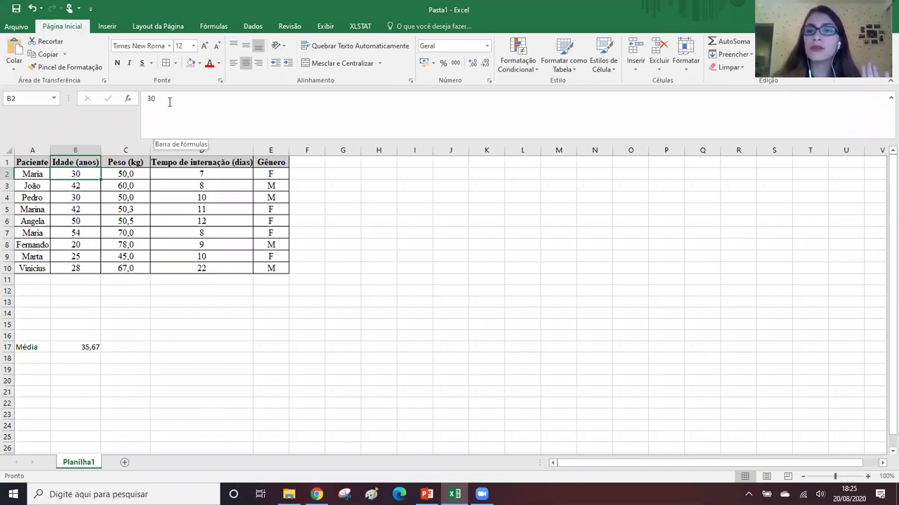
{"action": "left_click", "coordinate": [87, 346]}
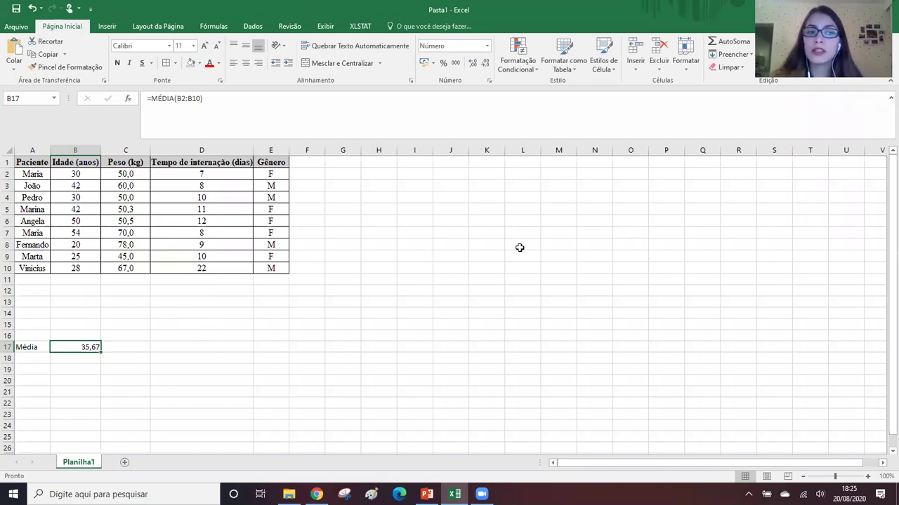
{"action": "double_click", "coordinate": [79, 347]}
{"action": "key", "text": "Left"}
{"action": "key", "text": "Left"}
{"action": "key", "text": "Left"}
{"action": "key", "text": "Left"}
{"action": "key", "text": "Left"}
{"action": "key", "text": "Left"}
{"action": "key", "text": "Left"}
{"action": "key", "text": "Left"}
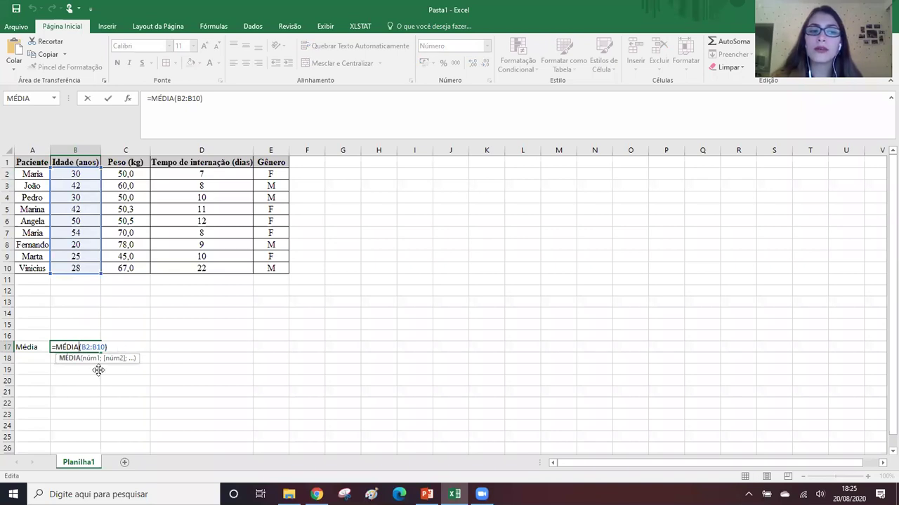
{"action": "key", "text": "Return"}
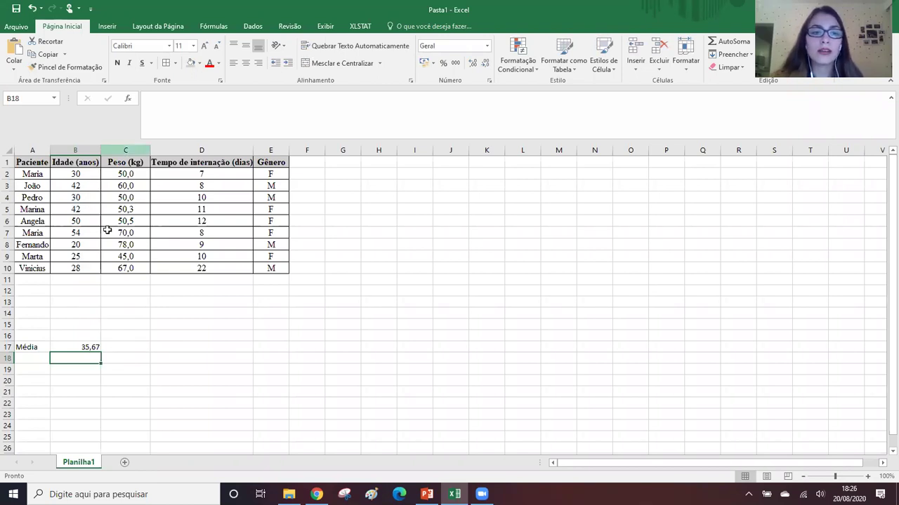
Step: Calculate the average weight in C17 with the formula =MÉDIA(C2:C10)
{"action": "left_click", "coordinate": [129, 347]}
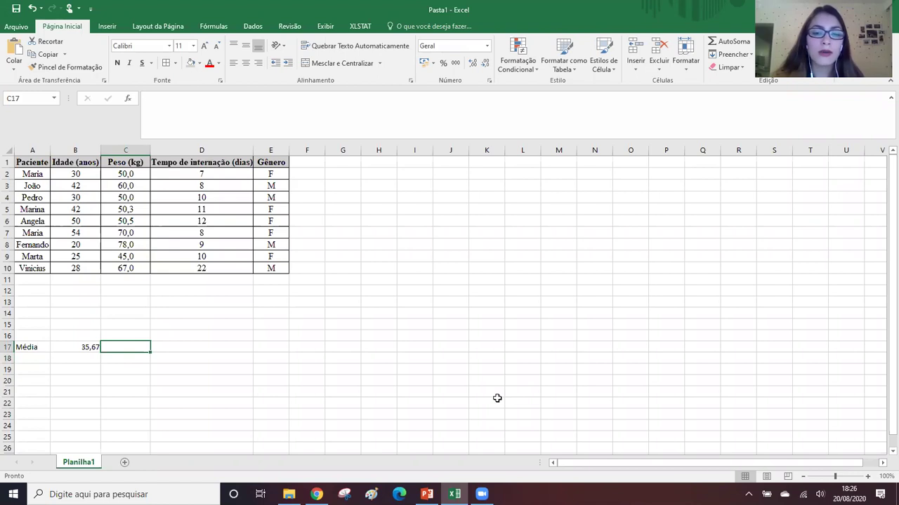
{"action": "type", "text": "=MÉD"}
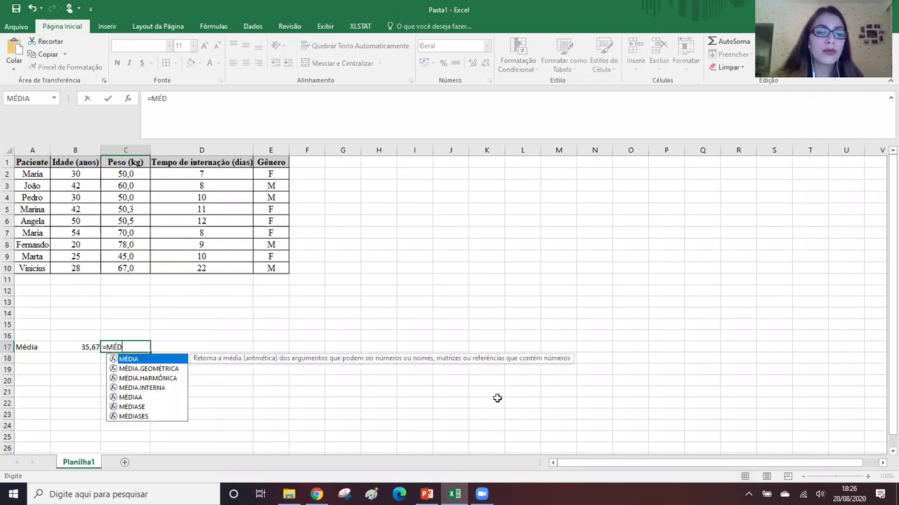
{"action": "type", "text": "IA"}
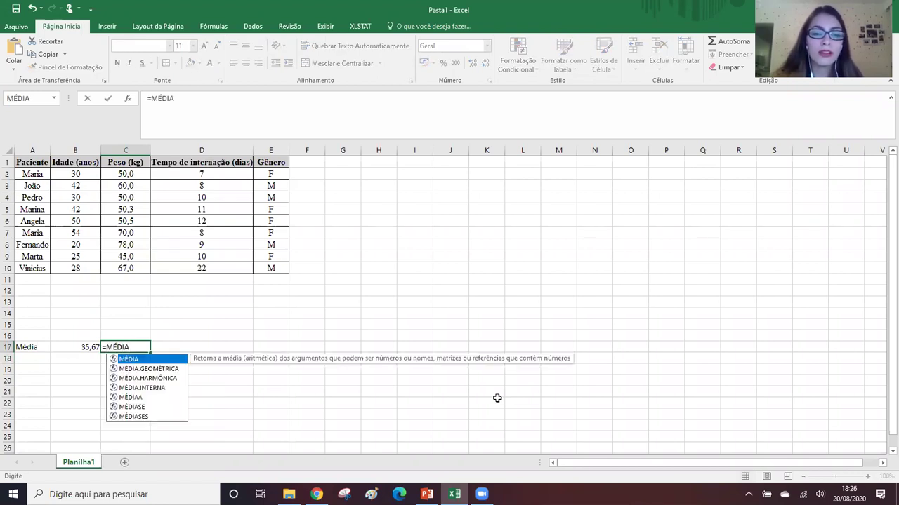
{"action": "type", "text": "("}
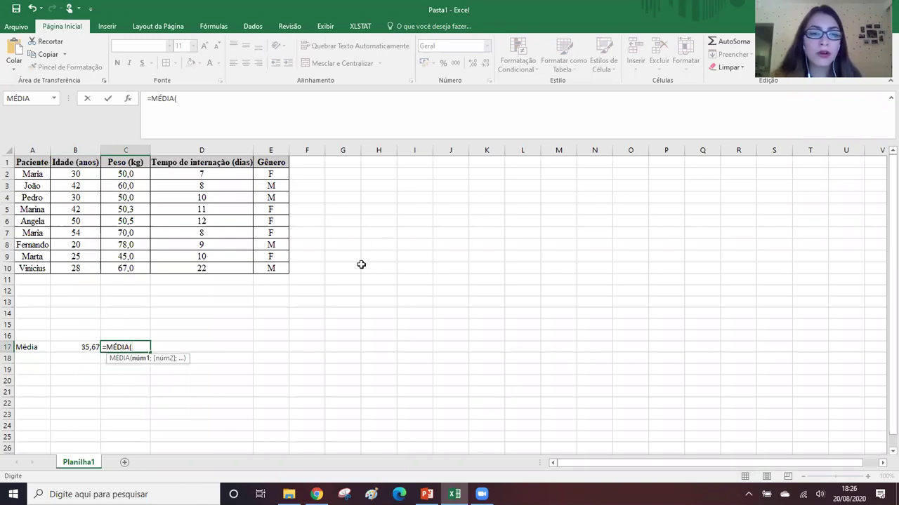
{"action": "type", "text": "C2"}
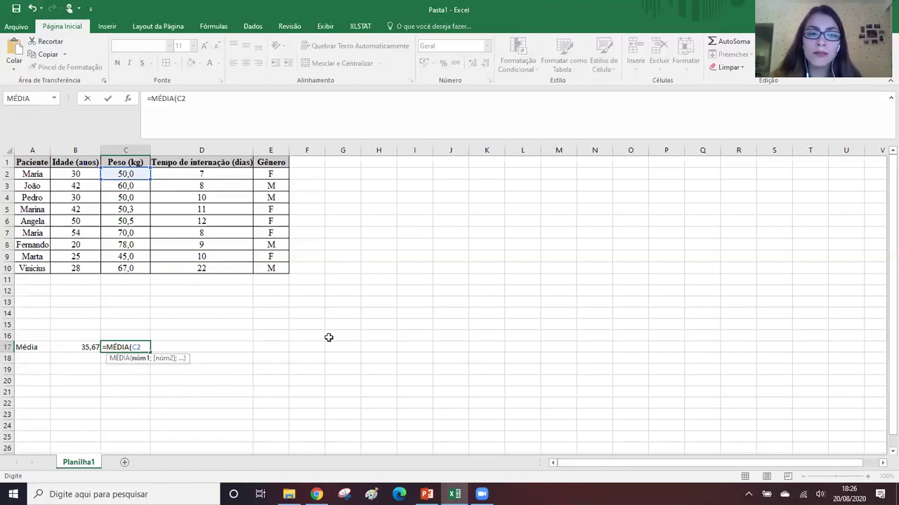
{"action": "type", "text": ":C10"}
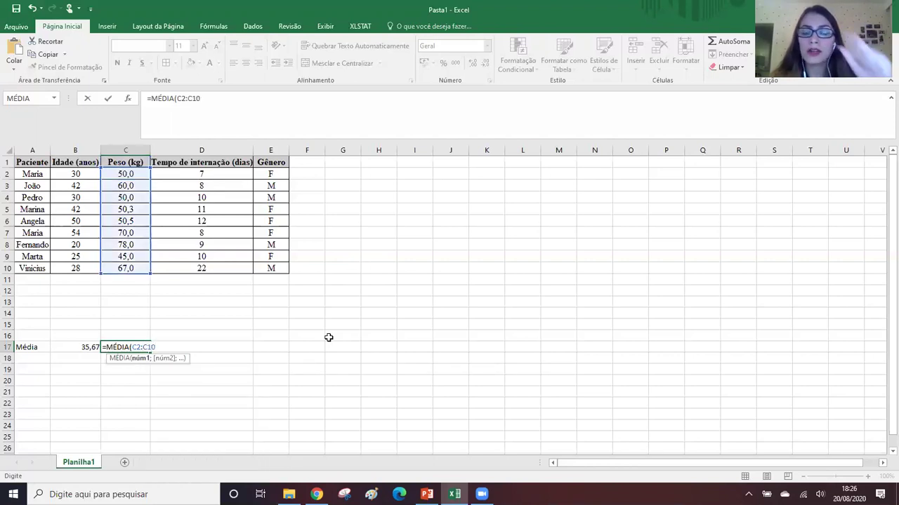
{"action": "key", "text": "BackSpace"}
{"action": "key", "text": "BackSpace"}
{"action": "key", "text": "BackSpace"}
{"action": "key", "text": "BackSpace"}
{"action": "key", "text": "BackSpace"}
{"action": "key", "text": "BackSpace"}
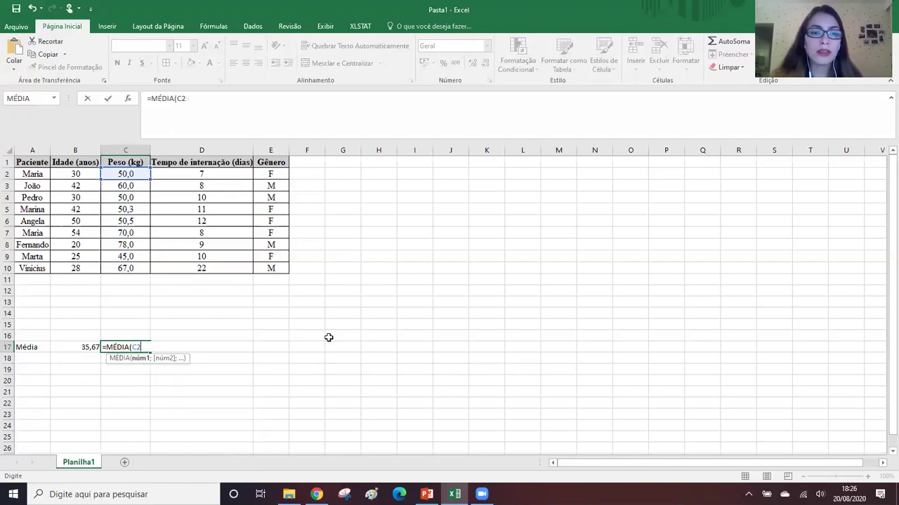
{"action": "left_click_drag", "start_coordinate": [139, 175], "coordinate": [133, 269]}
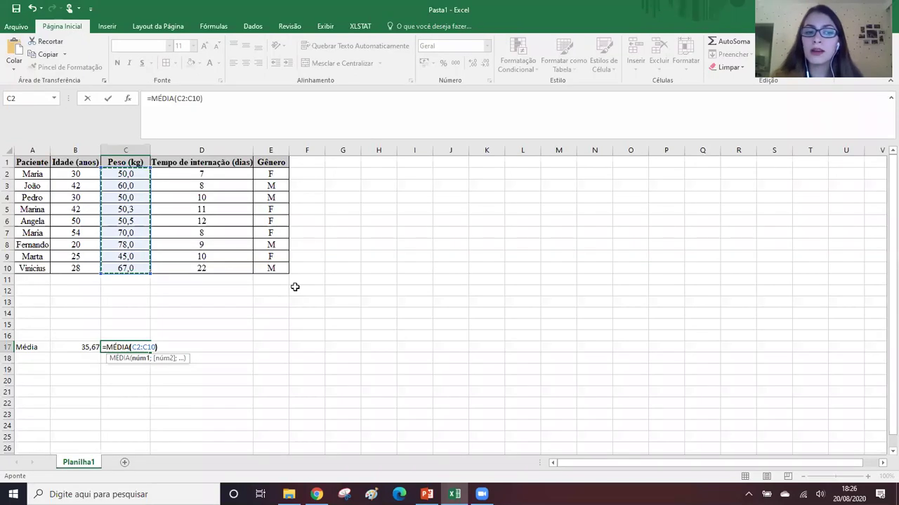
{"action": "key", "text": "Return"}
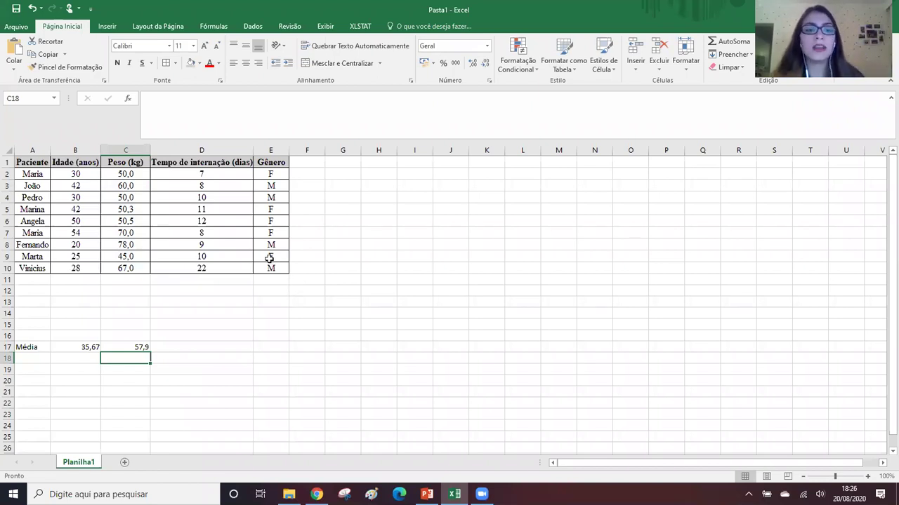
Step: Compare the average formulas in B17 and C17, and fill the C17 formula across into D17
{"action": "left_click", "coordinate": [86, 347]}
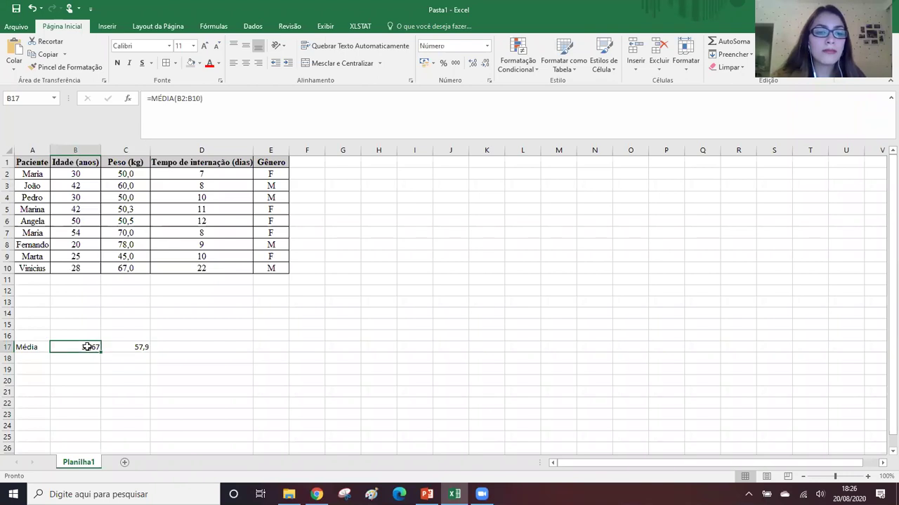
{"action": "left_click", "coordinate": [140, 348]}
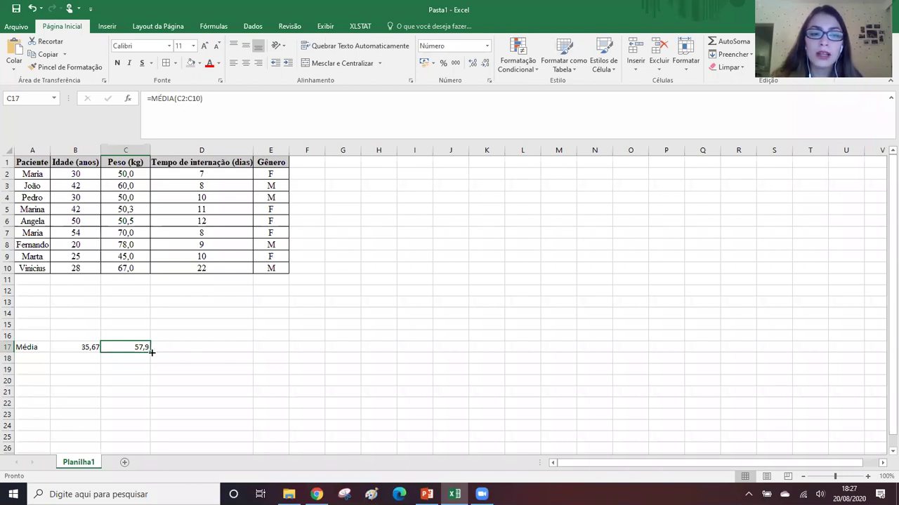
{"action": "left_click_drag", "start_coordinate": [172, 347], "coordinate": [231, 346]}
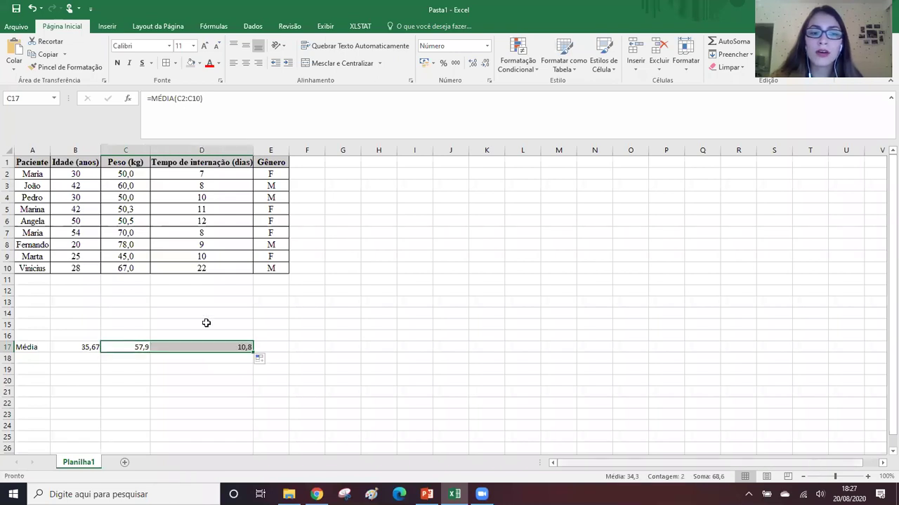
Step: Examine the formulas in C17 and D17, comparing the weight and hospital-stay ranges each one references
{"action": "left_click", "coordinate": [139, 347]}
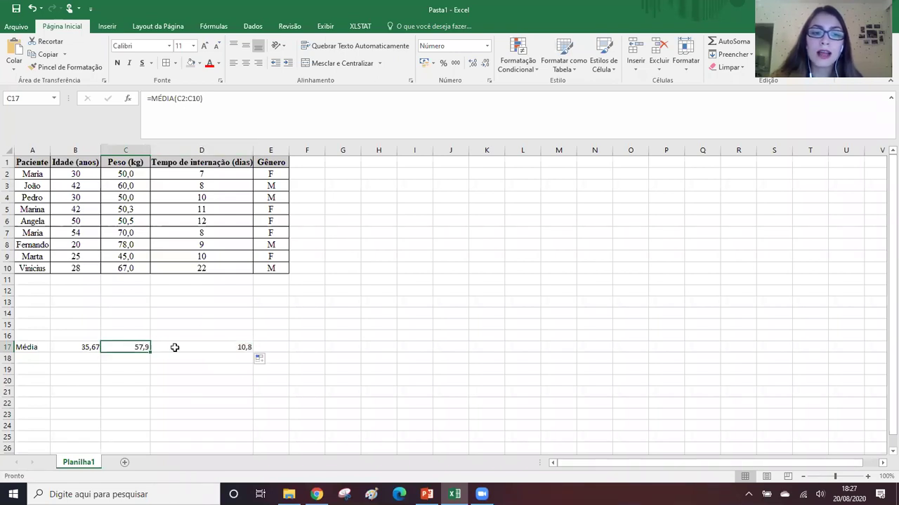
{"action": "key", "text": "shift+Right"}
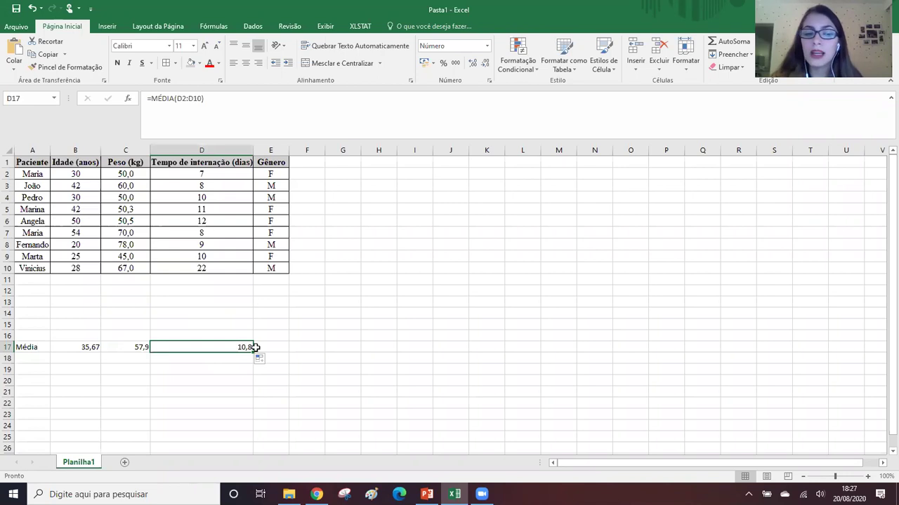
{"action": "key", "text": "shift+Left"}
{"action": "left_click", "coordinate": [217, 347]}
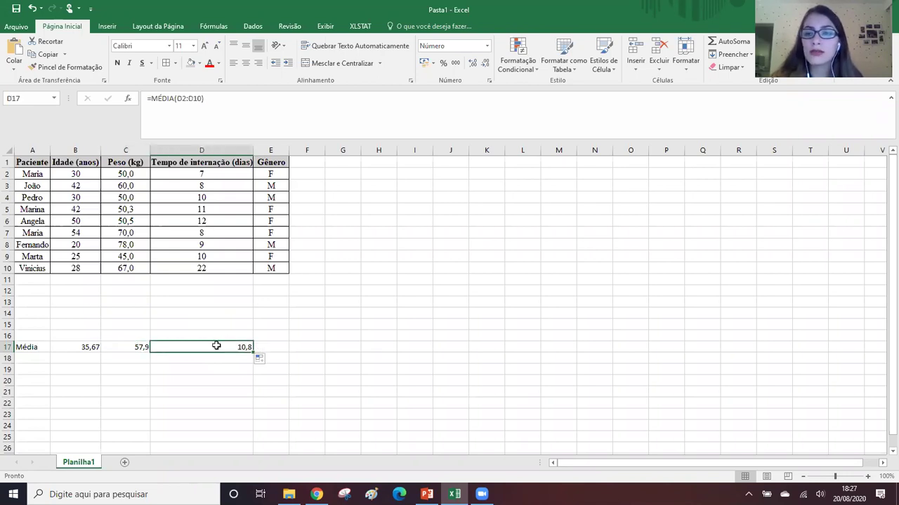
{"action": "left_click", "coordinate": [124, 346]}
{"action": "double_click", "coordinate": [124, 347]}
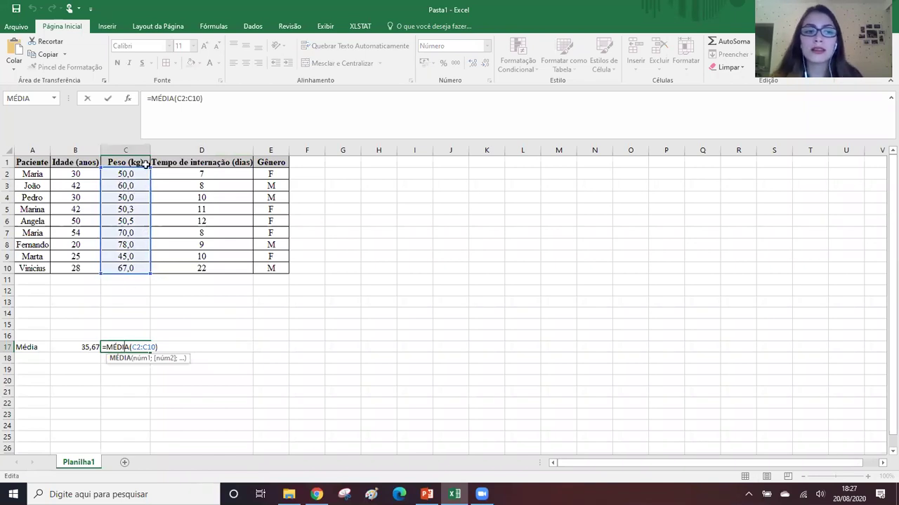
{"action": "key", "text": "Escape"}
{"action": "double_click", "coordinate": [178, 346]}
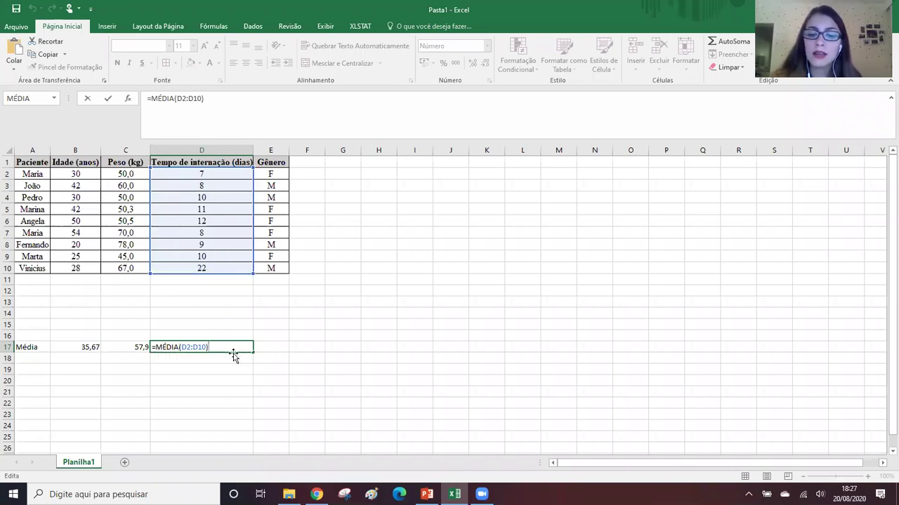
{"action": "key", "text": "Return"}
{"action": "key", "text": "Up"}
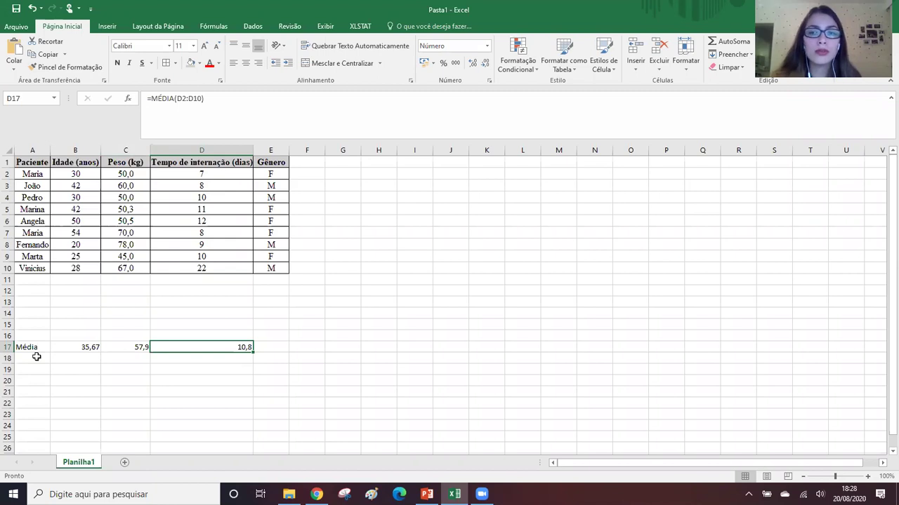
Step: Clear the averages in C17 and D17, and refill both cells by extending the age average formula from B17
{"action": "left_click", "coordinate": [70, 346]}
{"action": "left_click", "coordinate": [112, 349]}
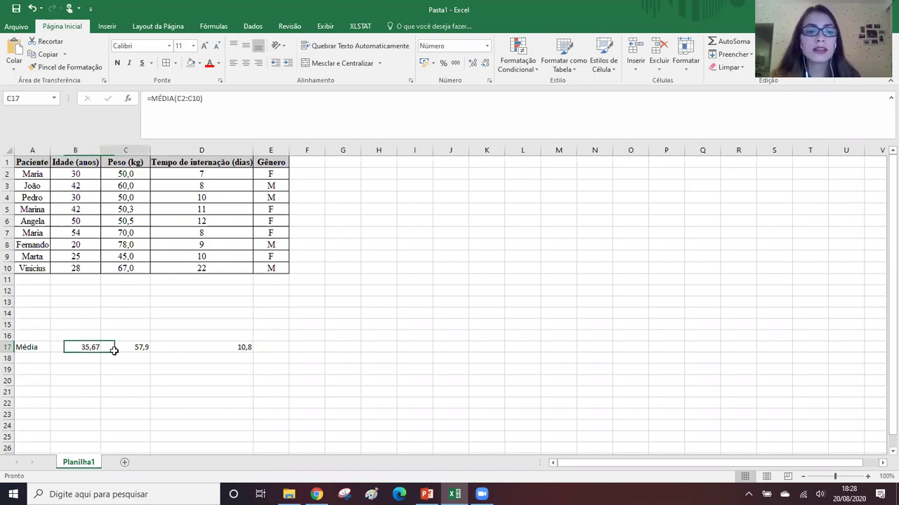
{"action": "left_click", "coordinate": [171, 347], "text": "shift"}
{"action": "key", "text": "Delete"}
{"action": "left_click", "coordinate": [88, 347]}
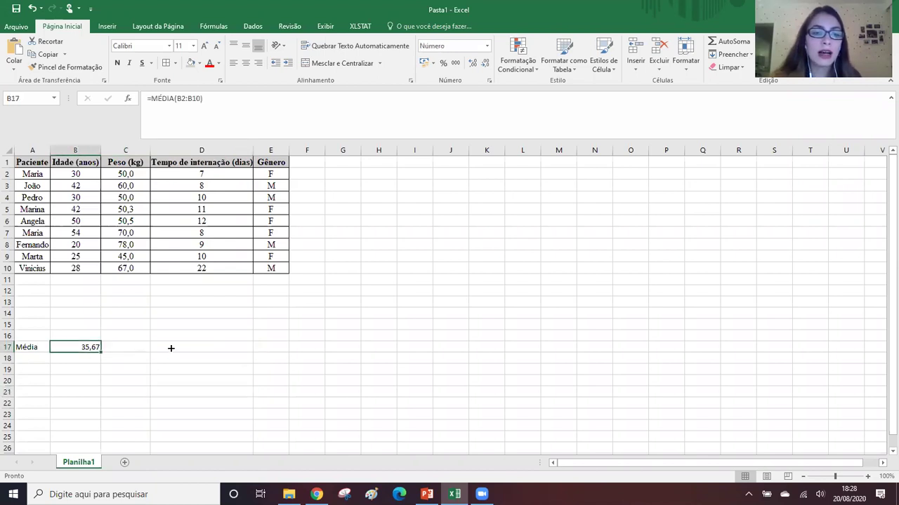
{"action": "left_click_drag", "start_coordinate": [101, 352], "coordinate": [238, 349]}
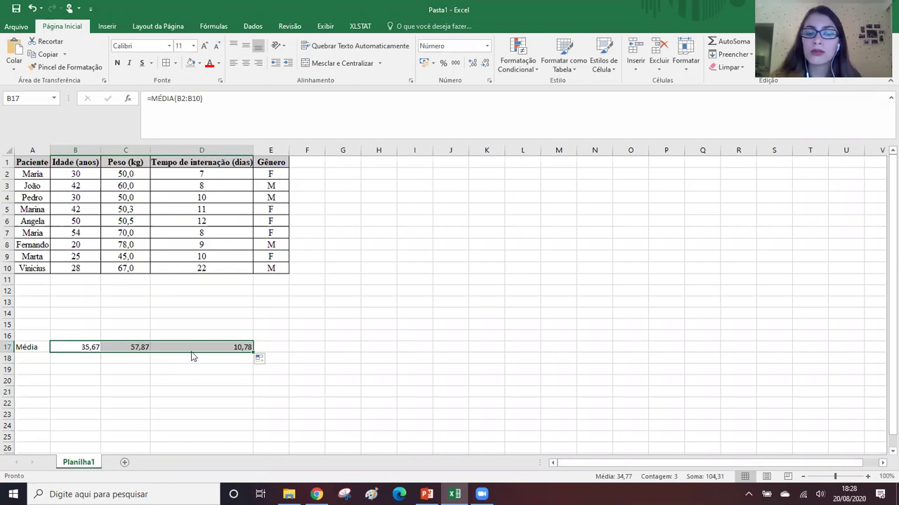
{"action": "left_click", "coordinate": [218, 351]}
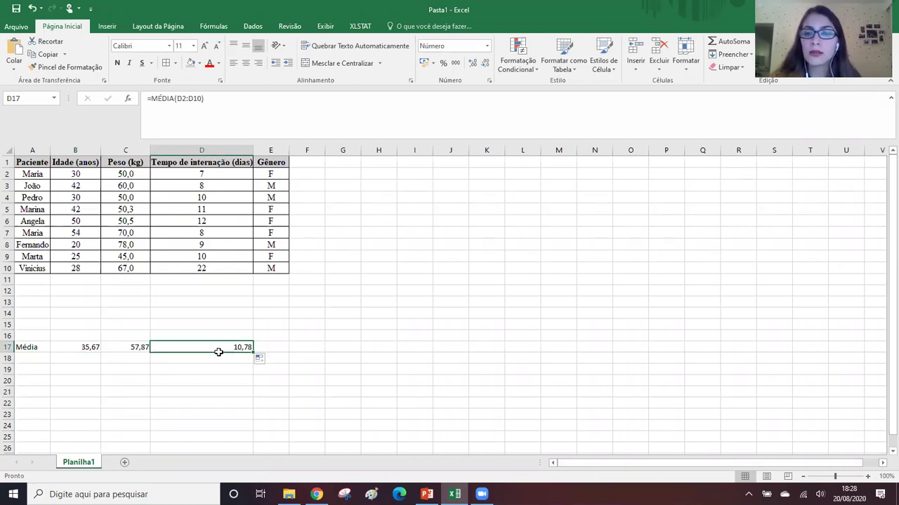
{"action": "left_click", "coordinate": [43, 346]}
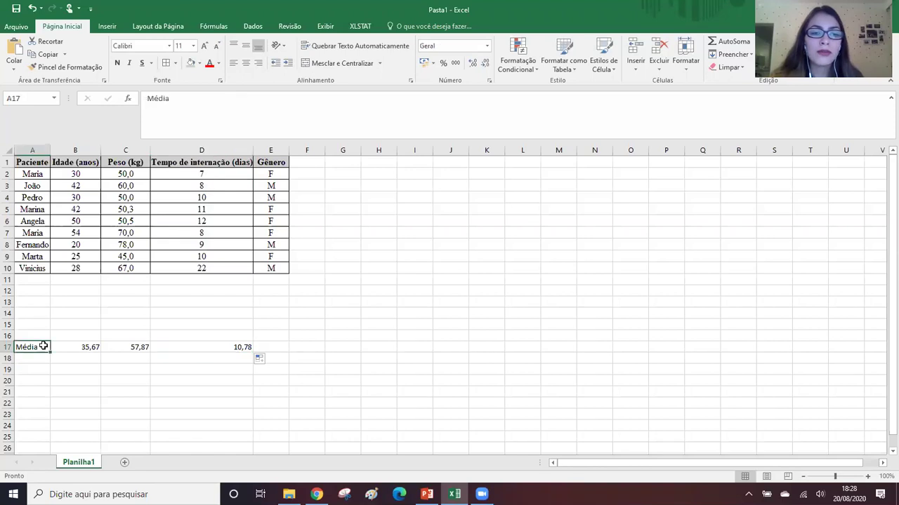
{"action": "left_click", "coordinate": [79, 359]}
{"action": "type", "text": "="}
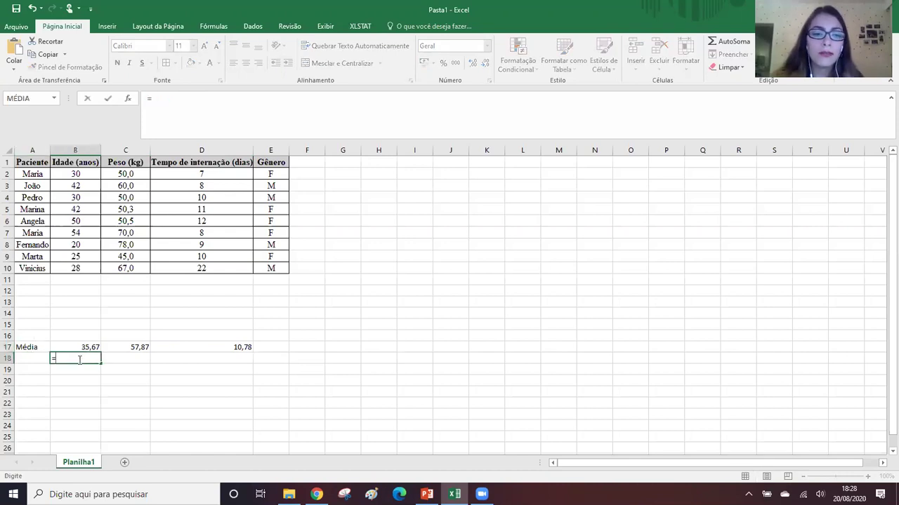
{"action": "type", "text": "MÉDI"}
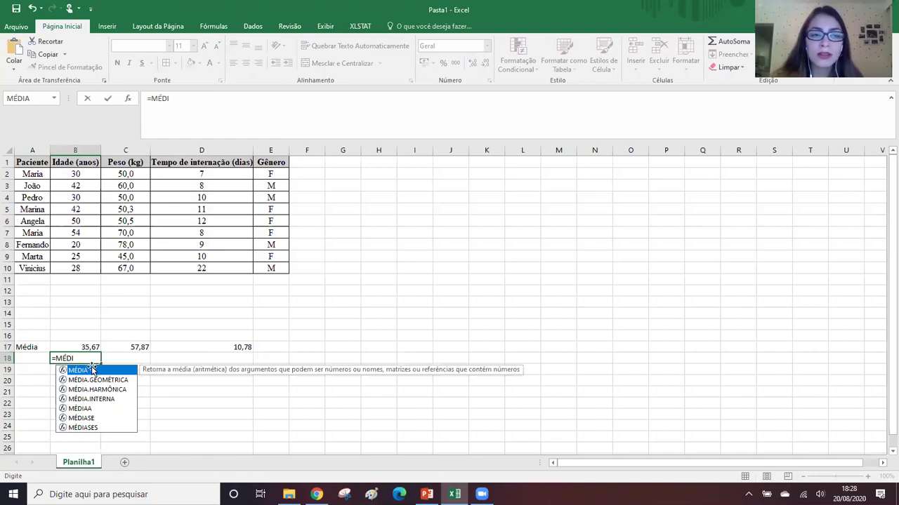
{"action": "key", "text": "Escape"}
{"action": "key", "text": "Escape"}
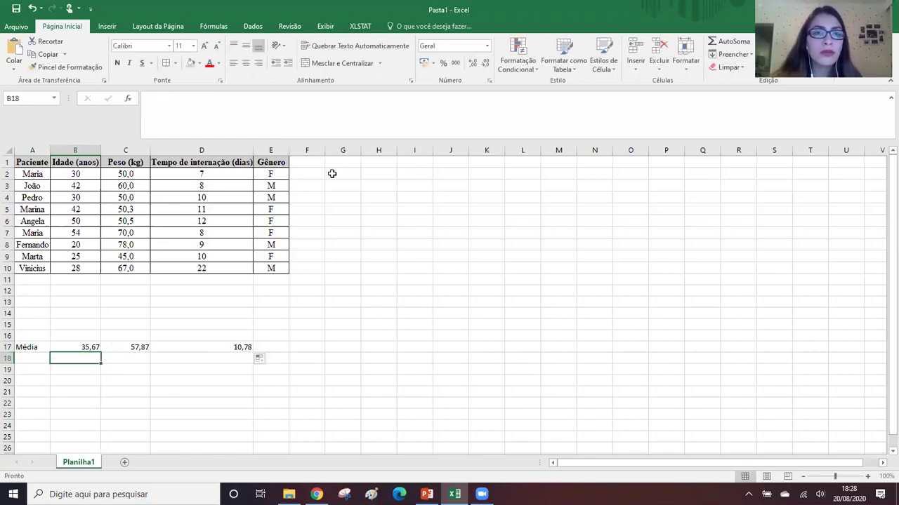
Step: Look through the financial, text and date and time functions in the function library
{"action": "left_click", "coordinate": [219, 26]}
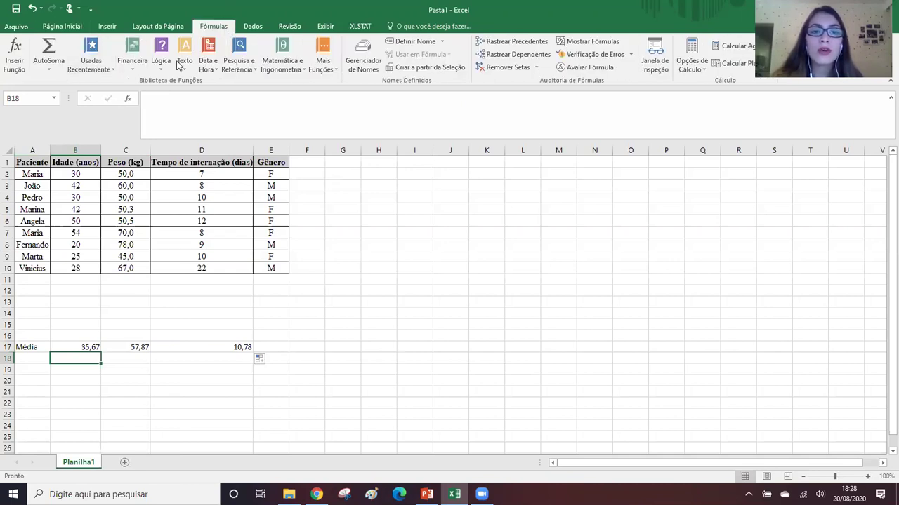
{"action": "left_click", "coordinate": [133, 69]}
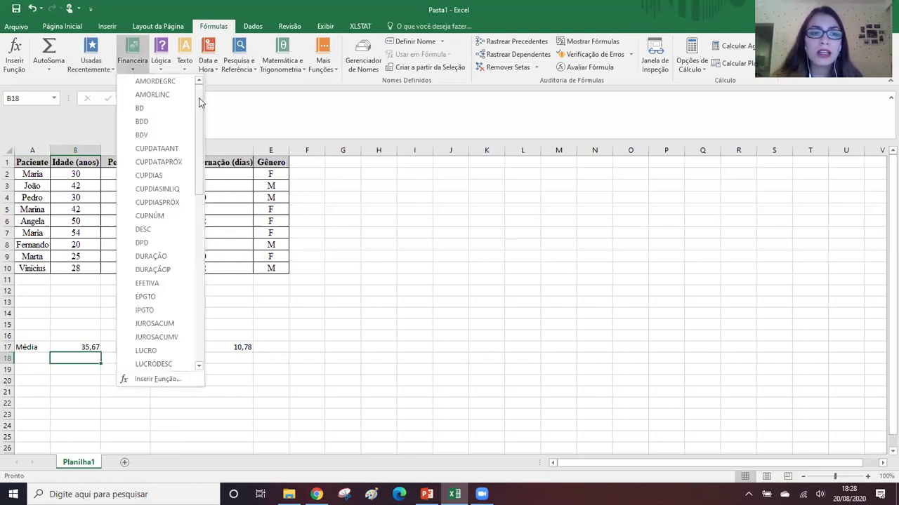
{"action": "left_click_drag", "start_coordinate": [200, 103], "coordinate": [214, 299]}
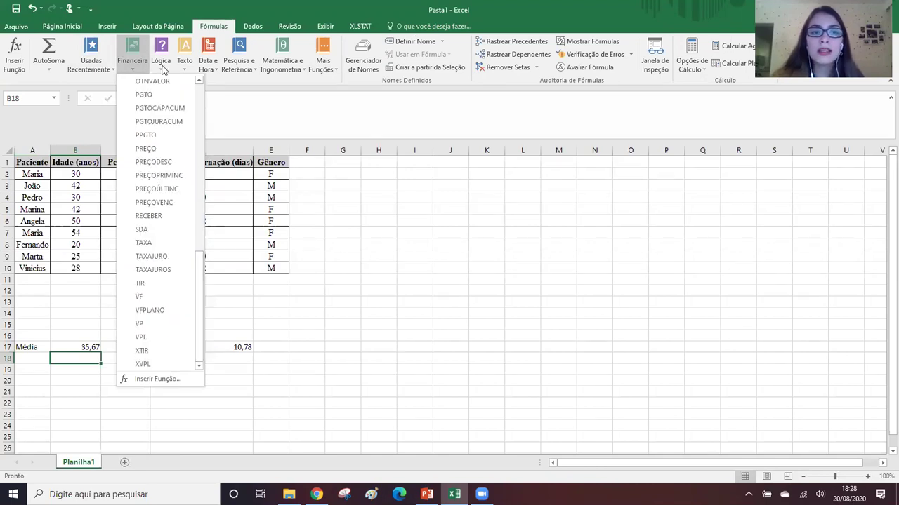
{"action": "mouse_move", "coordinate": [186, 66]}
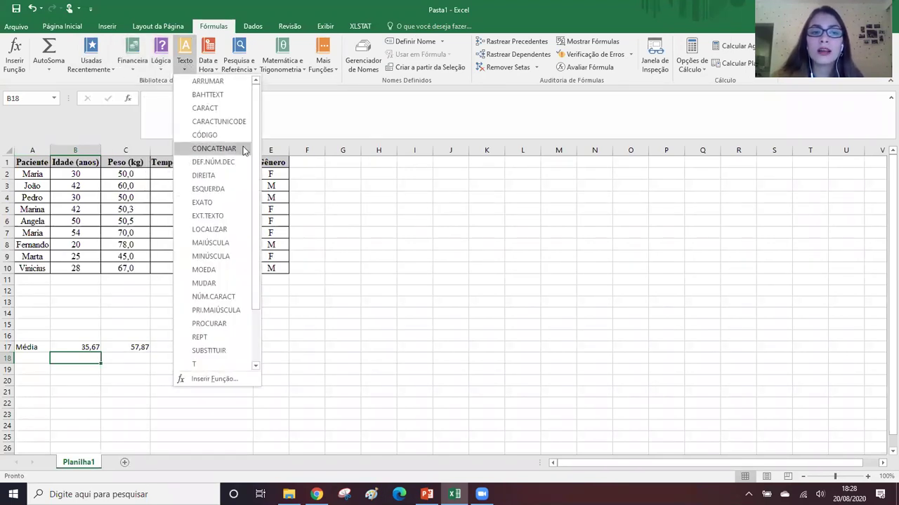
{"action": "scroll", "coordinate": [243, 150], "scroll_direction": "down", "scroll_amount": 2}
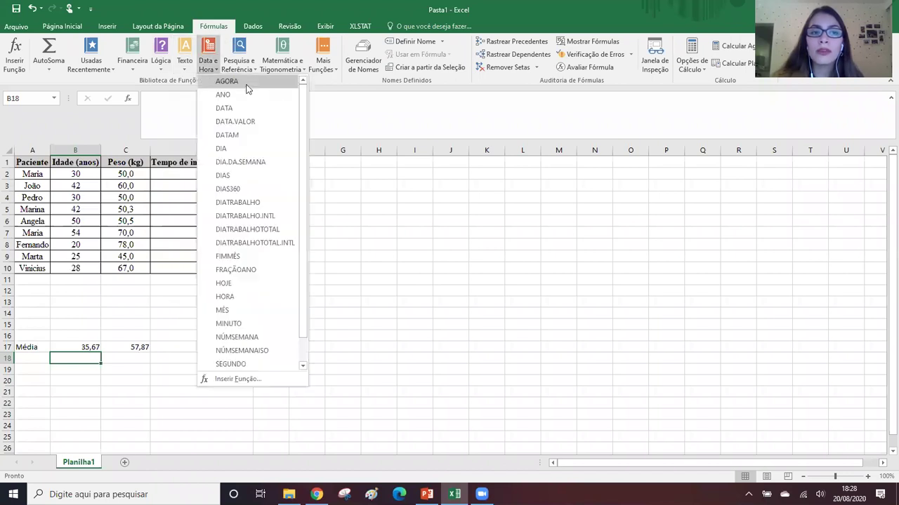
{"action": "left_click_drag", "start_coordinate": [302, 110], "coordinate": [302, 154]}
{"action": "left_click", "coordinate": [207, 59]}
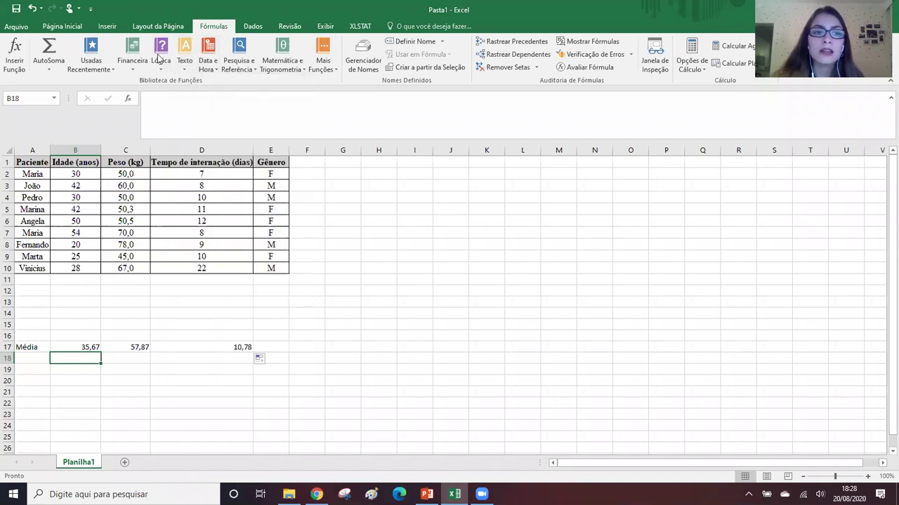
Step: Look through the statistical functions in the function library and read the description of MÉDIA
{"action": "left_click", "coordinate": [313, 70]}
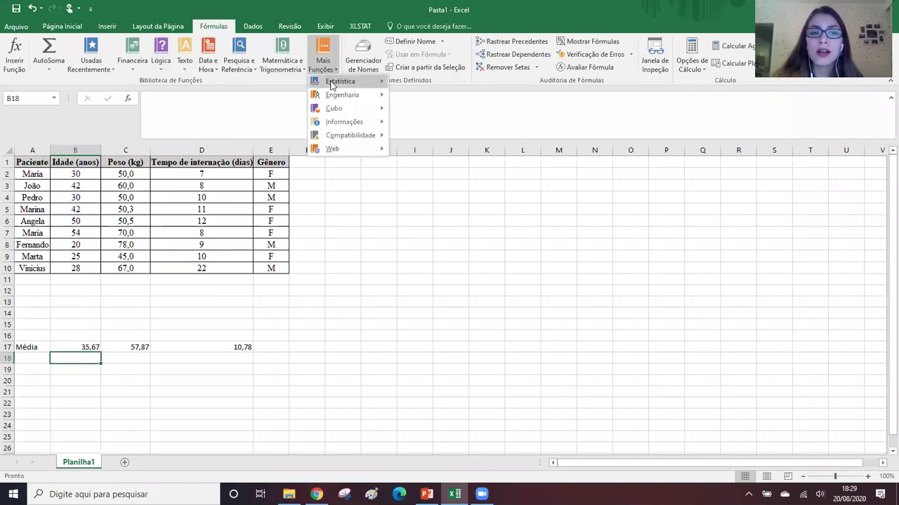
{"action": "mouse_move", "coordinate": [332, 84]}
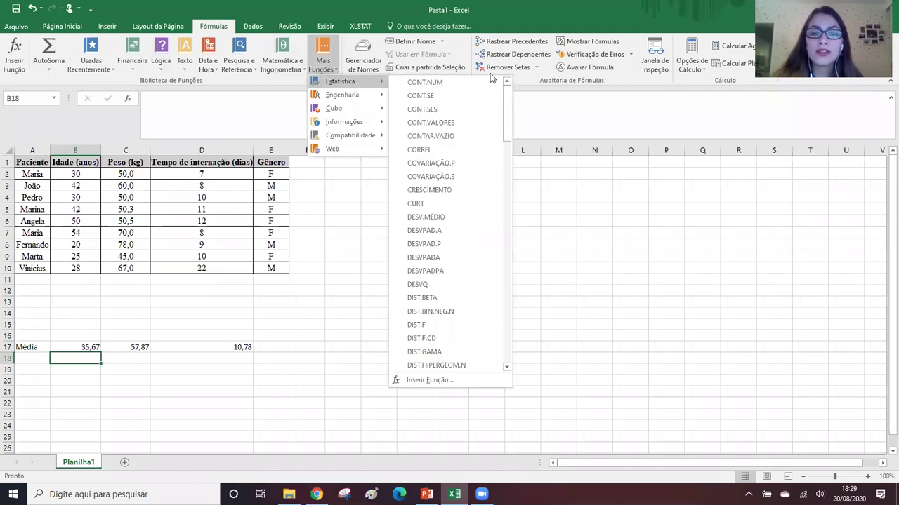
{"action": "left_click_drag", "start_coordinate": [506, 95], "coordinate": [513, 241]}
{"action": "left_click", "coordinate": [439, 303]}
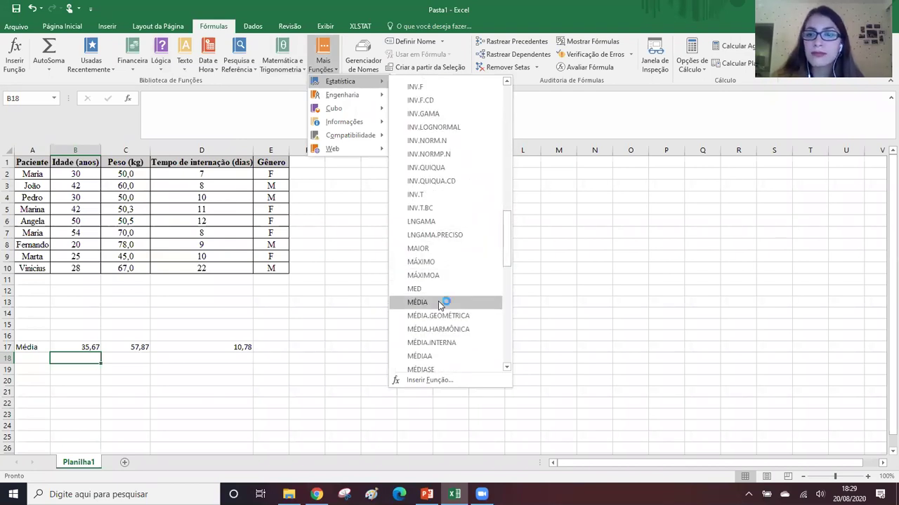
{"action": "left_click", "coordinate": [438, 302]}
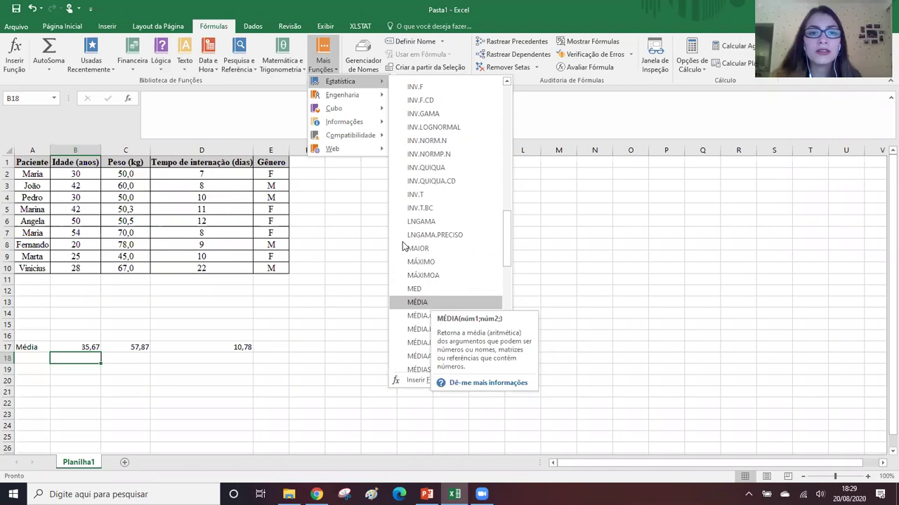
{"action": "left_click", "coordinate": [303, 12]}
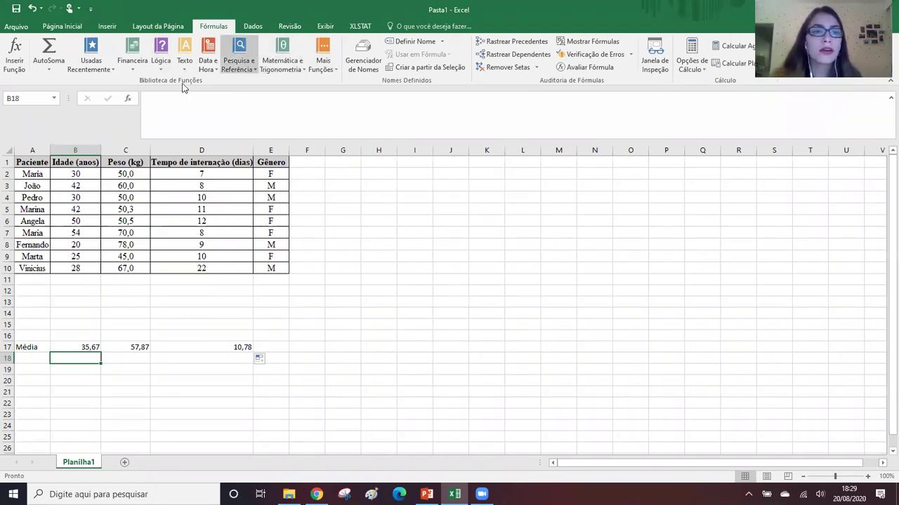
Step: Enter the row label "Desvio padrão" in A18, below the Média label
{"action": "left_click", "coordinate": [79, 29]}
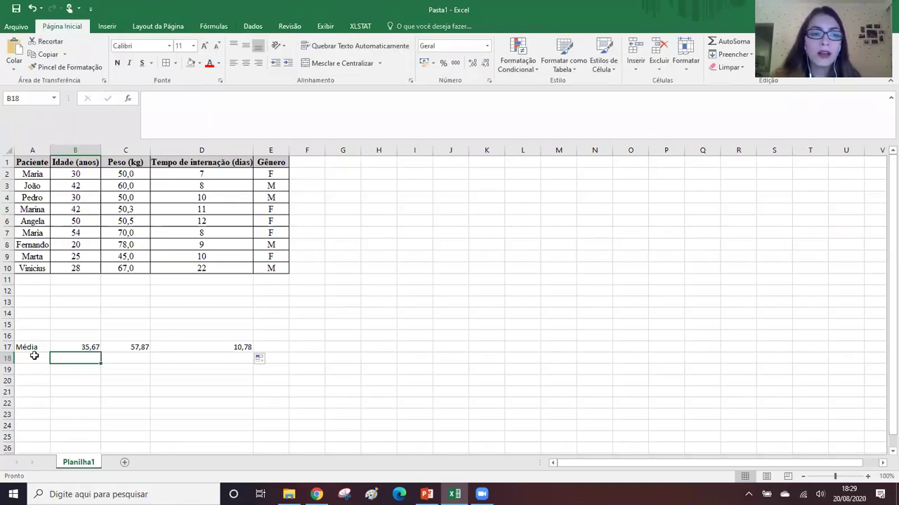
{"action": "key", "text": "Left"}
{"action": "type", "text": "D"}
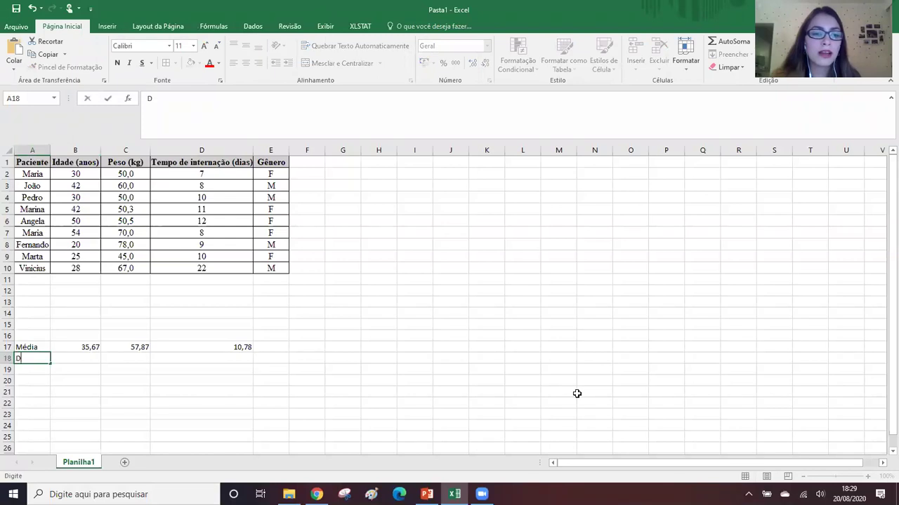
{"action": "type", "text": "esvio padrão"}
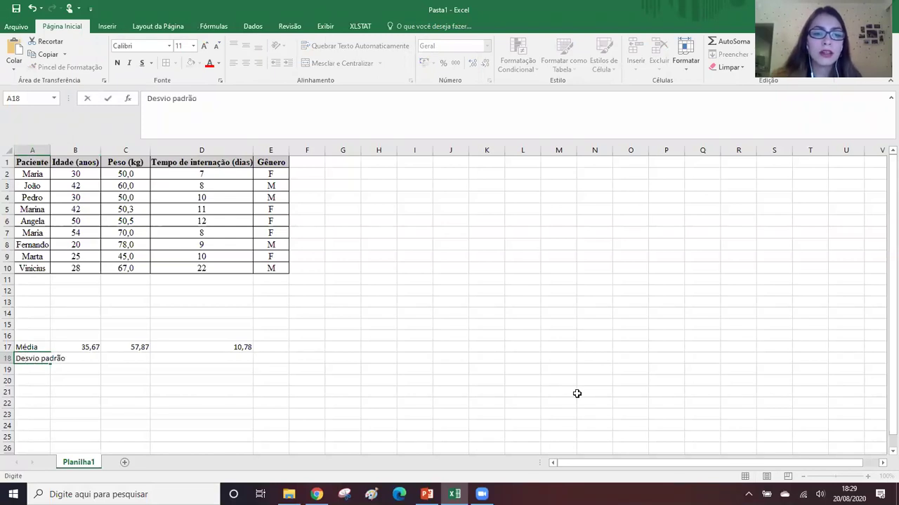
{"action": "key", "text": "Tab"}
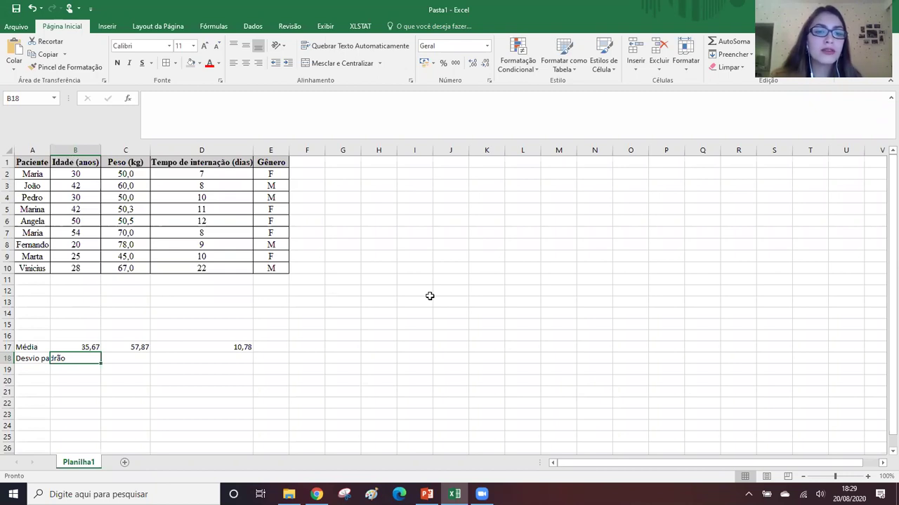
Step: Calculate the standard deviation of the ages in B18 with the formula =DESVPAD(B2:B10)
{"action": "type", "text": "="}
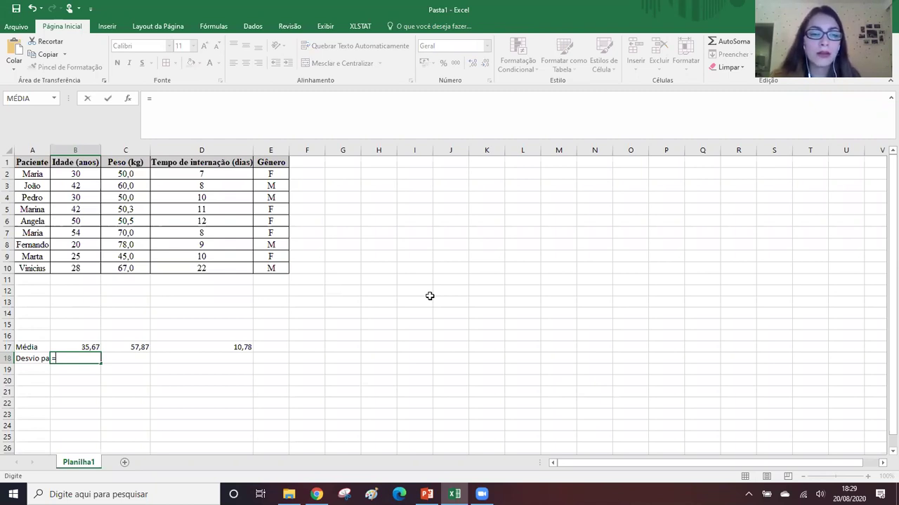
{"action": "type", "text": "DESV"}
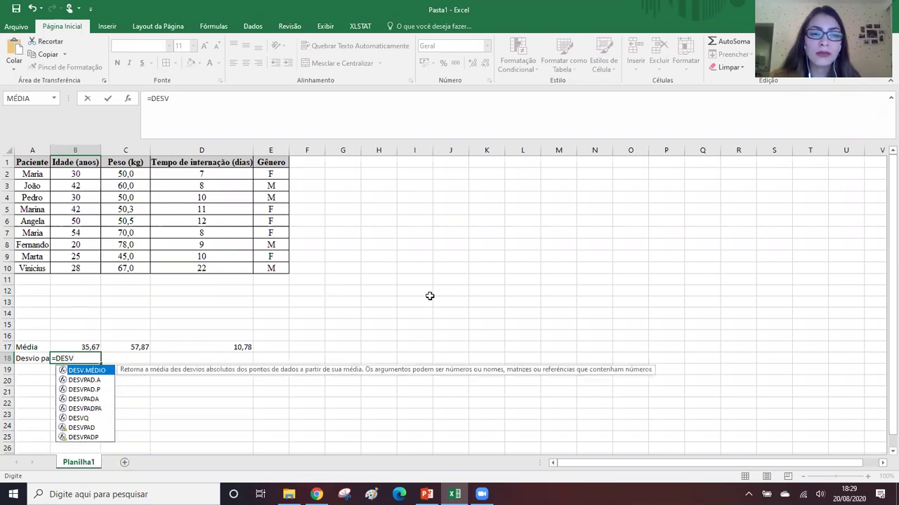
{"action": "key", "text": "BackSpace"}
{"action": "key", "text": "BackSpace"}
{"action": "key", "text": "BackSpace"}
{"action": "key", "text": "BackSpace"}
{"action": "type", "text": "des"}
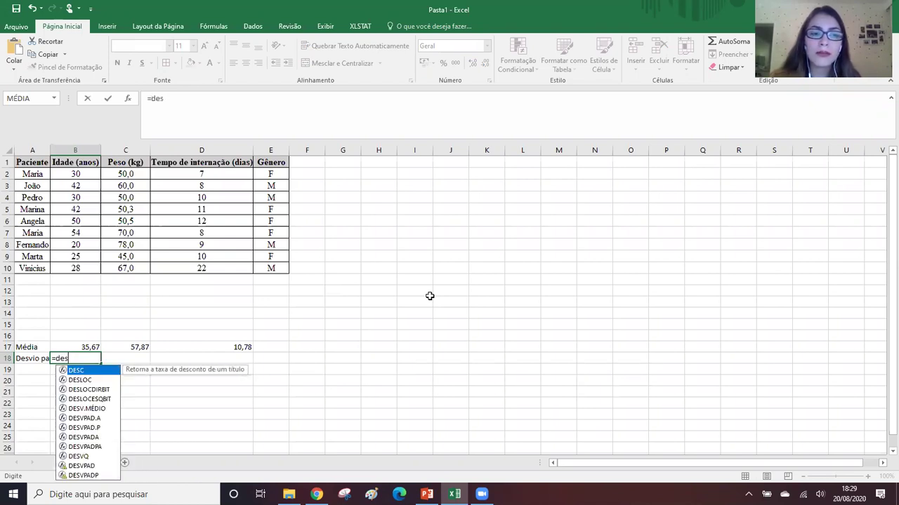
{"action": "type", "text": "vpad"}
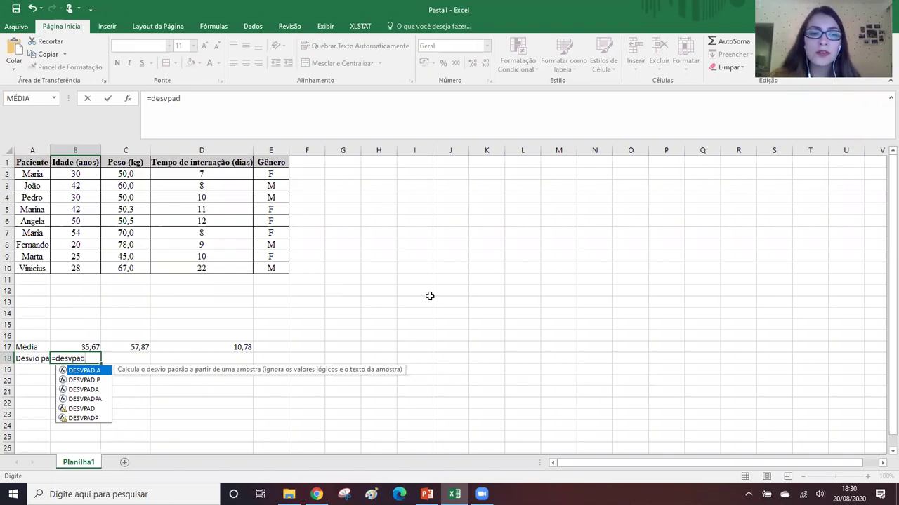
{"action": "type", "text": "("}
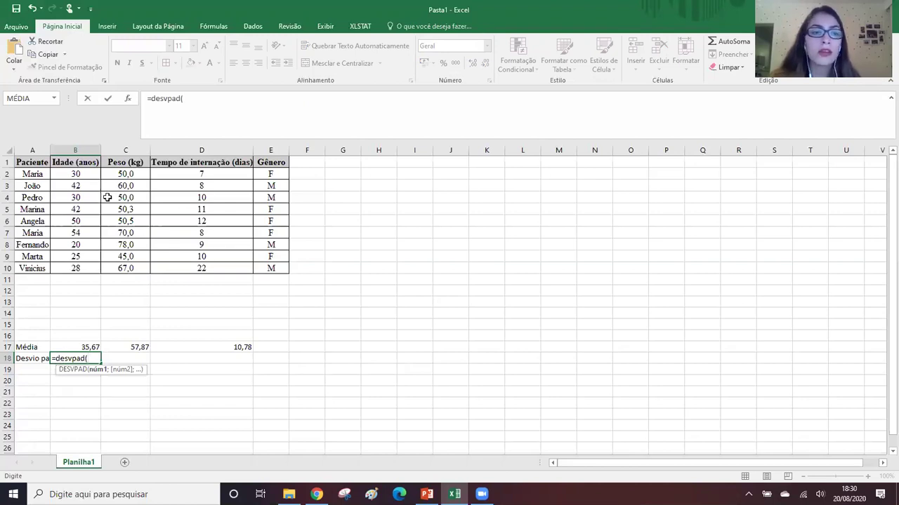
{"action": "left_click_drag", "start_coordinate": [81, 173], "coordinate": [82, 270]}
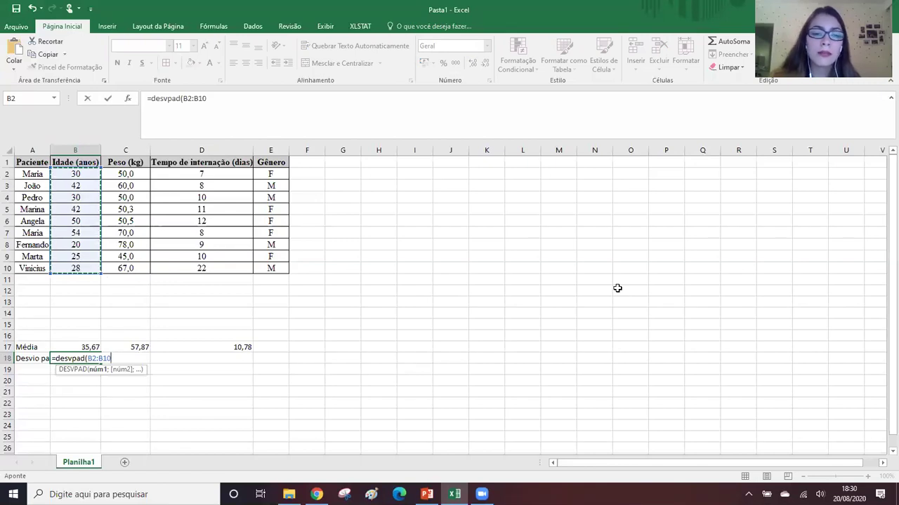
{"action": "type", "text": ")"}
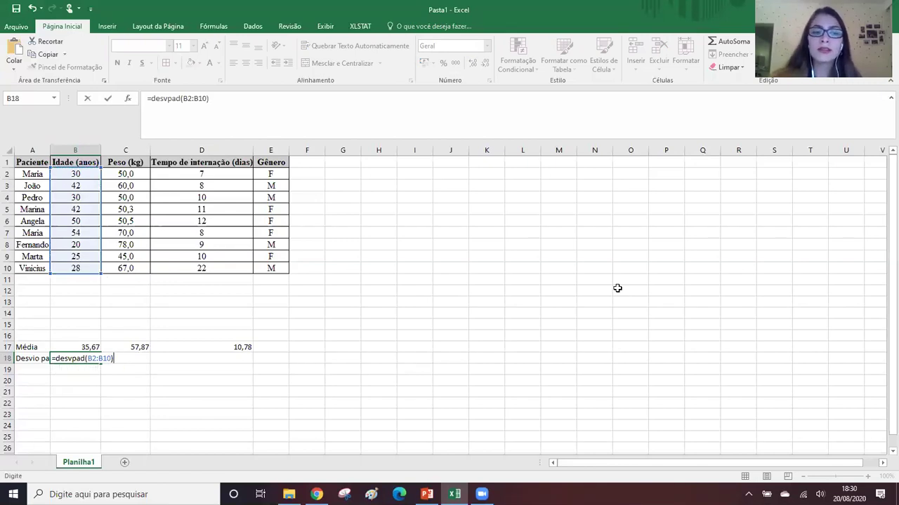
{"action": "key", "text": "Return"}
Step: Show the B18 standard deviation with two decimal places and fill its formula across to D18
{"action": "left_click", "coordinate": [93, 358]}
{"action": "left_click", "coordinate": [483, 63]}
{"action": "left_click", "coordinate": [476, 64]}
{"action": "left_click", "coordinate": [485, 65]}
{"action": "left_click", "coordinate": [486, 65]}
{"action": "left_click", "coordinate": [486, 64]}
{"action": "left_click", "coordinate": [486, 64]}
{"action": "left_click", "coordinate": [485, 65]}
{"action": "left_click", "coordinate": [486, 65]}
{"action": "left_click_drag", "start_coordinate": [101, 364], "coordinate": [231, 370]}
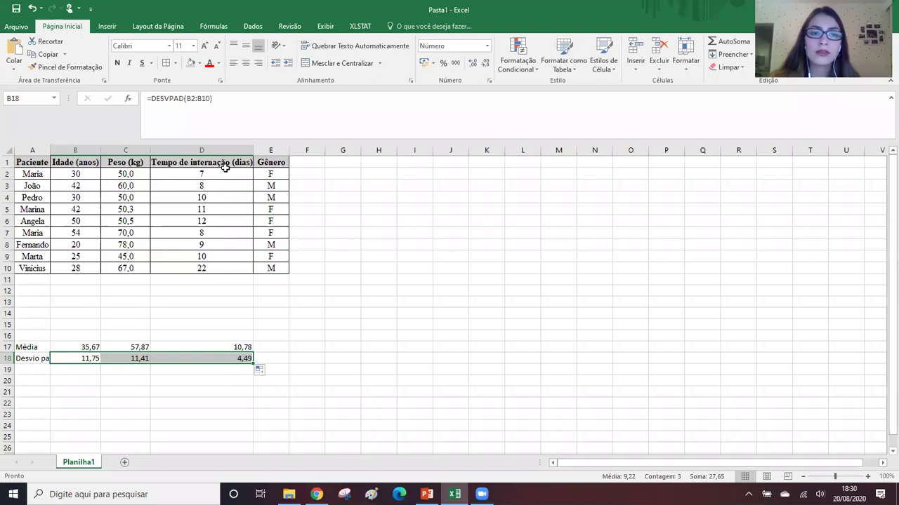
{"action": "left_click", "coordinate": [210, 359]}
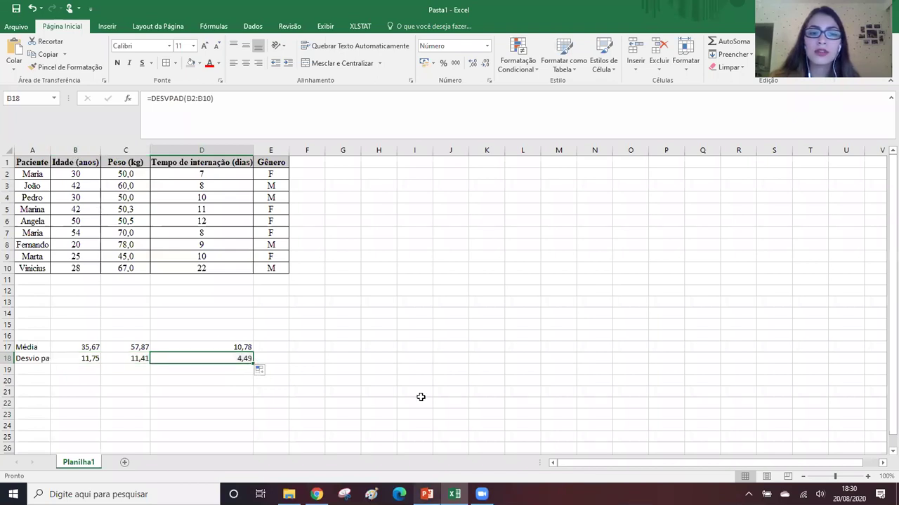
Step: Enter the row label "Mínimo" in A19, below the standard deviation label
{"action": "left_click", "coordinate": [43, 371]}
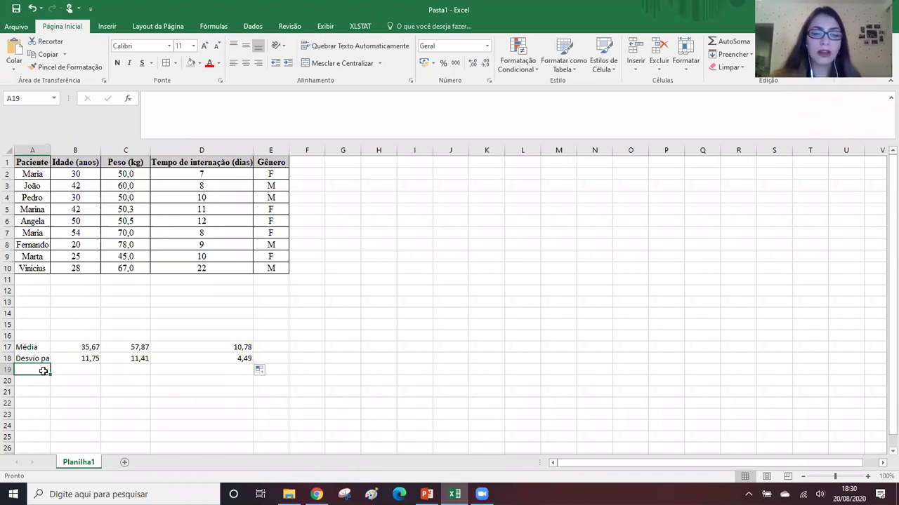
{"action": "type", "text": "Mínimo"}
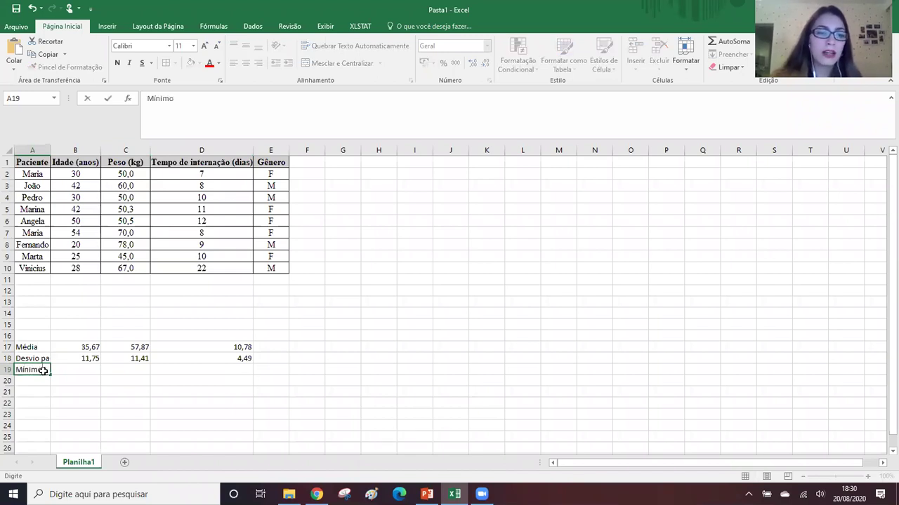
{"action": "key", "text": "Tab"}
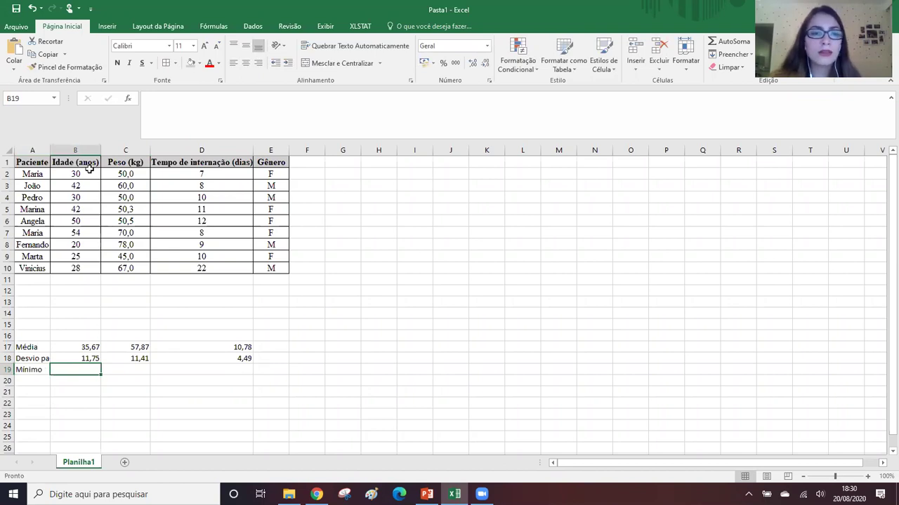
Step: Review the patients' ages and calculate the lowest one in B19 with =MÍNIMO(B2:B10)
{"action": "left_click_drag", "start_coordinate": [39, 245], "coordinate": [70, 245]}
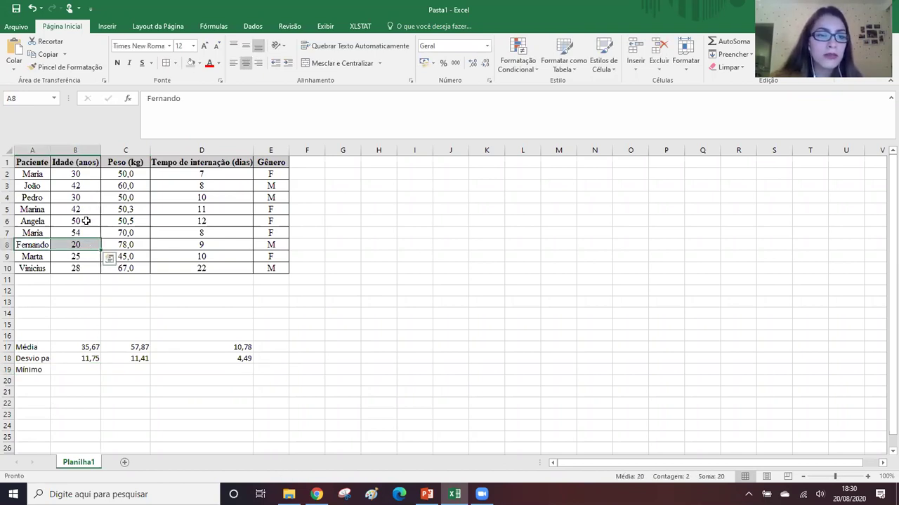
{"action": "left_click_drag", "start_coordinate": [35, 233], "coordinate": [77, 233]}
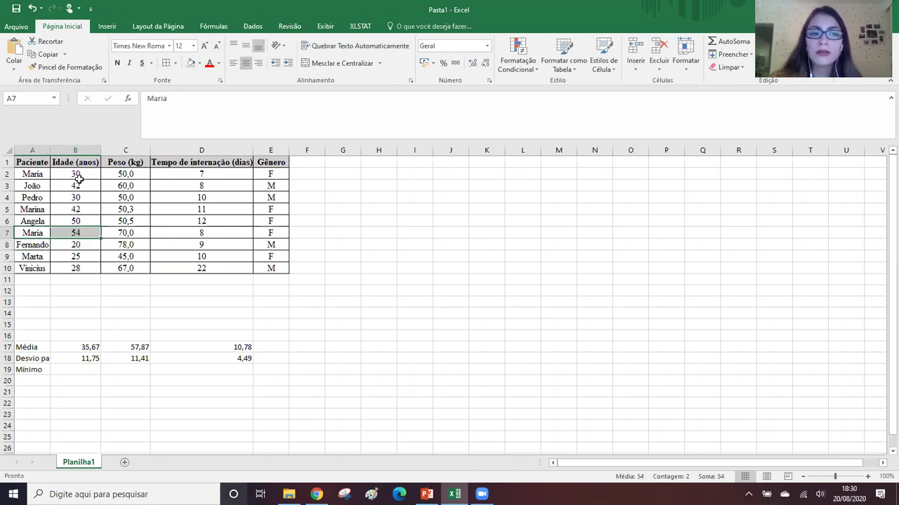
{"action": "left_click", "coordinate": [86, 189]}
{"action": "left_click", "coordinate": [83, 177]}
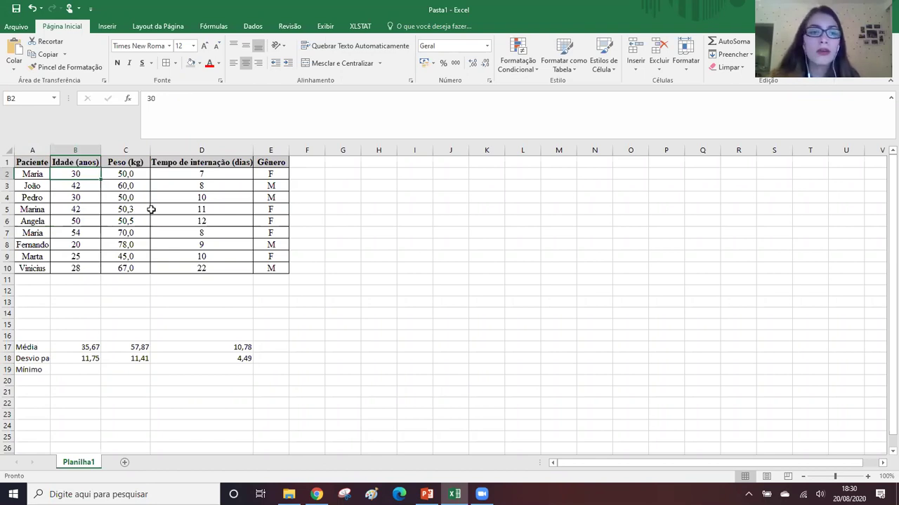
{"action": "left_click", "coordinate": [80, 370]}
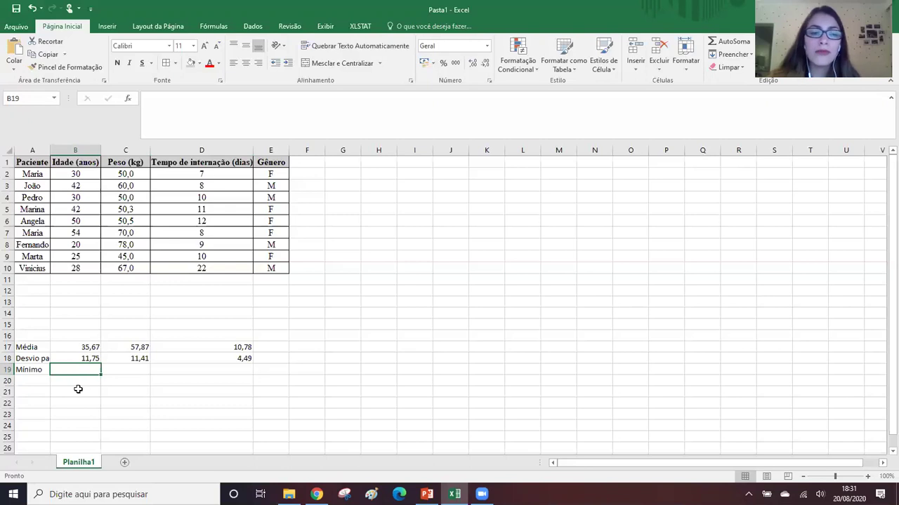
{"action": "type", "text": "="}
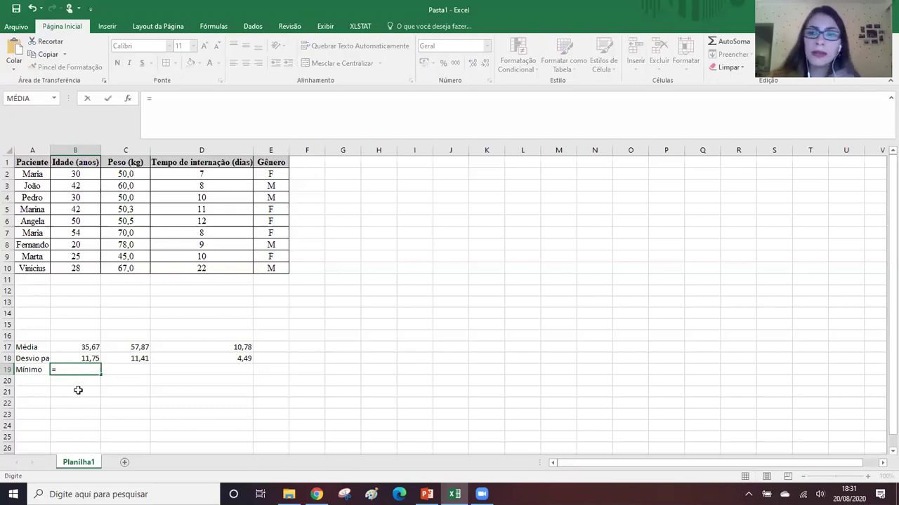
{"action": "type", "text": "MÍNIMO("}
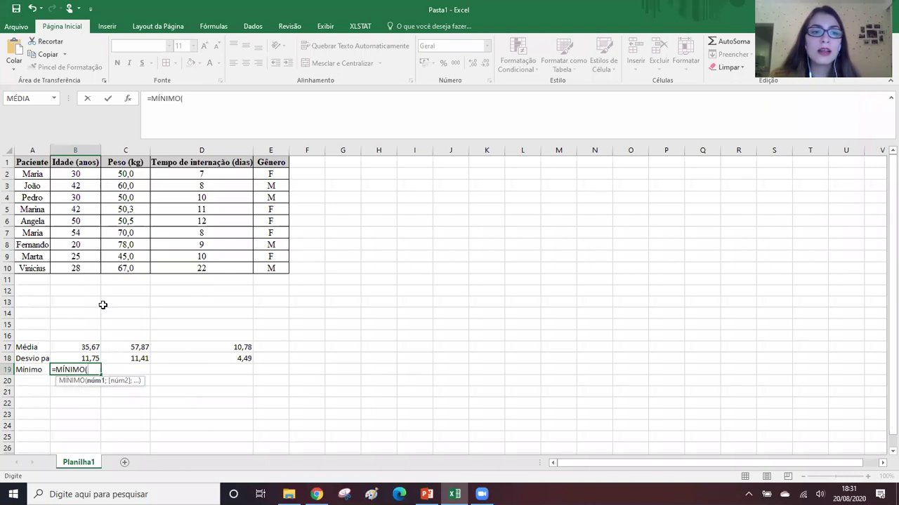
{"action": "left_click", "coordinate": [85, 172]}
{"action": "left_click_drag", "start_coordinate": [85, 172], "coordinate": [92, 267]}
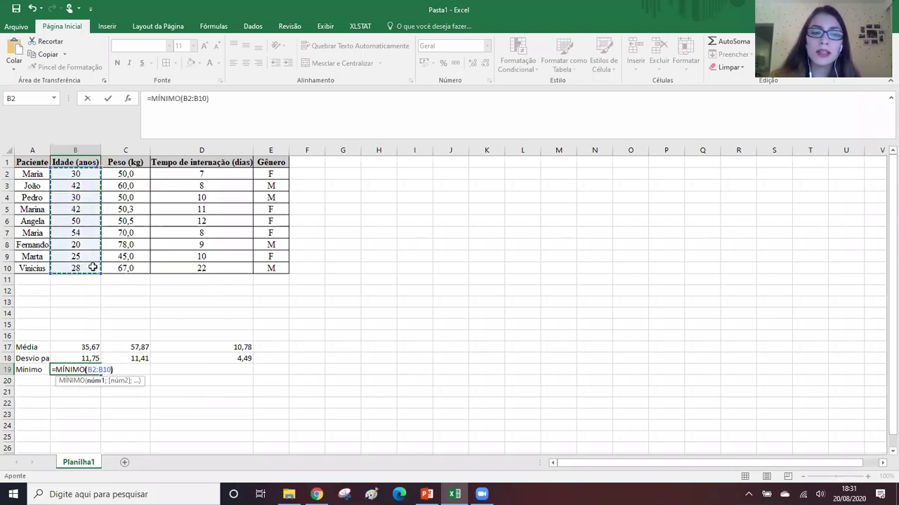
{"action": "key", "text": "Return"}
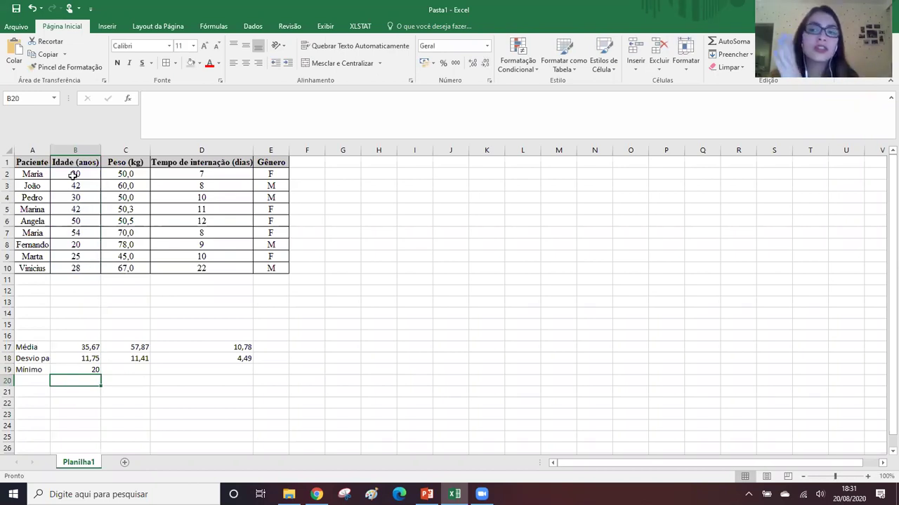
Step: Enter the row label "Máximo" in A20, below the Mínimo label
{"action": "left_click", "coordinate": [43, 378]}
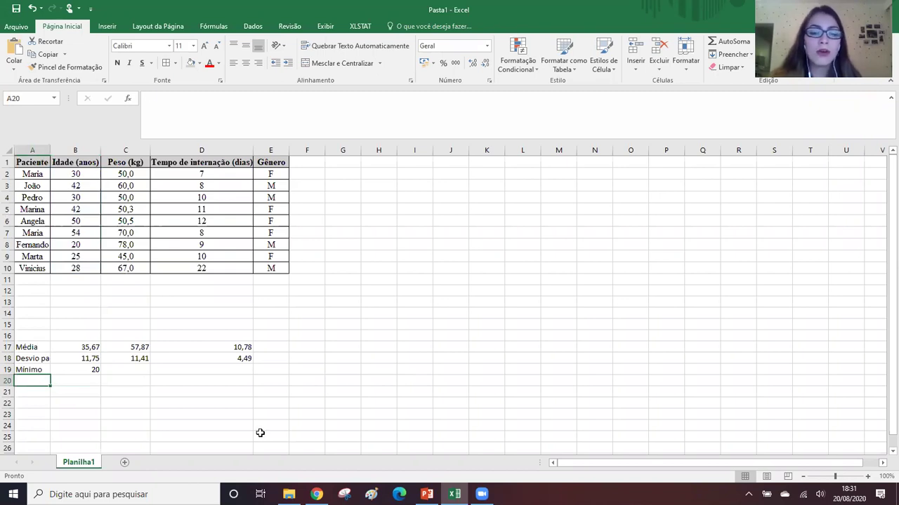
{"action": "type", "text": "Máximo"}
{"action": "key", "text": "Tab"}
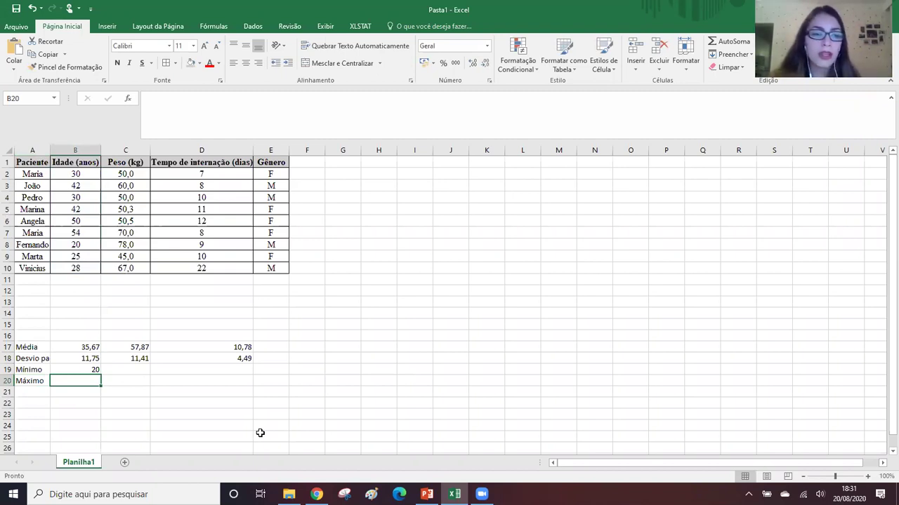
Step: Calculate the highest patient age in B20 with =MÁXIMO(B2:B10) and select it together with the minimum
{"action": "type", "text": "=MÁ"}
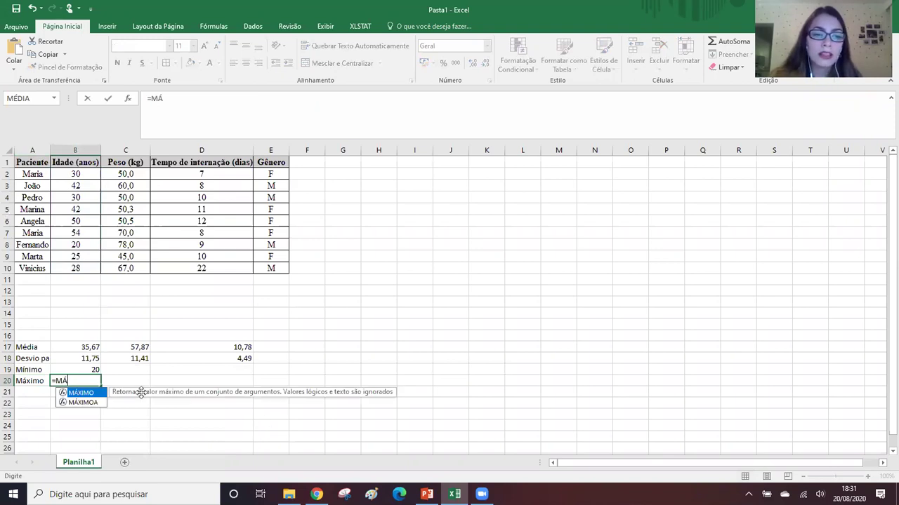
{"action": "double_click", "coordinate": [88, 394]}
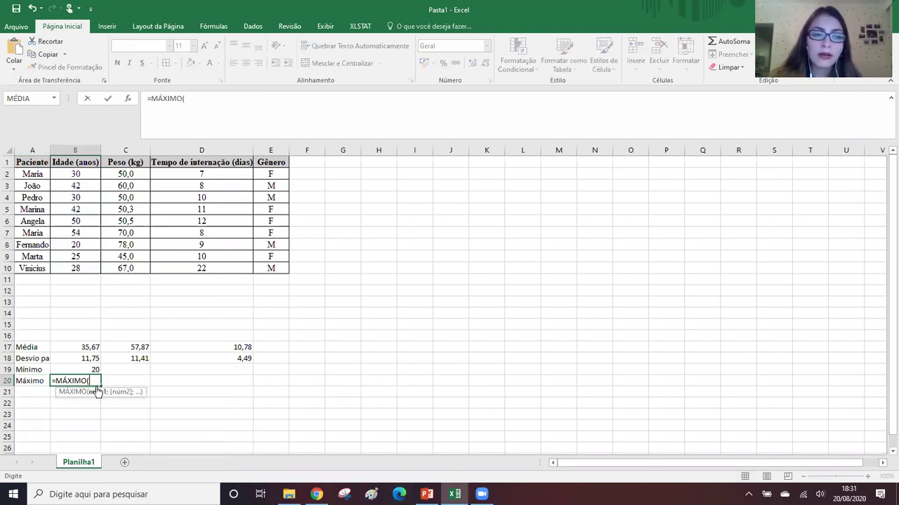
{"action": "key", "text": "BackSpace"}
{"action": "key", "text": "BackSpace"}
{"action": "key", "text": "BackSpace"}
{"action": "key", "text": "BackSpace"}
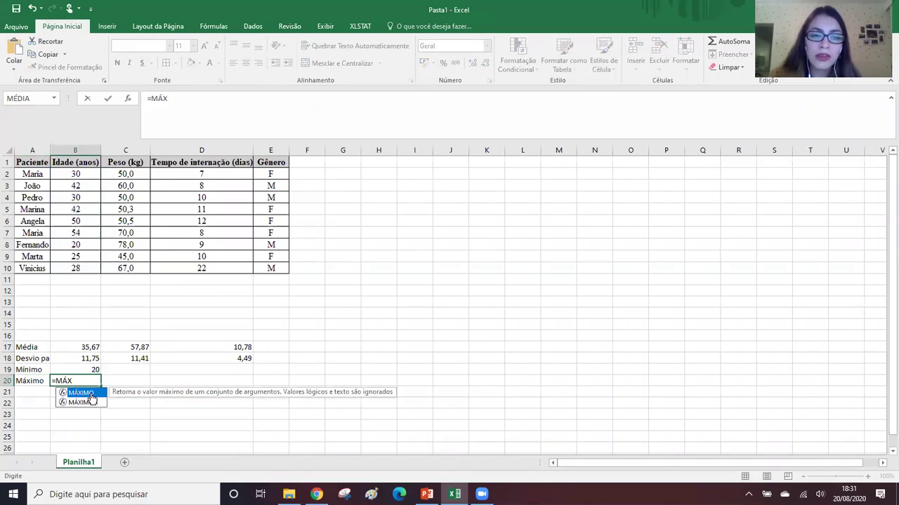
{"action": "double_click", "coordinate": [90, 394]}
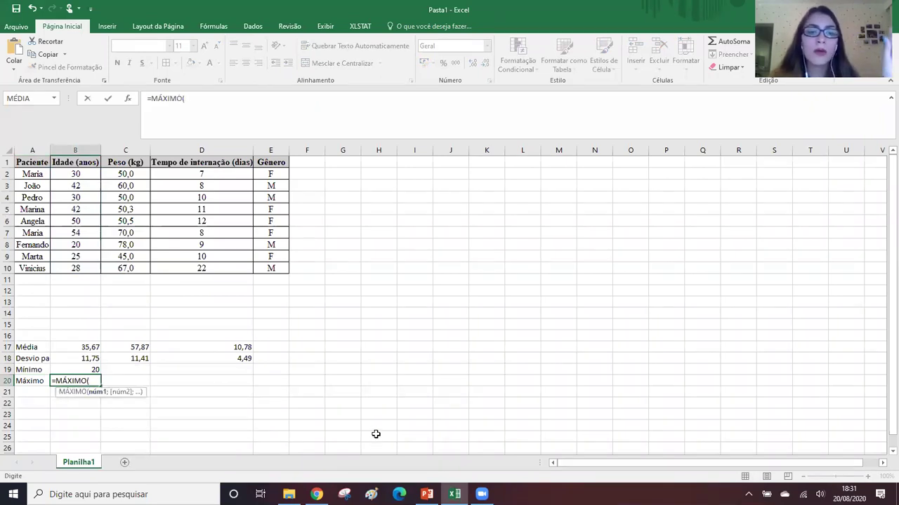
{"action": "left_click_drag", "start_coordinate": [77, 172], "coordinate": [85, 263]}
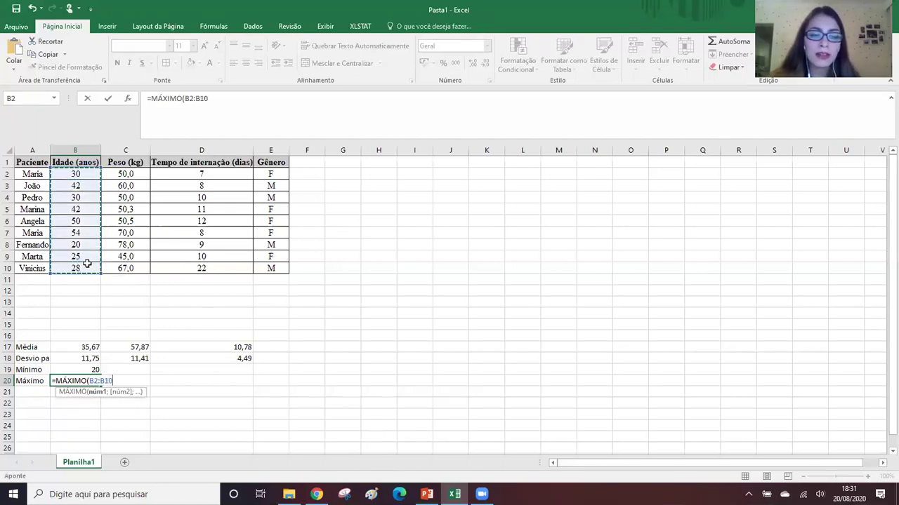
{"action": "key", "text": "Return"}
{"action": "left_click", "coordinate": [84, 372]}
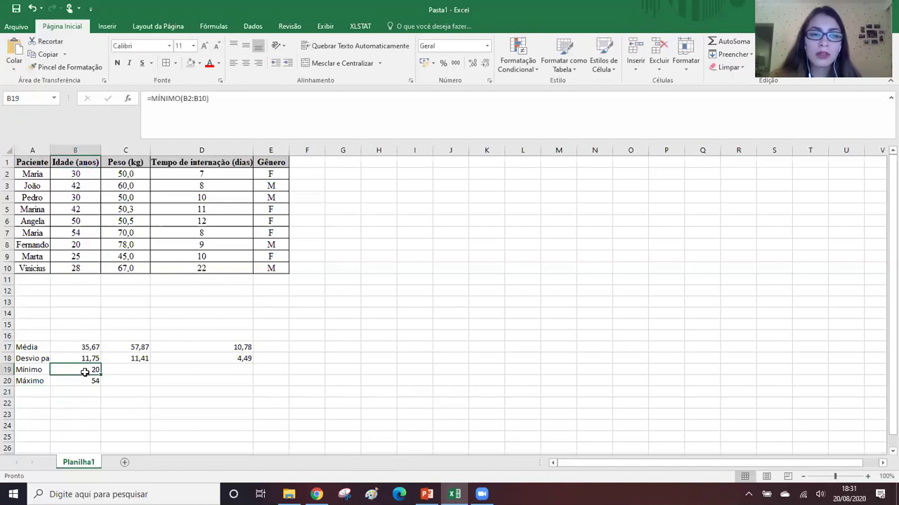
{"action": "left_click_drag", "start_coordinate": [84, 372], "coordinate": [75, 380]}
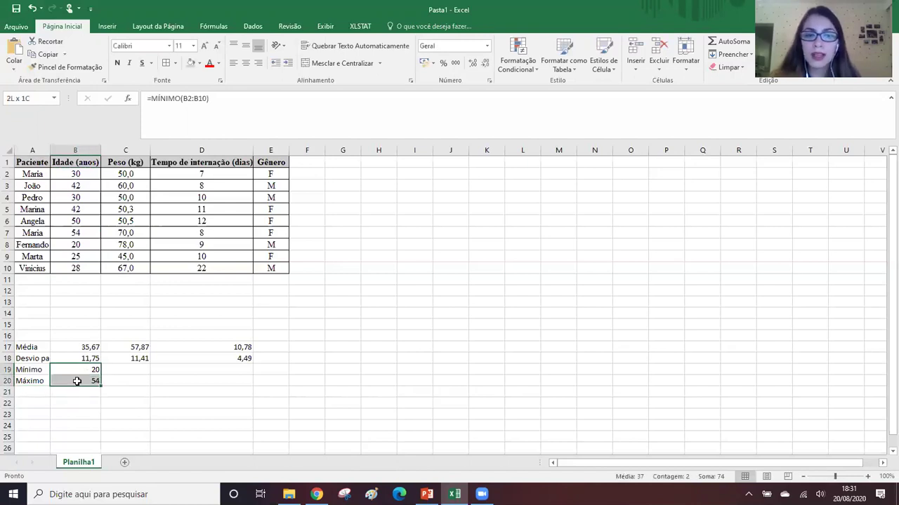
Step: Enter the row label "Mediana" in A21, below the Máximo label
{"action": "left_click", "coordinate": [42, 390]}
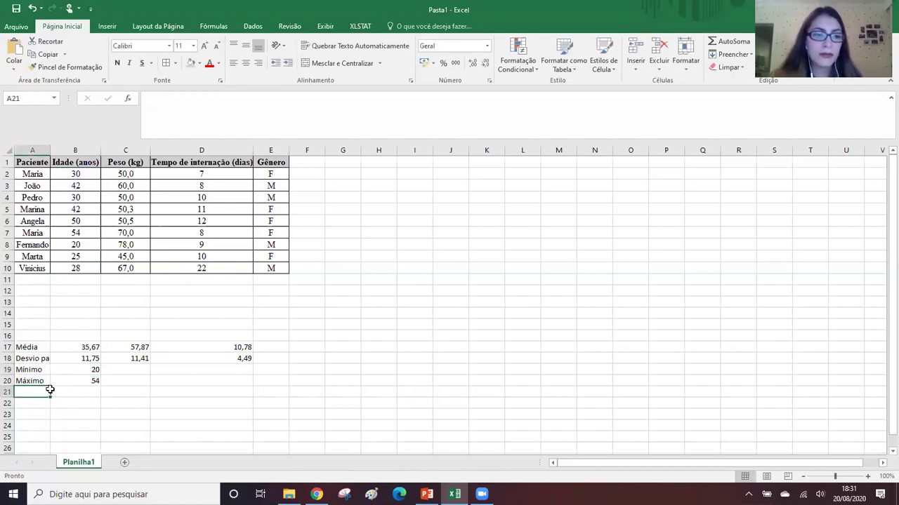
{"action": "type", "text": "Mediana"}
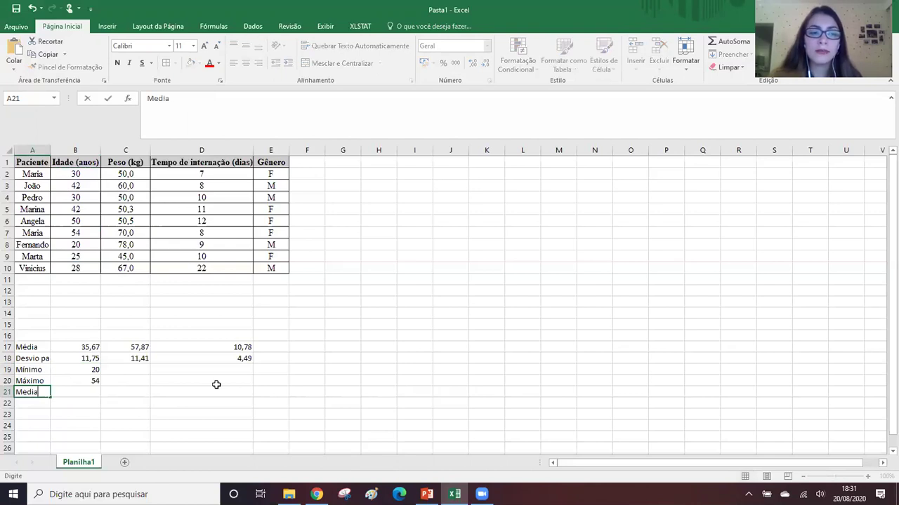
{"action": "key", "text": "Tab"}
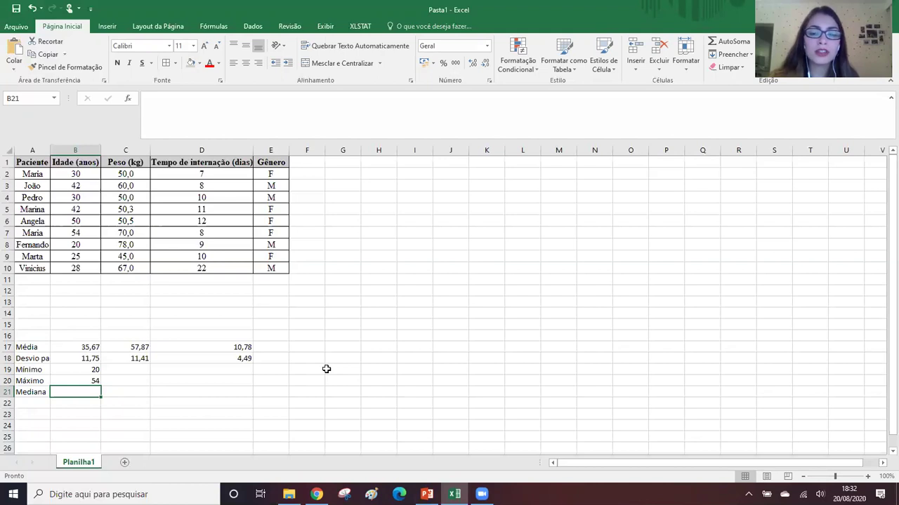
Step: Calculate the median age in B21 with =MED(B2:B10) and compare it with the mean in B17
{"action": "type", "text": "=MED"}
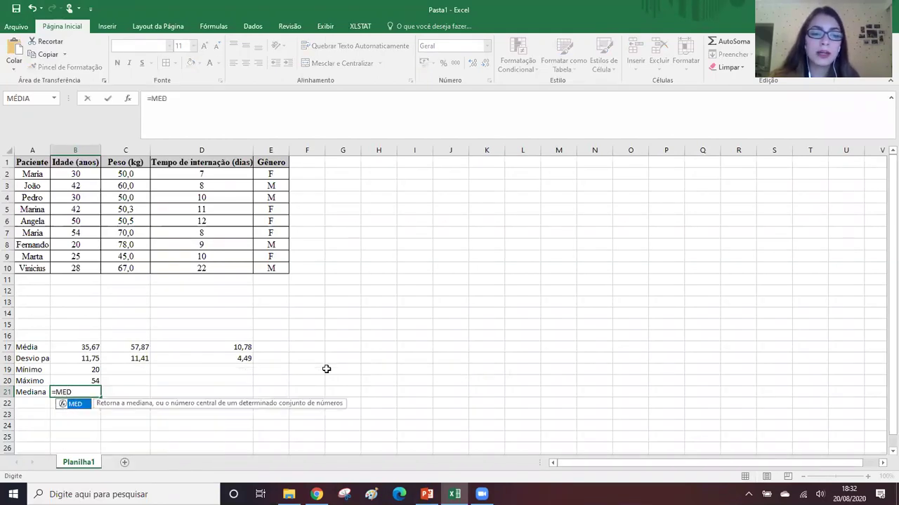
{"action": "type", "text": "("}
{"action": "left_click_drag", "start_coordinate": [74, 174], "coordinate": [75, 271]}
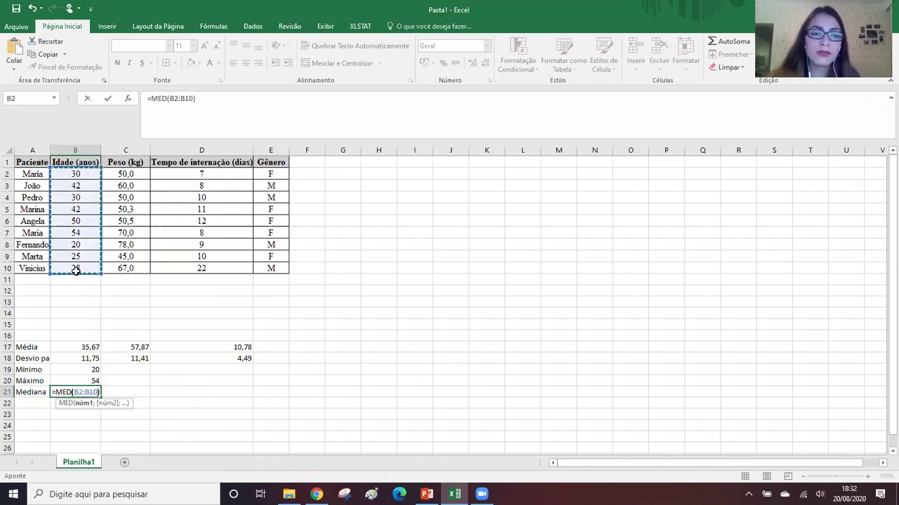
{"action": "key", "text": "Return"}
{"action": "left_click", "coordinate": [90, 391]}
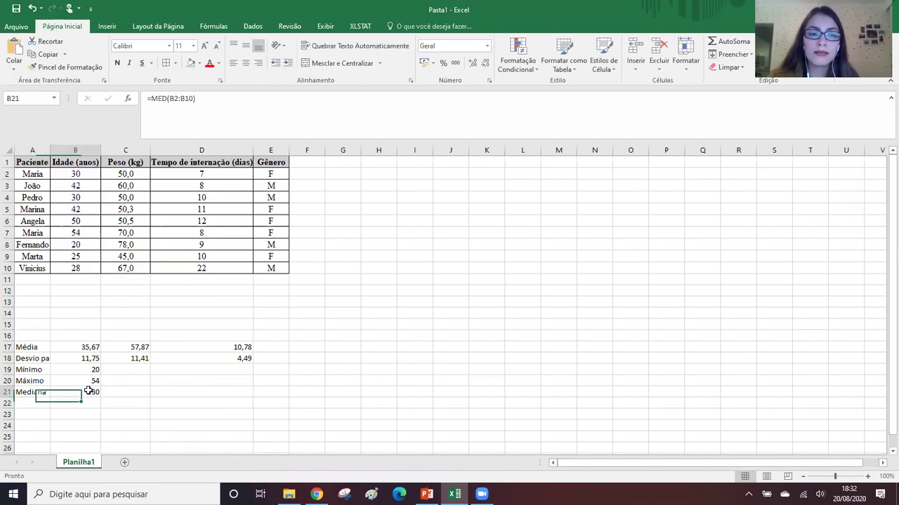
{"action": "left_click", "coordinate": [73, 348], "text": "ctrl"}
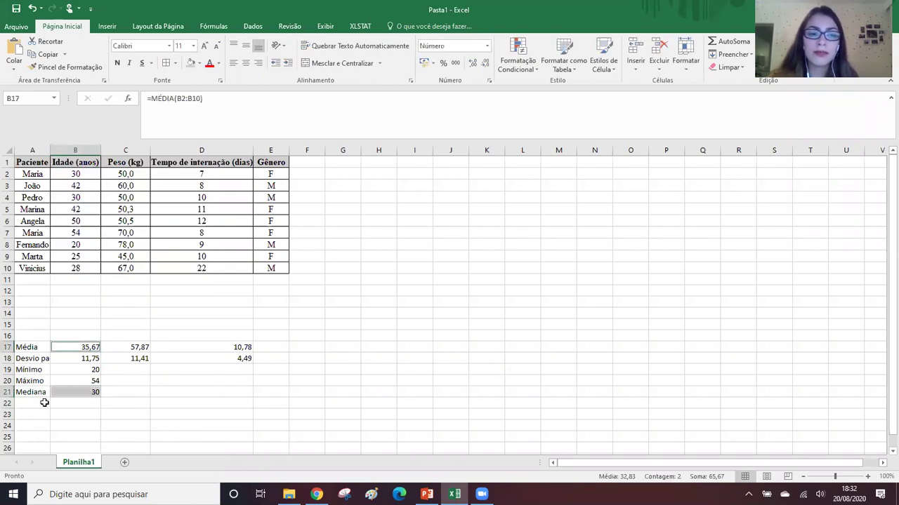
Step: Enter the row label "N" in A22, below the Mediana label
{"action": "left_click", "coordinate": [37, 402]}
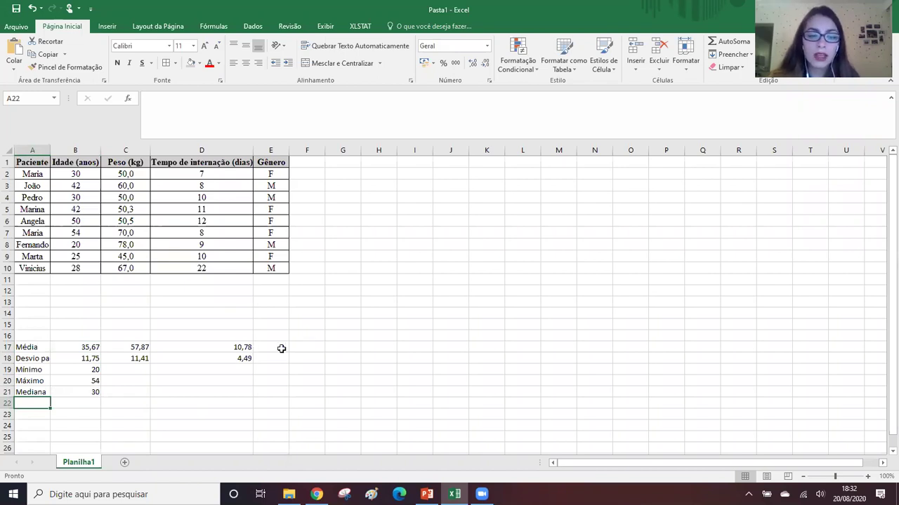
{"action": "type", "text": "N"}
{"action": "key", "text": "Tab"}
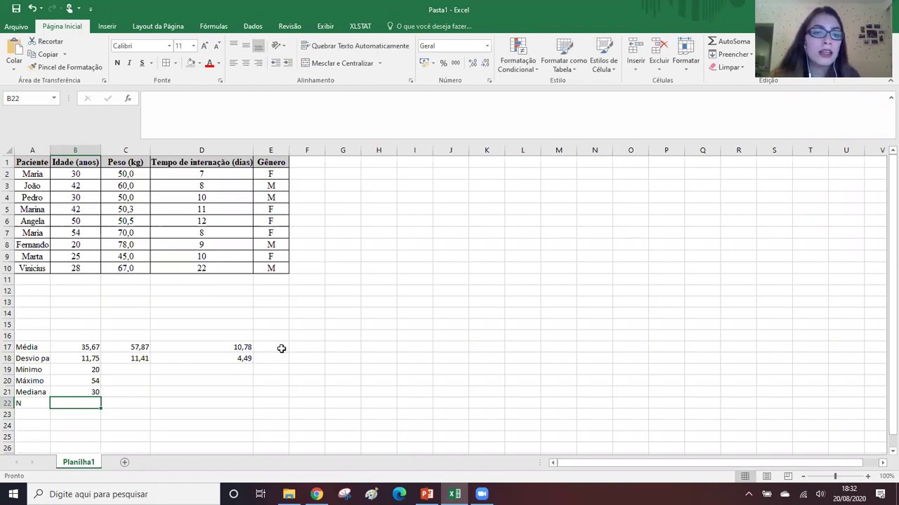
Step: Look over the patient entries, try clearing the length of stay in D5, and undo that deletion
{"action": "left_click", "coordinate": [31, 173]}
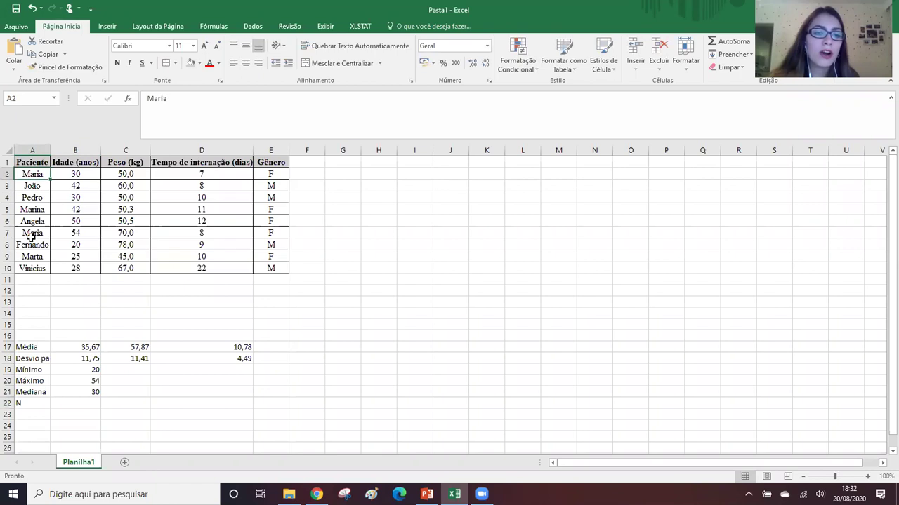
{"action": "left_click_drag", "start_coordinate": [31, 237], "coordinate": [37, 265]}
{"action": "left_click", "coordinate": [91, 173]}
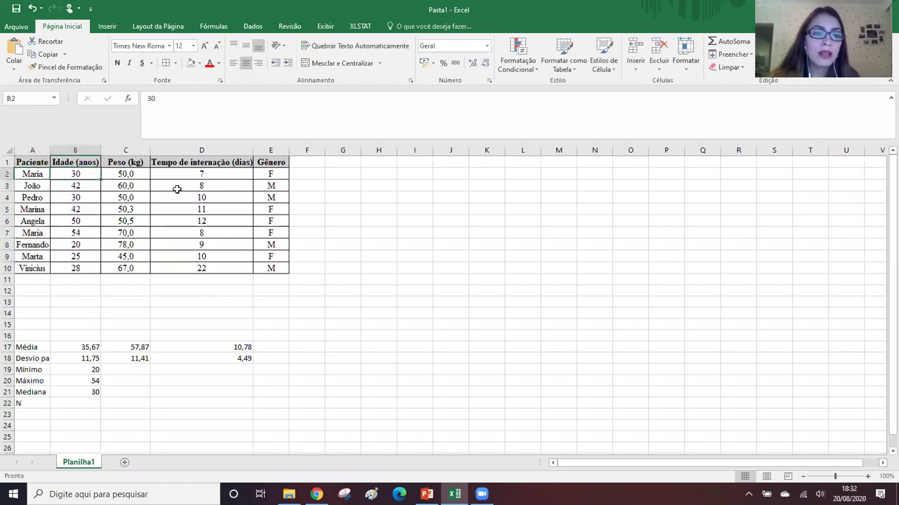
{"action": "left_click", "coordinate": [229, 208]}
{"action": "key", "text": "Delete"}
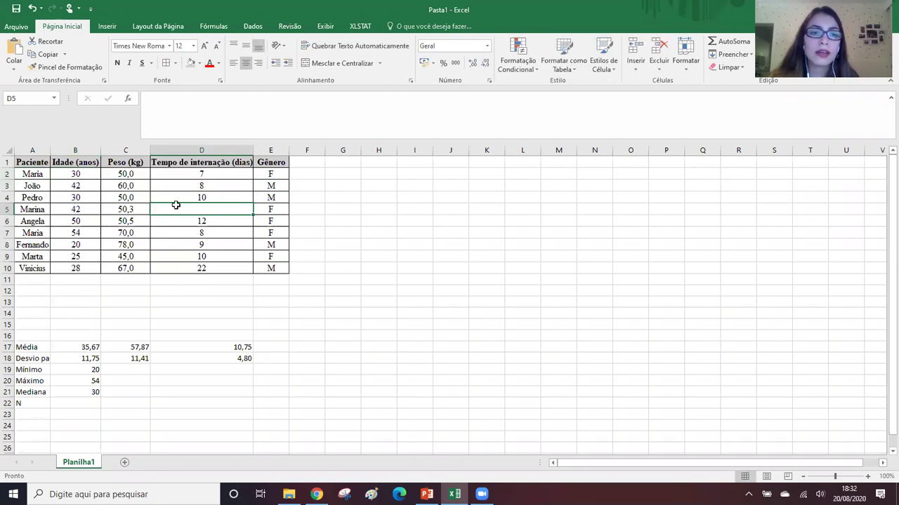
{"action": "left_click", "coordinate": [33, 10]}
{"action": "left_click_drag", "start_coordinate": [89, 174], "coordinate": [91, 268]}
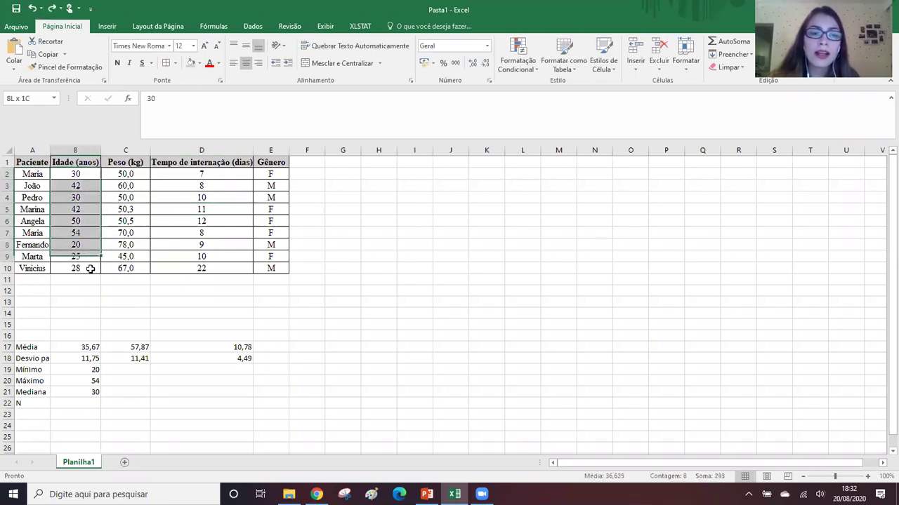
{"action": "left_click", "coordinate": [307, 271]}
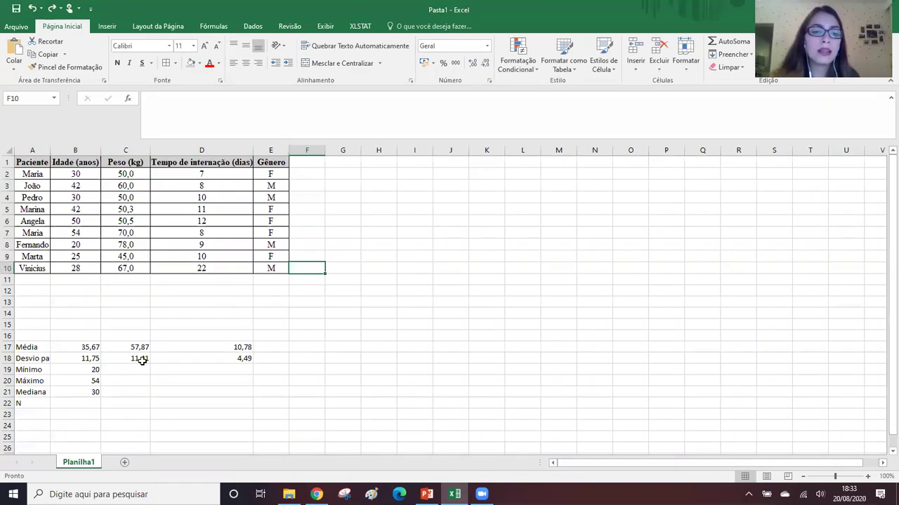
Step: Count the age values in B22 with =CONT.NÚM(B2:B10)
{"action": "left_click", "coordinate": [75, 405]}
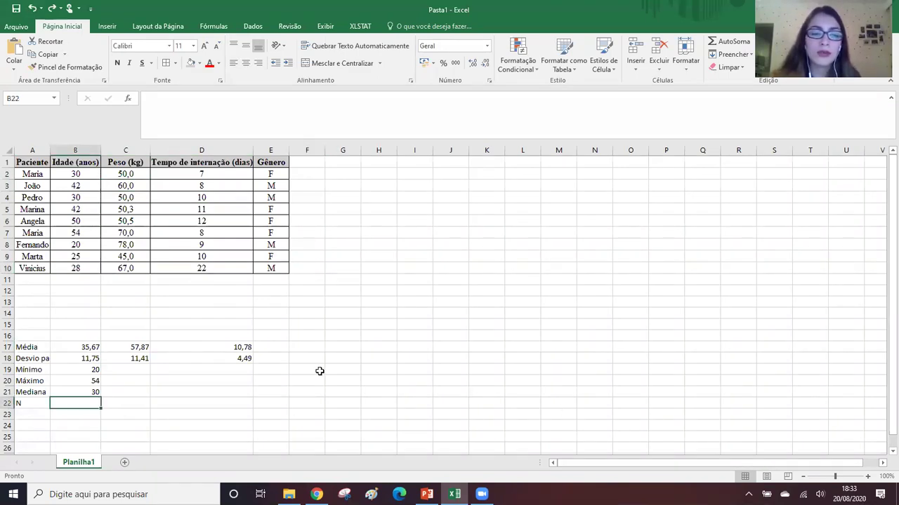
{"action": "type", "text": "="}
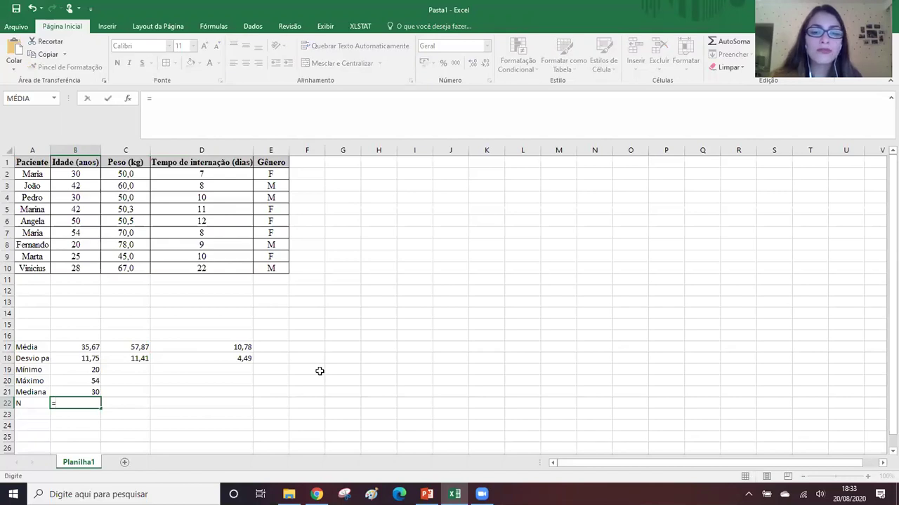
{"action": "type", "text": "CONT"}
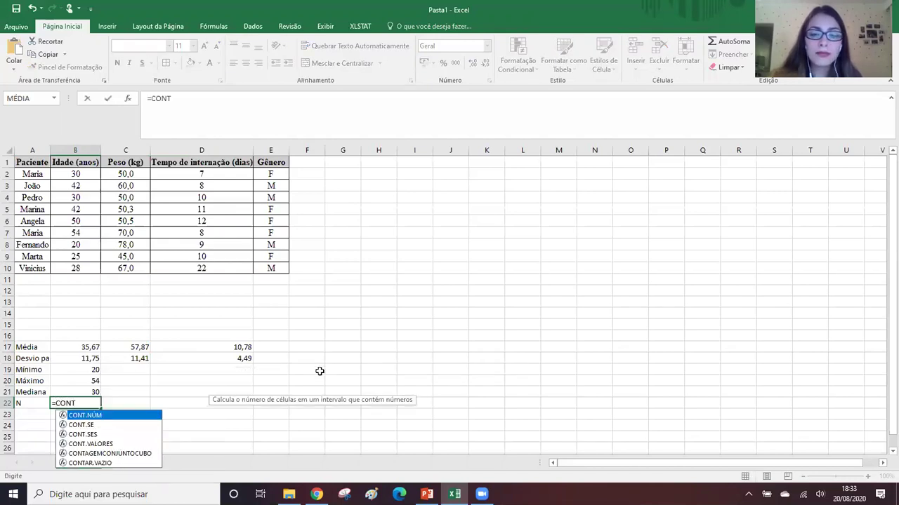
{"action": "type", "text": "."}
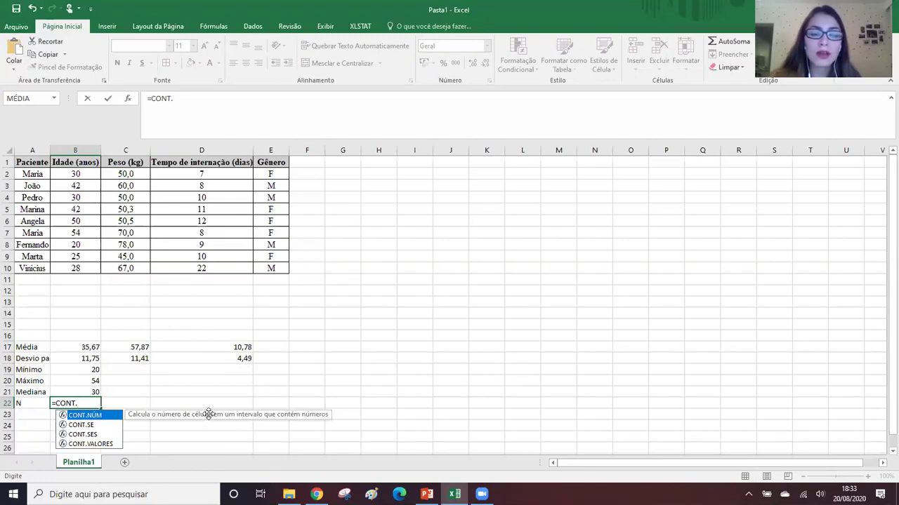
{"action": "double_click", "coordinate": [87, 415]}
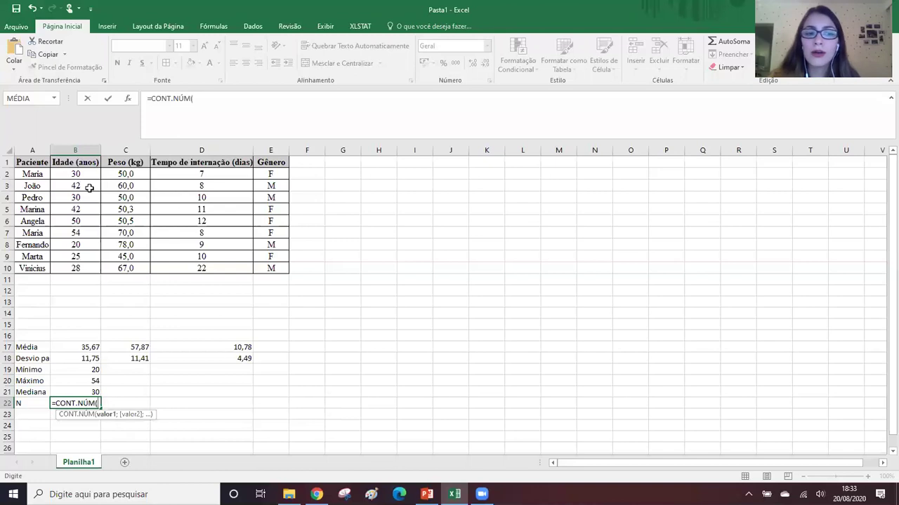
{"action": "left_click_drag", "start_coordinate": [89, 173], "coordinate": [93, 265]}
{"action": "type", "text": ")"}
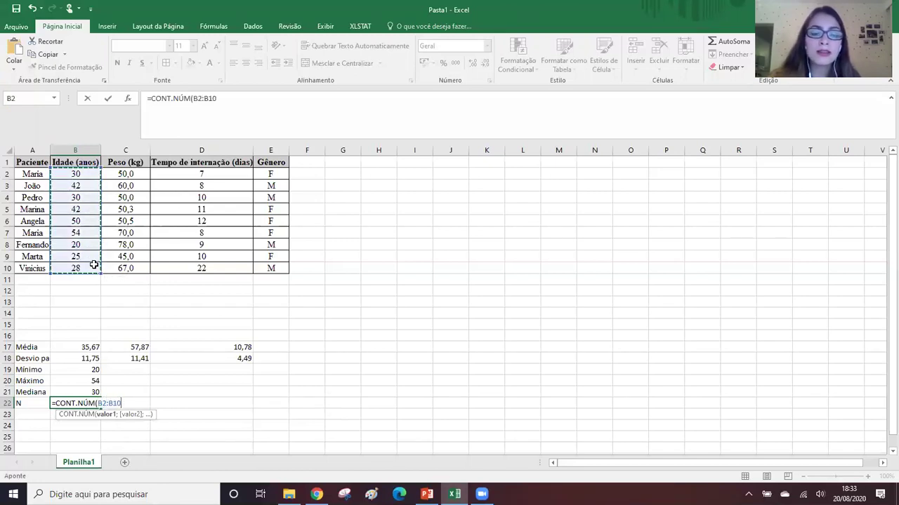
{"action": "key", "text": "Return"}
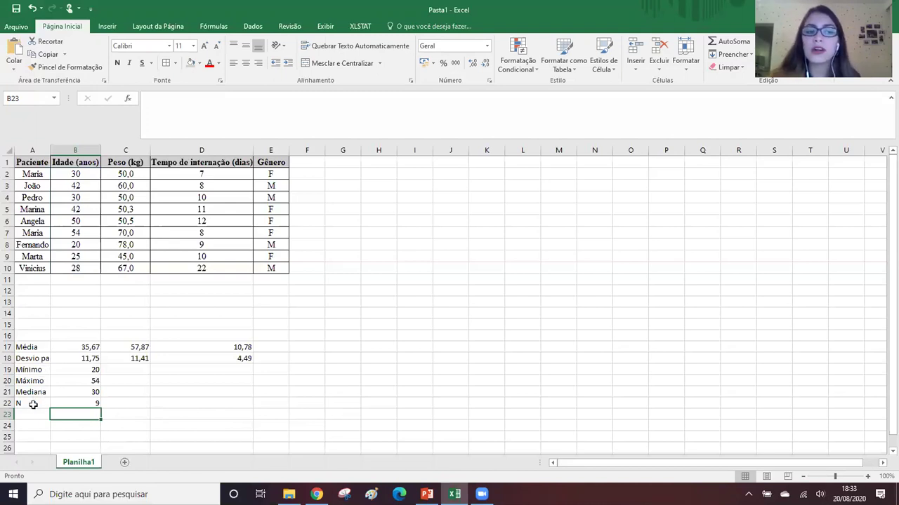
Step: Fill the minimum, maximum, median and N formulas from B19:B22 across to column D
{"action": "left_click_drag", "start_coordinate": [124, 372], "coordinate": [181, 405]}
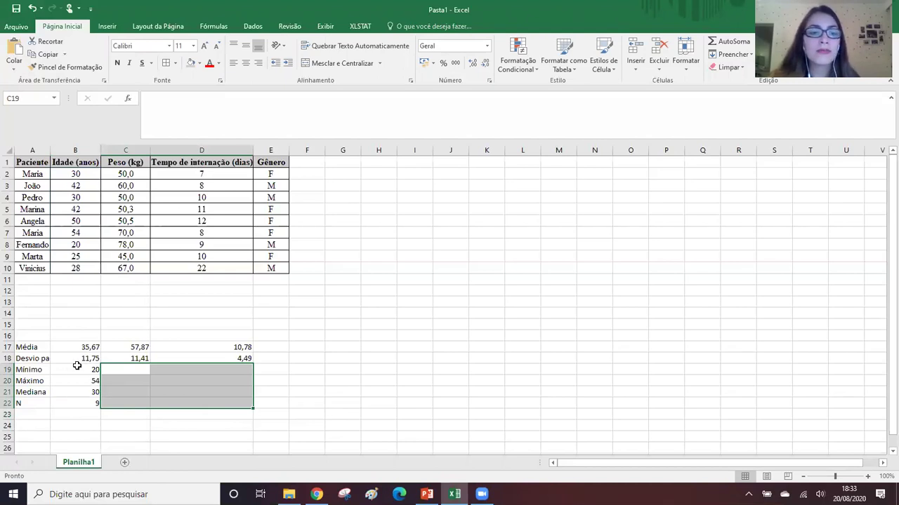
{"action": "left_click", "coordinate": [70, 372]}
{"action": "left_click_drag", "start_coordinate": [71, 372], "coordinate": [74, 403]}
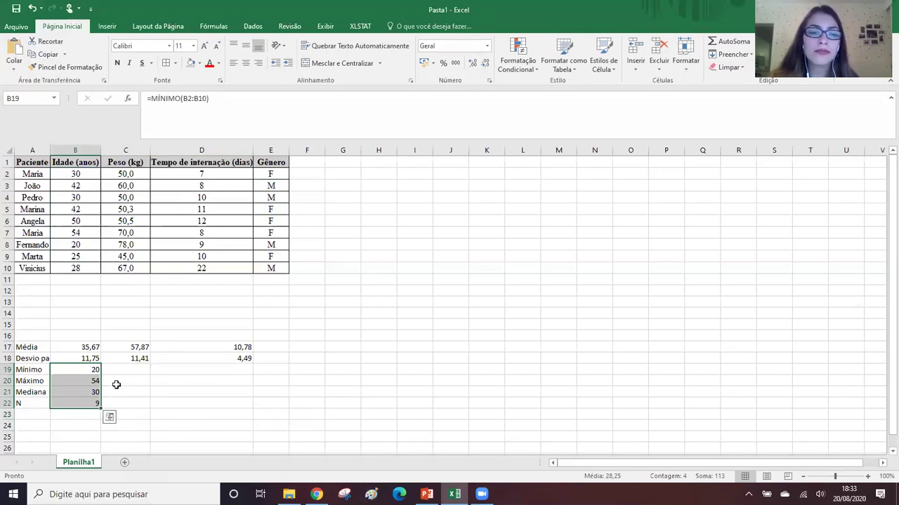
{"action": "left_click_drag", "start_coordinate": [104, 407], "coordinate": [223, 410]}
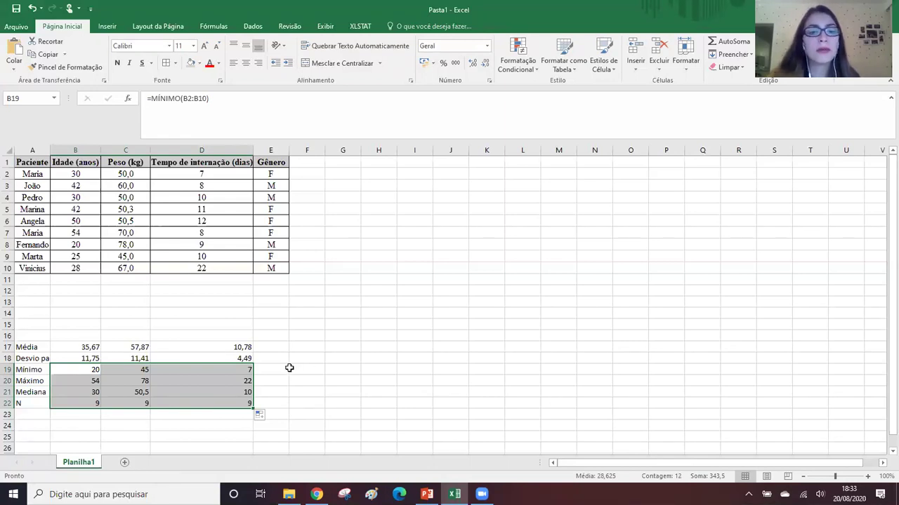
Step: Check the ranges used by the maximum formula in D20 and the N formula in C22, leaving both formulas as they are
{"action": "left_click", "coordinate": [236, 380]}
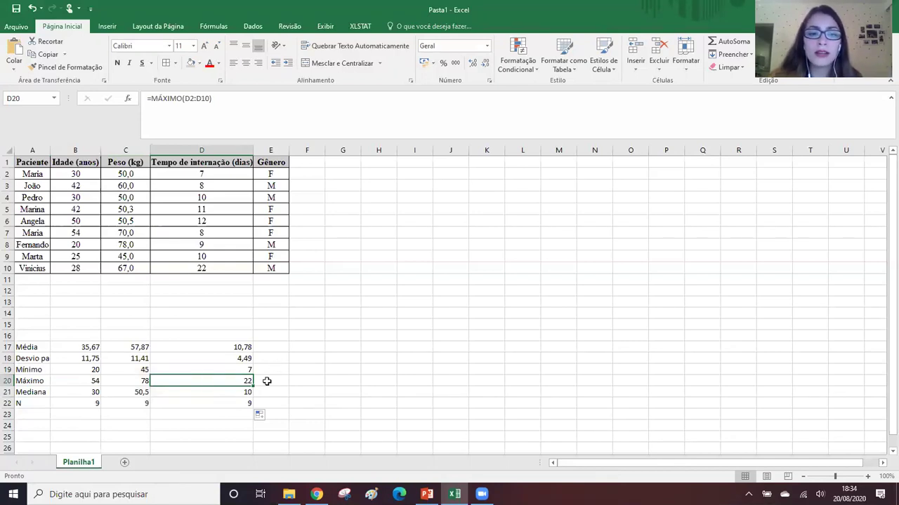
{"action": "double_click", "coordinate": [229, 381]}
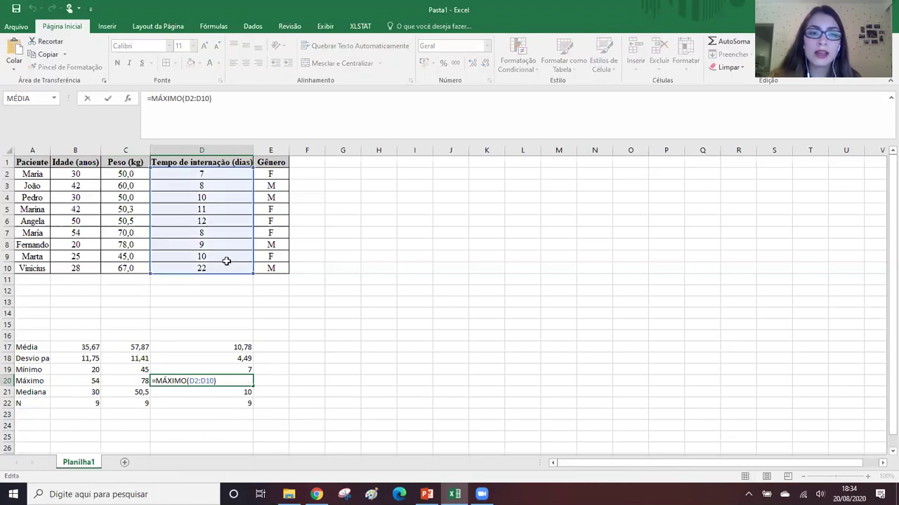
{"action": "left_click_drag", "start_coordinate": [190, 383], "coordinate": [218, 383]}
{"action": "left_click", "coordinate": [208, 97]}
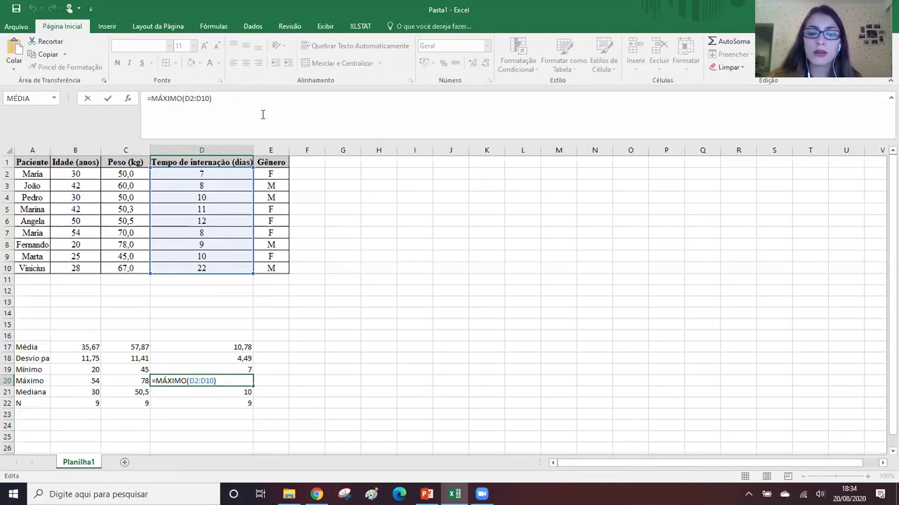
{"action": "key", "text": "Return"}
{"action": "double_click", "coordinate": [129, 403]}
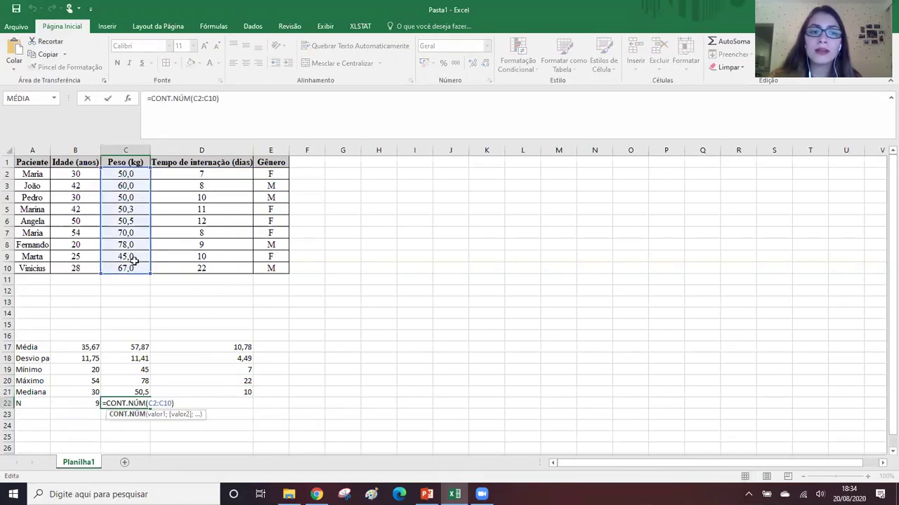
{"action": "key", "text": "Return"}
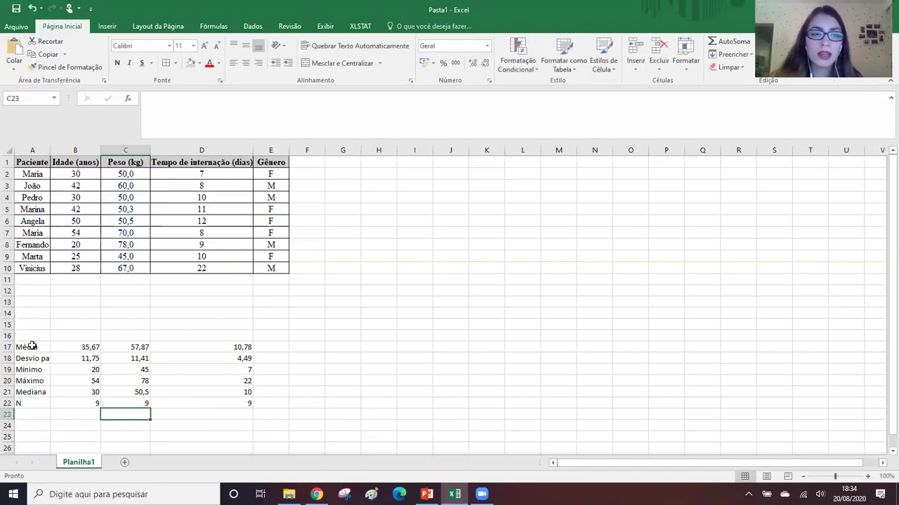
Step: Widen column A to fit the Desvio padrão label and add borders to all cells of the statistics block A17:D22
{"action": "left_click_drag", "start_coordinate": [50, 150], "coordinate": [73, 150]}
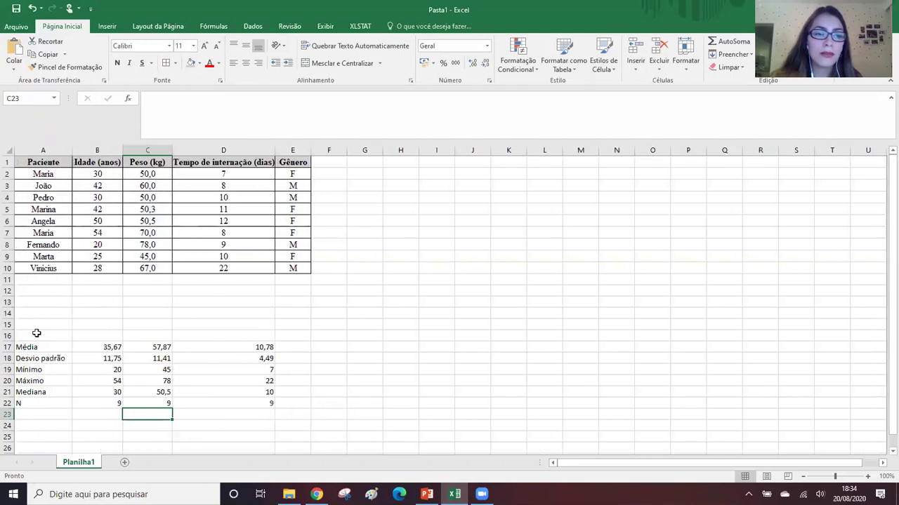
{"action": "left_click", "coordinate": [32, 348]}
{"action": "left_click_drag", "start_coordinate": [69, 360], "coordinate": [235, 398]}
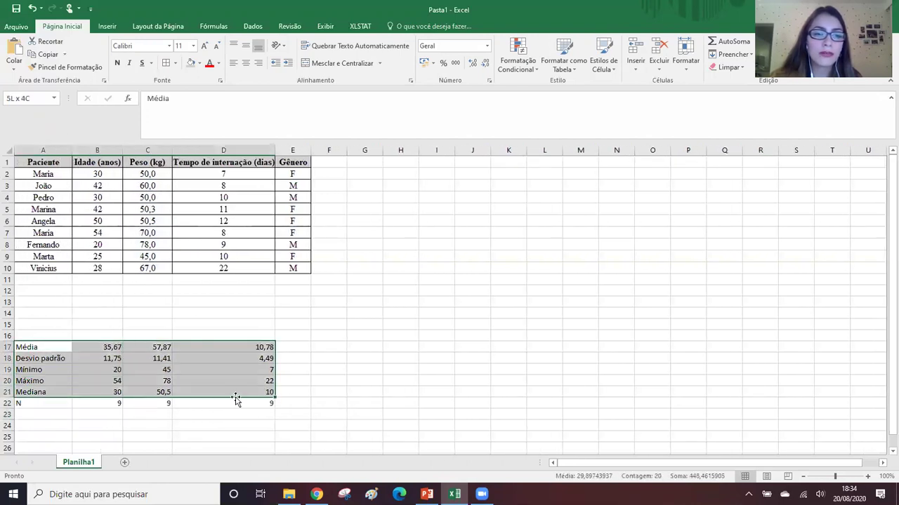
{"action": "left_click", "coordinate": [31, 344]}
{"action": "left_click_drag", "start_coordinate": [153, 371], "coordinate": [272, 405]}
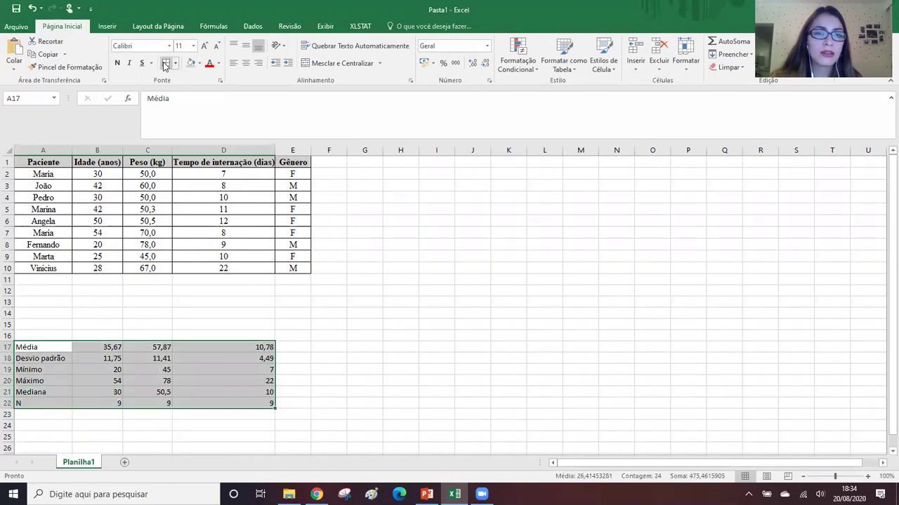
Step: Set the font of the statistics block A17:D22 to Times New Roman
{"action": "left_click", "coordinate": [137, 45]}
{"action": "type", "text": "Tahoma"}
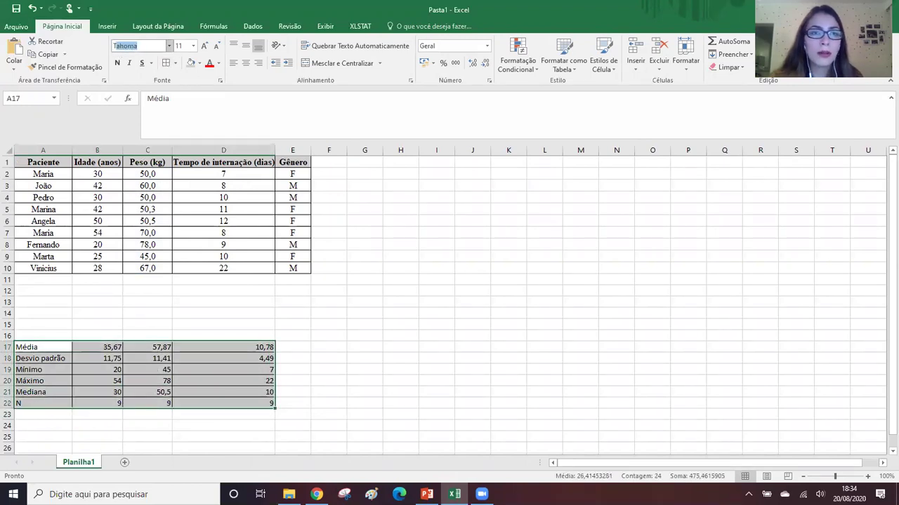
{"action": "type", "text": "imes New Roman"}
{"action": "key", "text": "Return"}
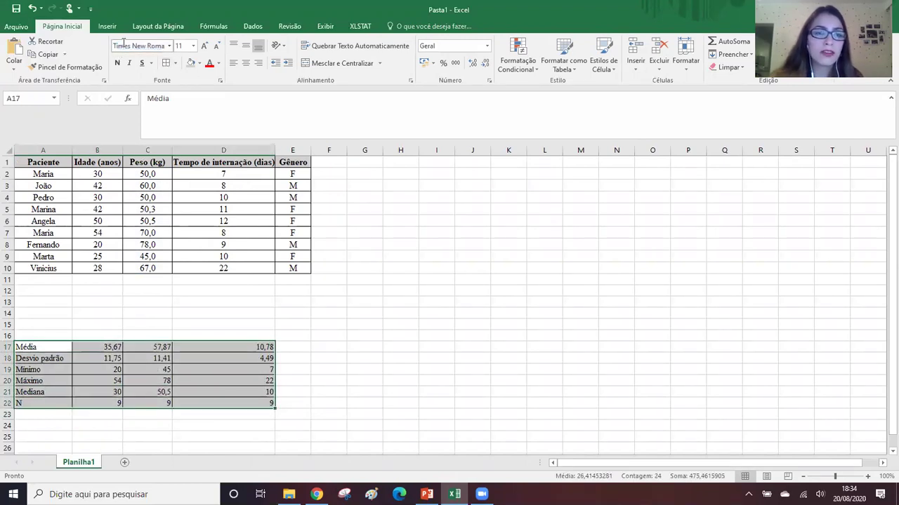
Step: Center the contents of the statistics table in A17:D22 and title it "Estatística descritiva" in cell A16
{"action": "left_click", "coordinate": [246, 64]}
{"action": "left_click", "coordinate": [403, 357]}
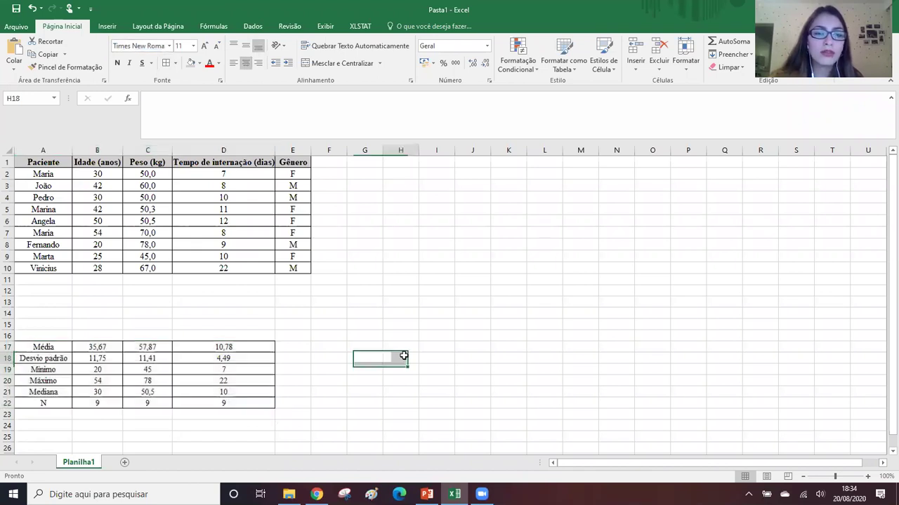
{"action": "left_click", "coordinate": [50, 336]}
{"action": "type", "text": "DE"}
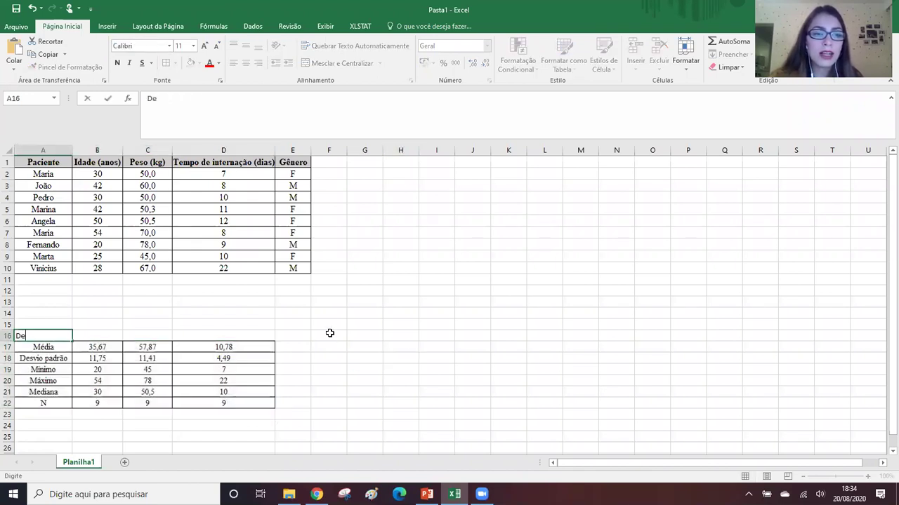
{"action": "key", "text": "BackSpace"}
{"action": "key", "text": "BackSpace"}
{"action": "type", "text": "Estatística descritiv"}
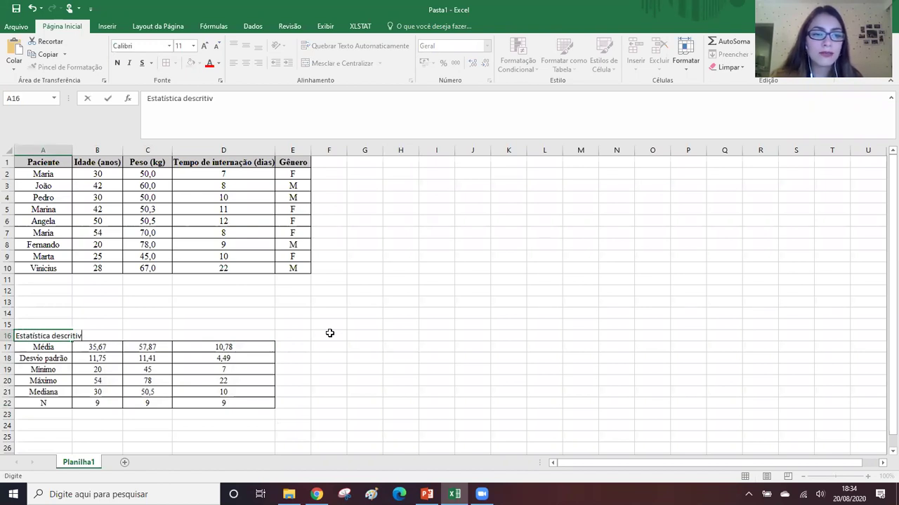
{"action": "type", "text": "a"}
{"action": "left_click", "coordinate": [64, 347]}
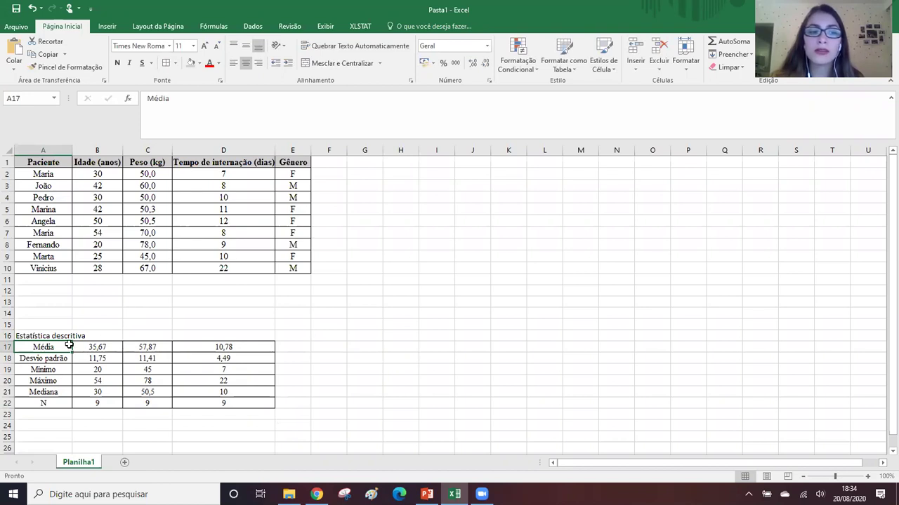
{"action": "left_click_drag", "start_coordinate": [60, 347], "coordinate": [61, 438]}
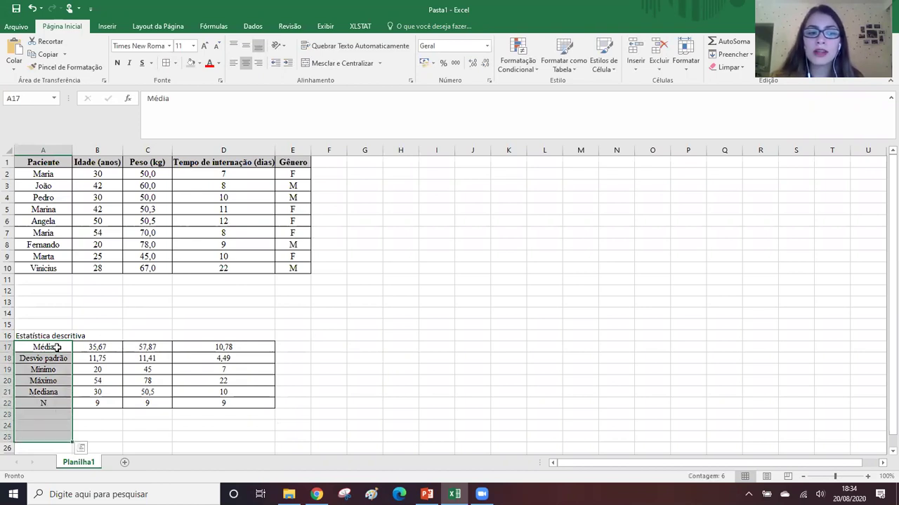
{"action": "left_click", "coordinate": [57, 347]}
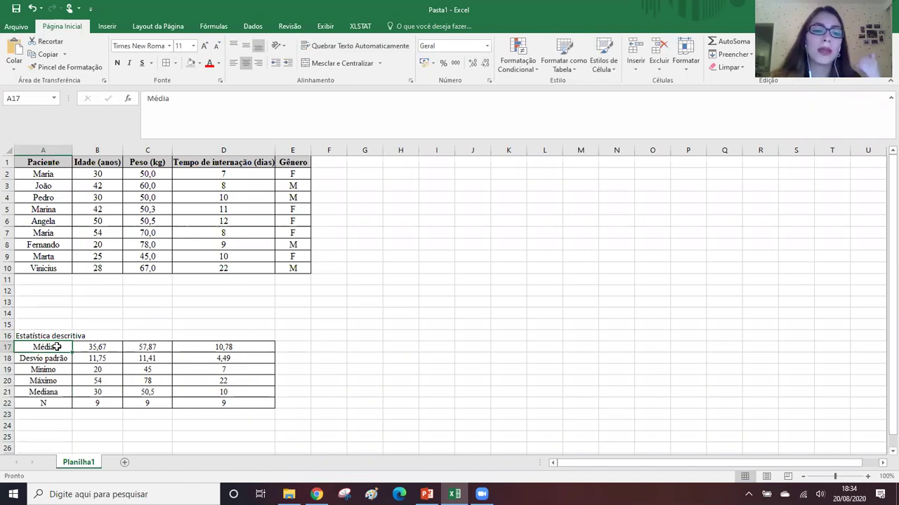
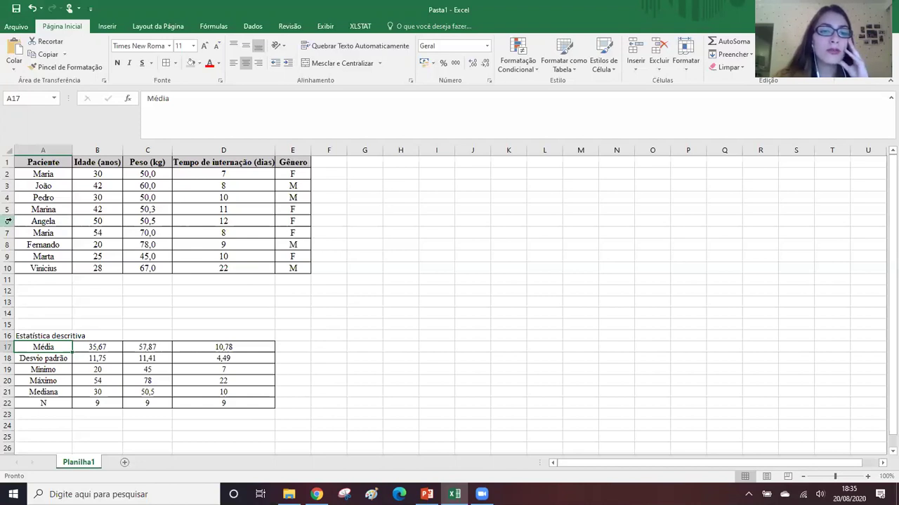
Step: Set the hospital stay (Tempo de internação) of the patient in row 6 to 24 days
{"action": "left_click", "coordinate": [9, 220]}
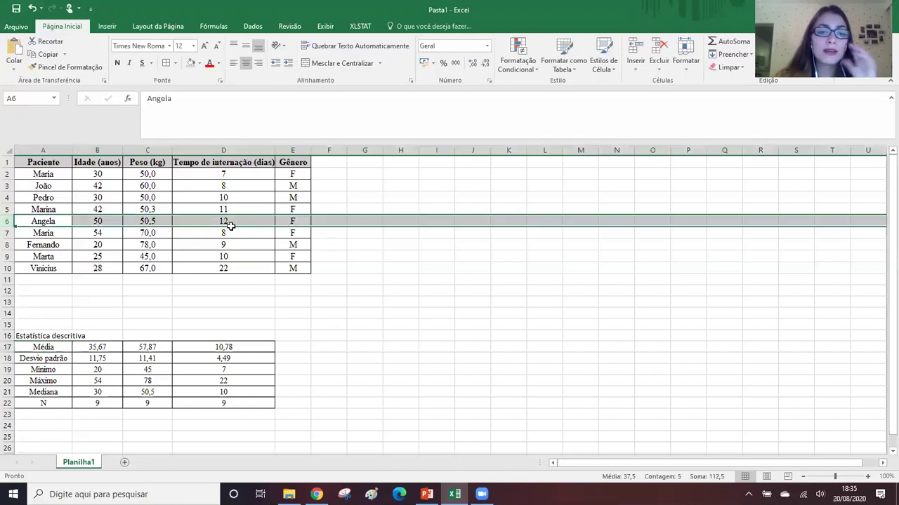
{"action": "left_click", "coordinate": [232, 221]}
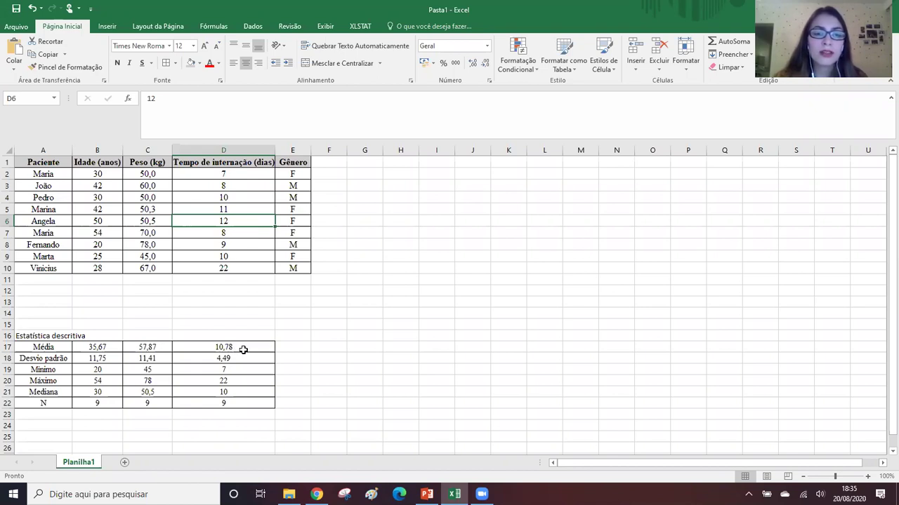
{"action": "type", "text": "24"}
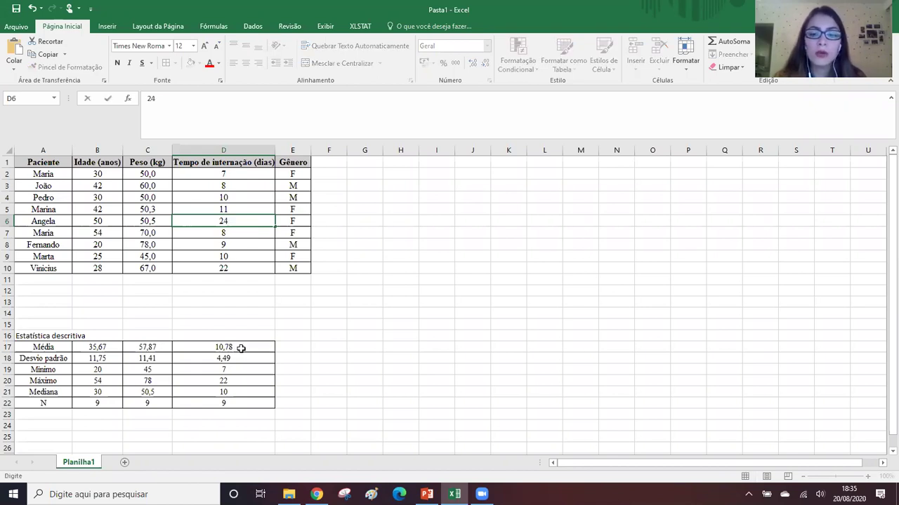
{"action": "key", "text": "Return"}
Step: Check the recalculated statistics for the hospital stay and inspect the cell range used by the mean formula in D17
{"action": "left_click", "coordinate": [239, 348]}
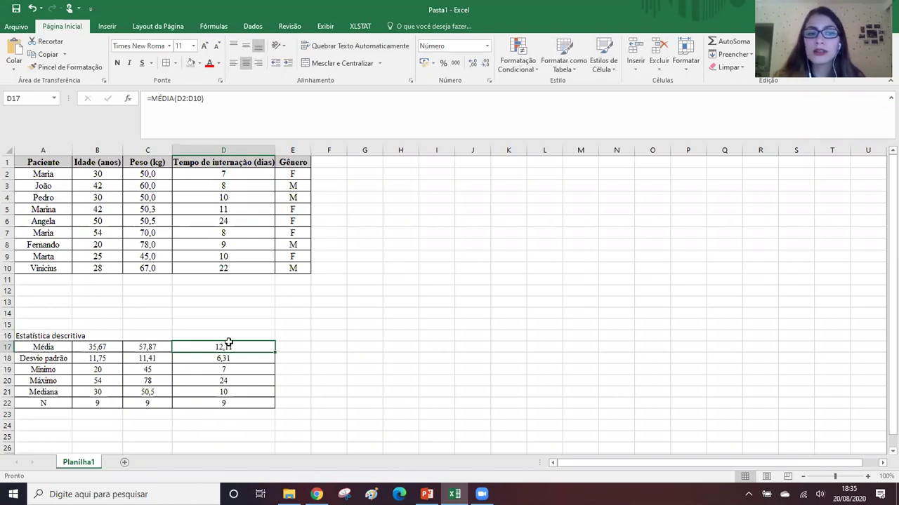
{"action": "left_click_drag", "start_coordinate": [52, 347], "coordinate": [215, 398]}
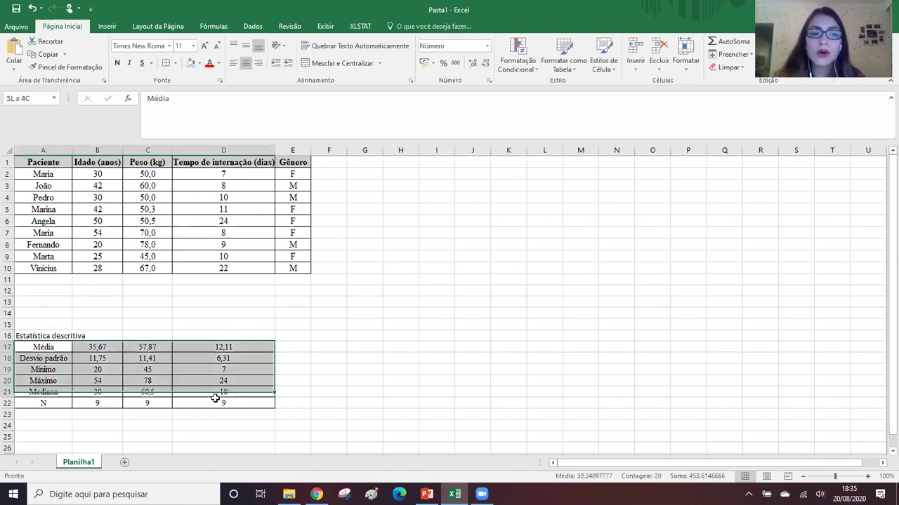
{"action": "double_click", "coordinate": [246, 344]}
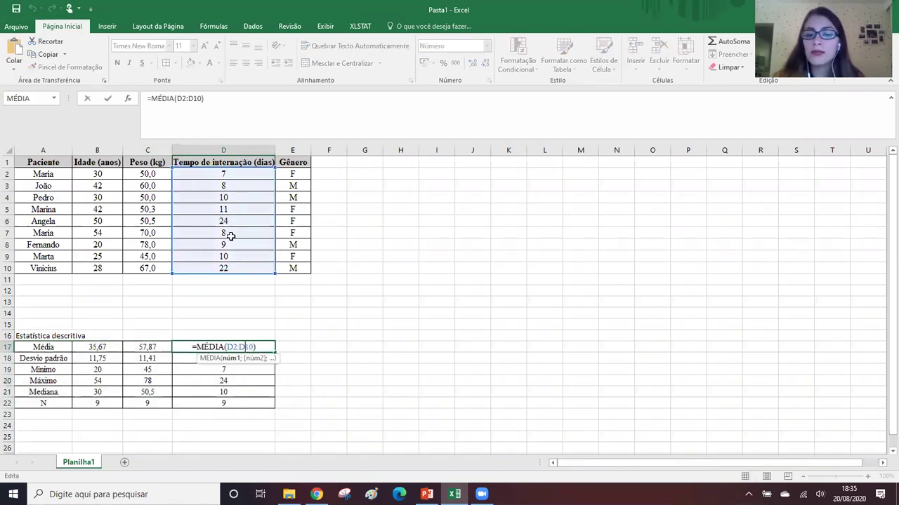
{"action": "key", "text": "Return"}
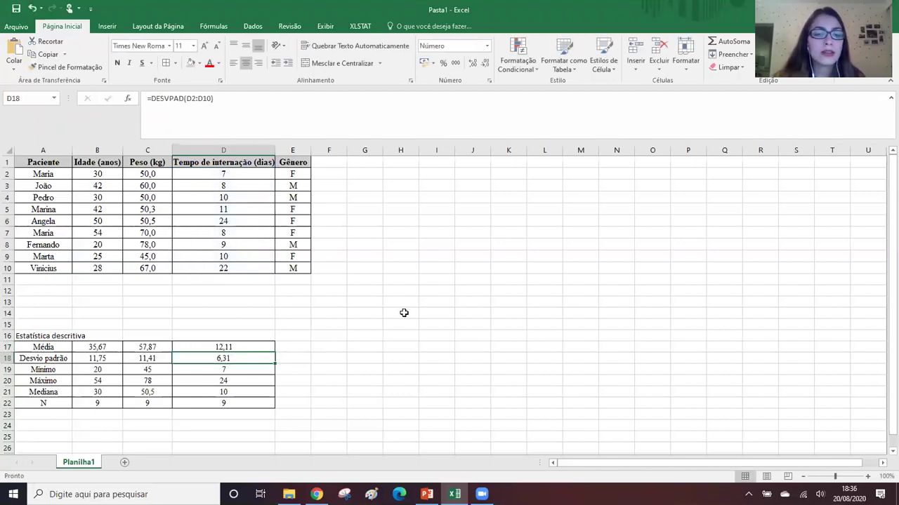
{"action": "left_click", "coordinate": [48, 345]}
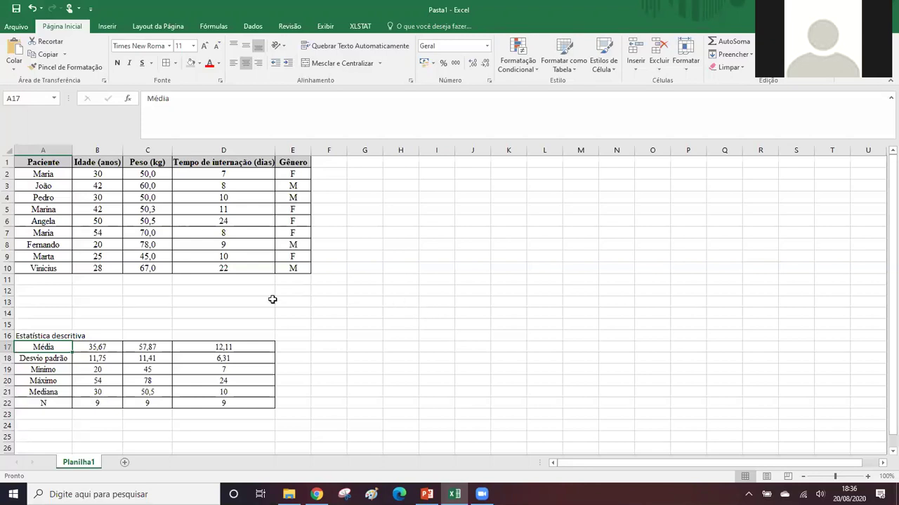
Step: Enter the labels "Feminino" in D13 and "Masculino" in D14
{"action": "left_click", "coordinate": [264, 298]}
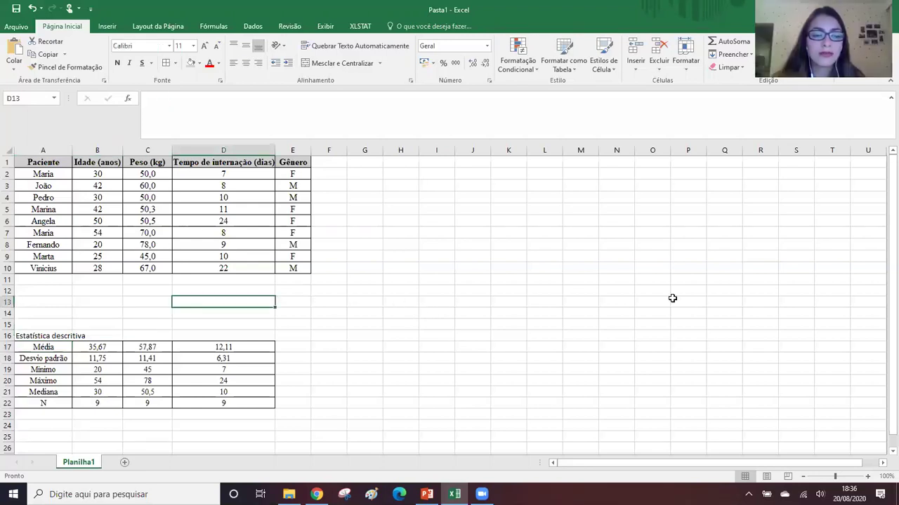
{"action": "type", "text": "Feminino"}
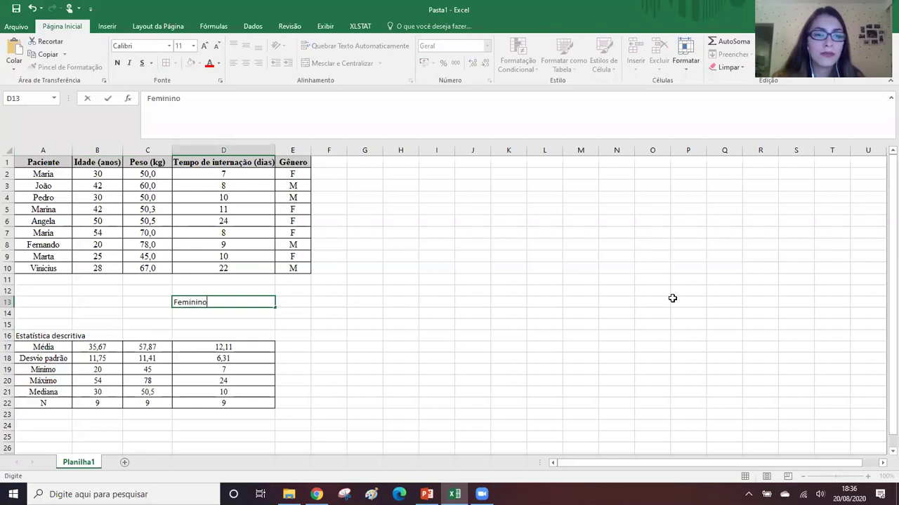
{"action": "key", "text": "Return"}
{"action": "type", "text": "Masculino"}
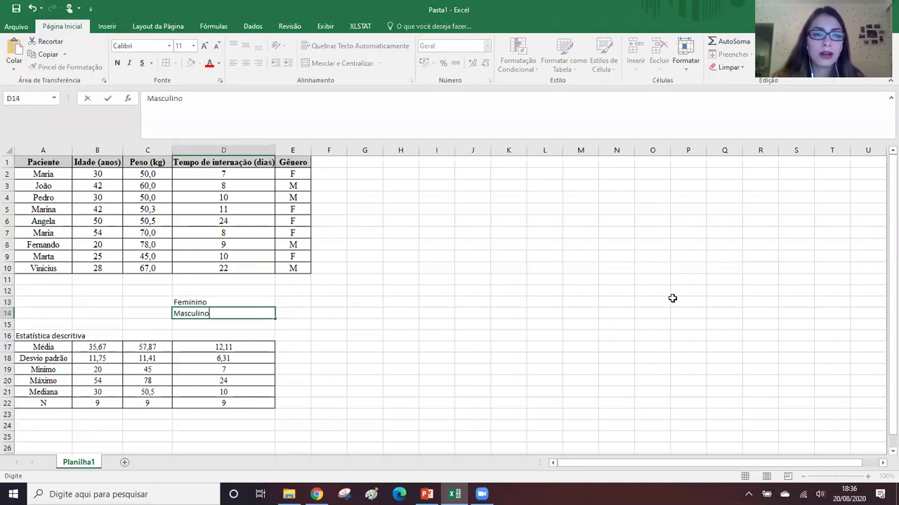
{"action": "key", "text": "Tab"}
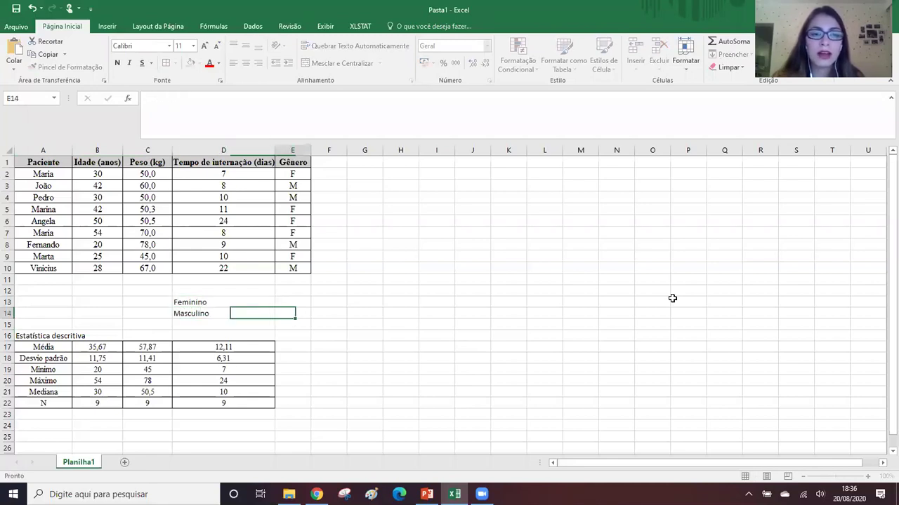
Step: Review the statistics block, the numeric patient data and each F entry in the Gênero column
{"action": "left_click_drag", "start_coordinate": [58, 349], "coordinate": [227, 403]}
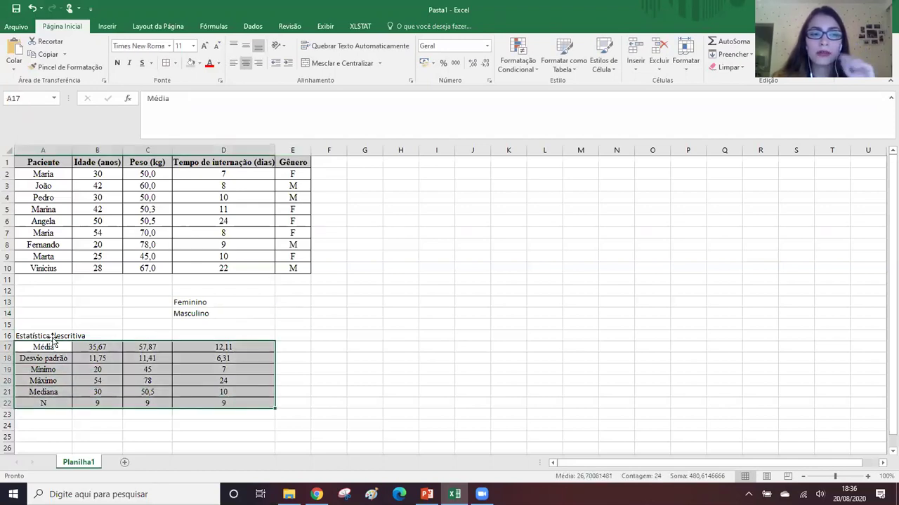
{"action": "left_click_drag", "start_coordinate": [51, 337], "coordinate": [227, 395]}
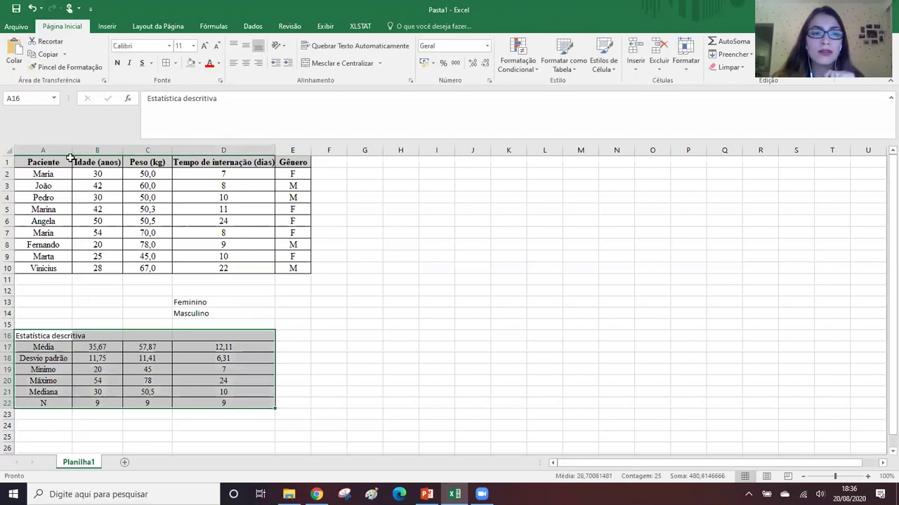
{"action": "left_click_drag", "start_coordinate": [104, 178], "coordinate": [225, 266]}
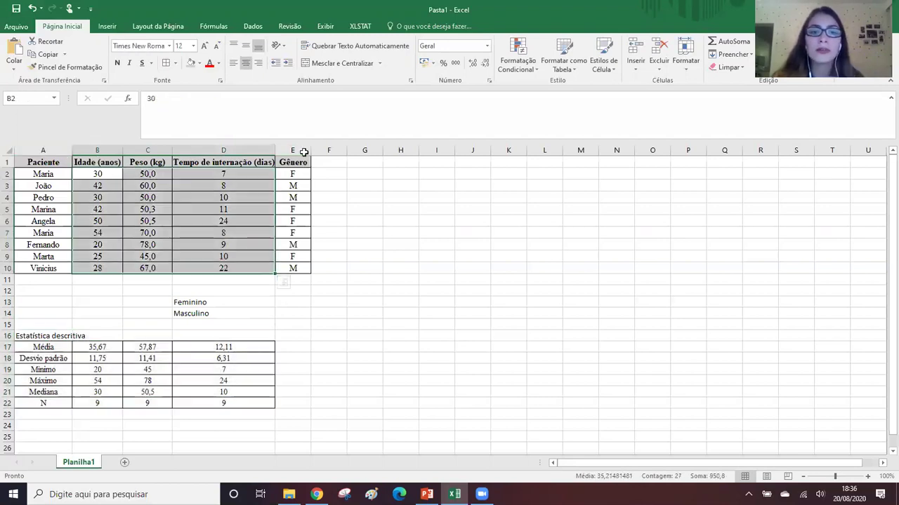
{"action": "left_click_drag", "start_coordinate": [296, 163], "coordinate": [303, 275]}
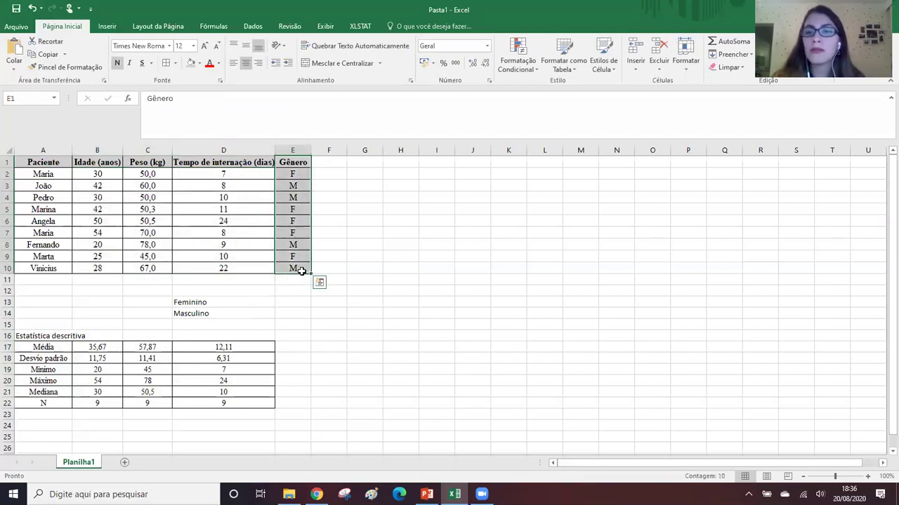
{"action": "left_click_drag", "start_coordinate": [237, 305], "coordinate": [298, 313]}
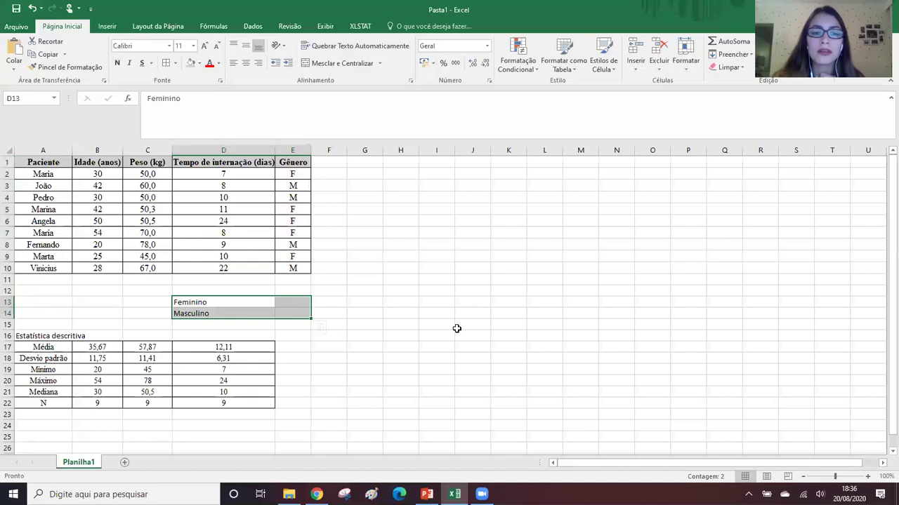
{"action": "left_click", "coordinate": [293, 303]}
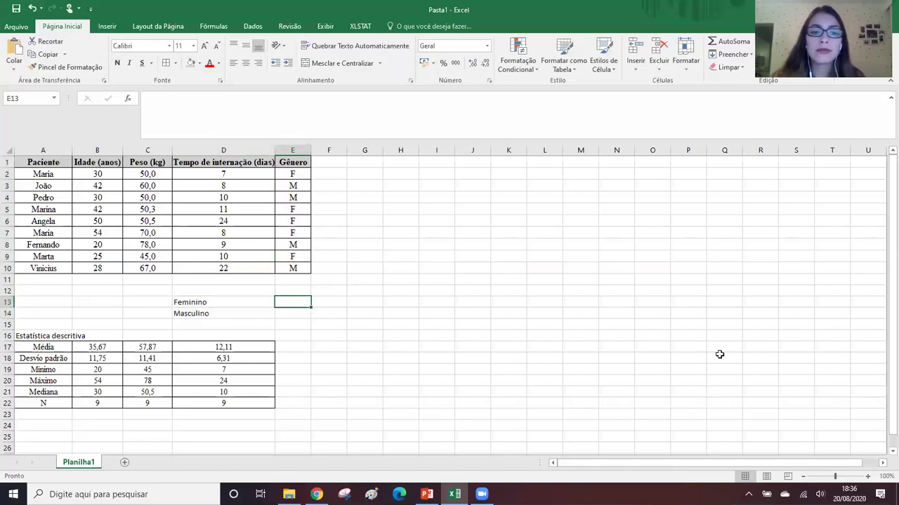
{"action": "left_click", "coordinate": [299, 173]}
{"action": "left_click", "coordinate": [296, 209]}
{"action": "left_click", "coordinate": [301, 223]}
{"action": "left_click", "coordinate": [301, 232]}
{"action": "left_click", "coordinate": [299, 258]}
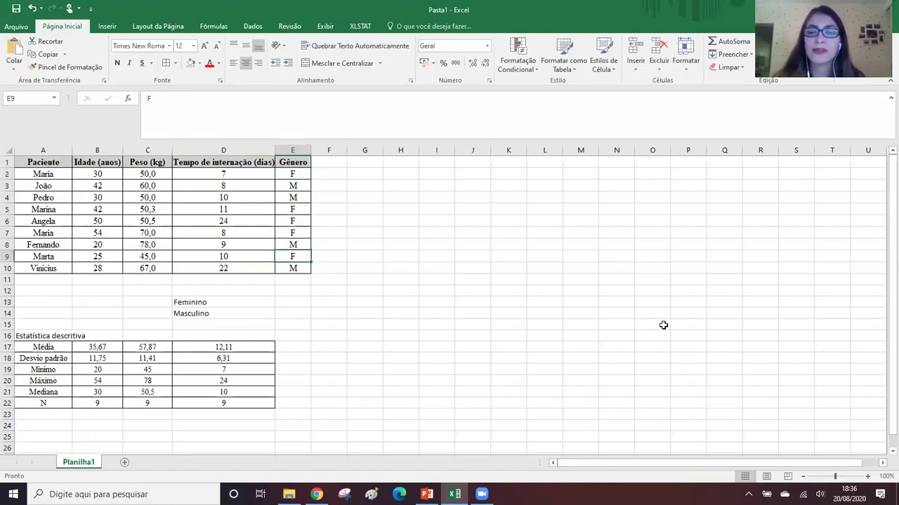
Step: Enter the formula =CONT.SE(E2:E10;F) in E13 to count the female patients
{"action": "key", "text": "Down"}
{"action": "key", "text": "Down"}
{"action": "key", "text": "Down"}
{"action": "key", "text": "Down"}
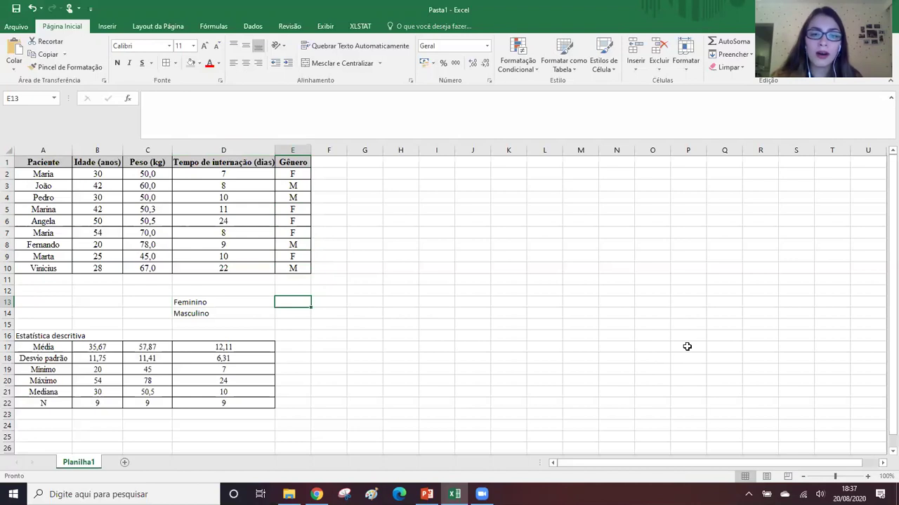
{"action": "type", "text": "=CONT"}
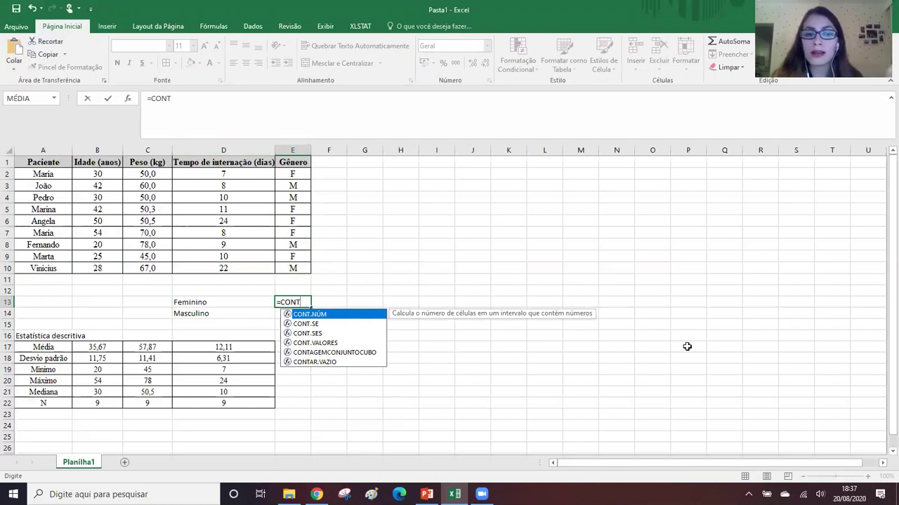
{"action": "type", "text": "."}
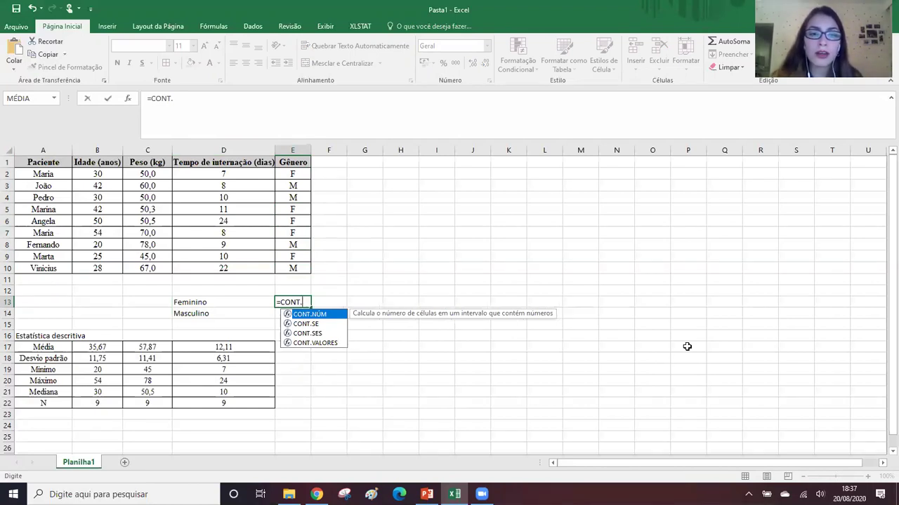
{"action": "type", "text": "SE"}
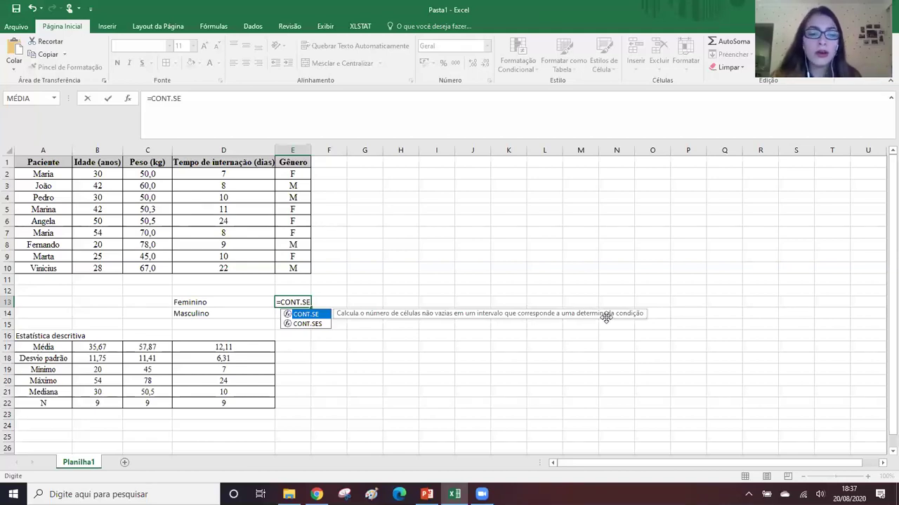
{"action": "type", "text": "("}
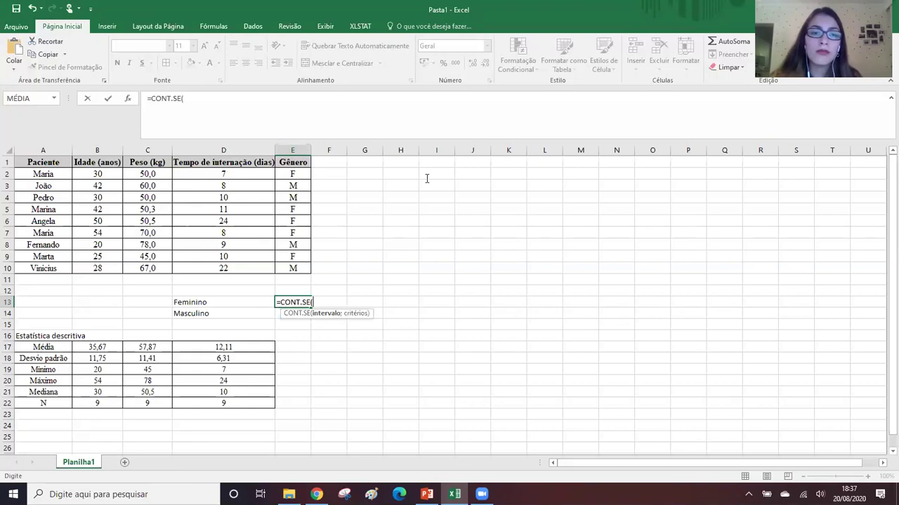
{"action": "left_click_drag", "start_coordinate": [305, 177], "coordinate": [305, 268]}
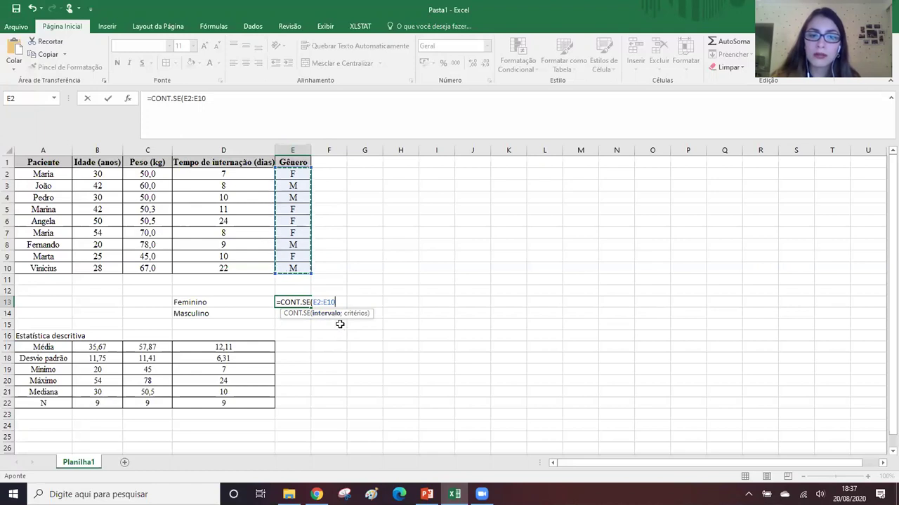
{"action": "type", "text": ";"}
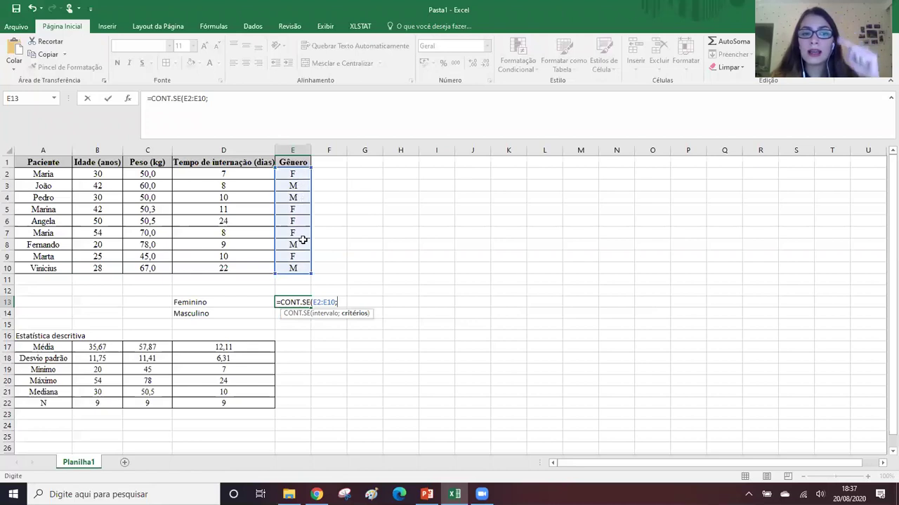
{"action": "type", "text": "F"}
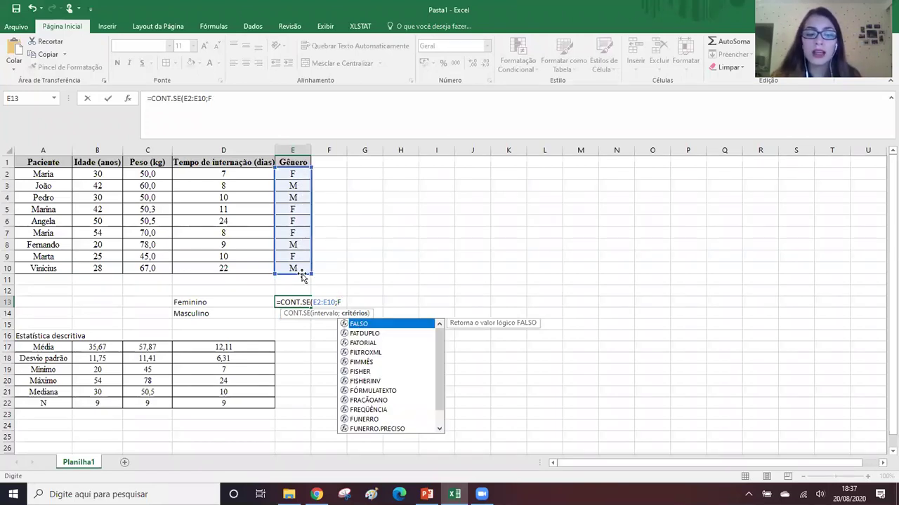
{"action": "type", "text": ")"}
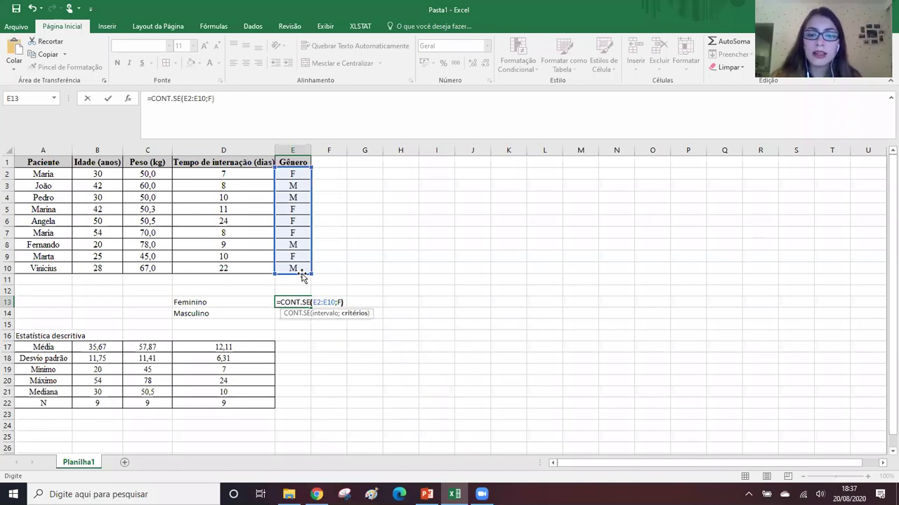
{"action": "key", "text": "Return"}
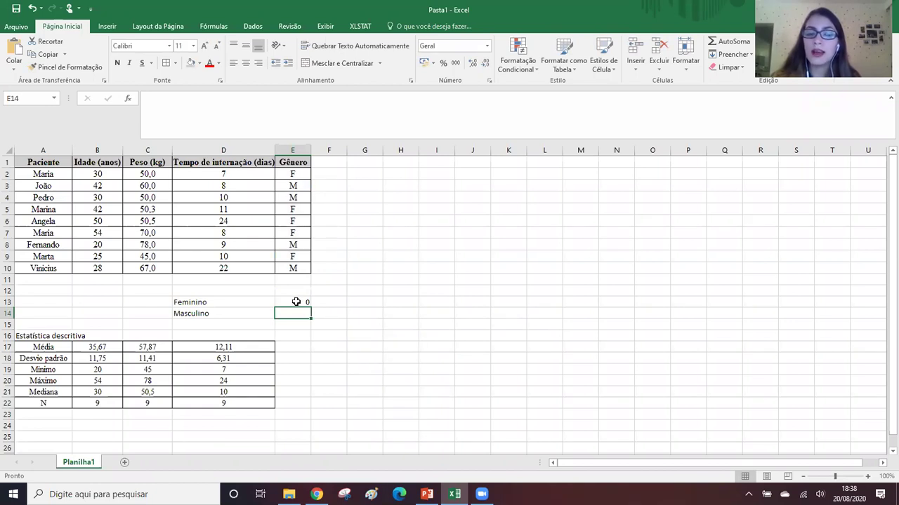
Step: Enclose the F criterion of the CONT.SE formula in E13 in double quotation marks
{"action": "left_click", "coordinate": [296, 302]}
{"action": "double_click", "coordinate": [296, 302]}
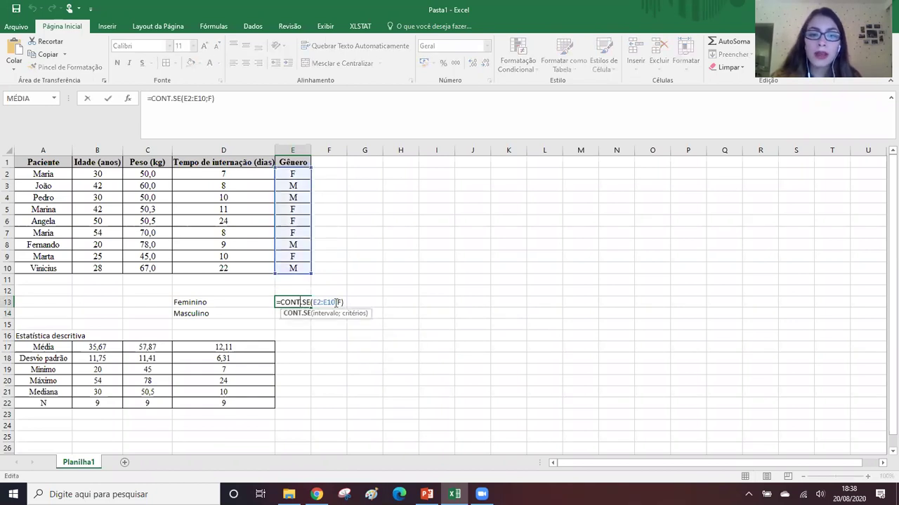
{"action": "left_click", "coordinate": [341, 302]}
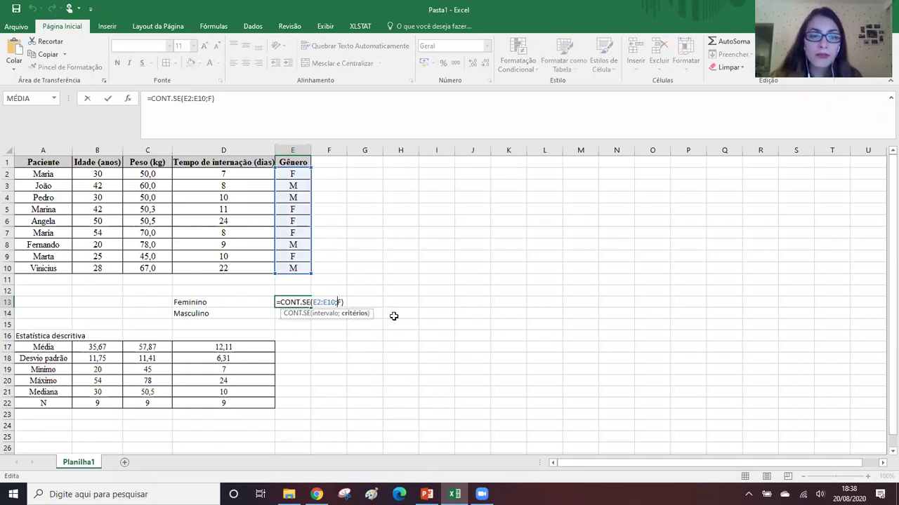
{"action": "type", "text": "\""}
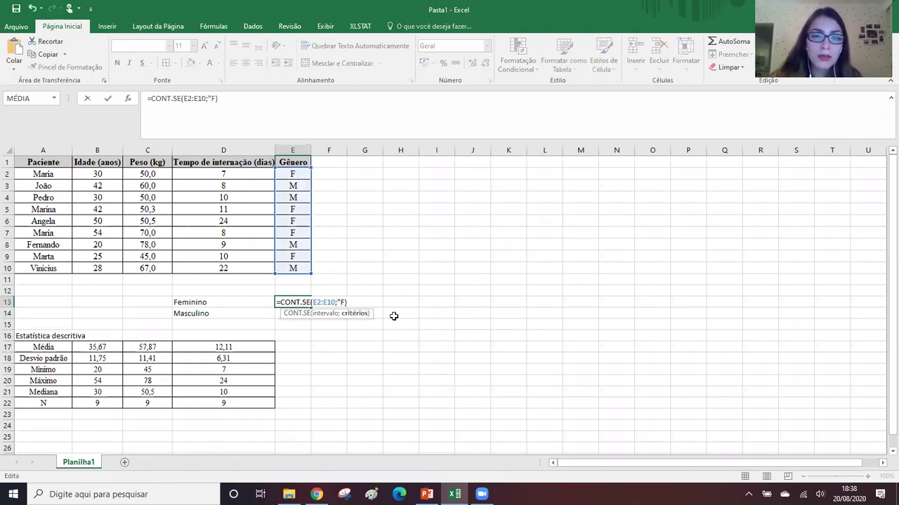
{"action": "left_click", "coordinate": [342, 313]}
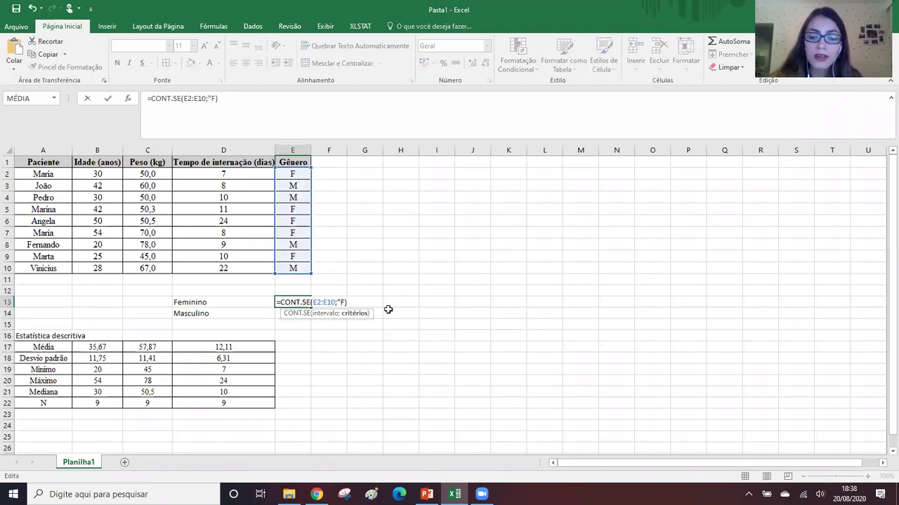
{"action": "type", "text": "\""}
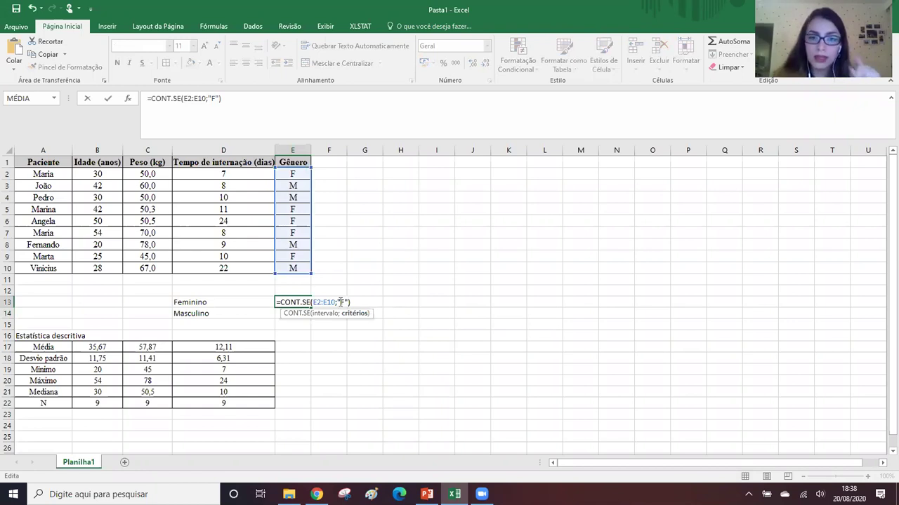
Step: Try "Feminino" as the criterion in E13, restore it to "F" and commit the formula
{"action": "type", "text": "eminino"}
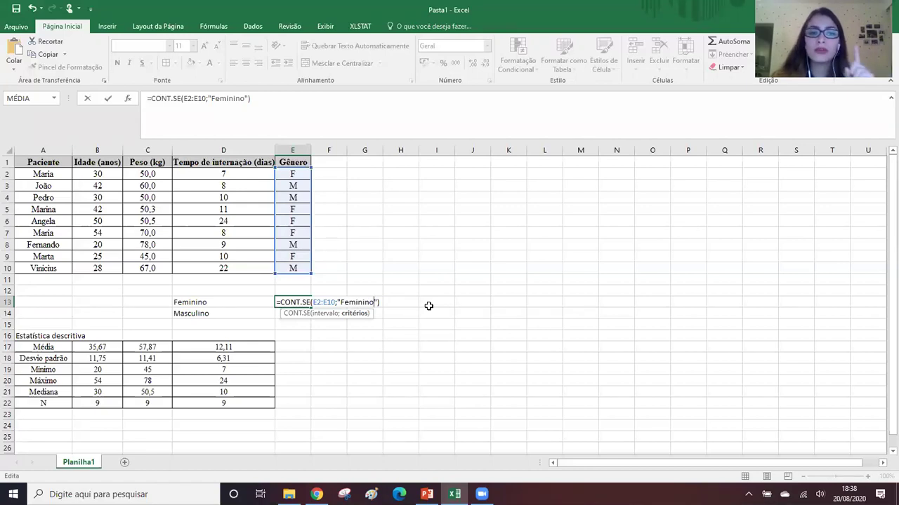
{"action": "key", "text": "BackSpace"}
{"action": "key", "text": "BackSpace"}
{"action": "key", "text": "BackSpace"}
{"action": "key", "text": "BackSpace"}
{"action": "key", "text": "BackSpace"}
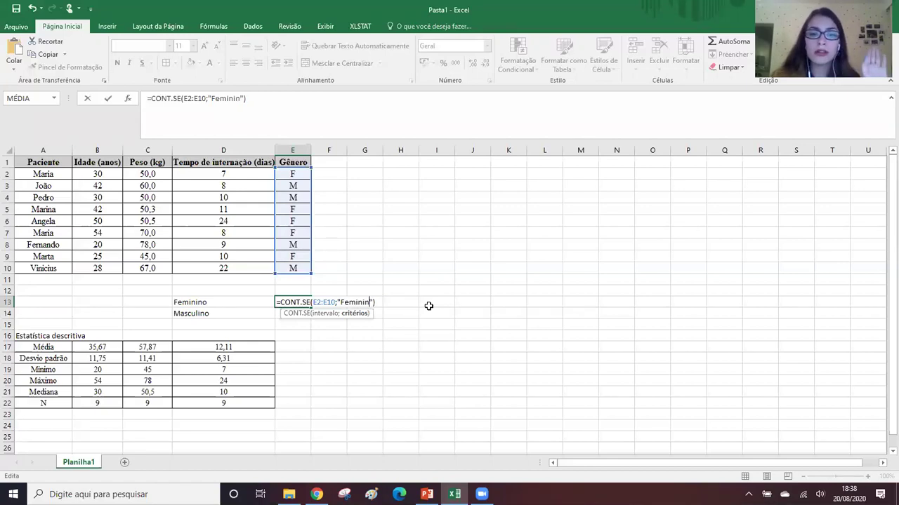
{"action": "key", "text": "BackSpace"}
{"action": "key", "text": "BackSpace"}
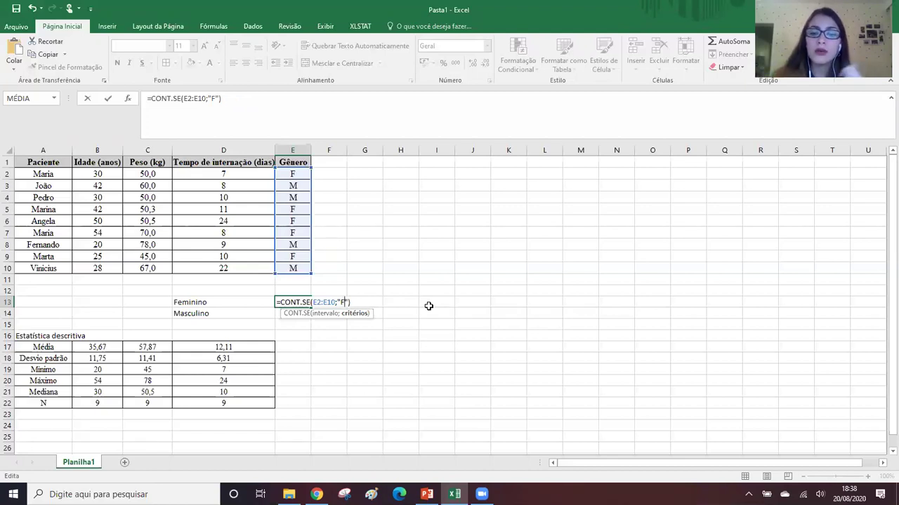
{"action": "key", "text": "Return"}
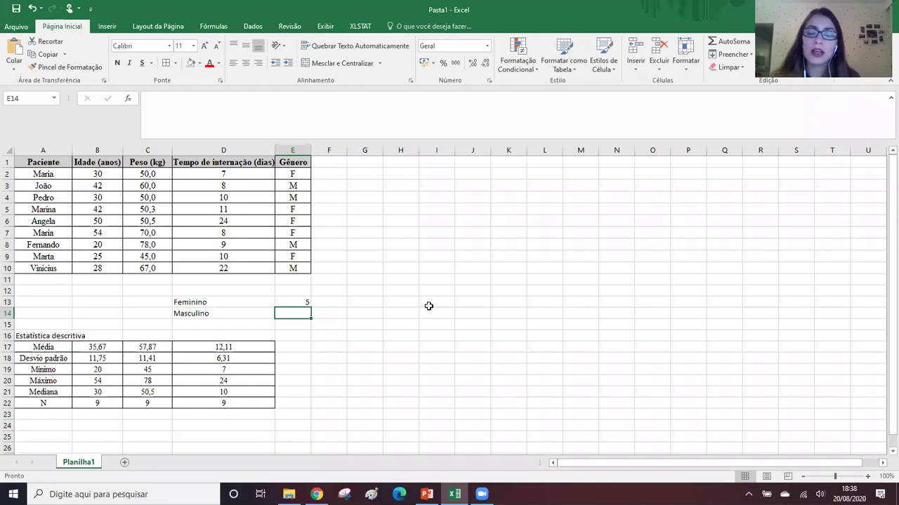
Step: Compare the structure of the MÉDIA formula in B17 with the range and criterion of the CONT.SE formula in E13
{"action": "double_click", "coordinate": [111, 346]}
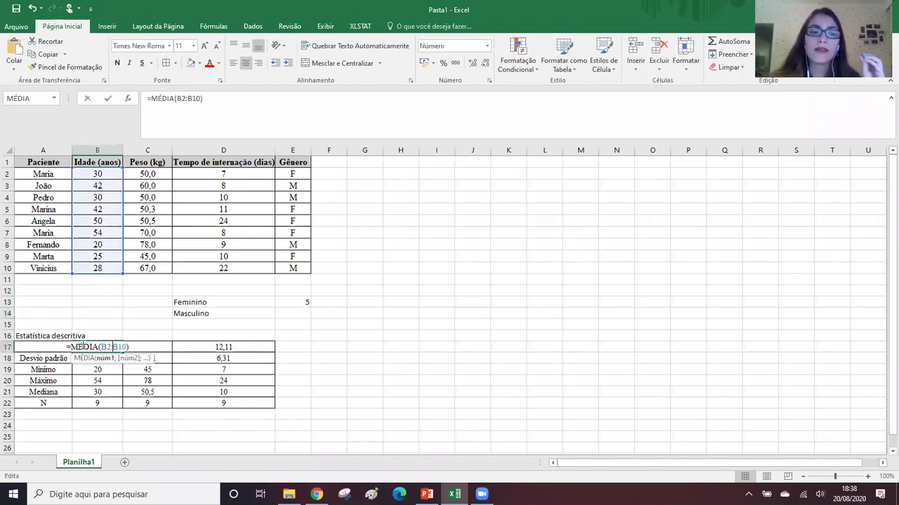
{"action": "left_click_drag", "start_coordinate": [70, 347], "coordinate": [99, 347]}
{"action": "left_click", "coordinate": [123, 346]}
{"action": "key", "text": "Return"}
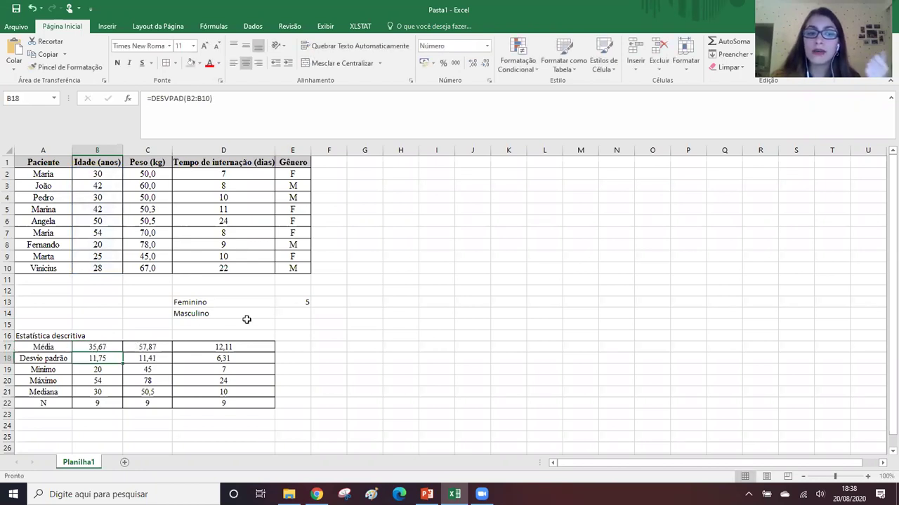
{"action": "double_click", "coordinate": [298, 302]}
{"action": "left_click_drag", "start_coordinate": [314, 303], "coordinate": [349, 302]}
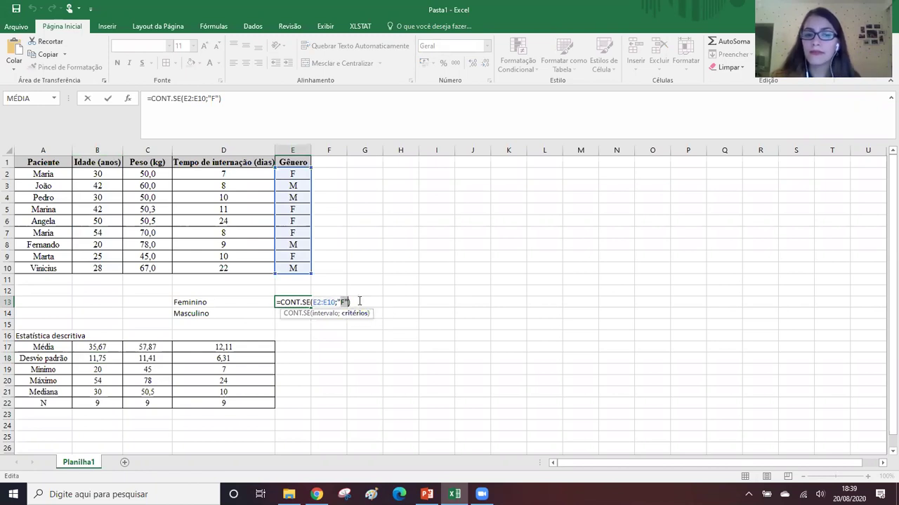
{"action": "left_click", "coordinate": [359, 301]}
{"action": "key", "text": "Return"}
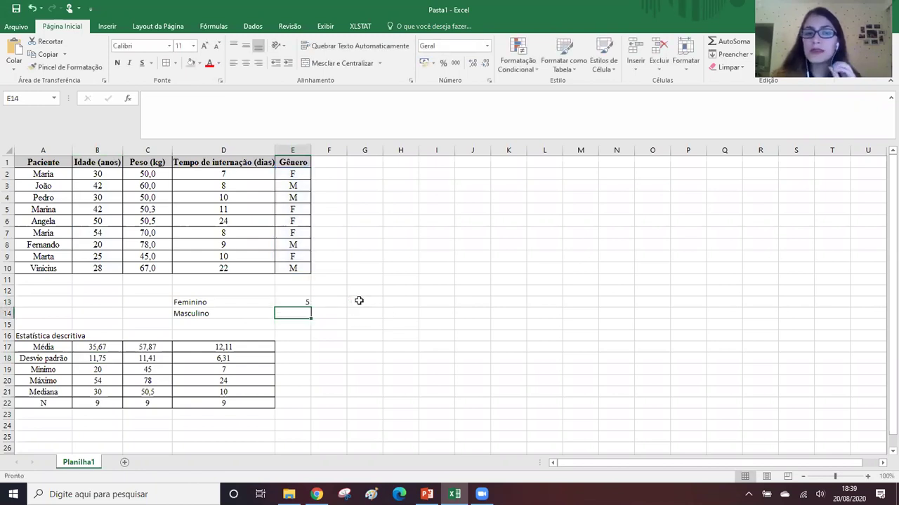
{"action": "type", "text": "="}
{"action": "key", "text": "BackSpace"}
{"action": "left_click", "coordinate": [360, 300]}
Step: Enter the formula =CONT.SE(E2:E10;"M") in E14 to count the male patients
{"action": "left_click", "coordinate": [293, 313]}
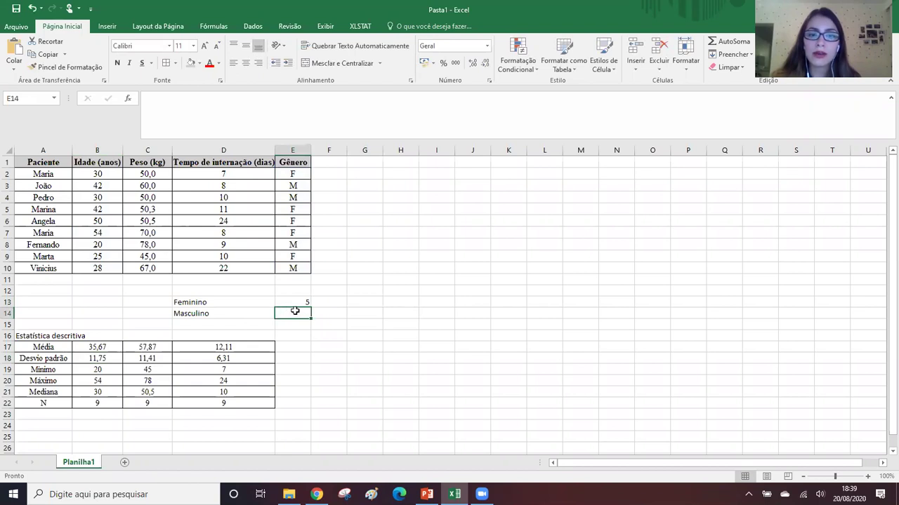
{"action": "left_click", "coordinate": [338, 115]}
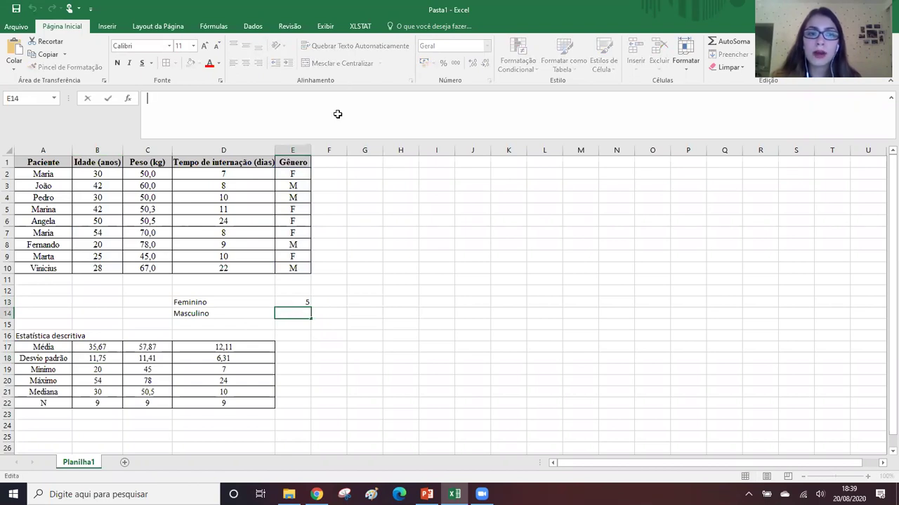
{"action": "type", "text": "=C"}
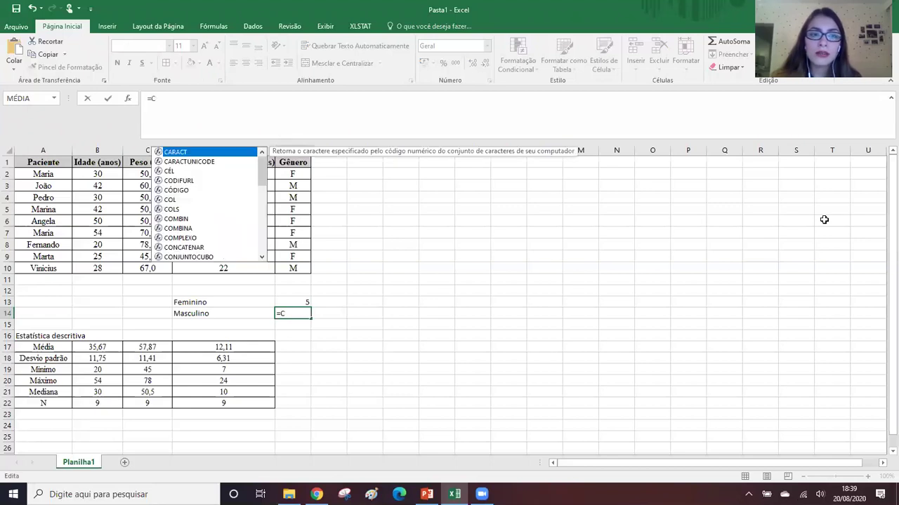
{"action": "type", "text": "ONT."}
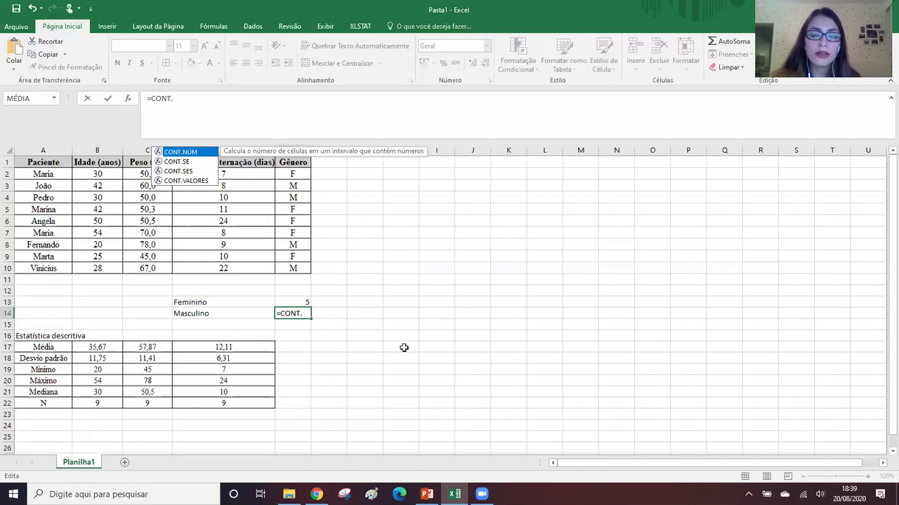
{"action": "type", "text": "SE"}
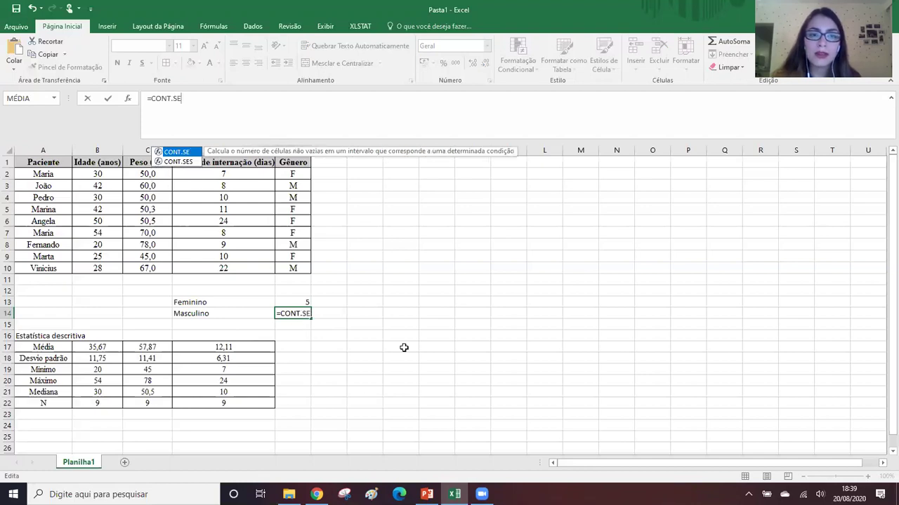
{"action": "type", "text": "("}
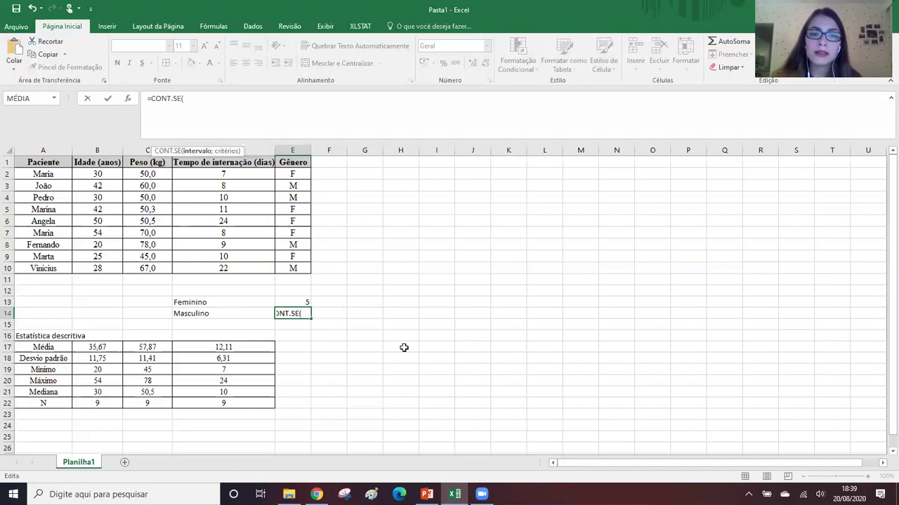
{"action": "left_click_drag", "start_coordinate": [295, 172], "coordinate": [305, 268]}
{"action": "type", "text": ";\""}
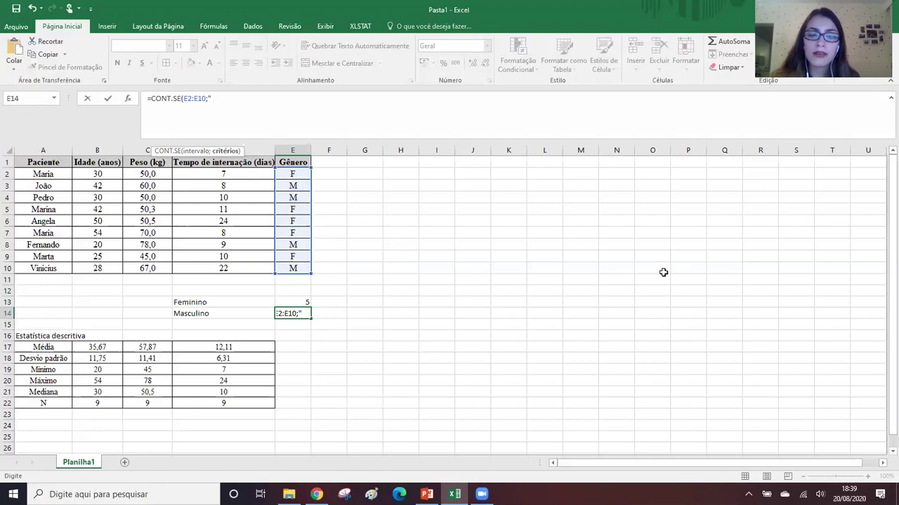
{"action": "type", "text": "M\""}
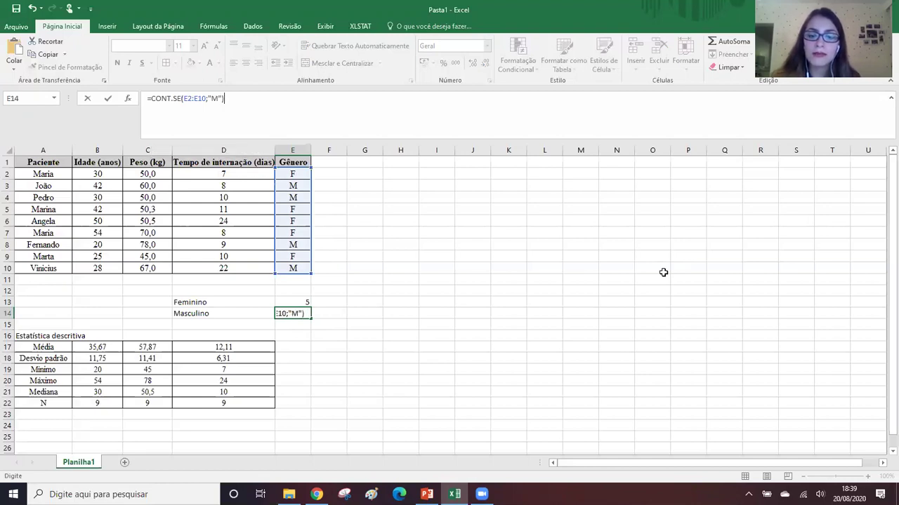
{"action": "key", "text": "Return"}
Step: Inspect the function name, range and criterion of the CONT.SE formula in E14, leaving it as it is
{"action": "double_click", "coordinate": [292, 313]}
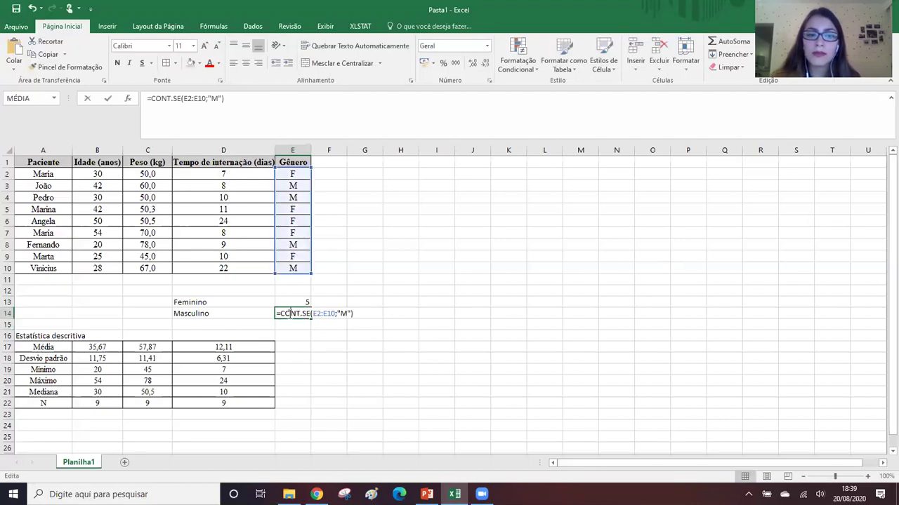
{"action": "left_click", "coordinate": [279, 314]}
{"action": "left_click_drag", "start_coordinate": [279, 314], "coordinate": [333, 314]}
{"action": "left_click", "coordinate": [340, 313]}
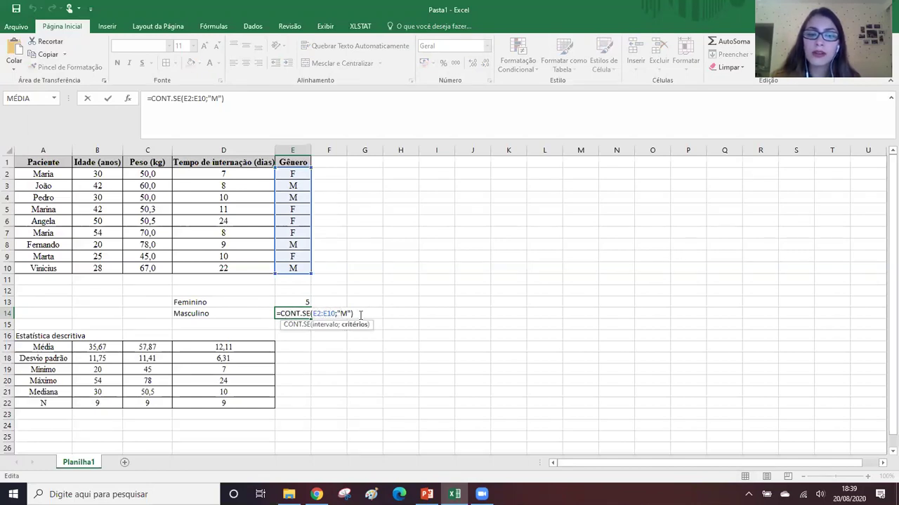
{"action": "left_click", "coordinate": [353, 314]}
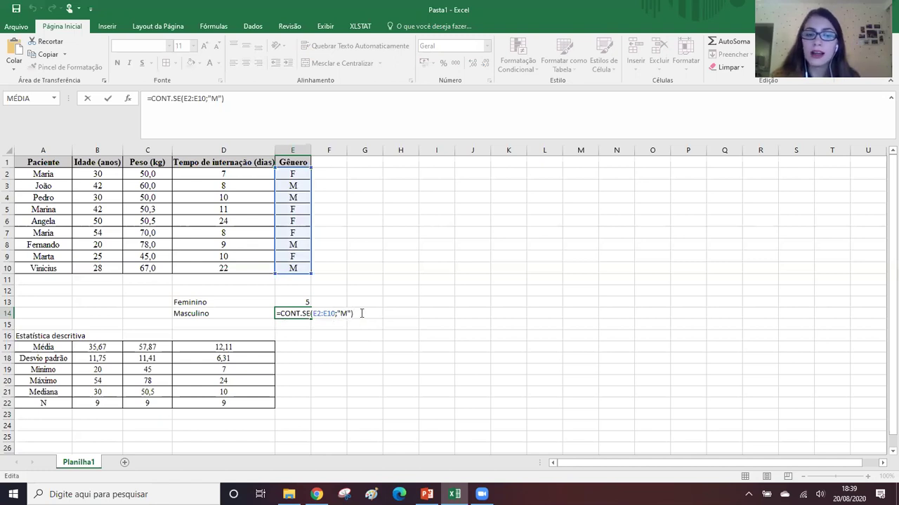
{"action": "key", "text": "Return"}
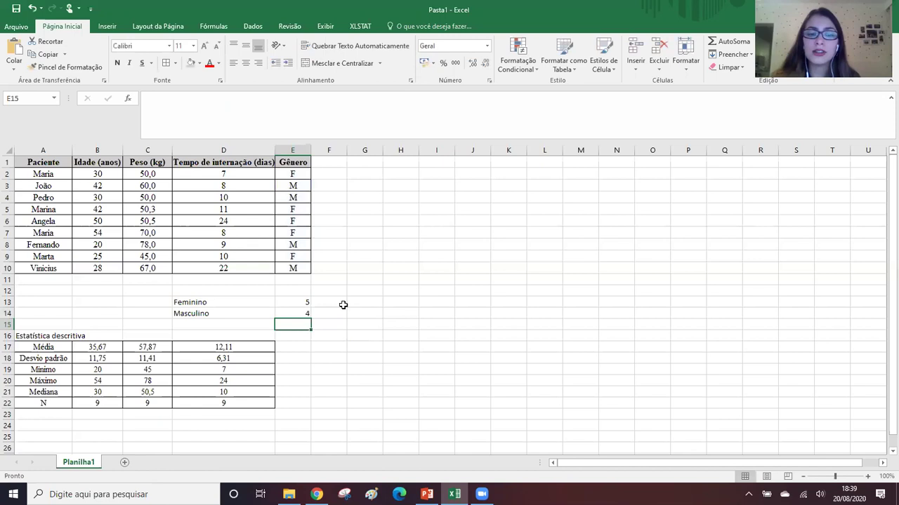
Step: Check the CONT.SE cells E13 and E14 against their Feminino and Masculino labels
{"action": "left_click", "coordinate": [287, 314]}
{"action": "left_click", "coordinate": [302, 302]}
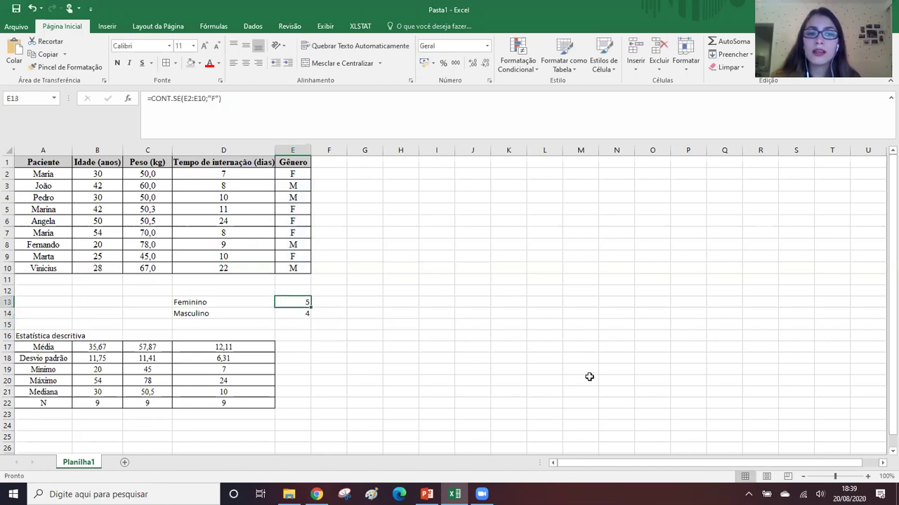
{"action": "left_click_drag", "start_coordinate": [301, 304], "coordinate": [302, 310]}
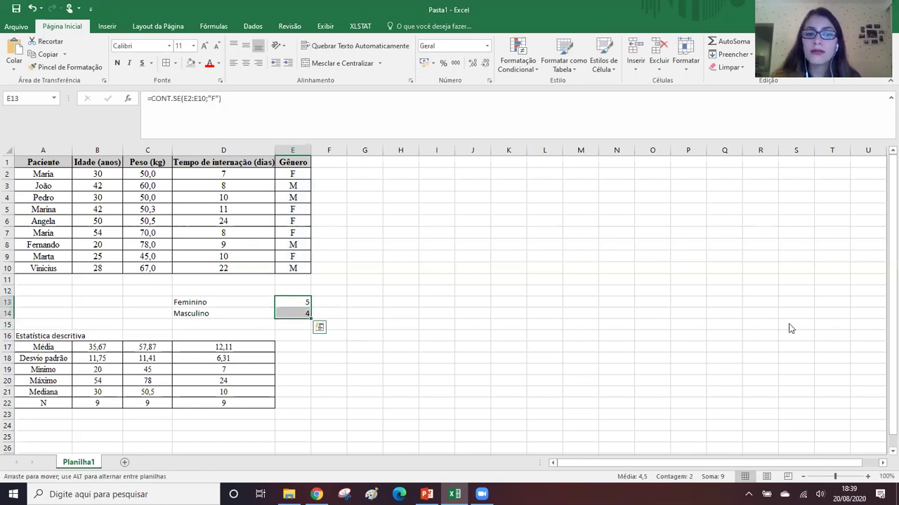
{"action": "left_click", "coordinate": [295, 302]}
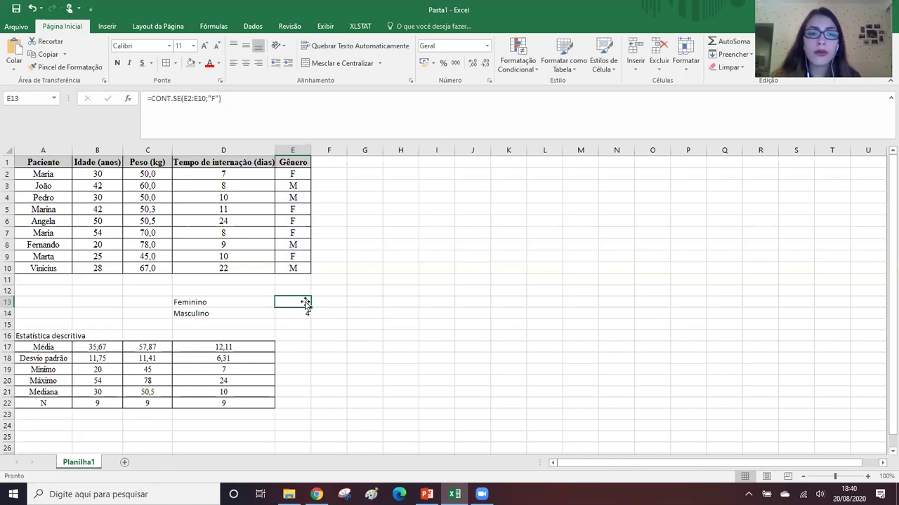
{"action": "left_click", "coordinate": [217, 302]}
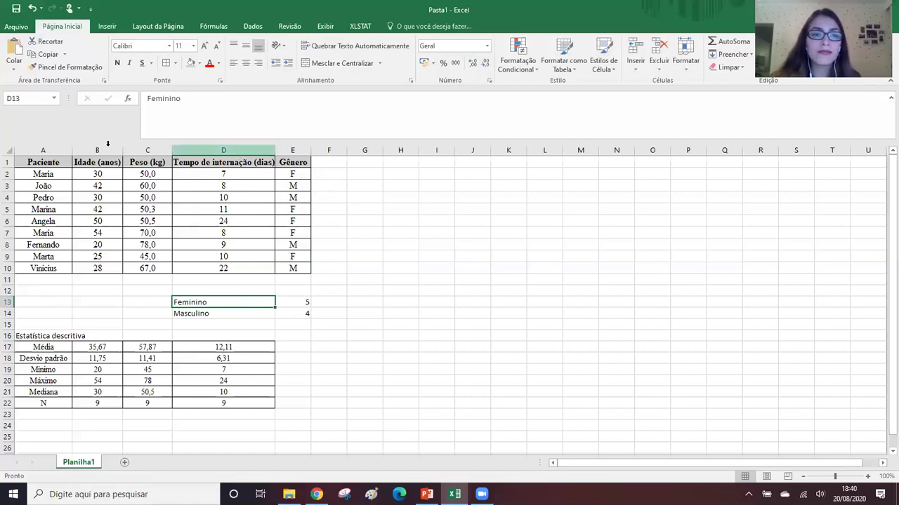
Step: Turn on filtering for the header row of the patient table
{"action": "left_click", "coordinate": [98, 163]}
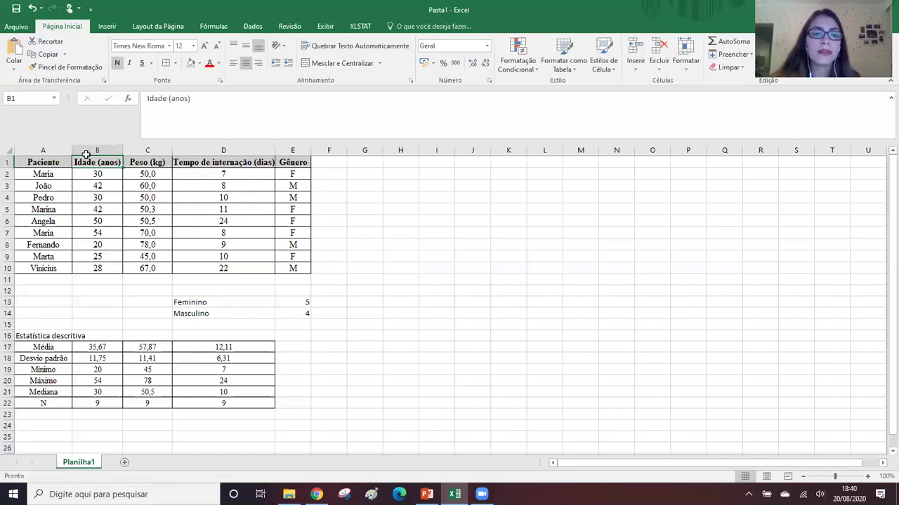
{"action": "left_click", "coordinate": [254, 163]}
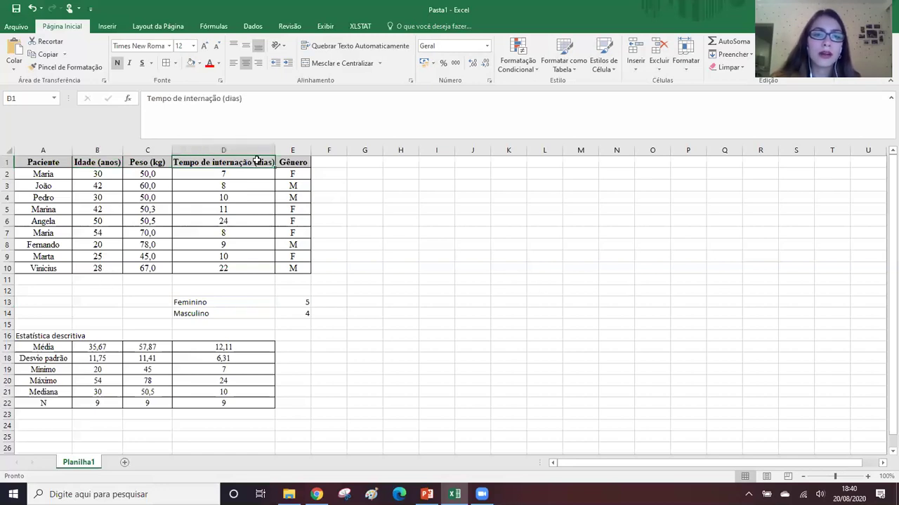
{"action": "left_click", "coordinate": [253, 27]}
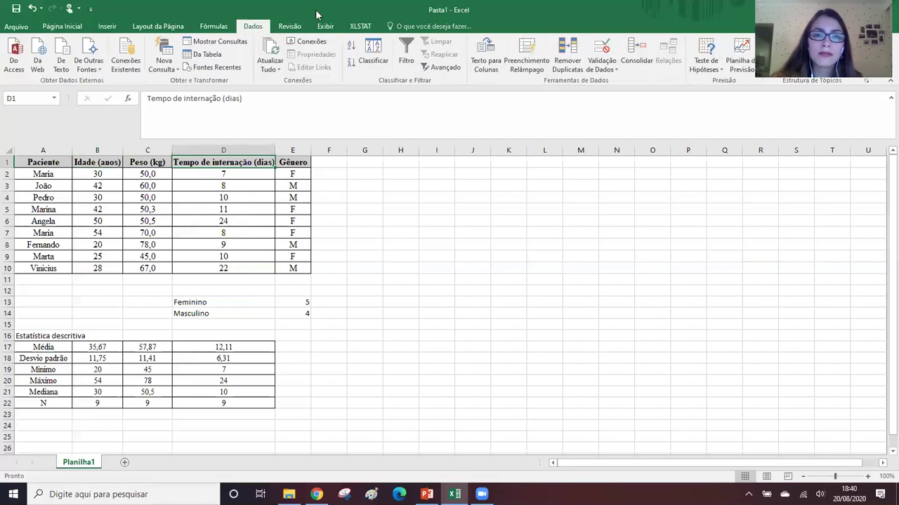
{"action": "left_click", "coordinate": [405, 63]}
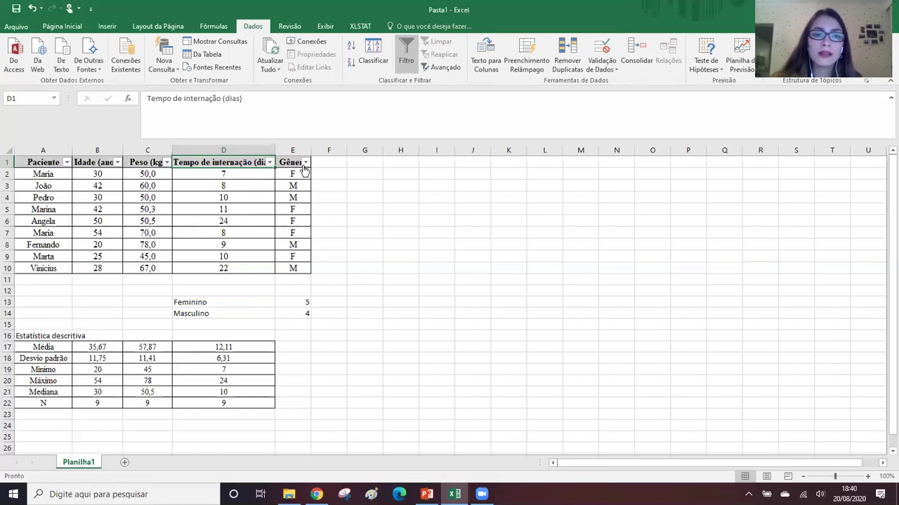
{"action": "left_click", "coordinate": [408, 59]}
{"action": "left_click", "coordinate": [408, 59]}
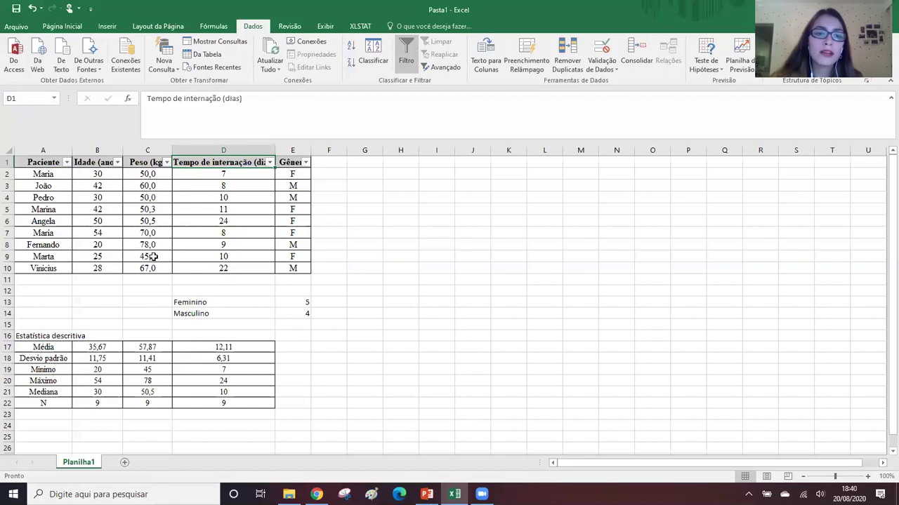
Step: Filter the Peso (kg) column to show only the value 50,0 and examine the matching patient rows
{"action": "left_click_drag", "start_coordinate": [153, 173], "coordinate": [61, 174]}
{"action": "left_click", "coordinate": [152, 197]}
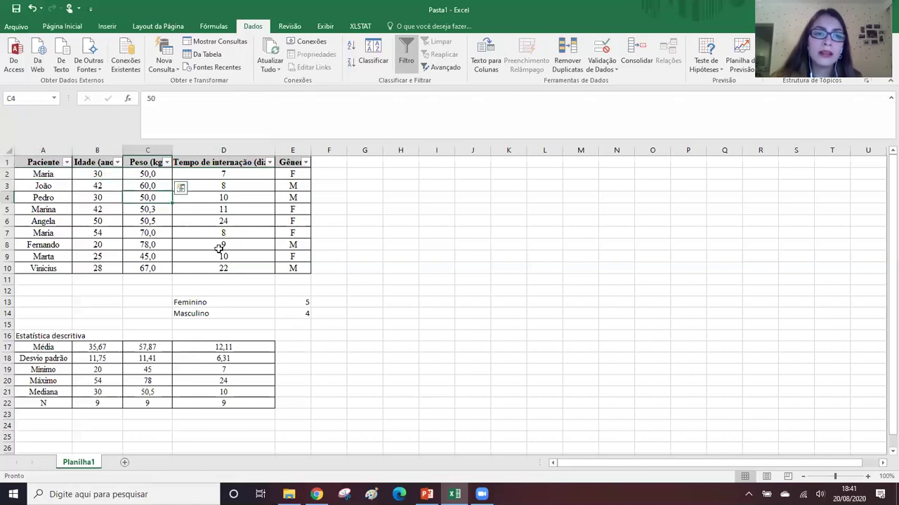
{"action": "left_click_drag", "start_coordinate": [152, 197], "coordinate": [57, 198]}
{"action": "left_click", "coordinate": [161, 197]}
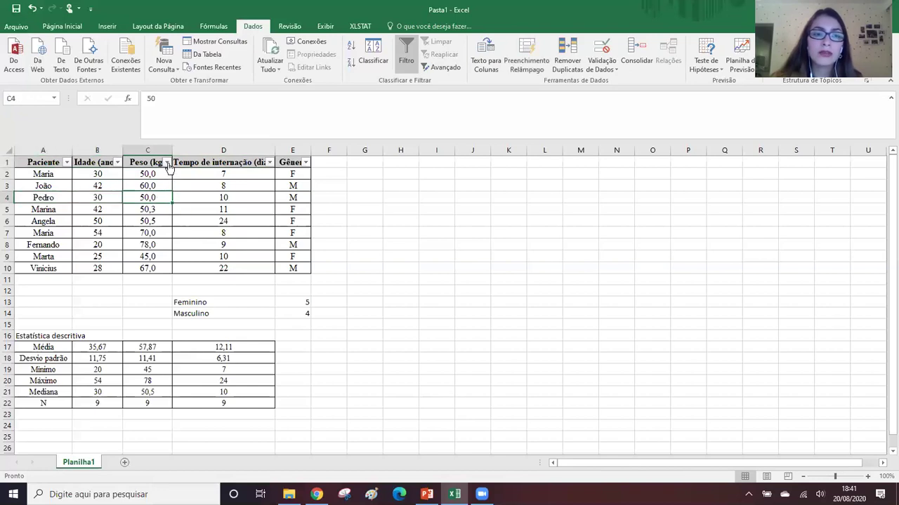
{"action": "left_click", "coordinate": [167, 163]}
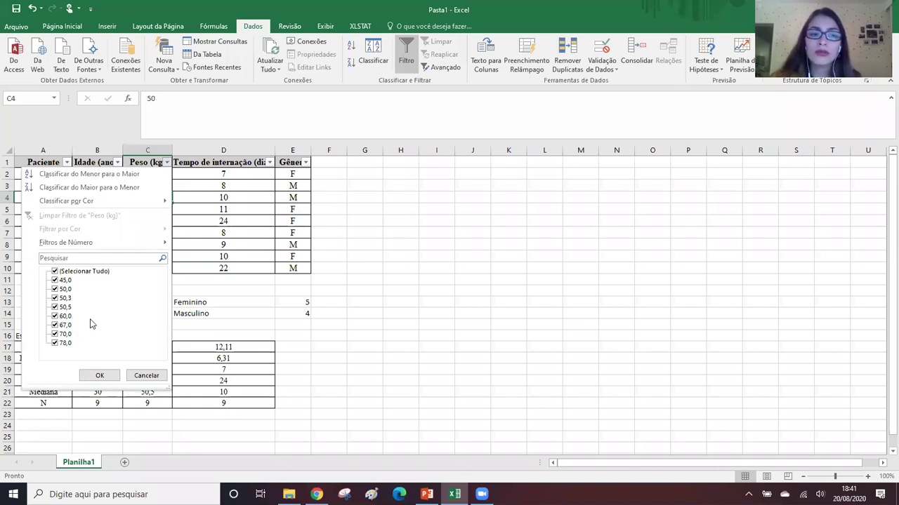
{"action": "left_click", "coordinate": [55, 272]}
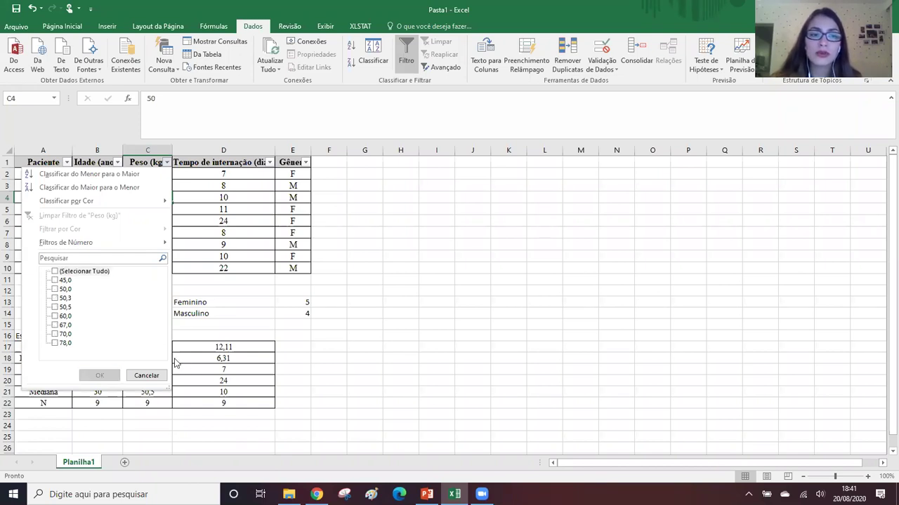
{"action": "left_click", "coordinate": [55, 290]}
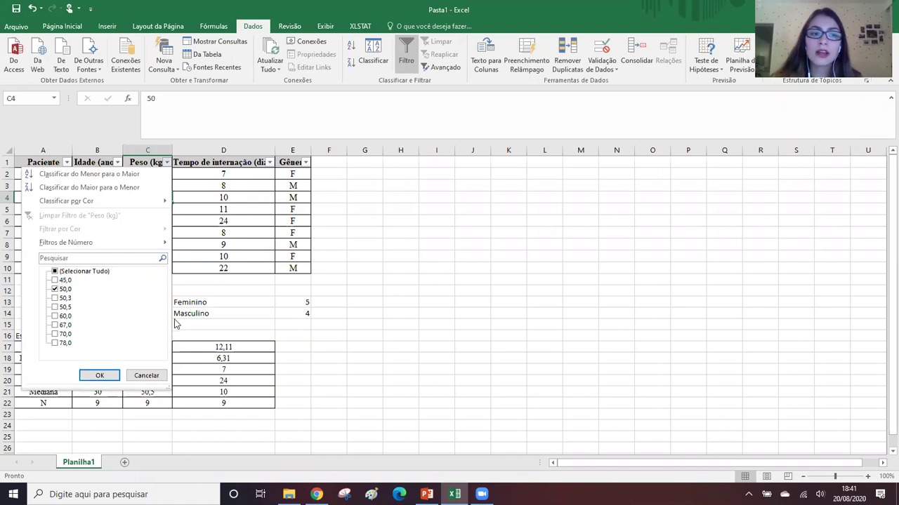
{"action": "left_click", "coordinate": [101, 376]}
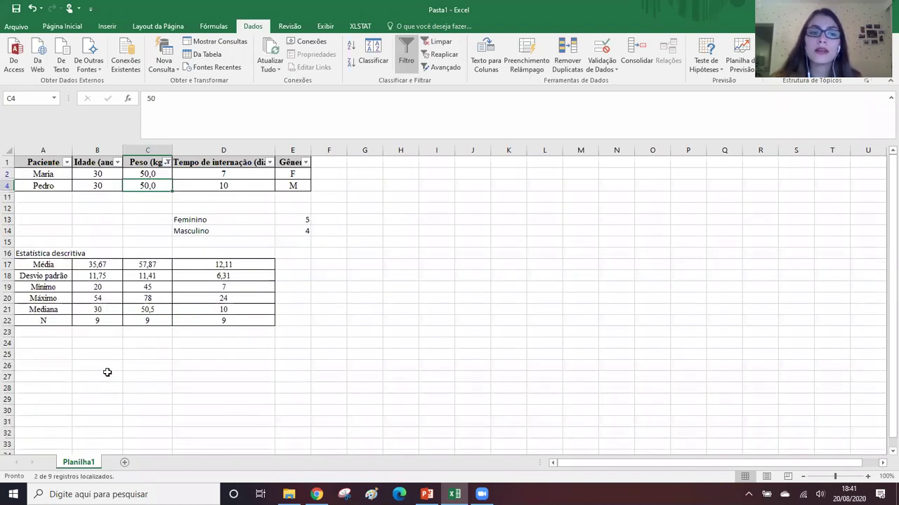
{"action": "left_click_drag", "start_coordinate": [49, 174], "coordinate": [292, 184]}
{"action": "left_click", "coordinate": [159, 175]}
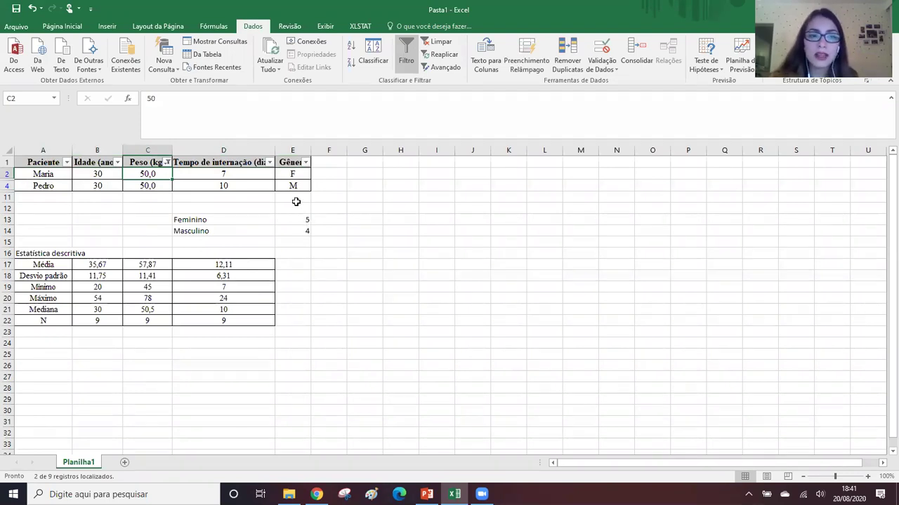
Step: Restore the full patient list by selecting all values in the Peso (kg) filter
{"action": "left_click", "coordinate": [168, 163]}
{"action": "left_click", "coordinate": [63, 272]}
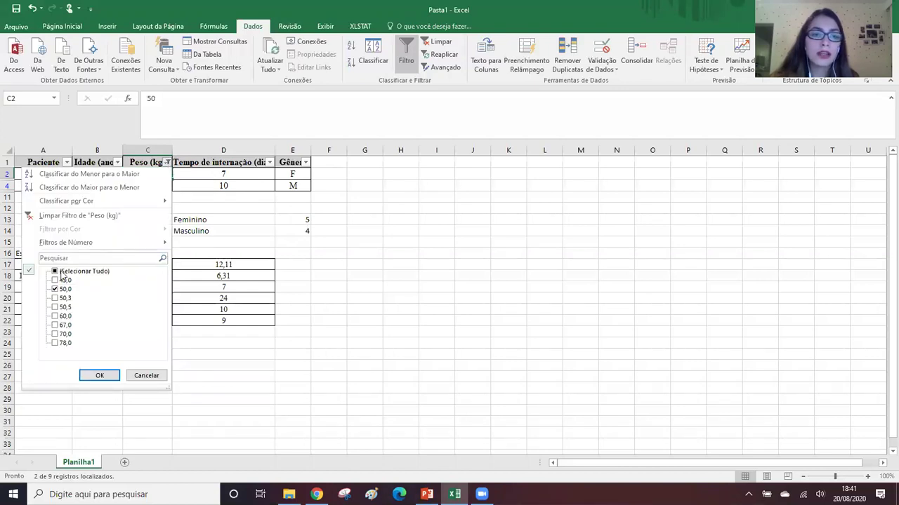
{"action": "left_click", "coordinate": [99, 376]}
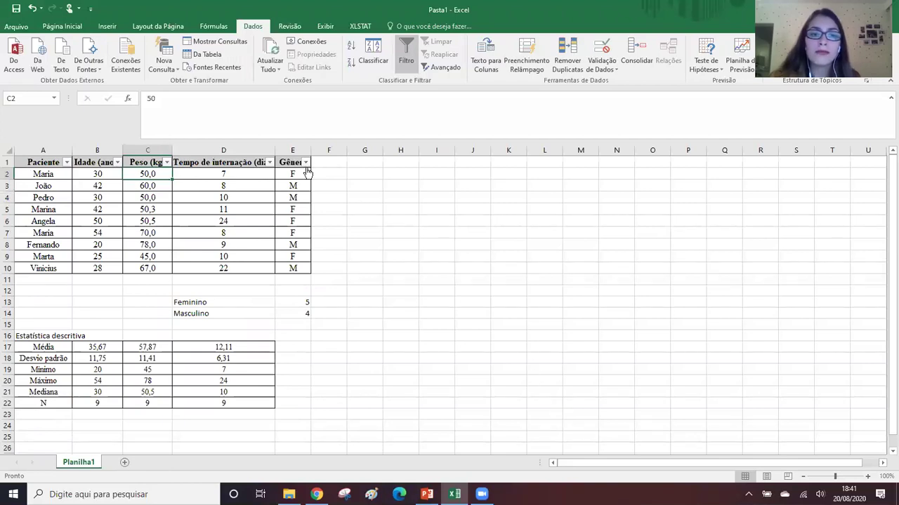
Step: Filter the Gênero column to show only F and compare the matching rows with the Feminino count
{"action": "left_click", "coordinate": [295, 164]}
{"action": "left_click_drag", "start_coordinate": [290, 304], "coordinate": [291, 313]}
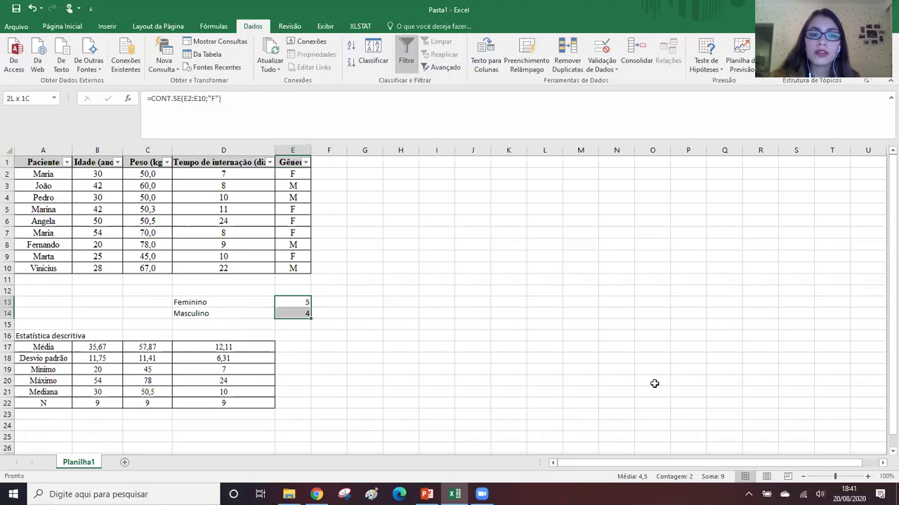
{"action": "left_click", "coordinate": [287, 302]}
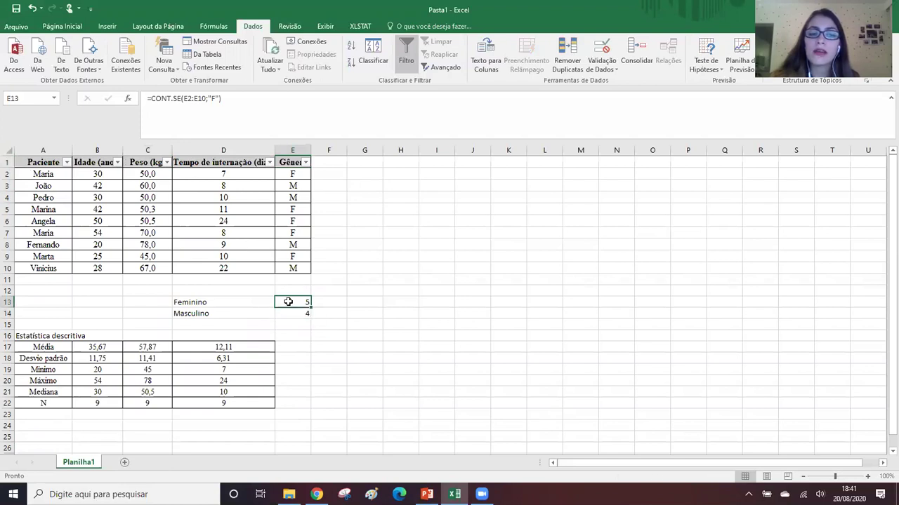
{"action": "left_click", "coordinate": [305, 163]}
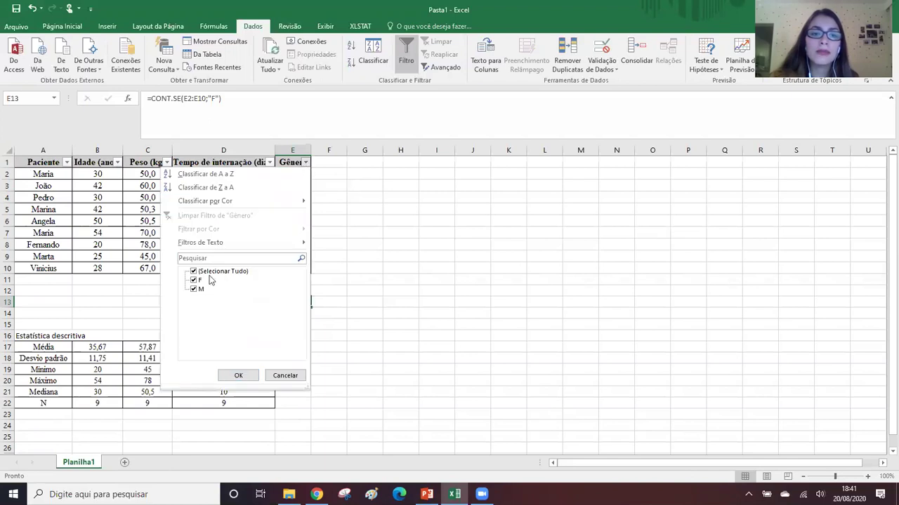
{"action": "left_click", "coordinate": [194, 273]}
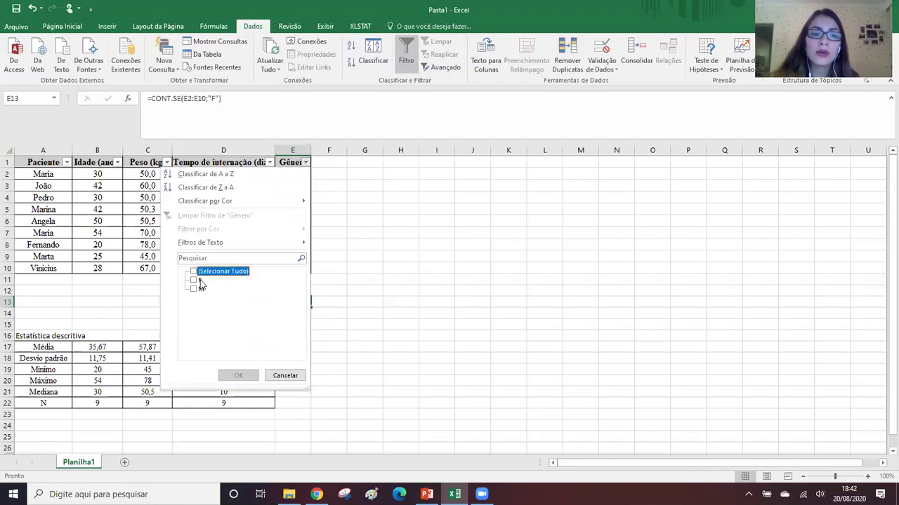
{"action": "left_click", "coordinate": [200, 280]}
{"action": "left_click", "coordinate": [238, 376]}
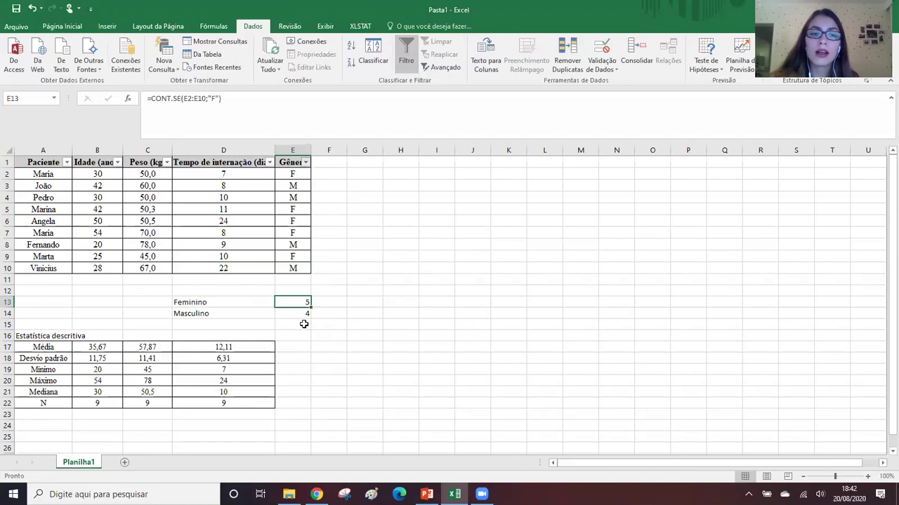
{"action": "left_click_drag", "start_coordinate": [59, 176], "coordinate": [295, 233]}
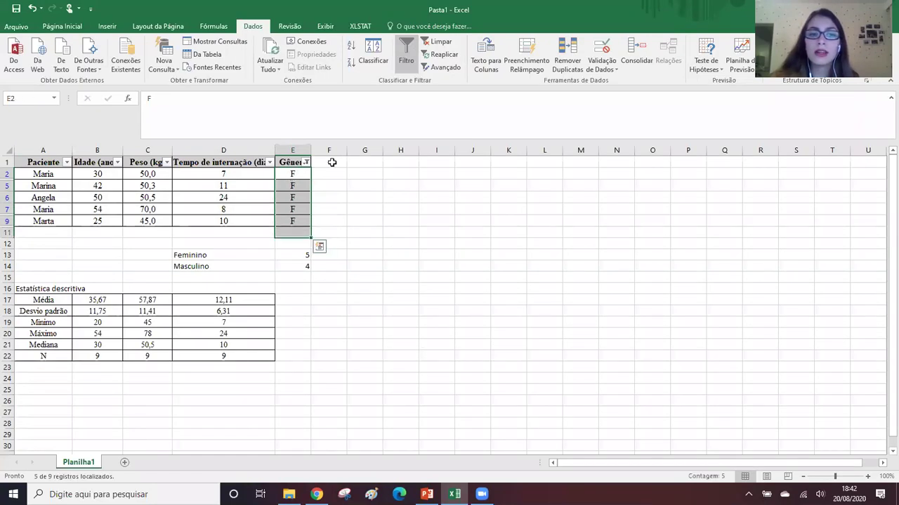
Step: Change the Gênero filter to show only M
{"action": "left_click", "coordinate": [306, 163]}
{"action": "left_click", "coordinate": [306, 163]}
{"action": "left_click", "coordinate": [306, 162]}
{"action": "left_click", "coordinate": [194, 288]}
{"action": "left_click", "coordinate": [194, 271]}
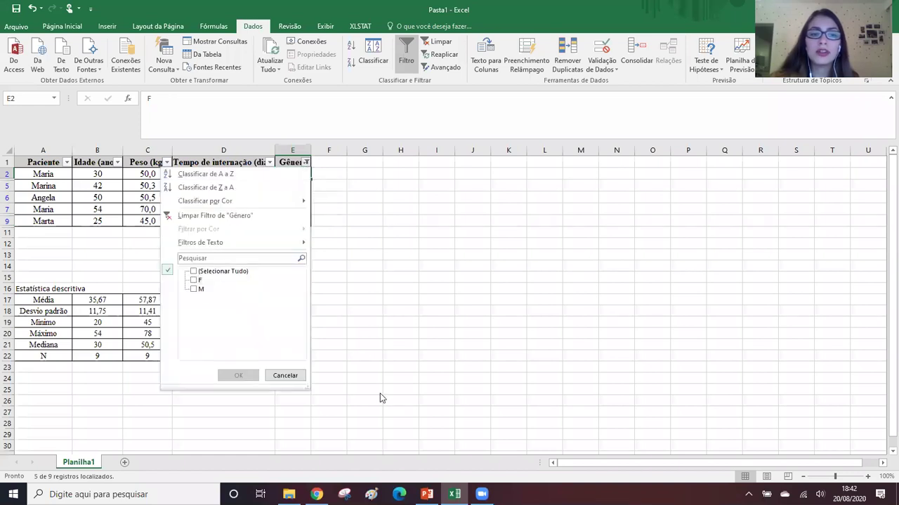
{"action": "left_click", "coordinate": [194, 288]}
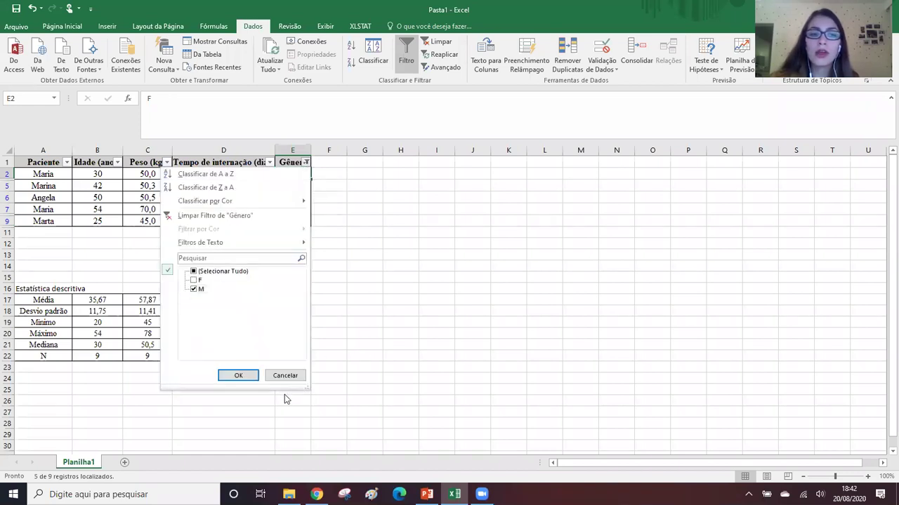
{"action": "left_click", "coordinate": [247, 375]}
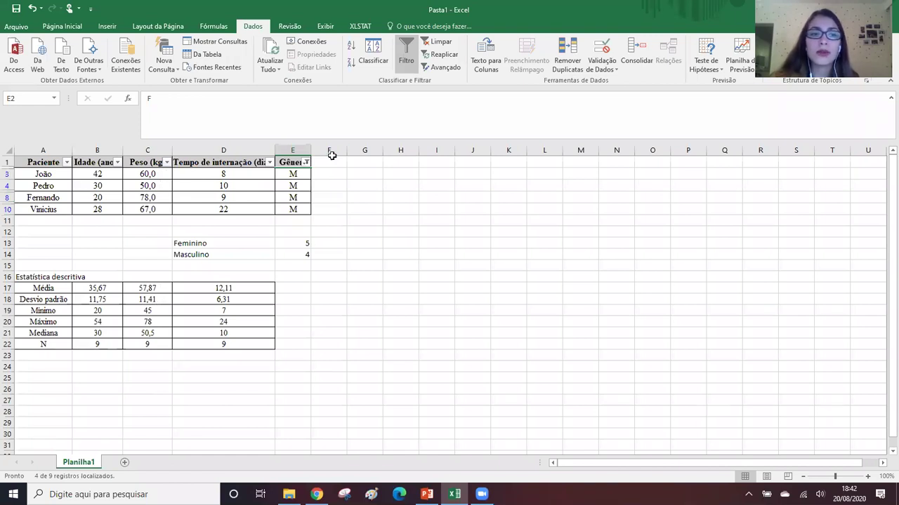
Step: Select all values in the Gênero filter and apply it to show every patient again
{"action": "left_click", "coordinate": [306, 163]}
{"action": "left_click", "coordinate": [223, 272]}
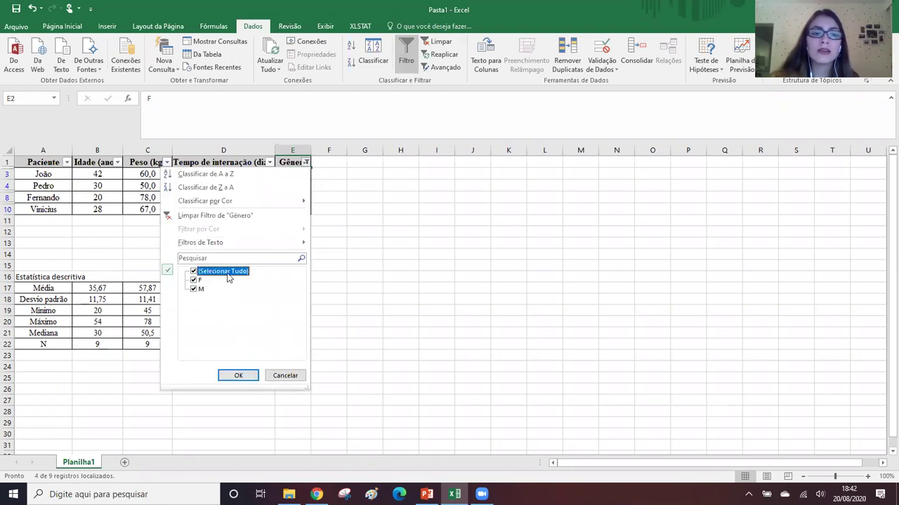
{"action": "left_click", "coordinate": [223, 274]}
{"action": "left_click", "coordinate": [200, 281]}
{"action": "left_click", "coordinate": [194, 290]}
{"action": "left_click", "coordinate": [193, 273]}
{"action": "left_click", "coordinate": [193, 273]}
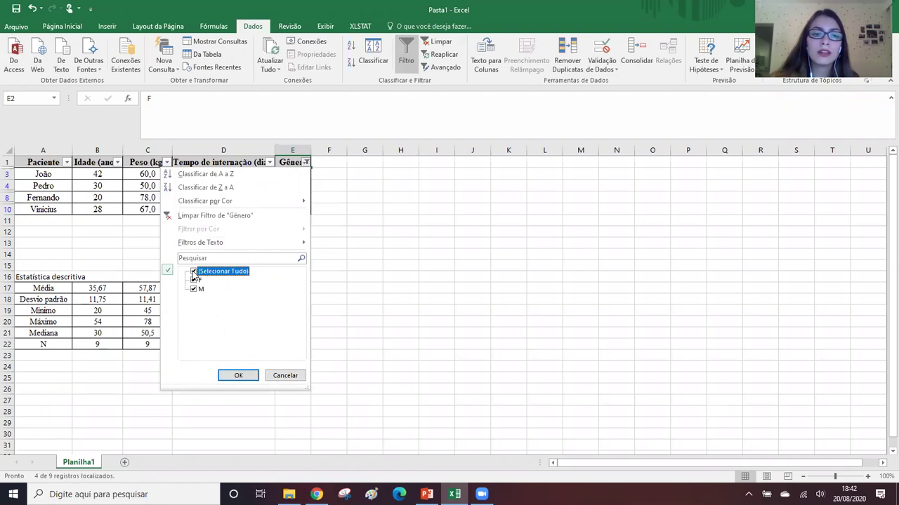
{"action": "left_click", "coordinate": [193, 273]}
{"action": "left_click", "coordinate": [194, 273]}
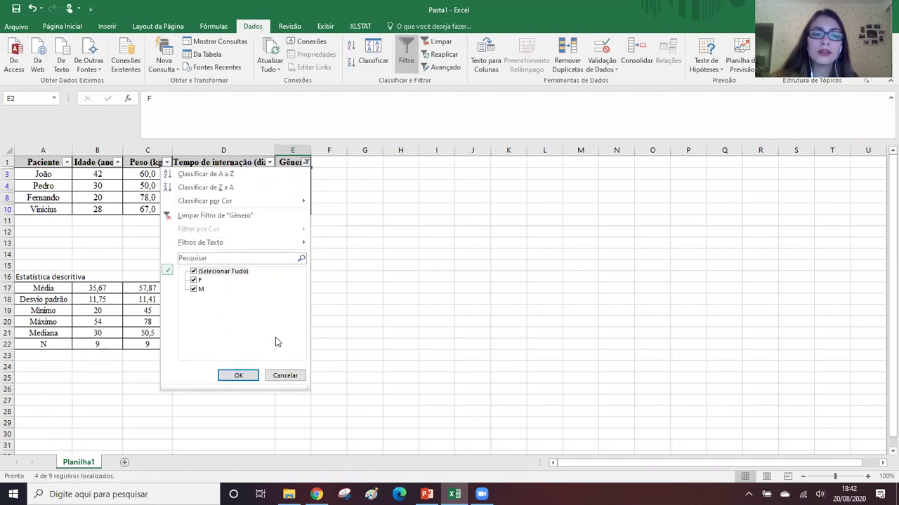
{"action": "left_click", "coordinate": [238, 377]}
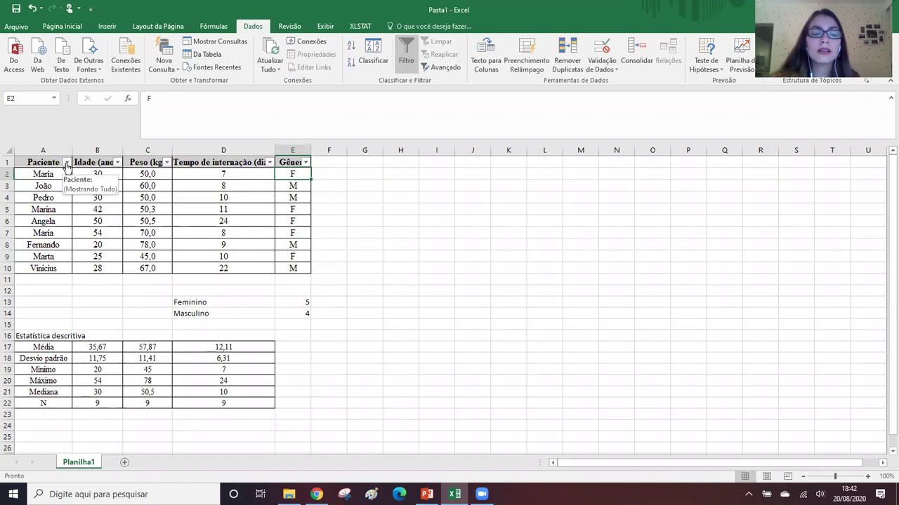
Step: Examine the sort and filter options of the Paciente column and the complete patient records in rows 8 and 7
{"action": "left_click", "coordinate": [67, 163]}
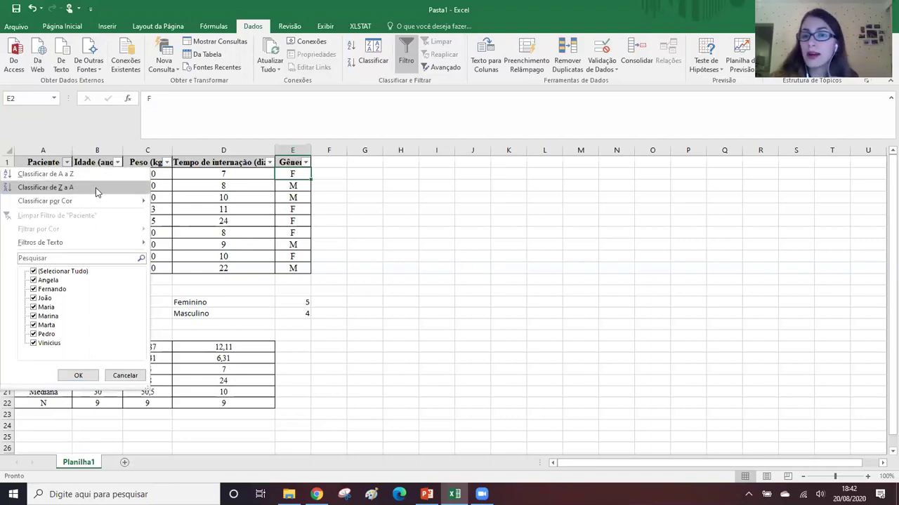
{"action": "left_click", "coordinate": [220, 183]}
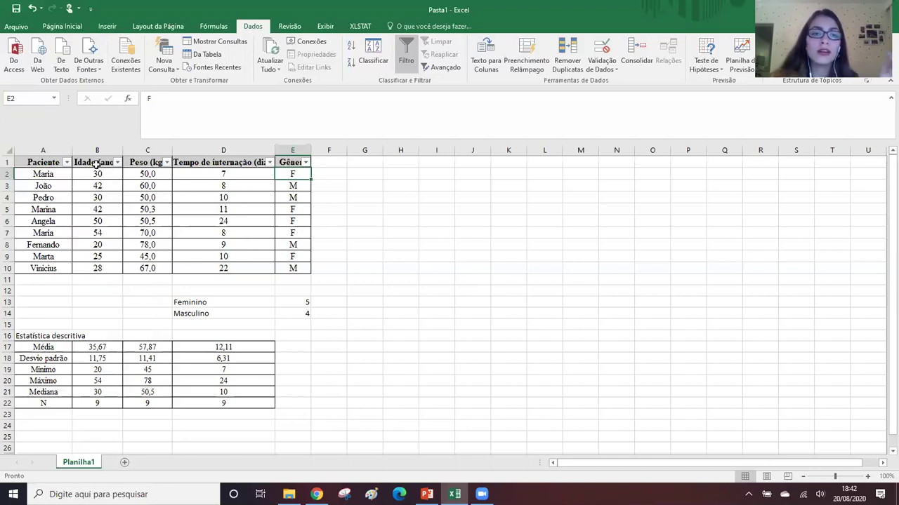
{"action": "left_click_drag", "start_coordinate": [56, 246], "coordinate": [292, 248]}
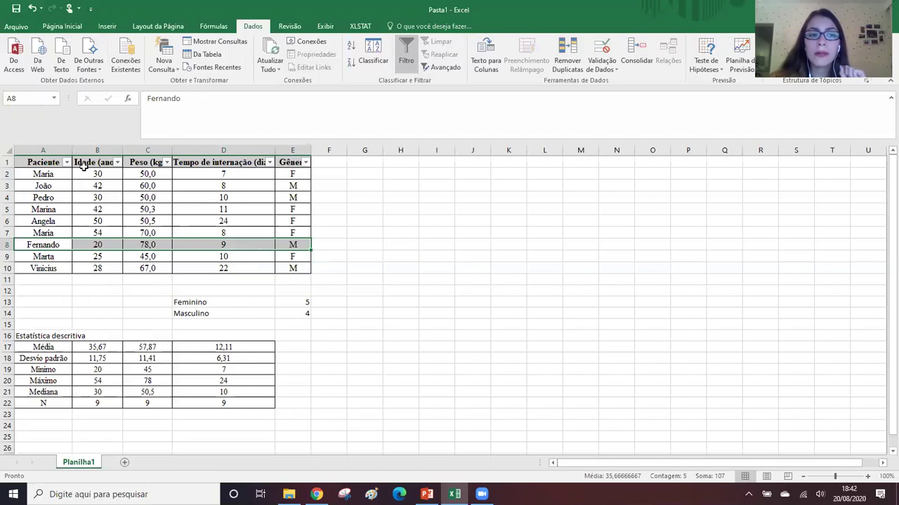
{"action": "left_click_drag", "start_coordinate": [62, 233], "coordinate": [296, 239]}
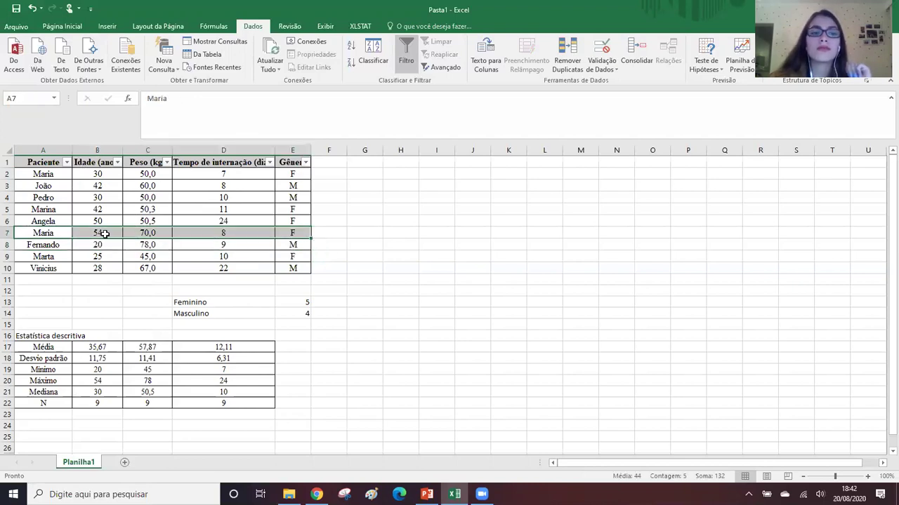
Step: Sort the patient table by Idade (anos) from smallest to largest and check the first record
{"action": "left_click", "coordinate": [104, 233]}
{"action": "left_click", "coordinate": [117, 163]}
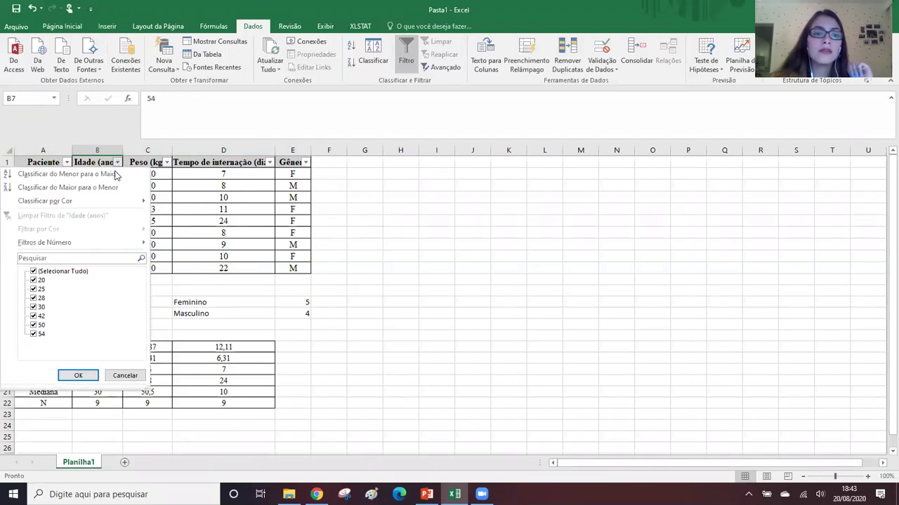
{"action": "left_click", "coordinate": [84, 173]}
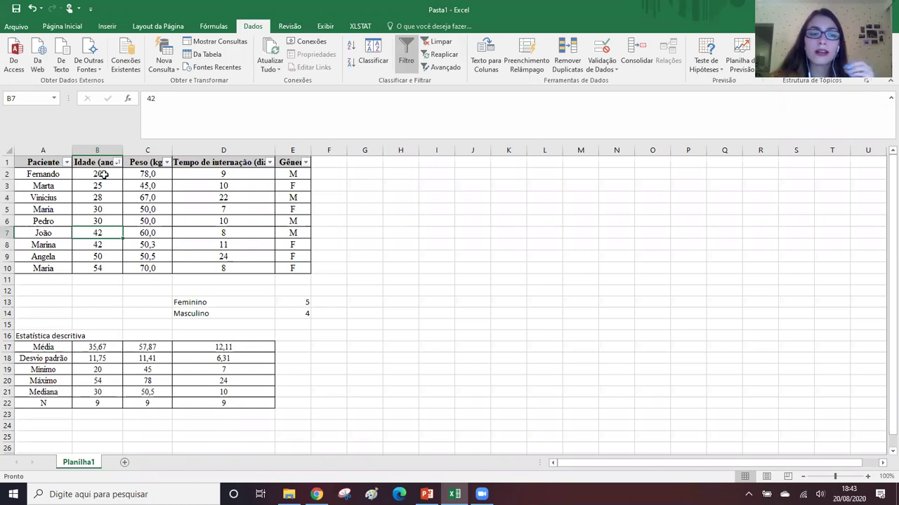
{"action": "left_click", "coordinate": [103, 175]}
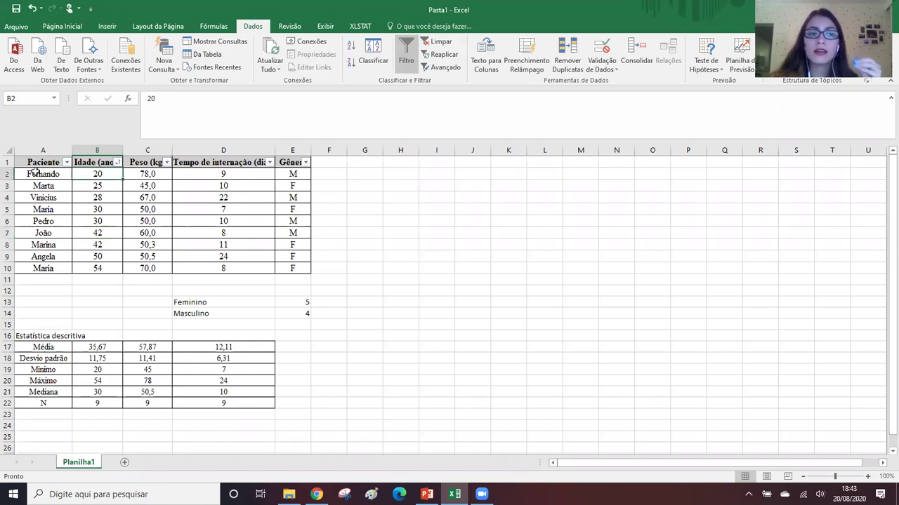
{"action": "left_click", "coordinate": [35, 172]}
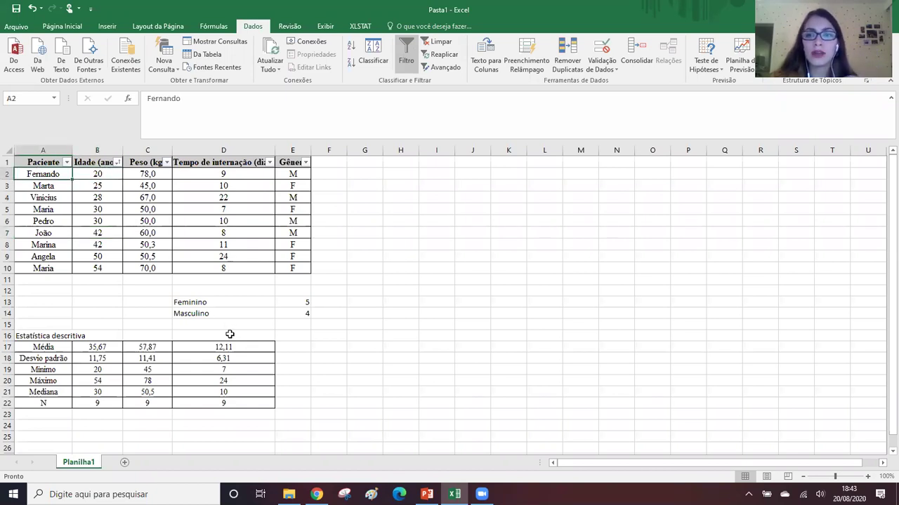
{"action": "left_click", "coordinate": [108, 171]}
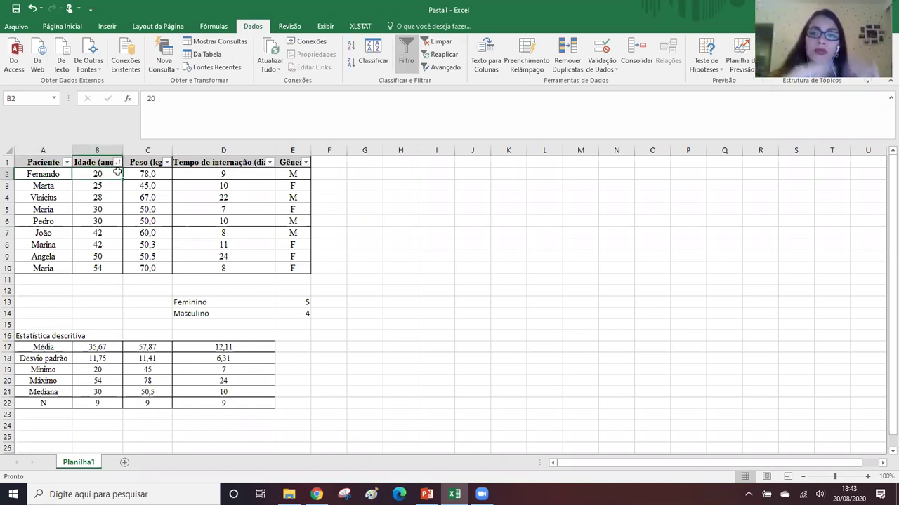
Step: Undo and redo the age sort, and examine whether each patient's full row moves together with the age
{"action": "left_click", "coordinate": [32, 8]}
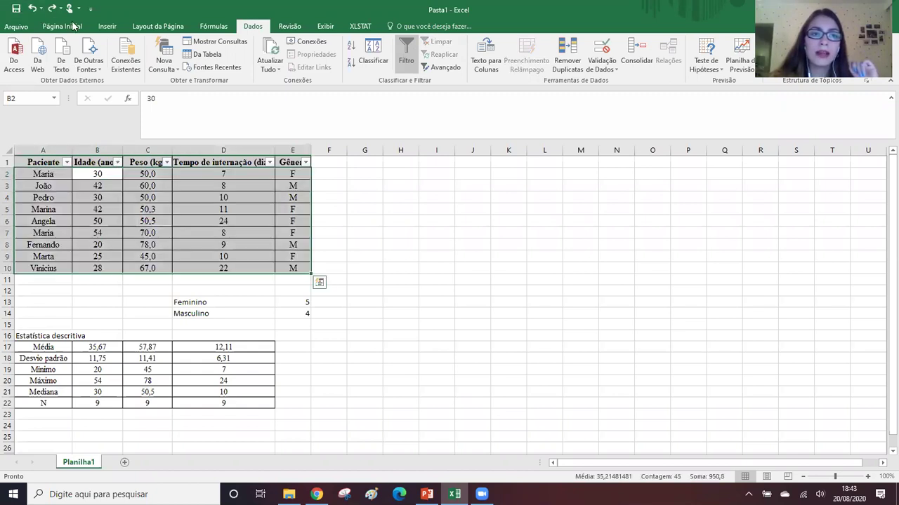
{"action": "left_click", "coordinate": [51, 8]}
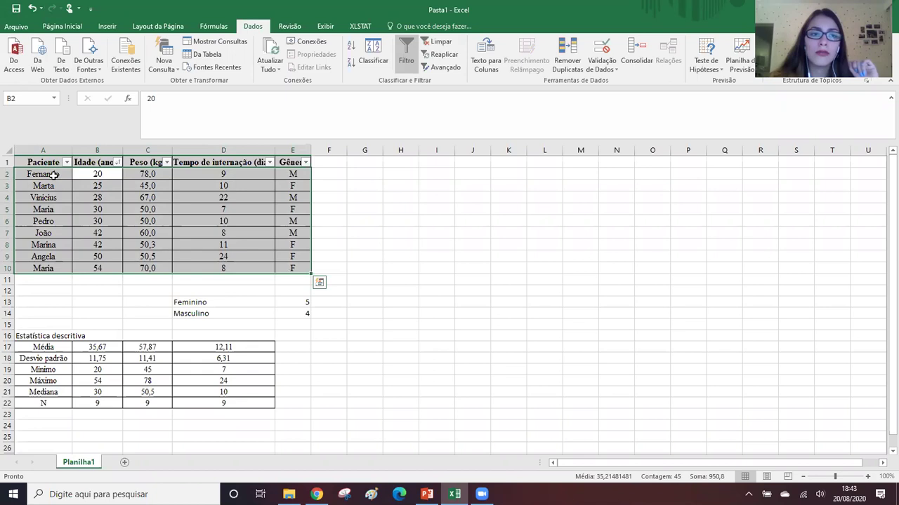
{"action": "left_click", "coordinate": [63, 174]}
{"action": "left_click_drag", "start_coordinate": [85, 173], "coordinate": [293, 175]}
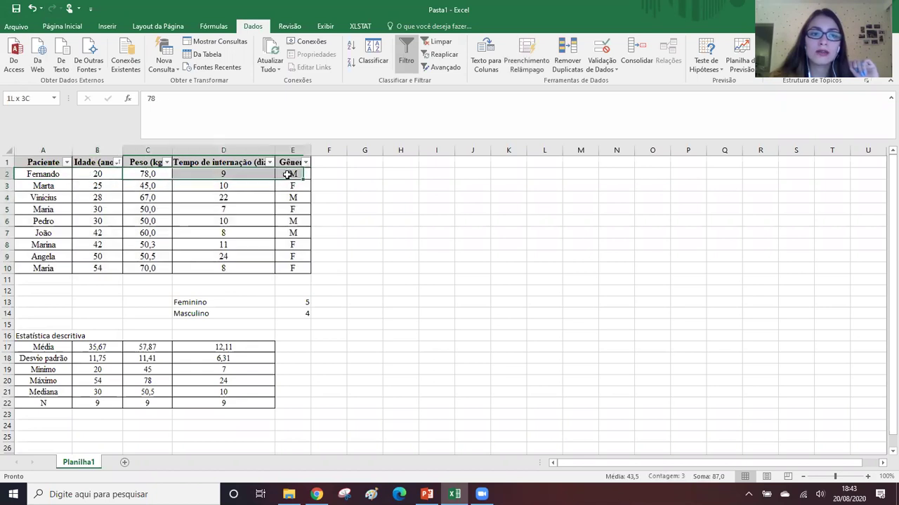
{"action": "left_click", "coordinate": [58, 186]}
{"action": "left_click_drag", "start_coordinate": [194, 186], "coordinate": [311, 184]}
{"action": "left_click_drag", "start_coordinate": [66, 201], "coordinate": [305, 199]}
{"action": "left_click", "coordinate": [315, 234]}
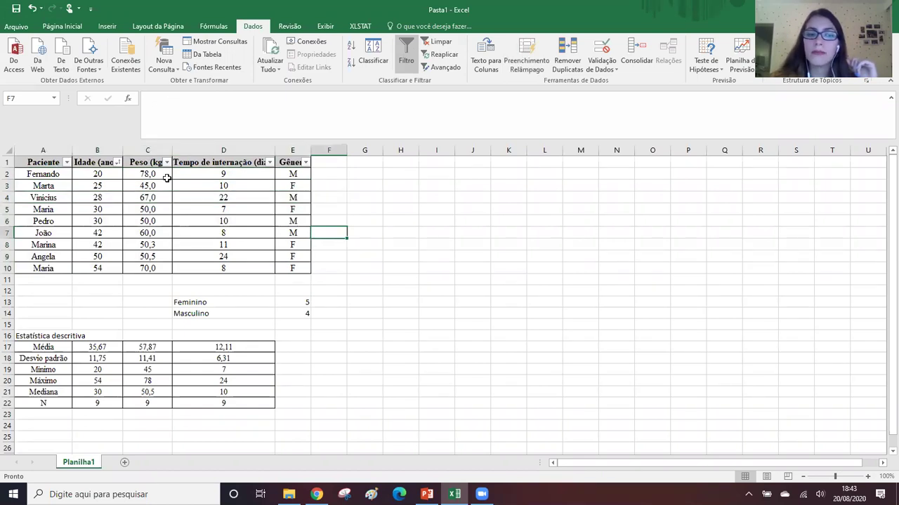
{"action": "left_click_drag", "start_coordinate": [118, 174], "coordinate": [115, 264]}
Step: Remove the filter from the table headers and review the sorted Idade (anos) column
{"action": "left_click", "coordinate": [95, 162]}
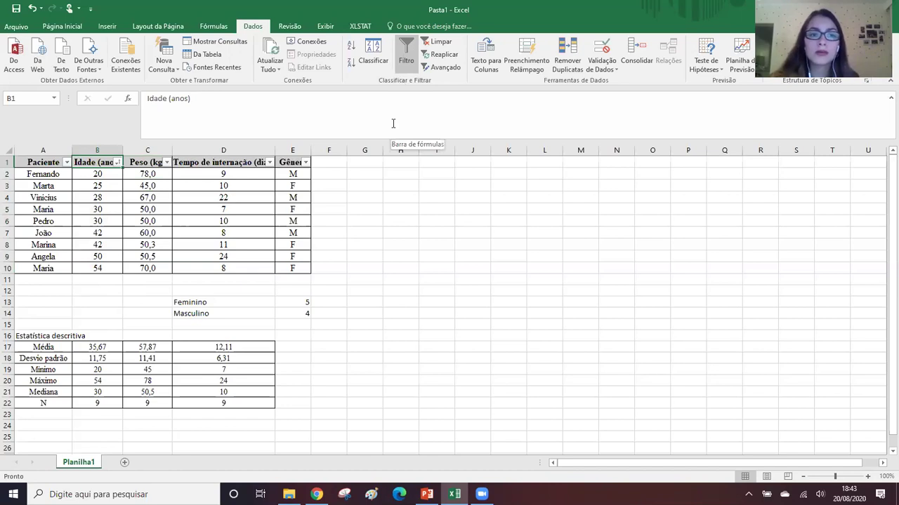
{"action": "left_click", "coordinate": [404, 65]}
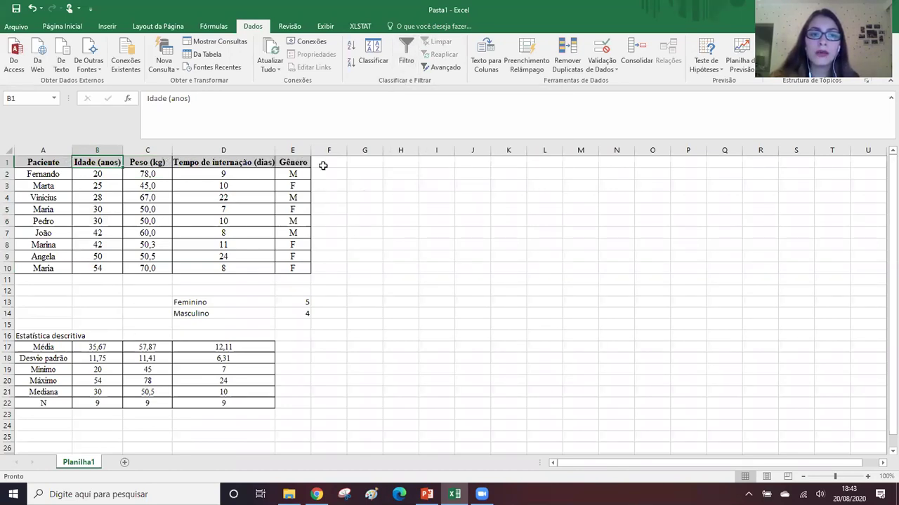
{"action": "left_click", "coordinate": [304, 161]}
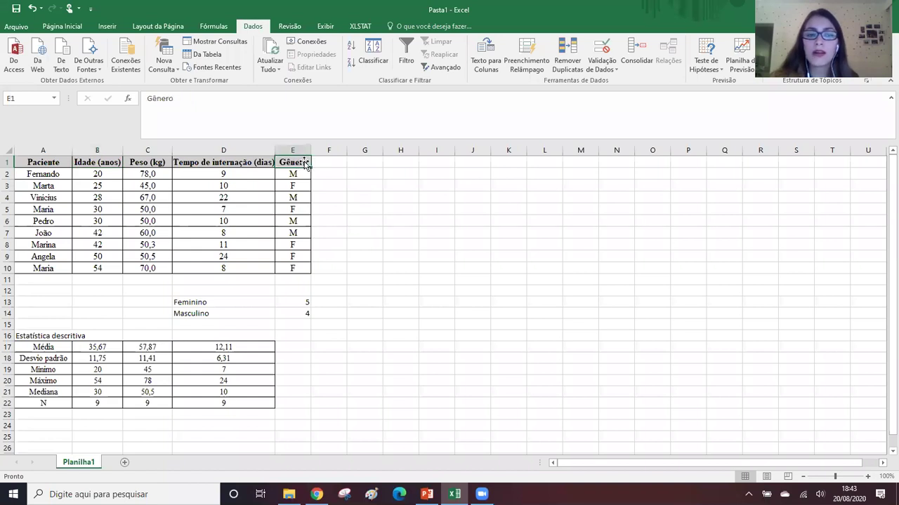
{"action": "left_click_drag", "start_coordinate": [105, 174], "coordinate": [131, 280]}
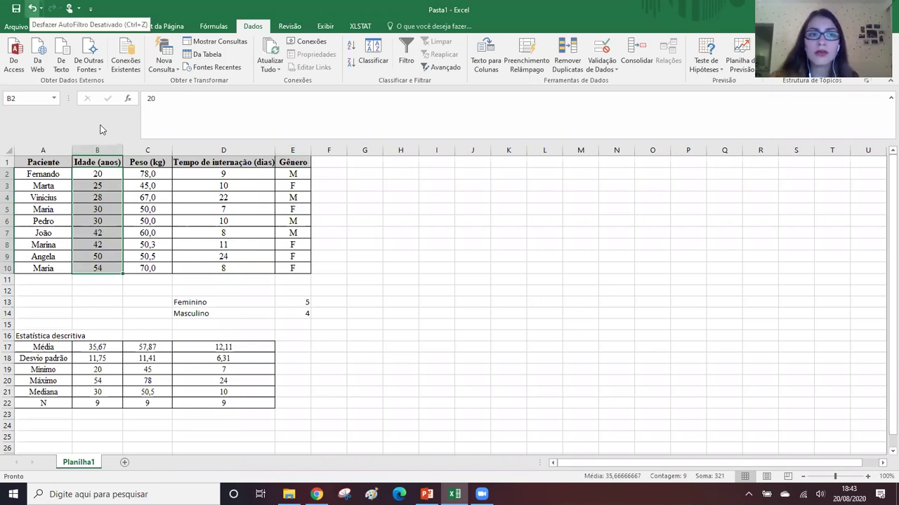
{"action": "left_click", "coordinate": [111, 162]}
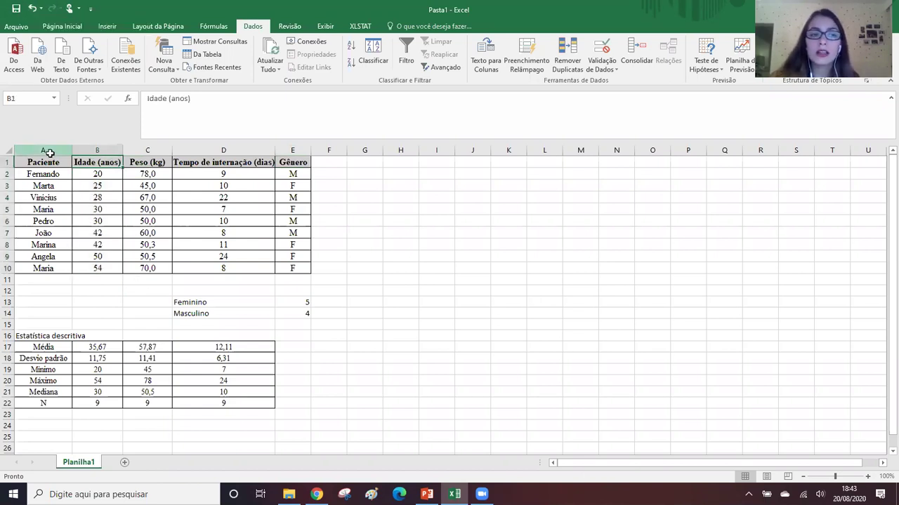
{"action": "left_click", "coordinate": [43, 162]}
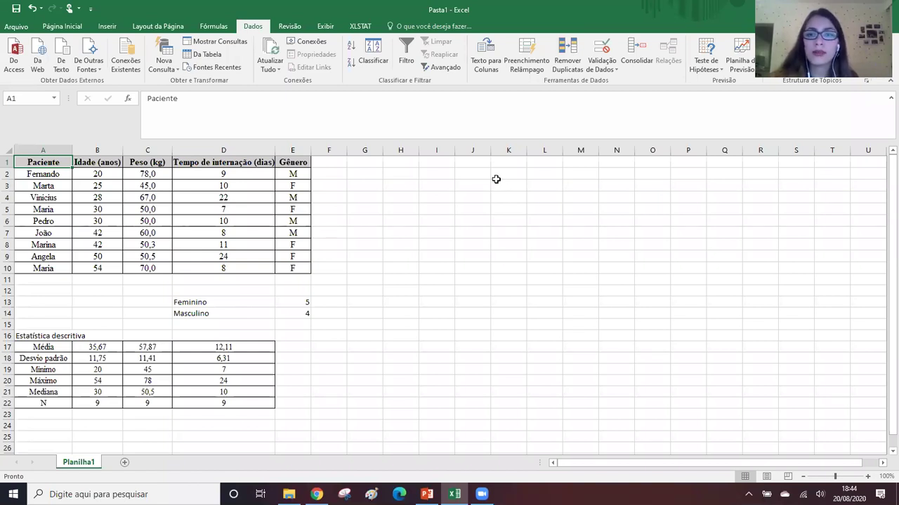
Step: Examine the available column, statistical, line, pie and scatter chart types
{"action": "left_click", "coordinate": [109, 27]}
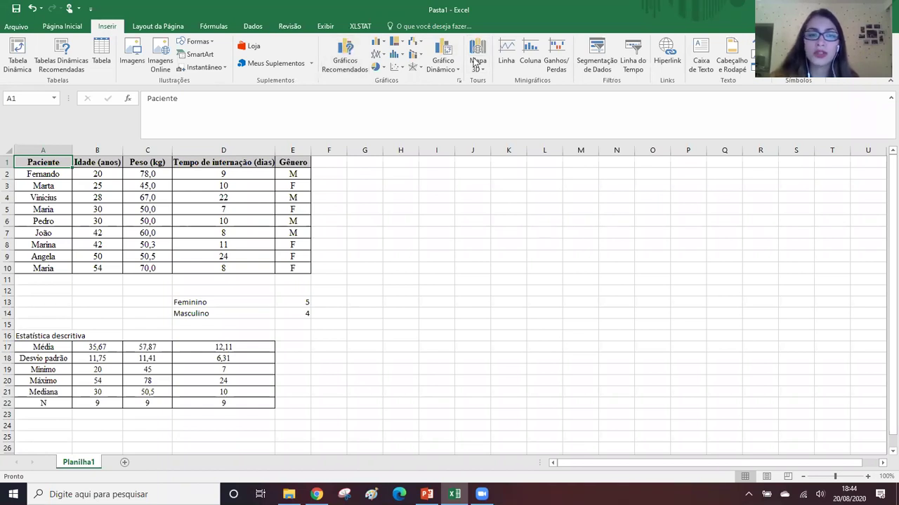
{"action": "left_click", "coordinate": [378, 42]}
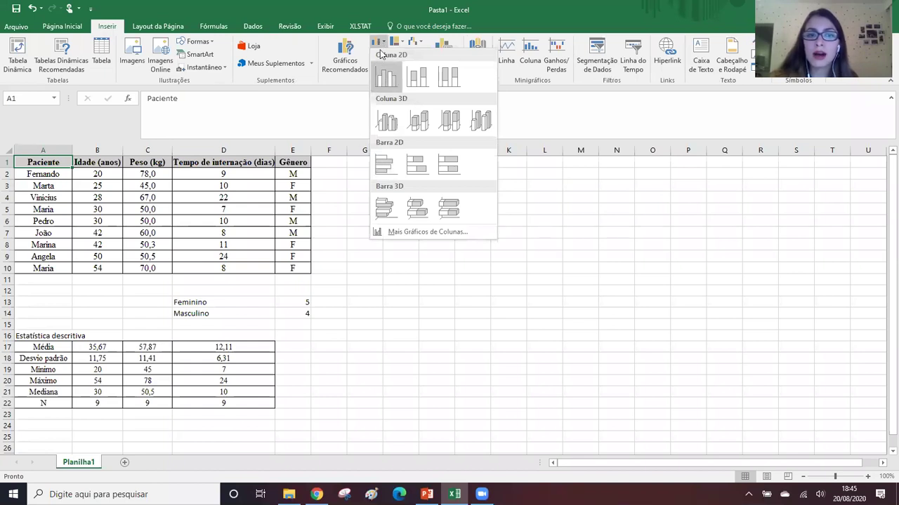
{"action": "left_click", "coordinate": [379, 44]}
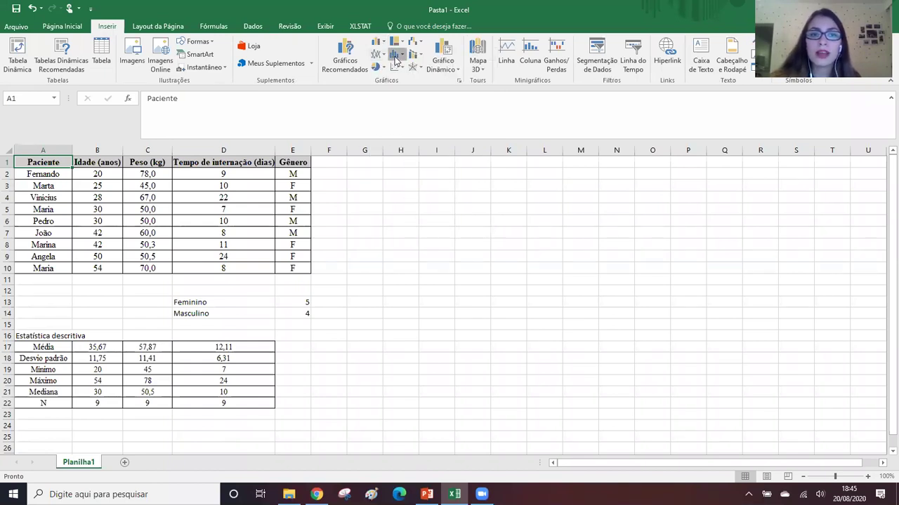
{"action": "left_click", "coordinate": [395, 59]}
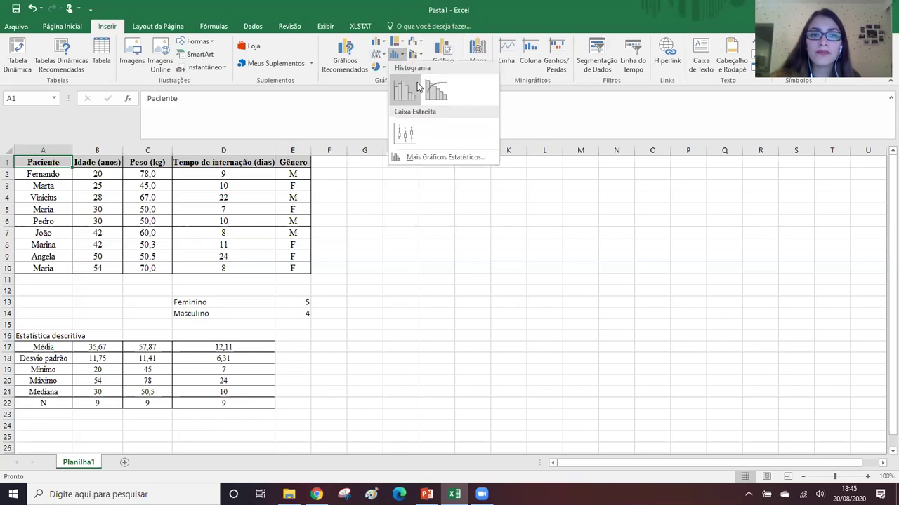
{"action": "left_click", "coordinate": [379, 55]}
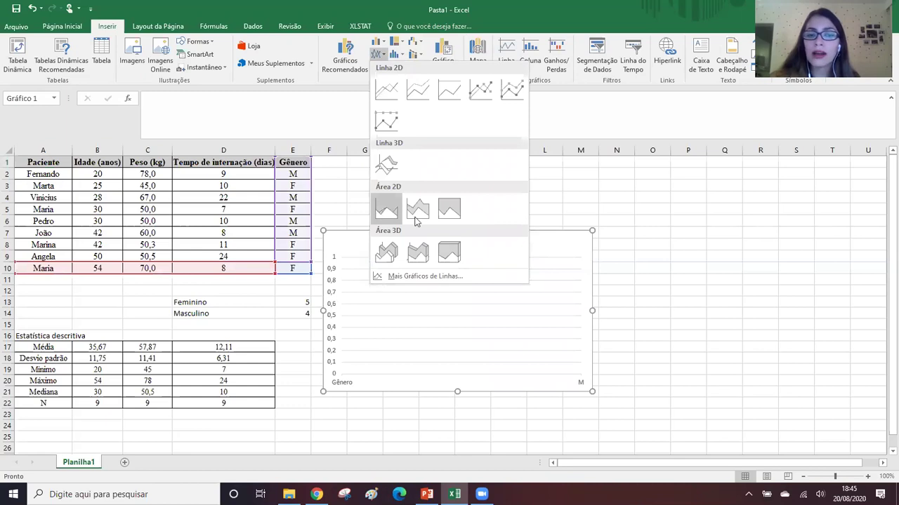
{"action": "left_click", "coordinate": [379, 55]}
{"action": "left_click", "coordinate": [380, 68]}
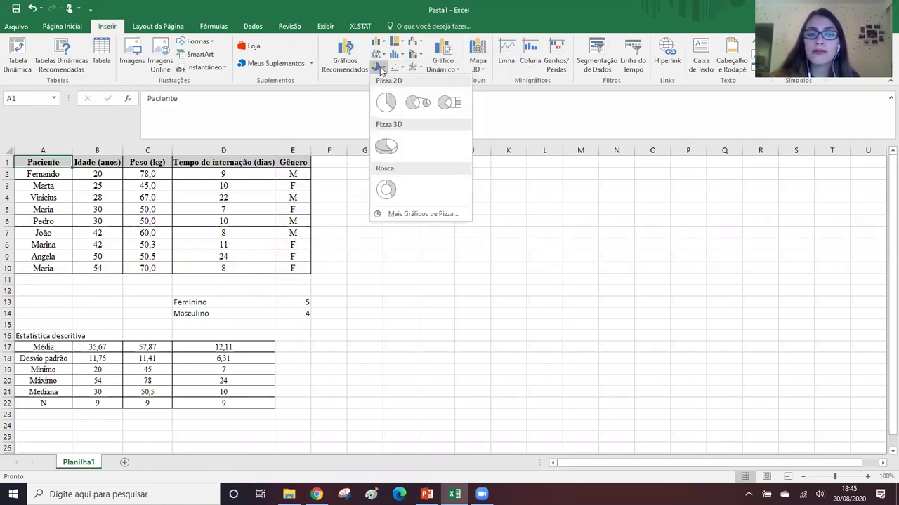
{"action": "left_click", "coordinate": [380, 68]}
{"action": "left_click", "coordinate": [391, 69]}
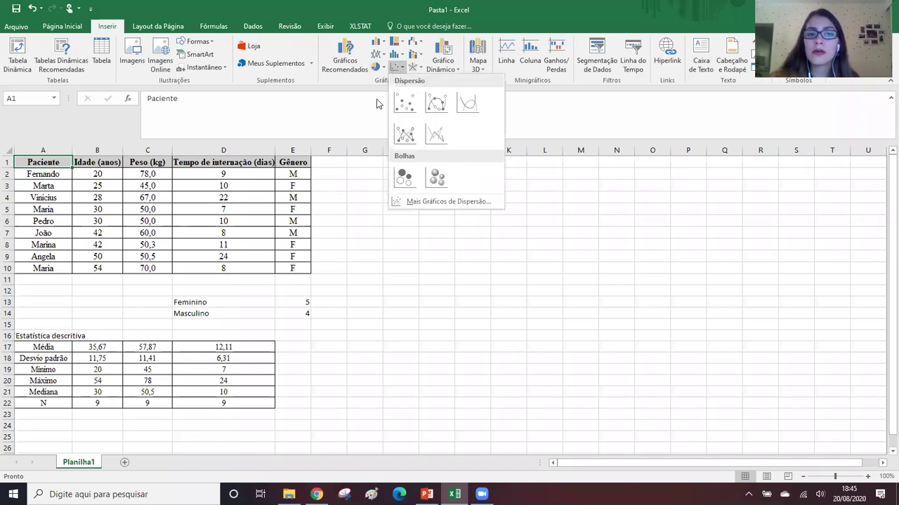
{"action": "left_click", "coordinate": [402, 67]}
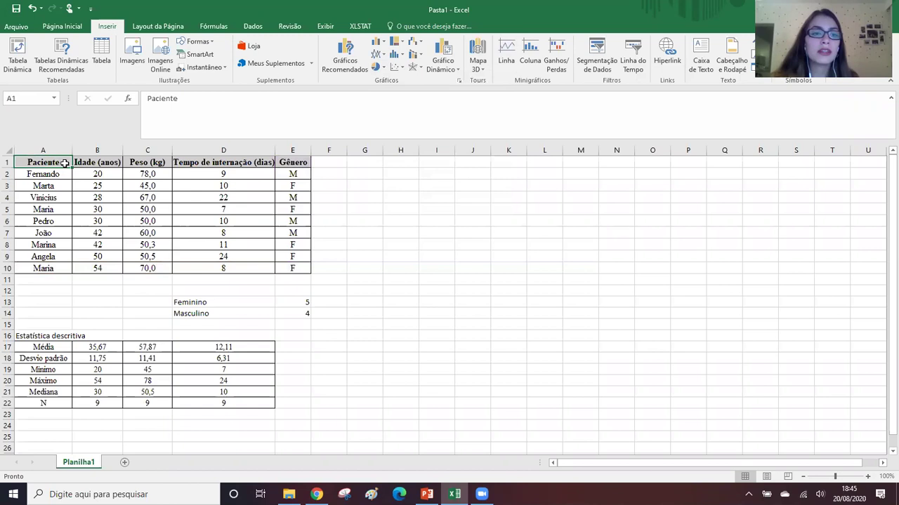
Step: Insert a 2D clustered column chart from the Paciente and Idade (anos) data in A1:B10 and place it beside the table
{"action": "left_click_drag", "start_coordinate": [63, 164], "coordinate": [110, 271]}
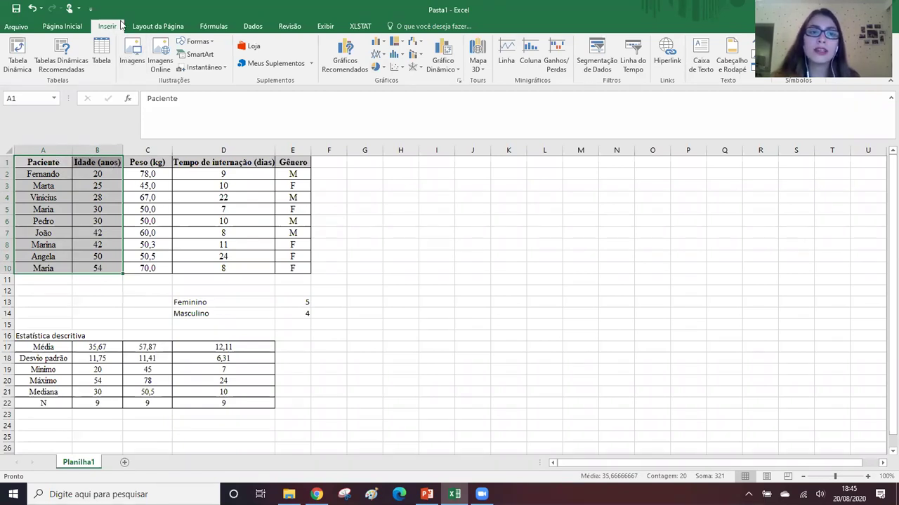
{"action": "left_click", "coordinate": [381, 45]}
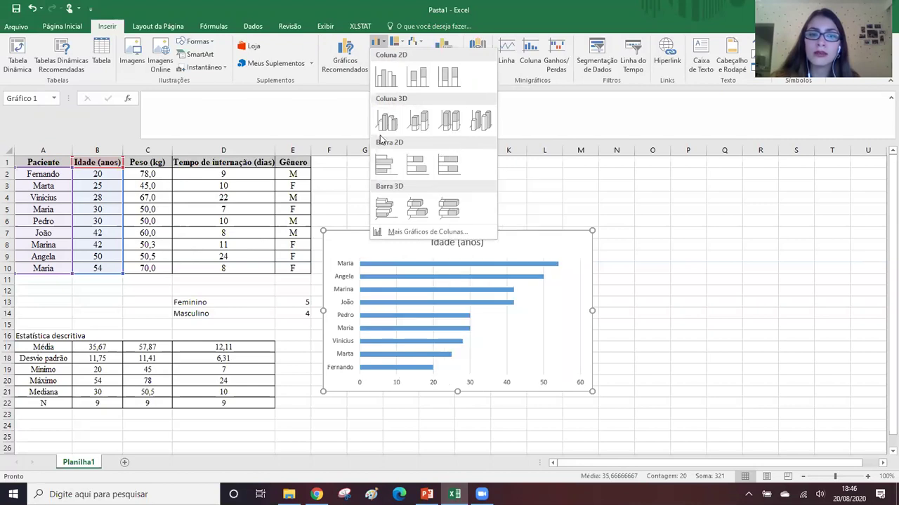
{"action": "left_click", "coordinate": [381, 85]}
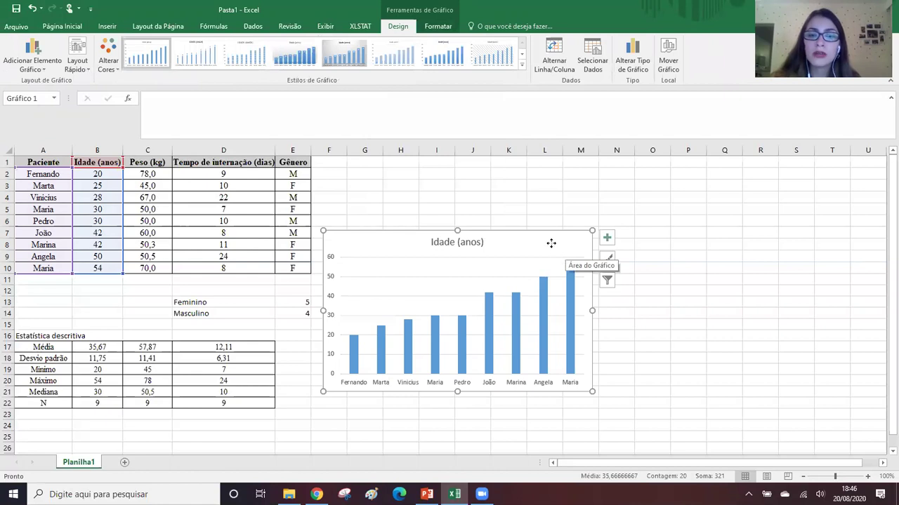
{"action": "left_click_drag", "start_coordinate": [551, 243], "coordinate": [568, 184]}
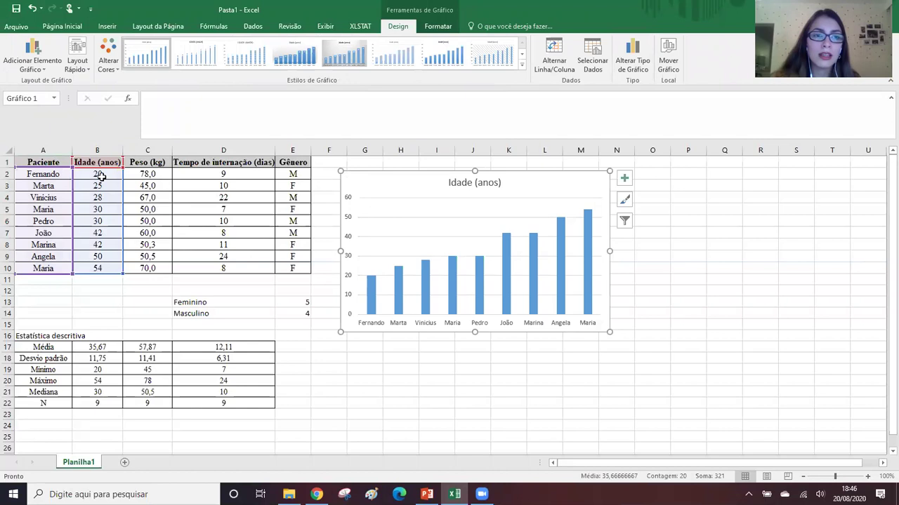
{"action": "left_click", "coordinate": [406, 366]}
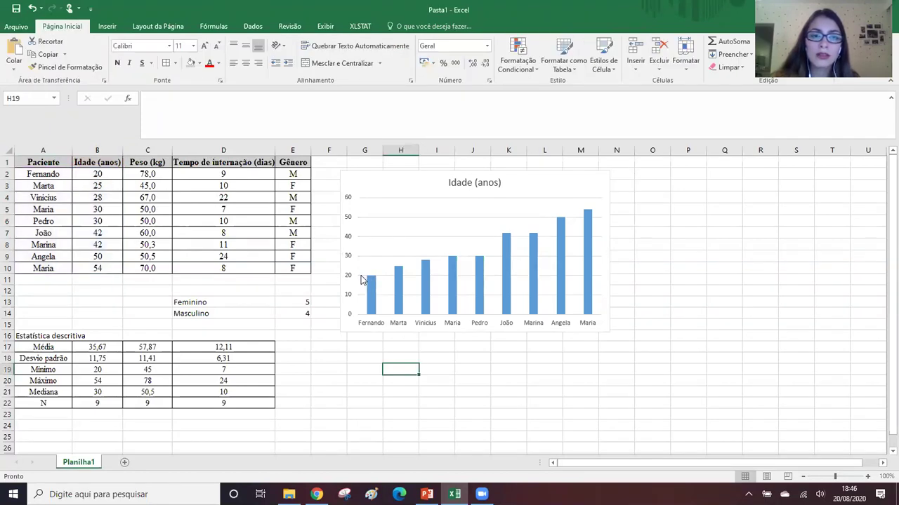
Step: Change the first patient's age in B2 to 30 and again to 40 to test the chart's link to the data
{"action": "left_click", "coordinate": [101, 188]}
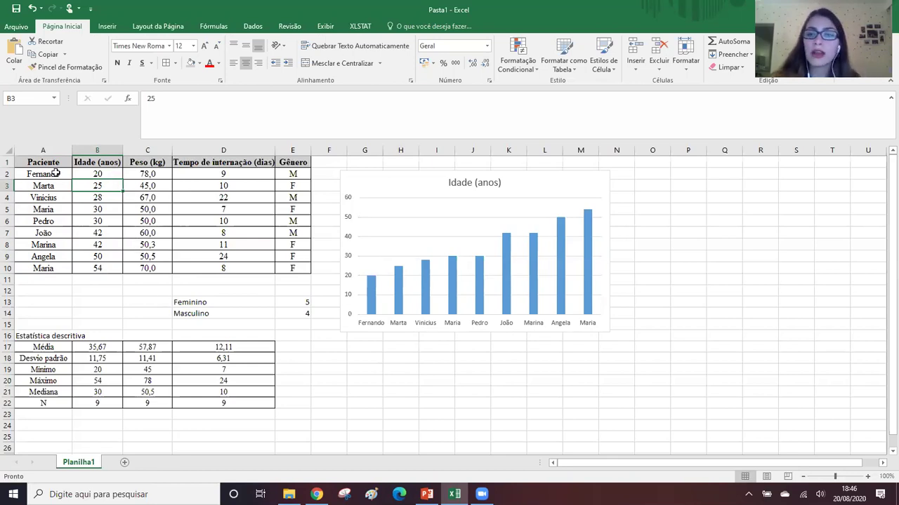
{"action": "left_click", "coordinate": [102, 174]}
{"action": "type", "text": "30"}
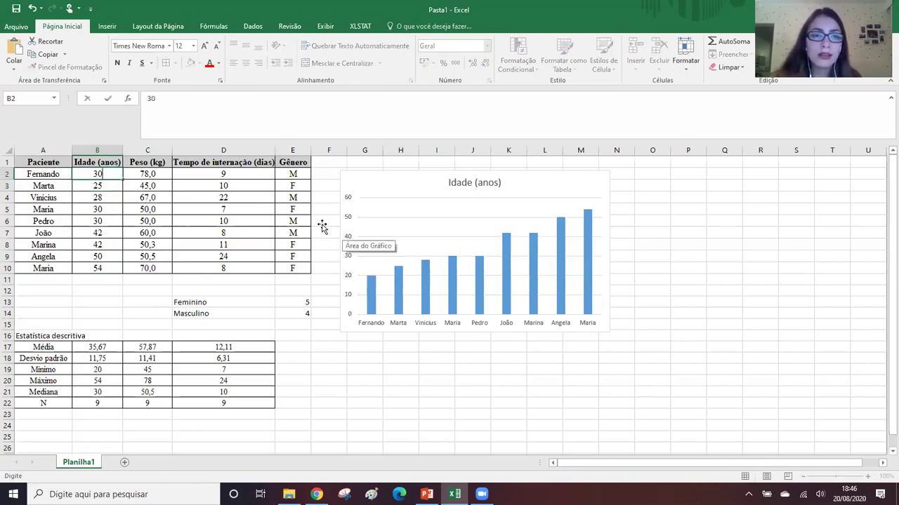
{"action": "key", "text": "Return"}
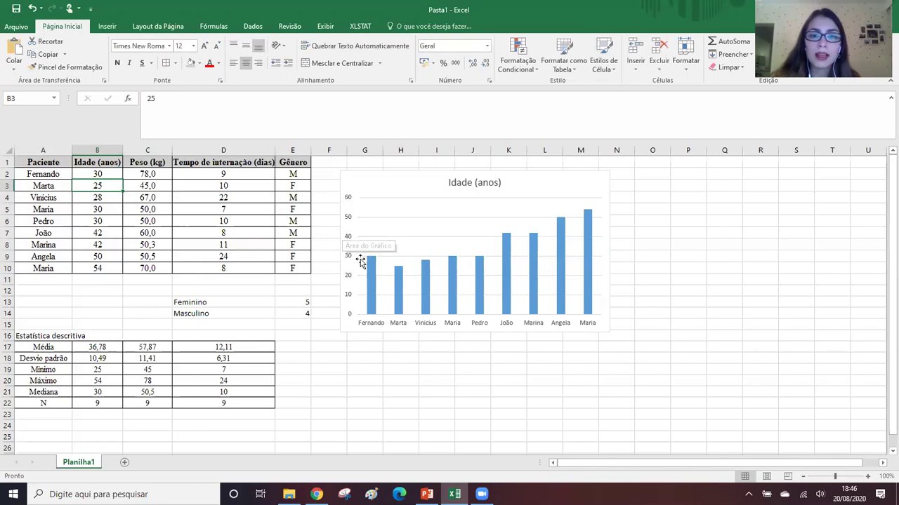
{"action": "left_click", "coordinate": [106, 174]}
{"action": "type", "text": "40"}
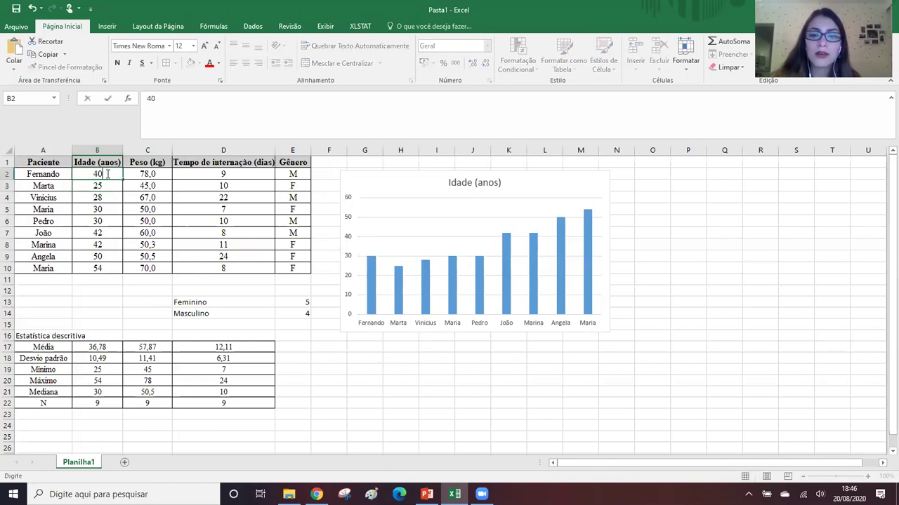
{"action": "key", "text": "Return"}
Step: Set the age in B2 back to 20 and compare the Idade (anos) column with the chart
{"action": "left_click", "coordinate": [104, 174]}
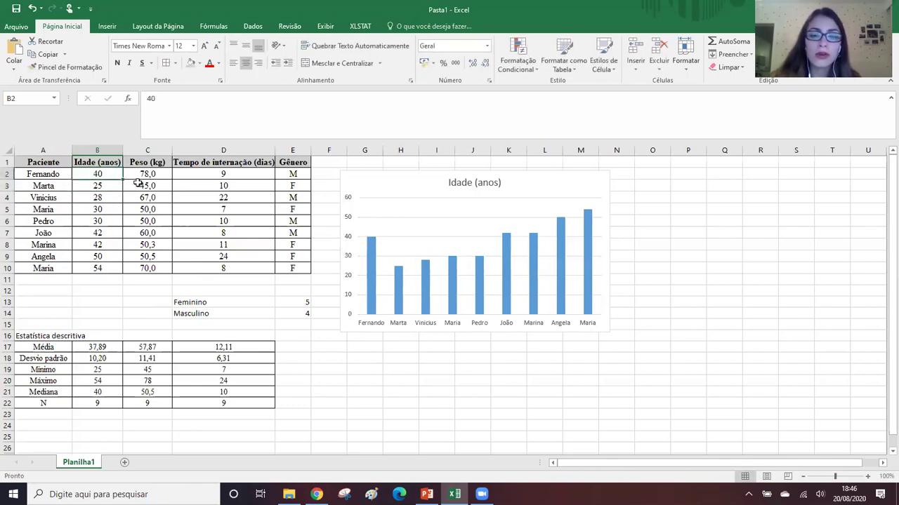
{"action": "type", "text": "20"}
{"action": "key", "text": "Return"}
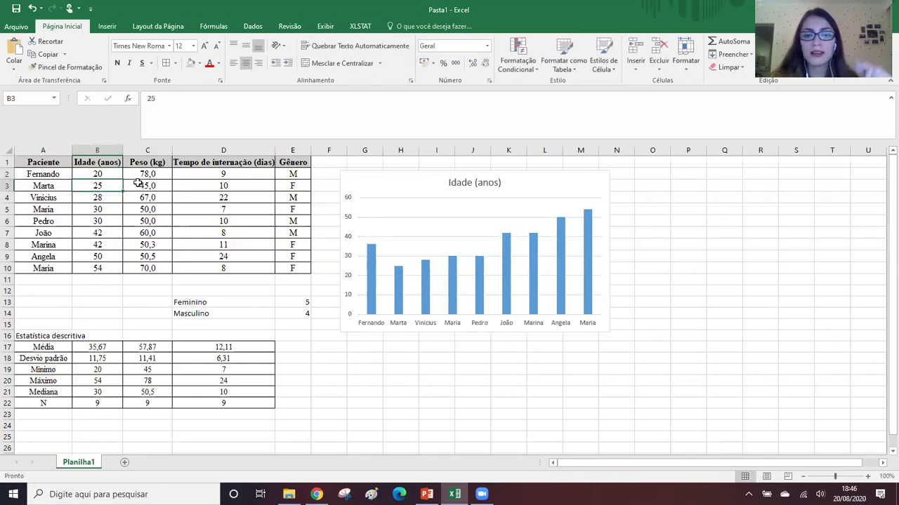
{"action": "left_click_drag", "start_coordinate": [112, 163], "coordinate": [106, 271]}
{"action": "left_click", "coordinate": [406, 361]}
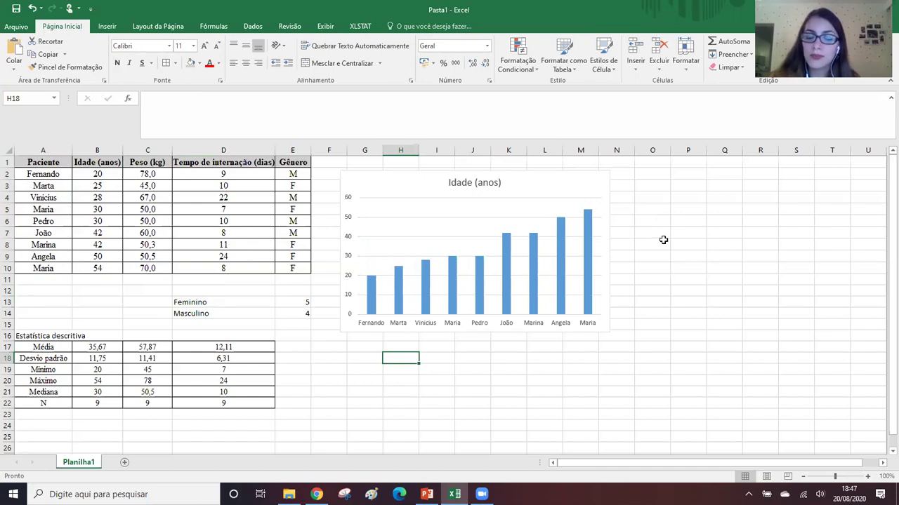
Step: Move the age chart slightly upward beside the patient table
{"action": "left_click", "coordinate": [605, 175]}
{"action": "left_click_drag", "start_coordinate": [605, 175], "coordinate": [607, 168]}
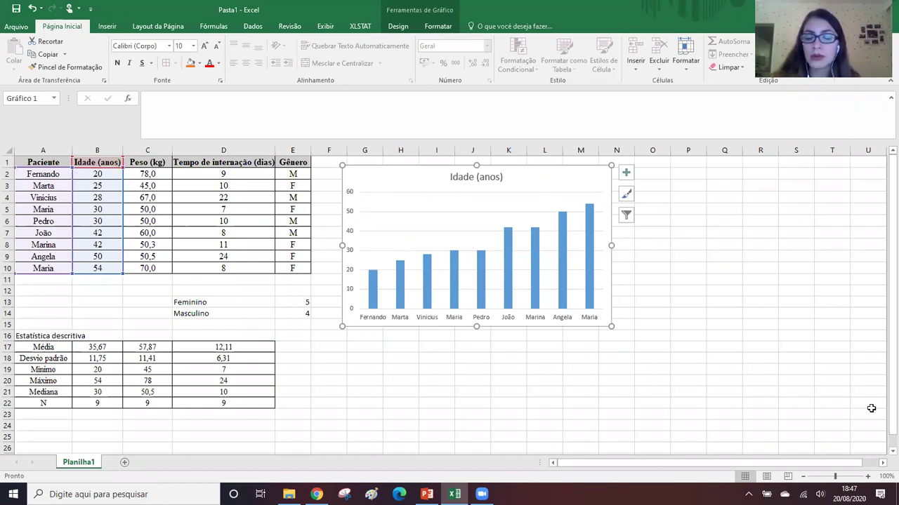
{"action": "left_click", "coordinate": [718, 239]}
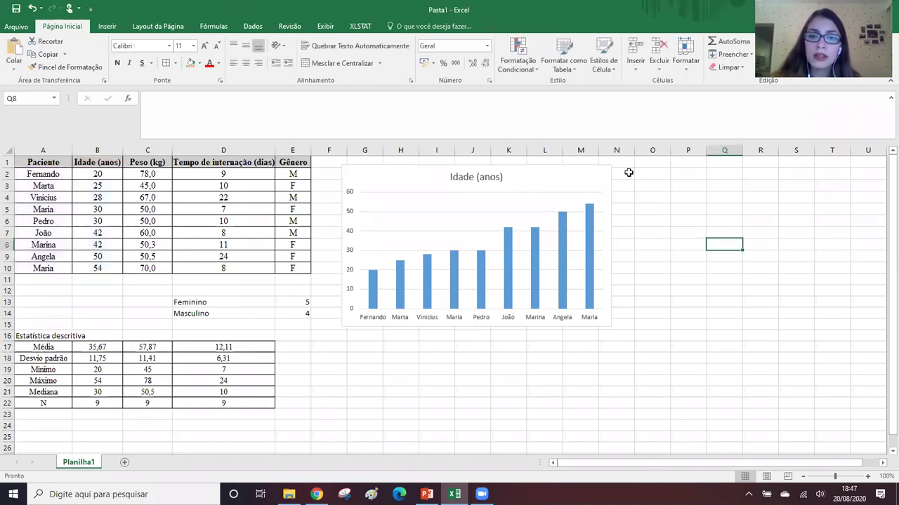
Step: Add data labels and axis titles to the age chart
{"action": "left_click", "coordinate": [570, 177]}
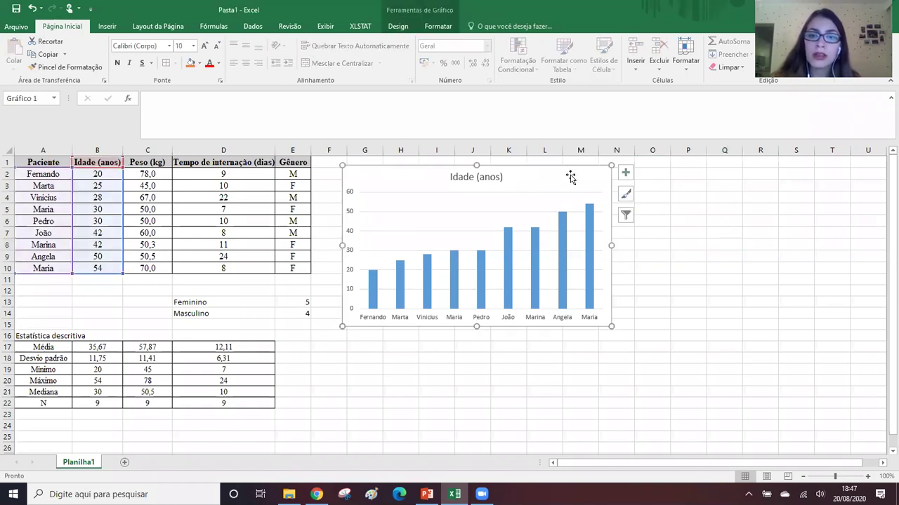
{"action": "left_click", "coordinate": [626, 173]}
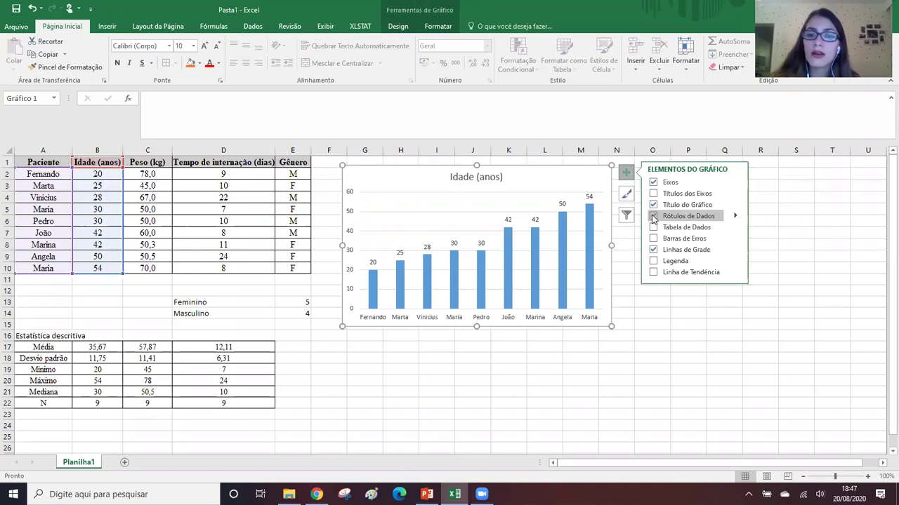
{"action": "left_click", "coordinate": [653, 216]}
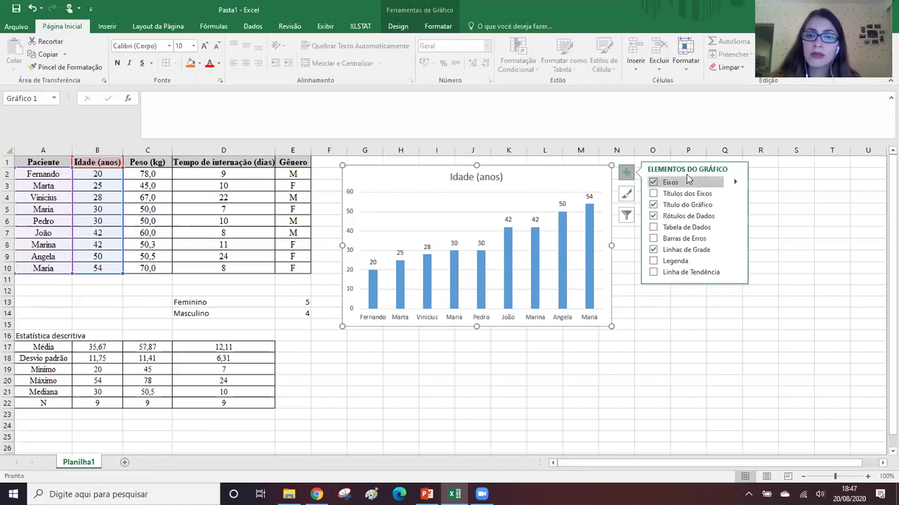
{"action": "left_click", "coordinate": [654, 194]}
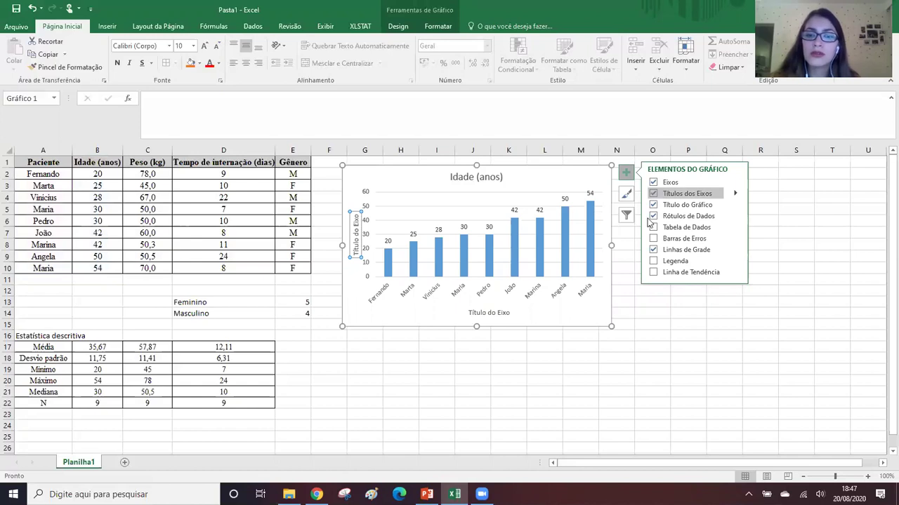
{"action": "left_click", "coordinate": [641, 353]}
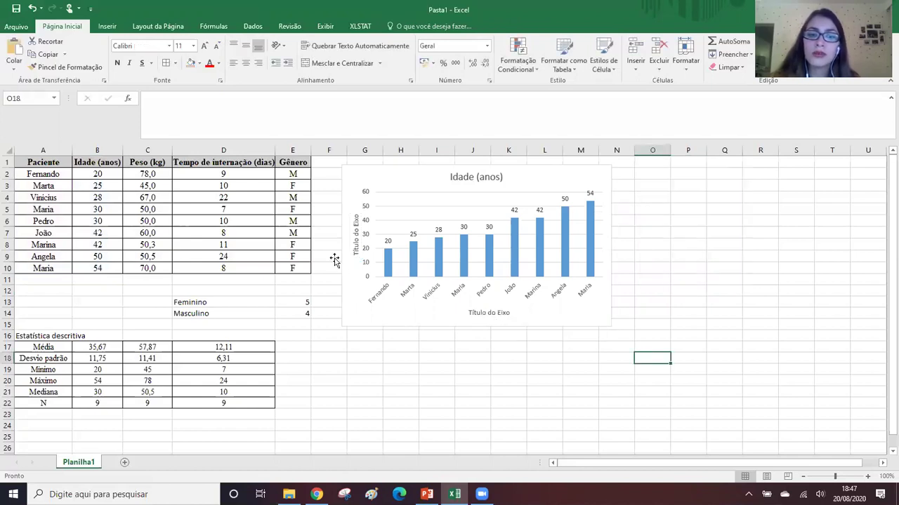
Step: Title the horizontal axis "Nome do paciente" and the vertical axis "Idade (anos)"
{"action": "left_click", "coordinate": [505, 313]}
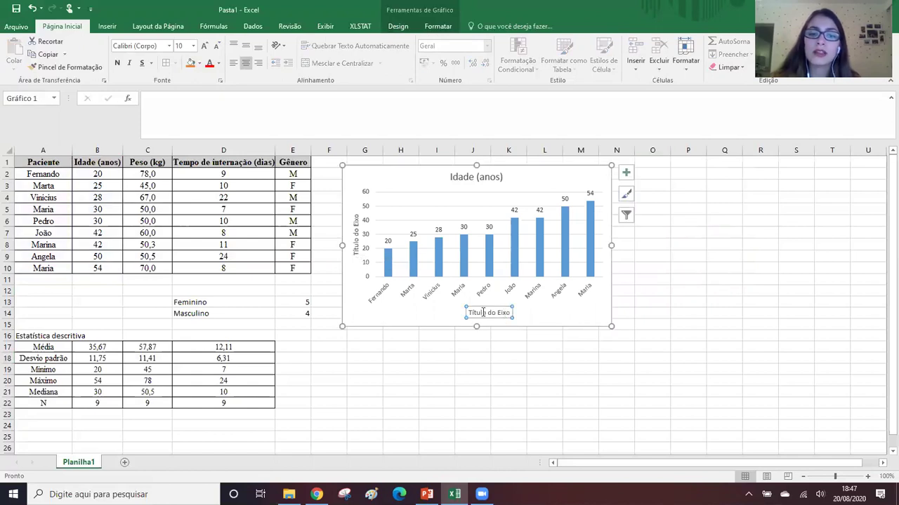
{"action": "triple_click", "coordinate": [500, 316]}
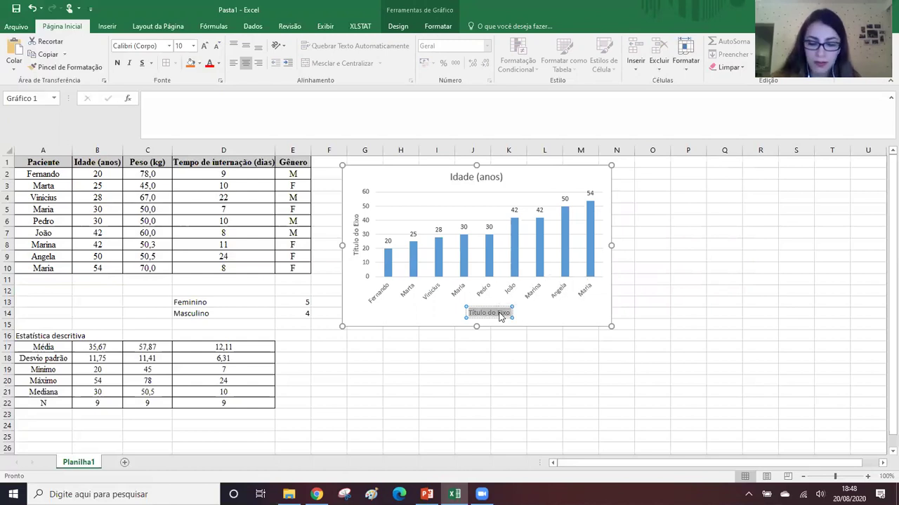
{"action": "type", "text": "Nome do paciente"}
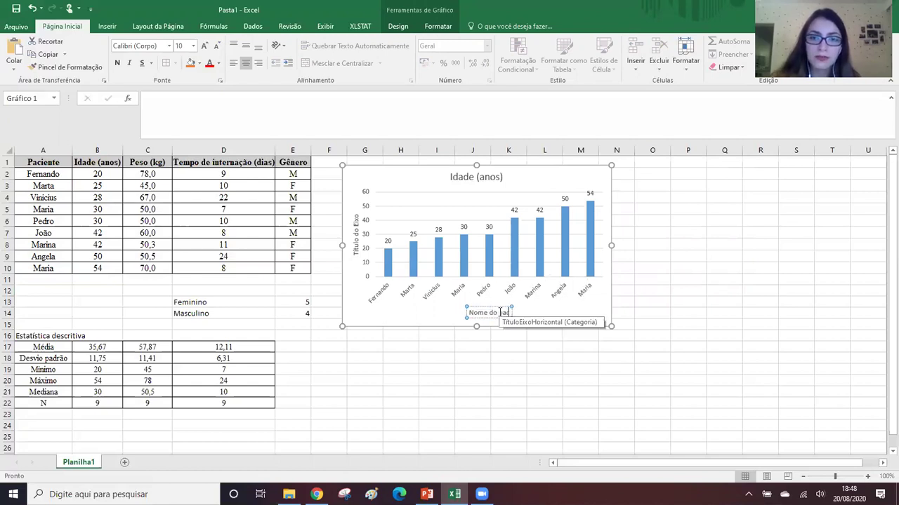
{"action": "left_click", "coordinate": [355, 238]}
{"action": "triple_click", "coordinate": [356, 236]}
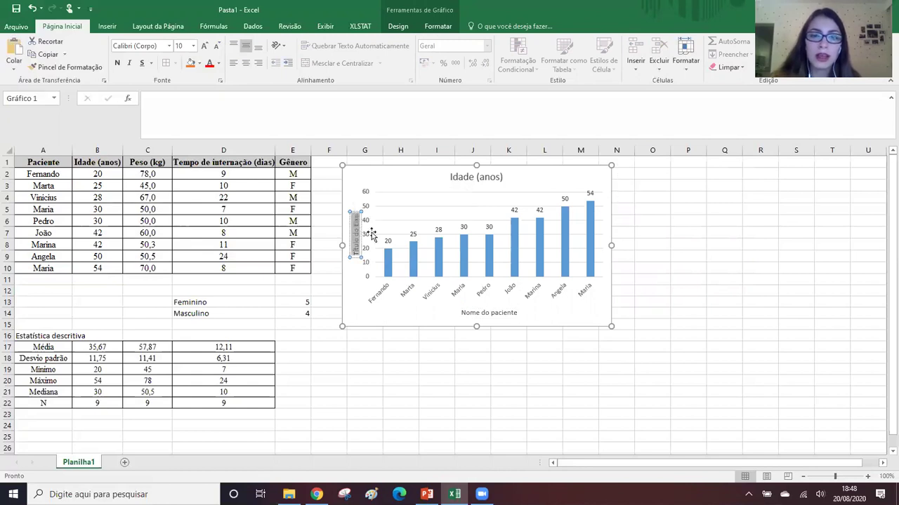
{"action": "key", "text": "BackSpace"}
{"action": "type", "text": "Idade (anos)"}
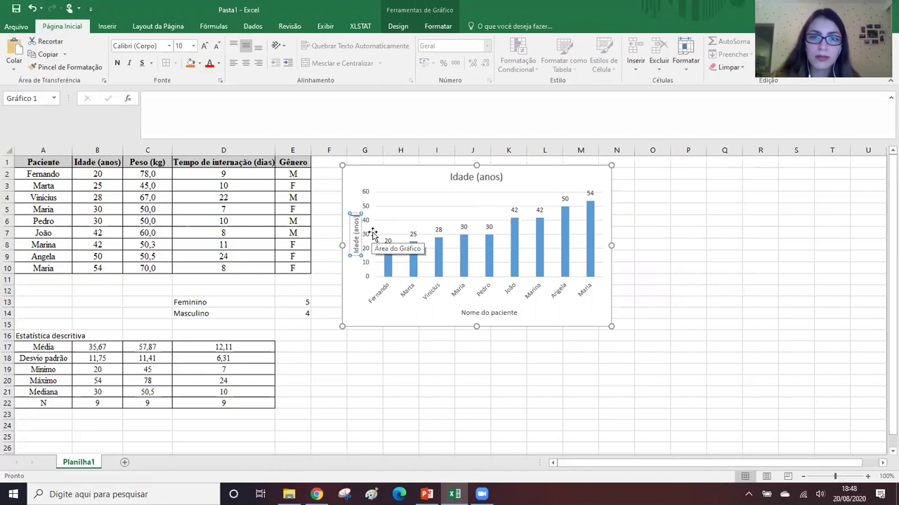
Step: Change the chart title to "Idade dos pacientes do hospital"
{"action": "left_click", "coordinate": [469, 179]}
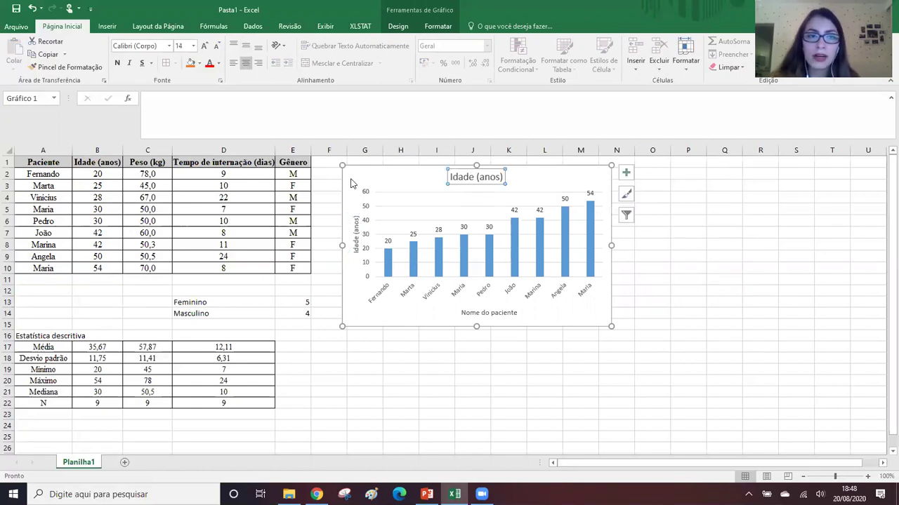
{"action": "left_click", "coordinate": [104, 161]}
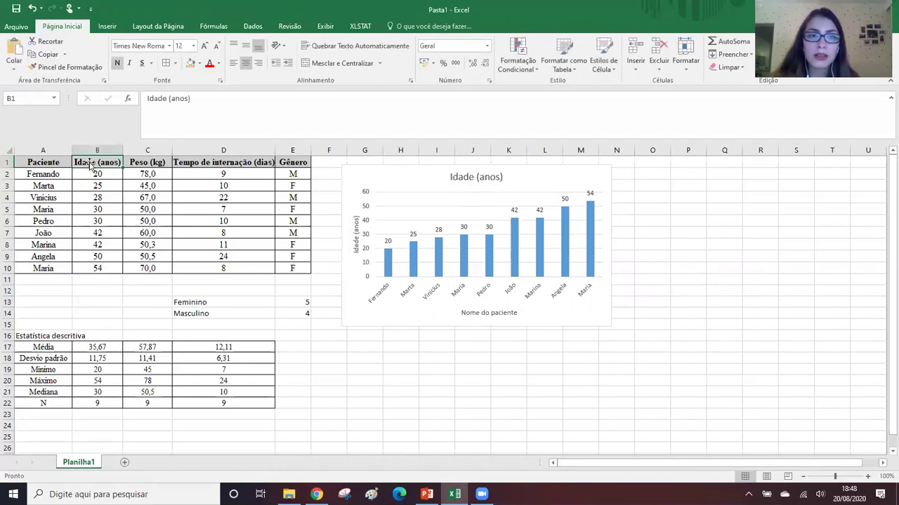
{"action": "left_click", "coordinate": [491, 178]}
{"action": "triple_click", "coordinate": [479, 182]}
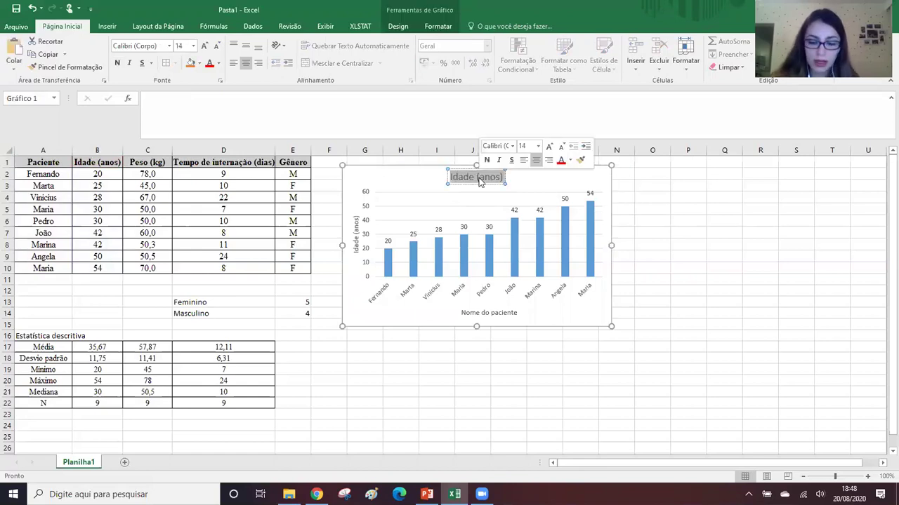
{"action": "type", "text": "Id"}
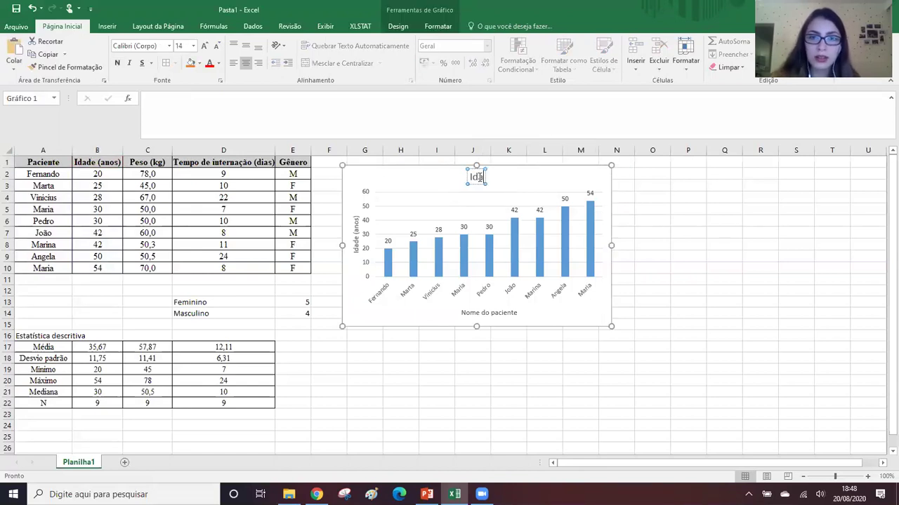
{"action": "type", "text": "ade dos pacientes do hospital"}
{"action": "left_click", "coordinate": [694, 232]}
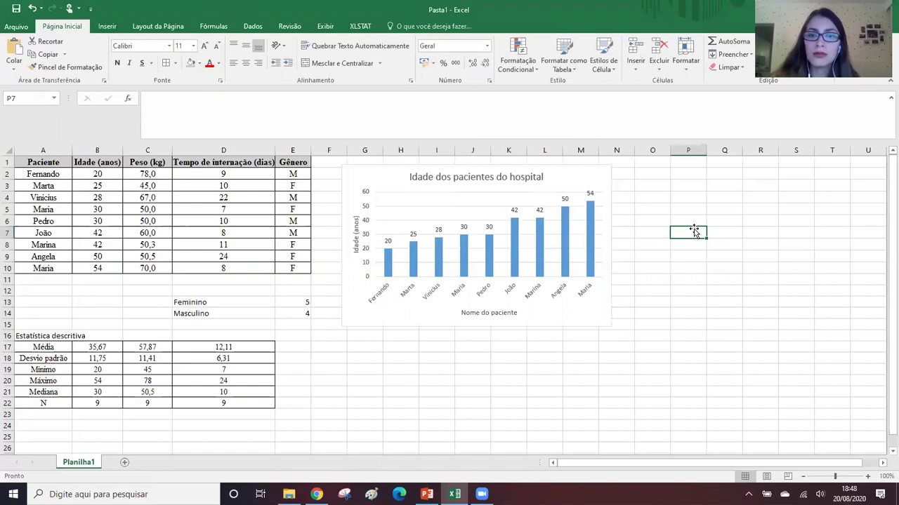
Step: Look over the chart's formatting options, try other chart styles and return to the first style
{"action": "left_click", "coordinate": [584, 178]}
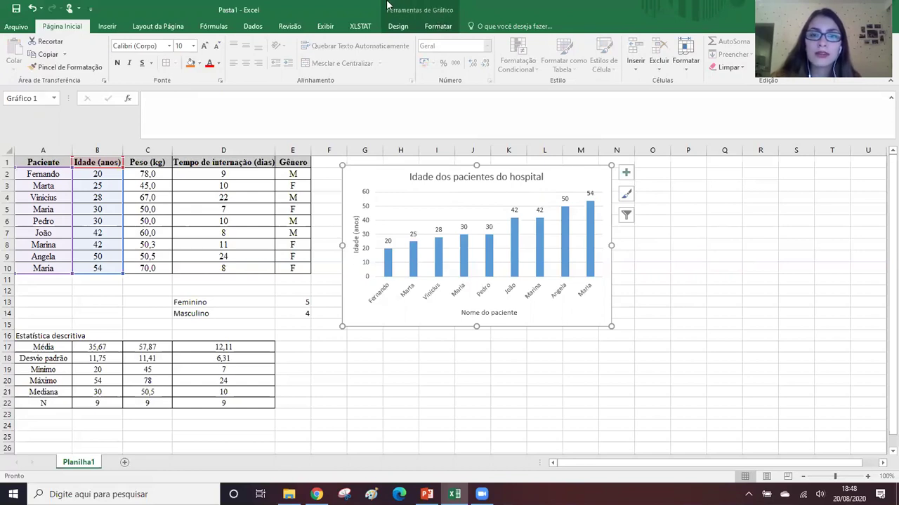
{"action": "left_click", "coordinate": [723, 221]}
{"action": "left_click", "coordinate": [593, 173]}
{"action": "left_click", "coordinate": [398, 26]}
{"action": "left_click", "coordinate": [437, 27]}
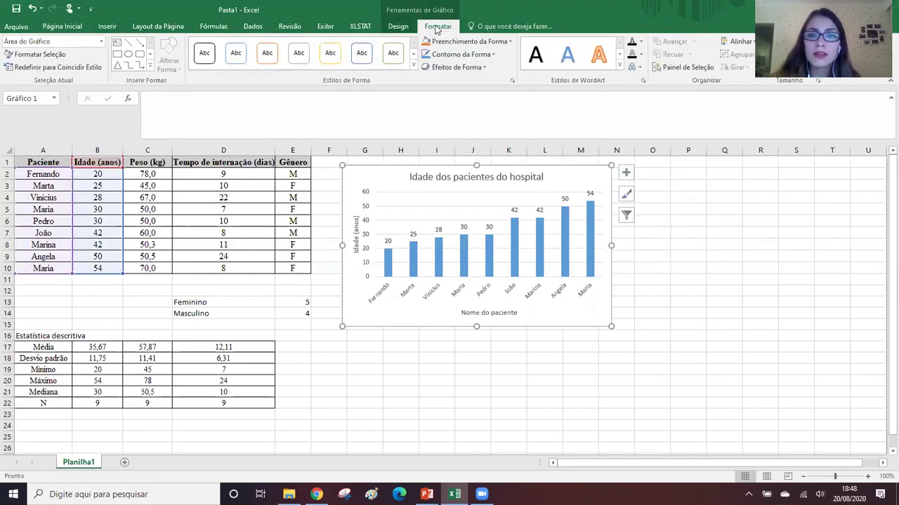
{"action": "left_click", "coordinate": [398, 26]}
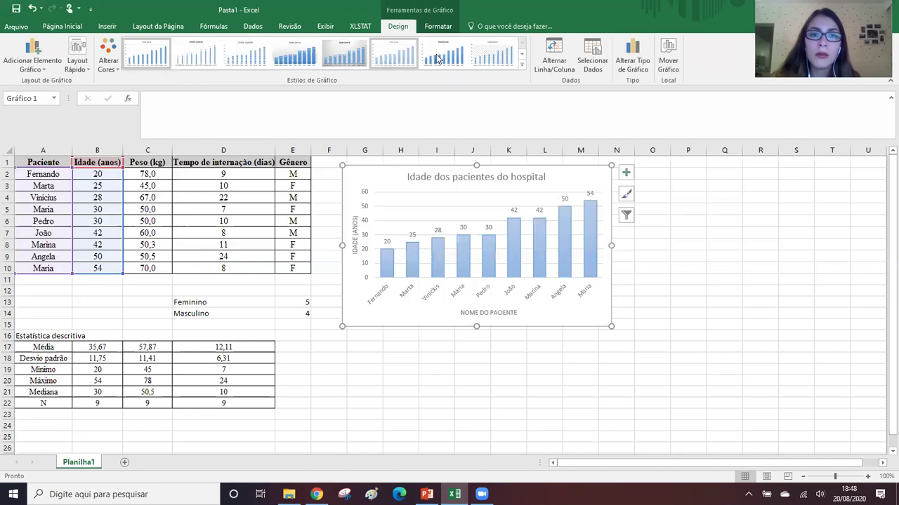
{"action": "left_click", "coordinate": [351, 55]}
{"action": "left_click", "coordinate": [161, 59]}
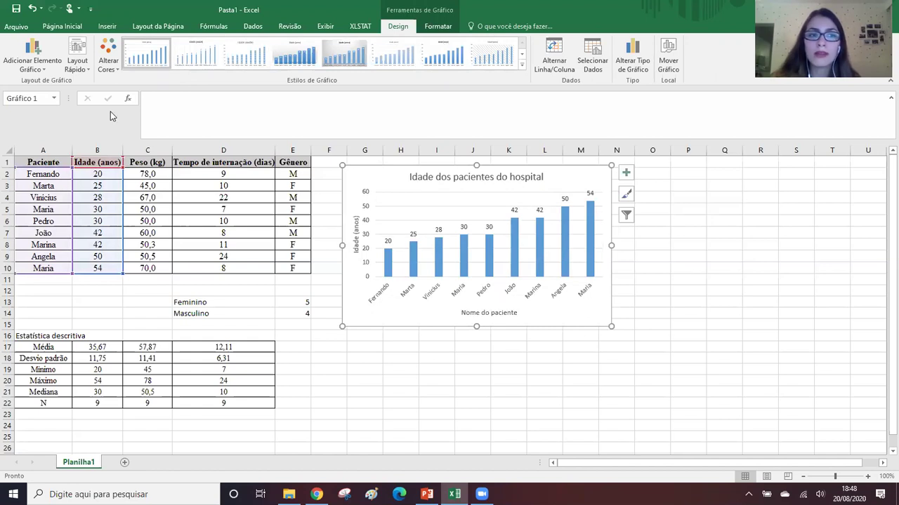
Step: Recolor the chart with the fourth Colorido palette, which starts with green
{"action": "left_click", "coordinate": [109, 67]}
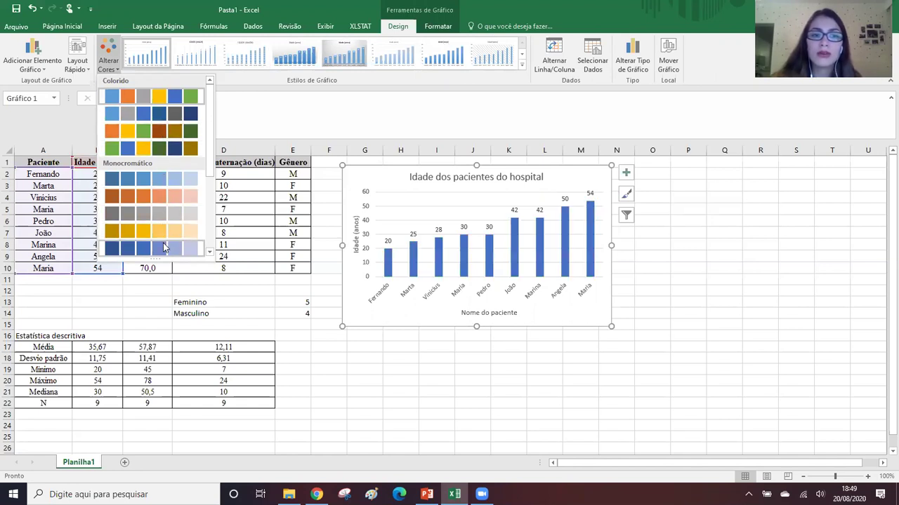
{"action": "left_click", "coordinate": [156, 152]}
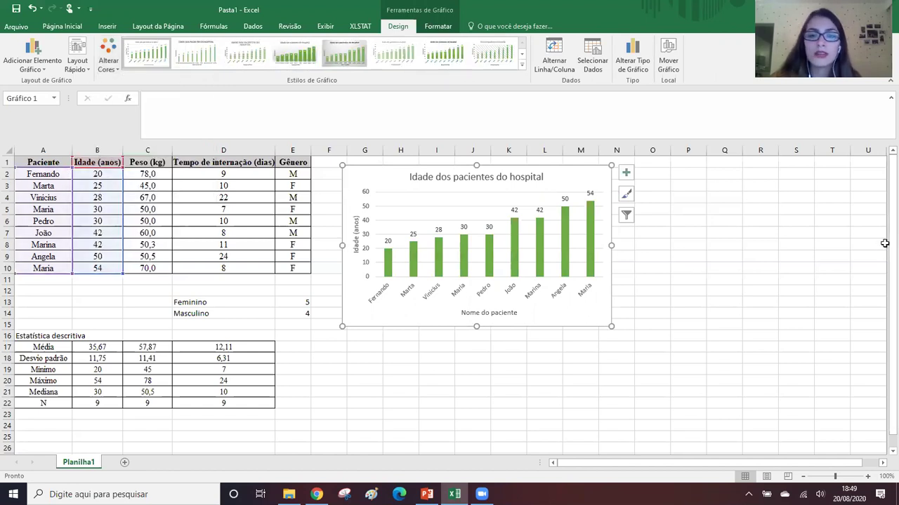
{"action": "left_click", "coordinate": [439, 29]}
{"action": "left_click", "coordinate": [762, 288]}
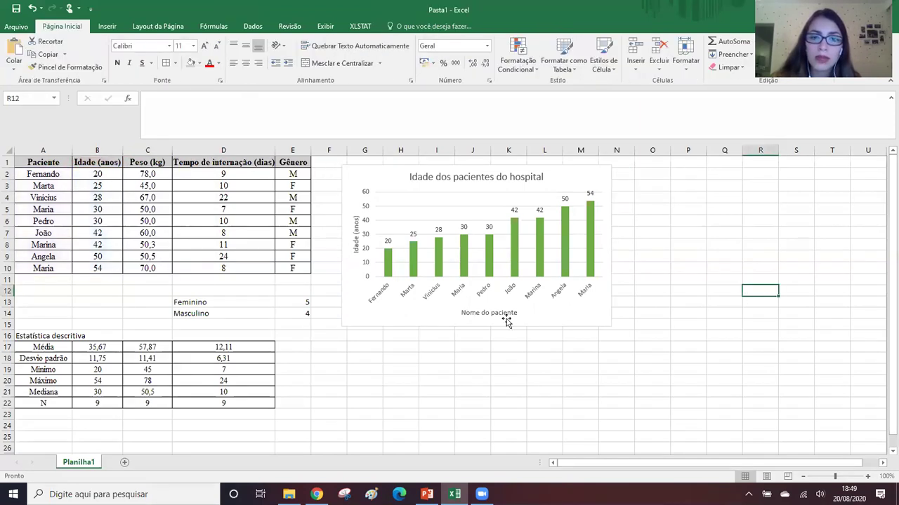
Step: Give the chart area an Automático black outline with a thickness of 1½ pt
{"action": "left_click", "coordinate": [596, 180]}
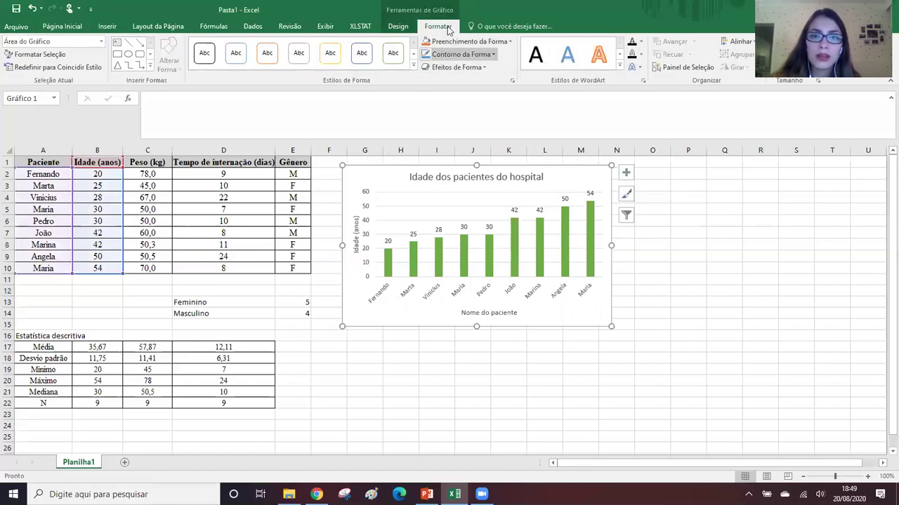
{"action": "left_click", "coordinate": [475, 56]}
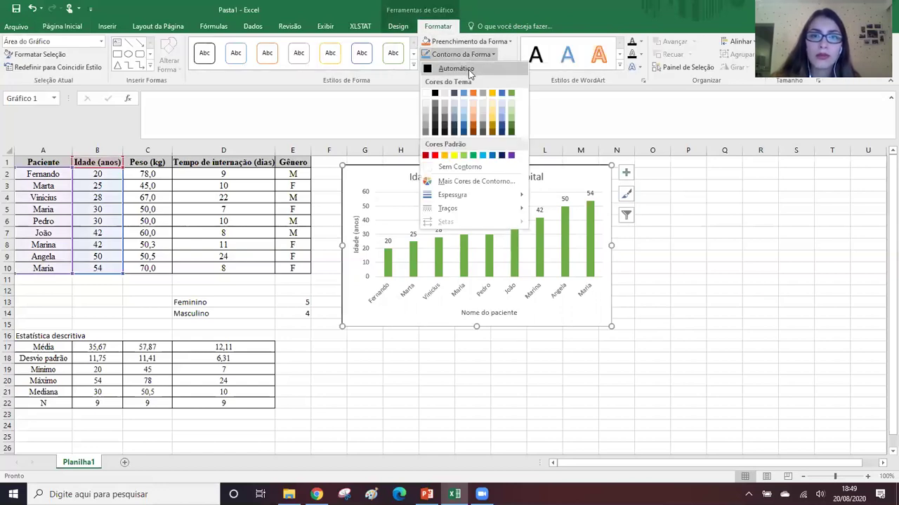
{"action": "left_click", "coordinate": [469, 70]}
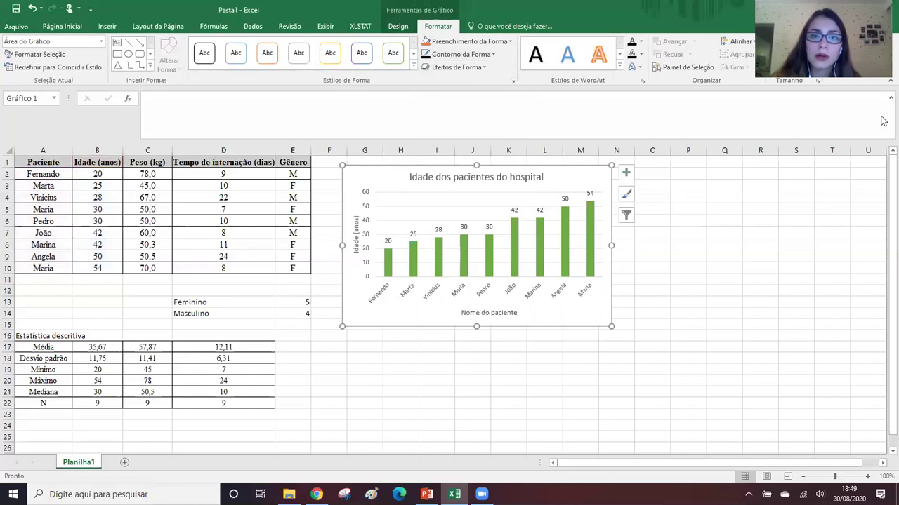
{"action": "left_click", "coordinate": [461, 54]}
{"action": "mouse_move", "coordinate": [503, 202]}
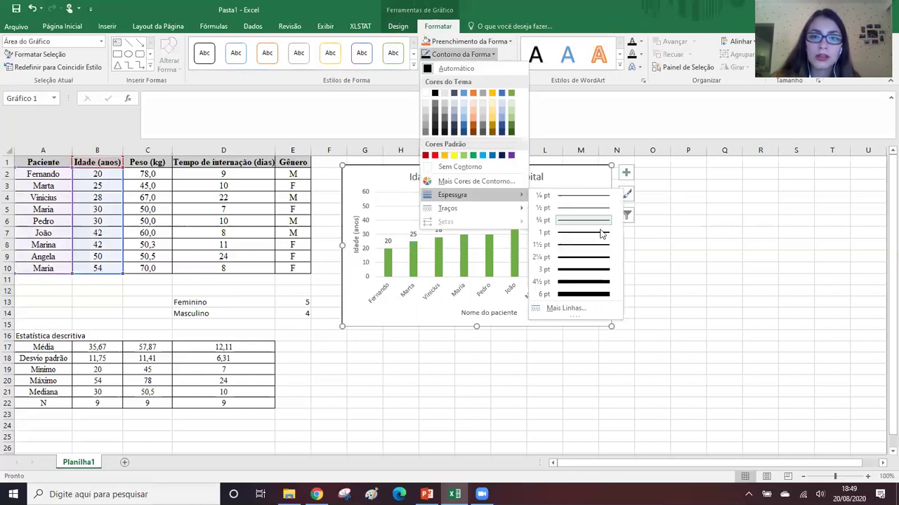
{"action": "left_click", "coordinate": [587, 245]}
{"action": "left_click", "coordinate": [765, 254]}
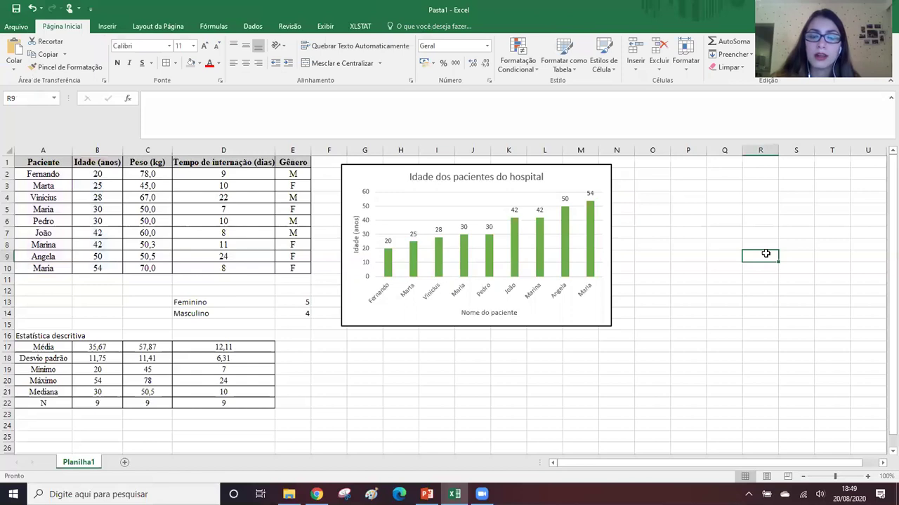
Step: Set the chart title's font to Times New Roman and its color to red
{"action": "left_click", "coordinate": [453, 178]}
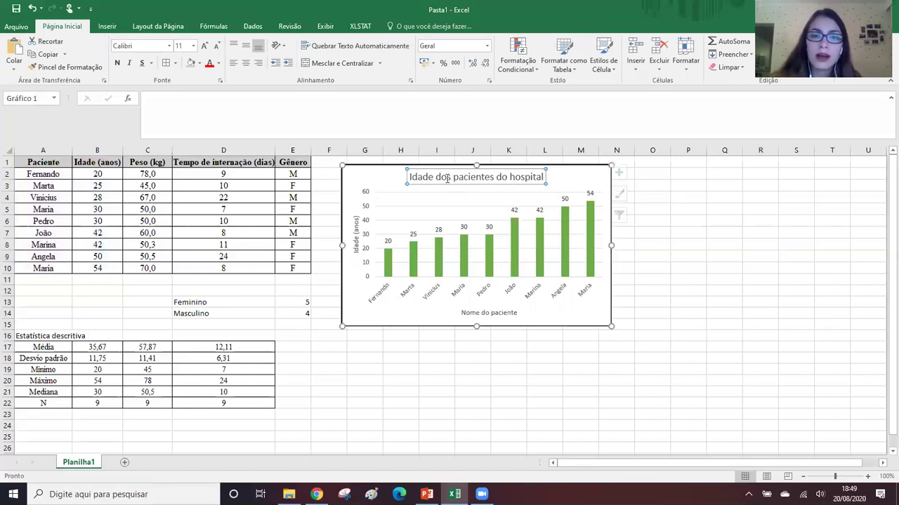
{"action": "triple_click", "coordinate": [496, 181]}
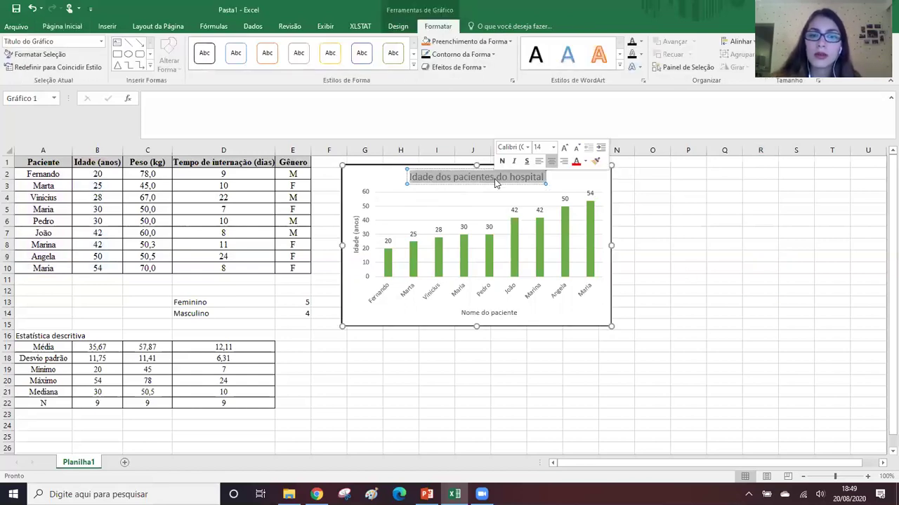
{"action": "left_click", "coordinate": [65, 26]}
{"action": "left_click", "coordinate": [139, 46]}
{"action": "type", "text": "Times"}
{"action": "key", "text": "Return"}
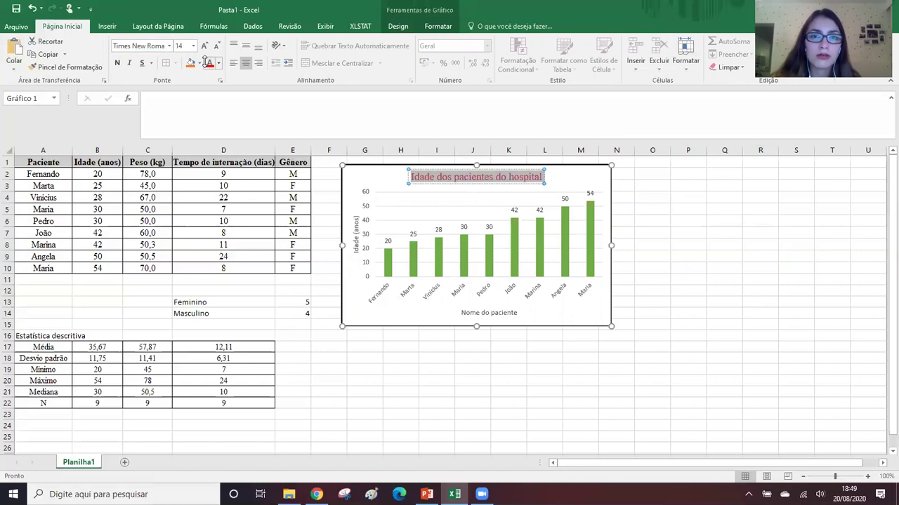
{"action": "left_click", "coordinate": [804, 257]}
Step: Set the chart title's font color to black
{"action": "left_click", "coordinate": [468, 176]}
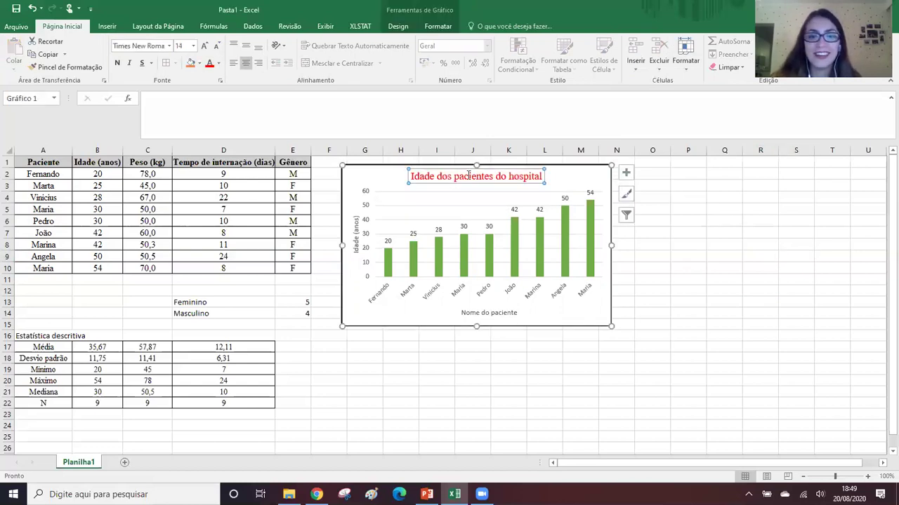
{"action": "triple_click", "coordinate": [468, 175]}
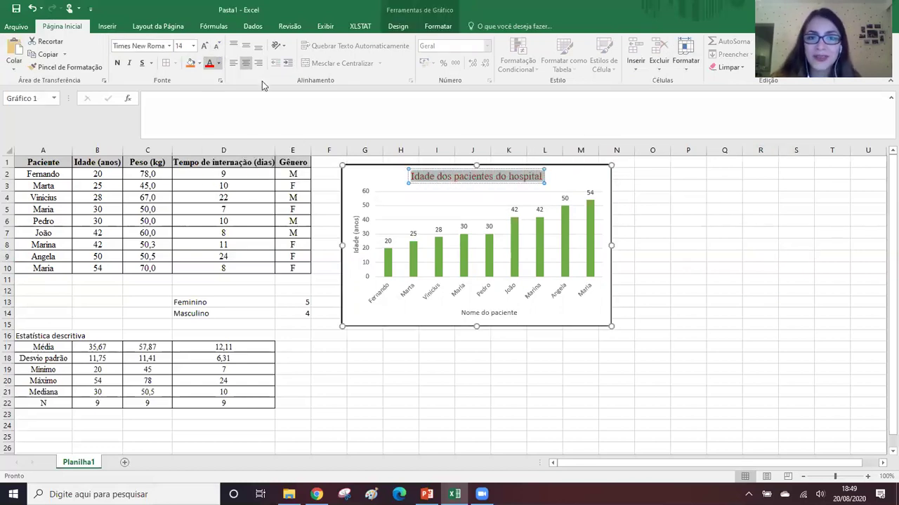
{"action": "left_click", "coordinate": [746, 255]}
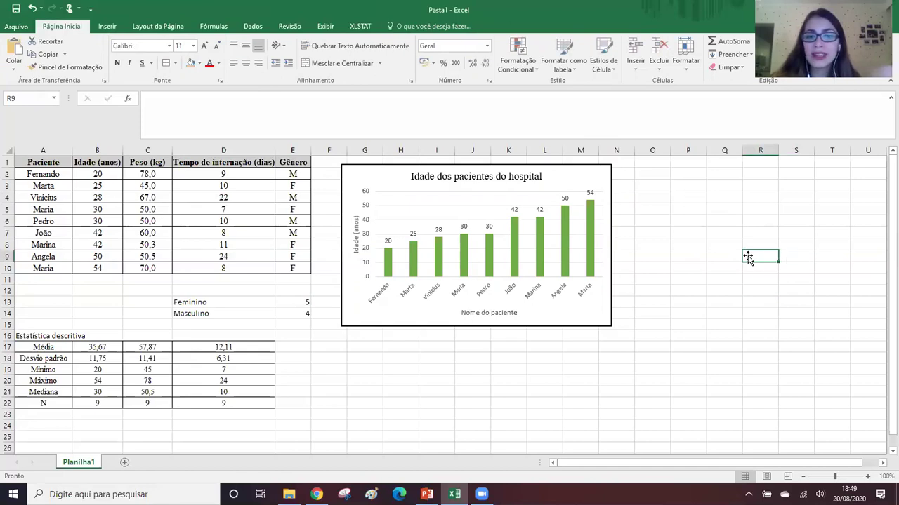
Step: Set the font of the horizontal axis title "Nome do paciente" to Times New Roman
{"action": "left_click", "coordinate": [480, 310]}
{"action": "left_click", "coordinate": [141, 47]}
{"action": "type", "text": "Times New Roma"}
{"action": "key", "text": "Return"}
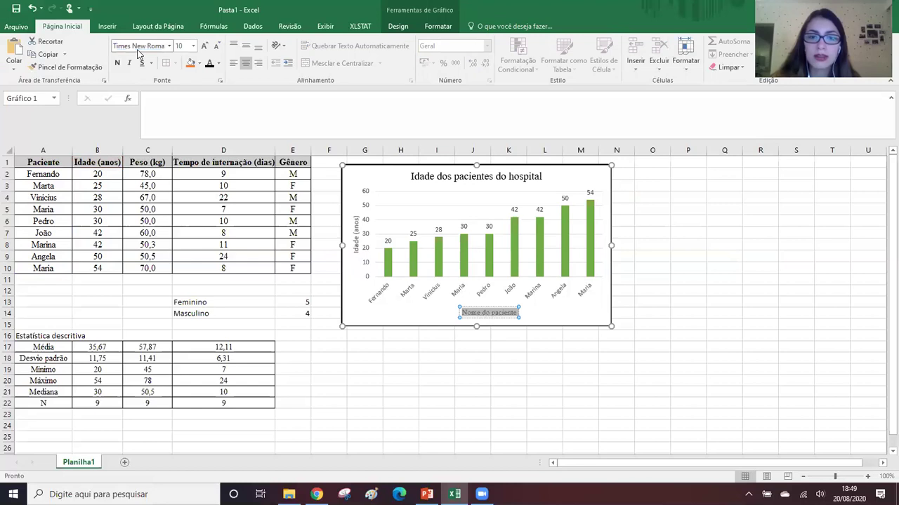
{"action": "left_click", "coordinate": [498, 417]}
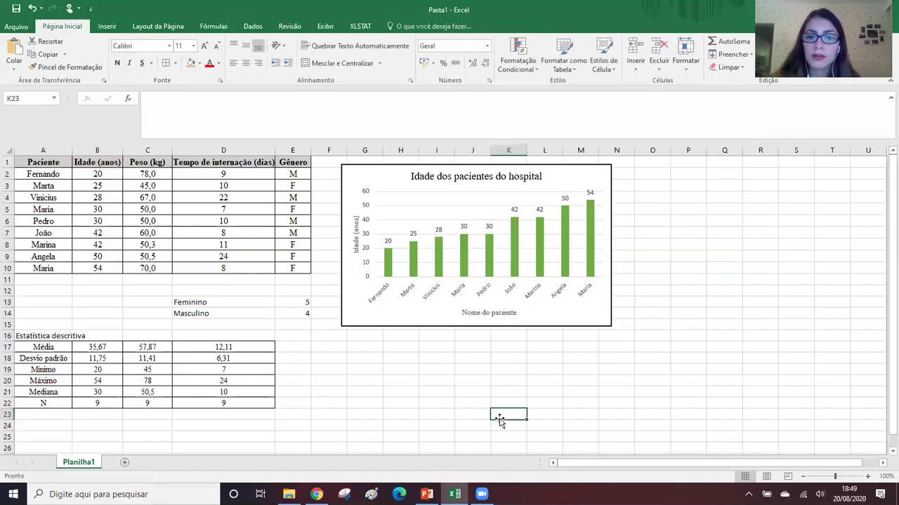
Step: Set the font of the vertical axis title "Idade (anos)" to Times New Roman
{"action": "left_click", "coordinate": [356, 225]}
{"action": "triple_click", "coordinate": [357, 226]}
{"action": "left_click", "coordinate": [135, 45]}
{"action": "type", "text": "T"}
{"action": "key", "text": "Return"}
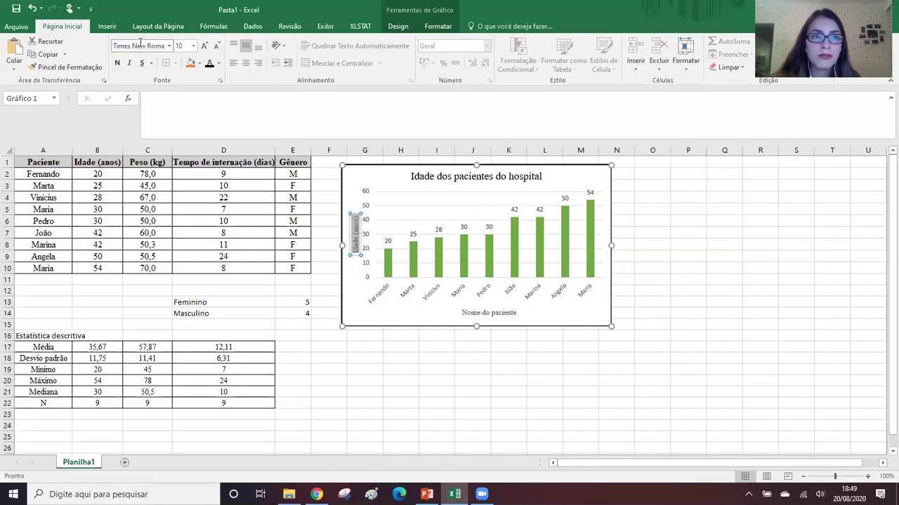
{"action": "left_click", "coordinate": [602, 415]}
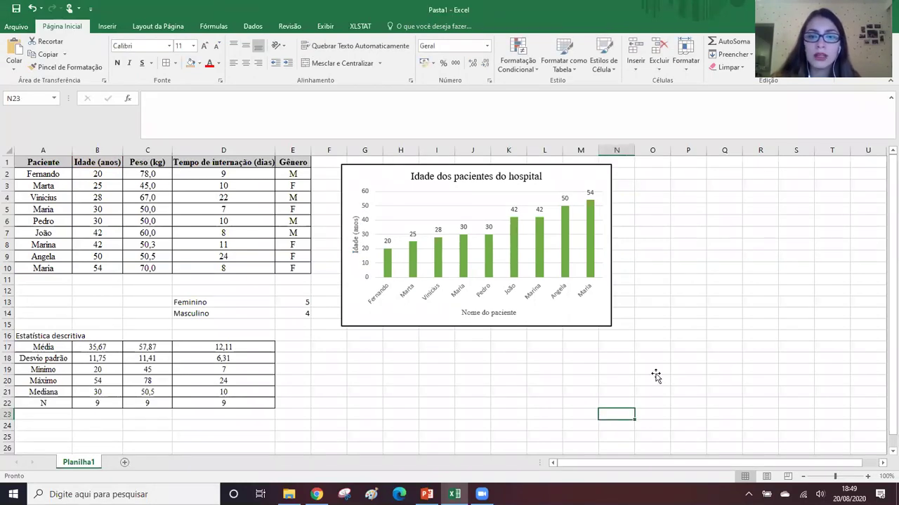
{"action": "left_click", "coordinate": [585, 169]}
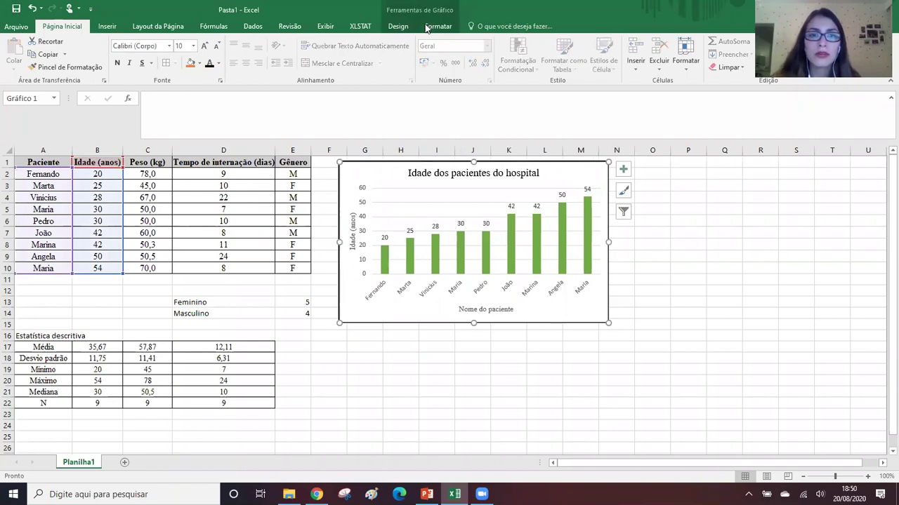
{"action": "left_click", "coordinate": [412, 28]}
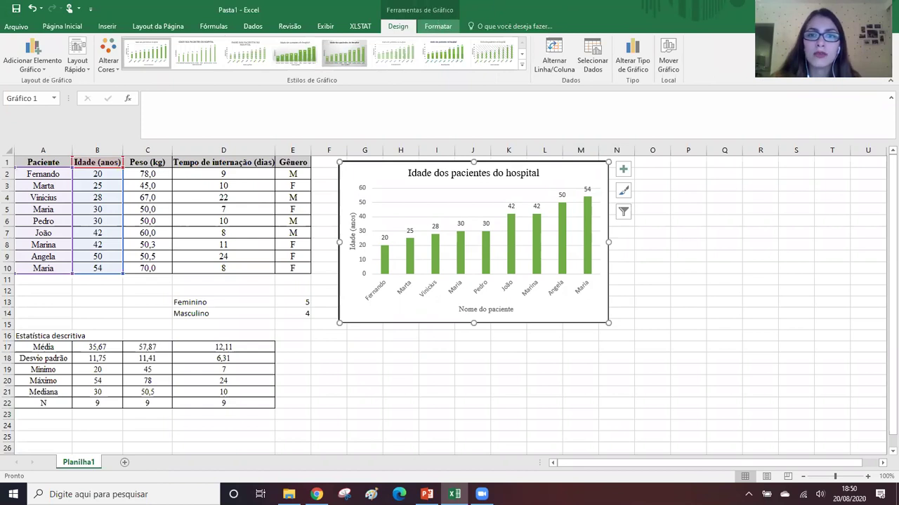
{"action": "left_click", "coordinate": [437, 26]}
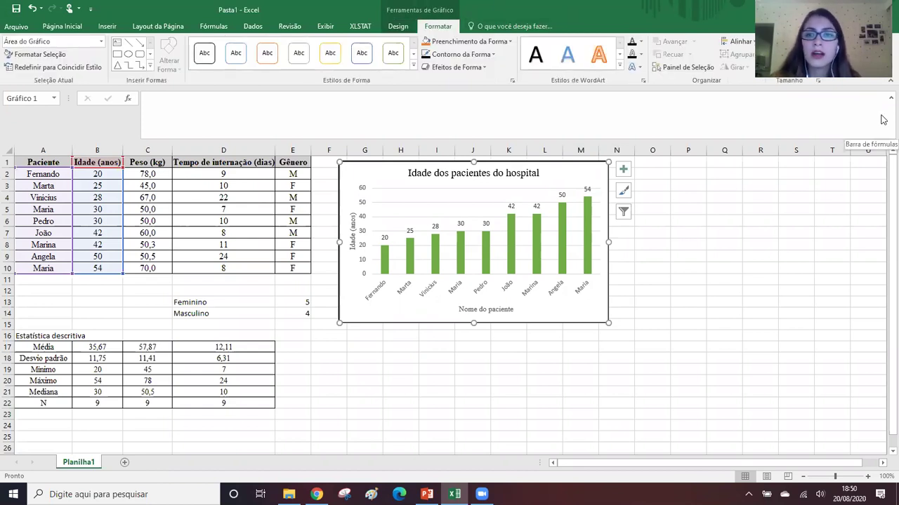
{"action": "left_click", "coordinate": [679, 222]}
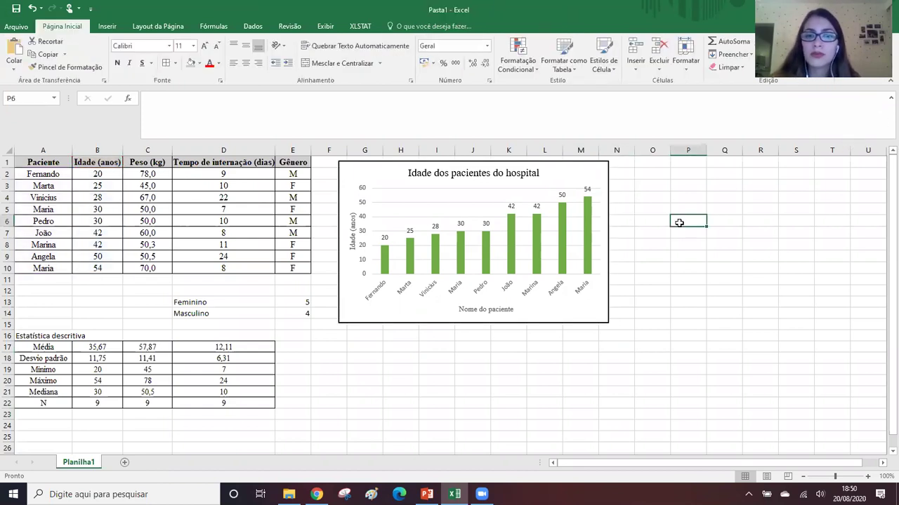
{"action": "left_click", "coordinate": [586, 169]}
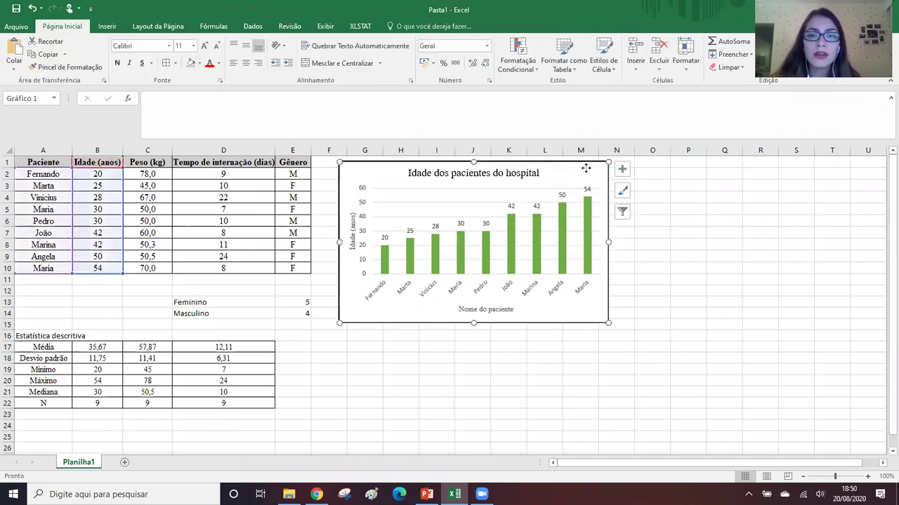
{"action": "left_click_drag", "start_coordinate": [586, 167], "coordinate": [587, 168]}
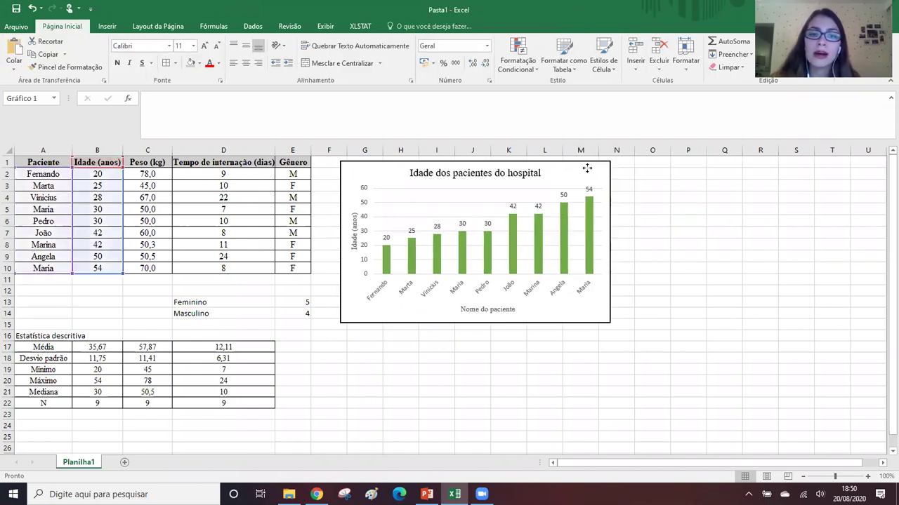
{"action": "left_click", "coordinate": [659, 199]}
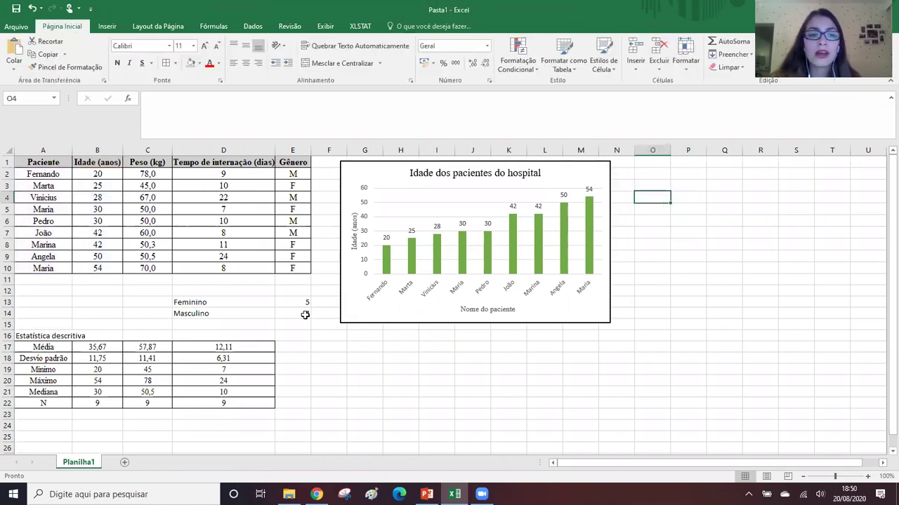
Step: Insert a basic 2D pie chart from the Feminino and Masculino counts in D13:E14
{"action": "left_click_drag", "start_coordinate": [190, 301], "coordinate": [305, 314]}
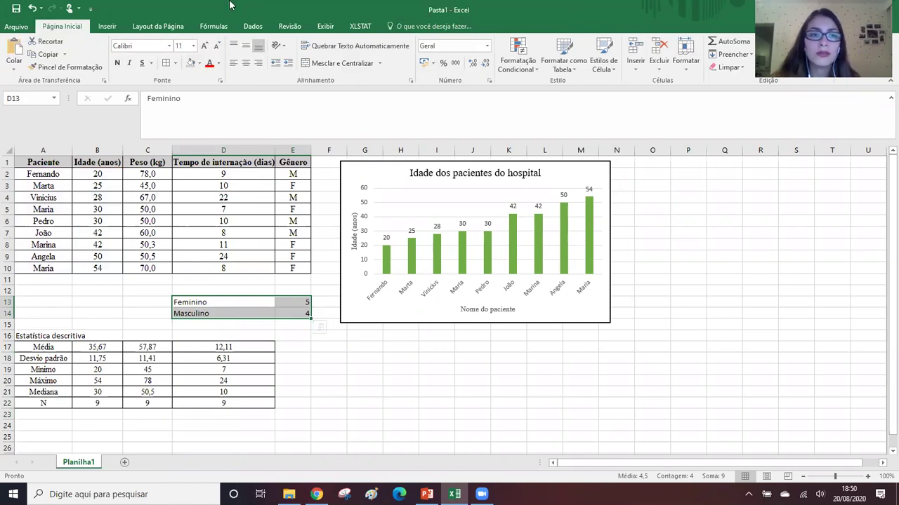
{"action": "left_click", "coordinate": [107, 27]}
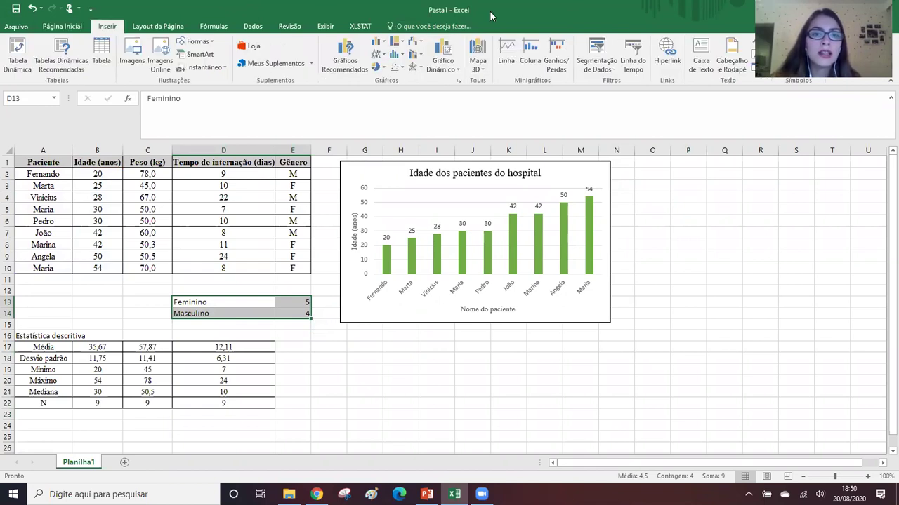
{"action": "left_click", "coordinate": [381, 68]}
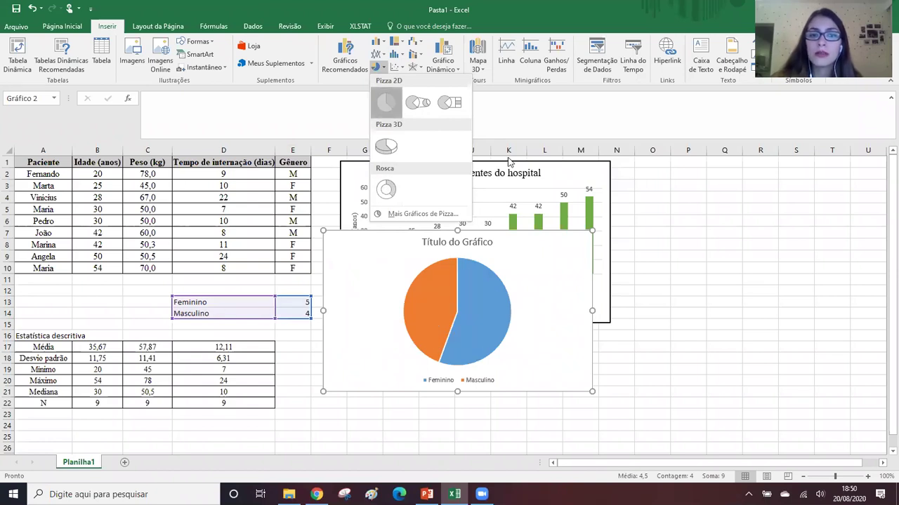
{"action": "left_click", "coordinate": [384, 104]}
Step: Move the pie chart directly below the age column chart and align it with that chart's edges
{"action": "left_click_drag", "start_coordinate": [555, 252], "coordinate": [564, 342]}
{"action": "left_click", "coordinate": [716, 301]}
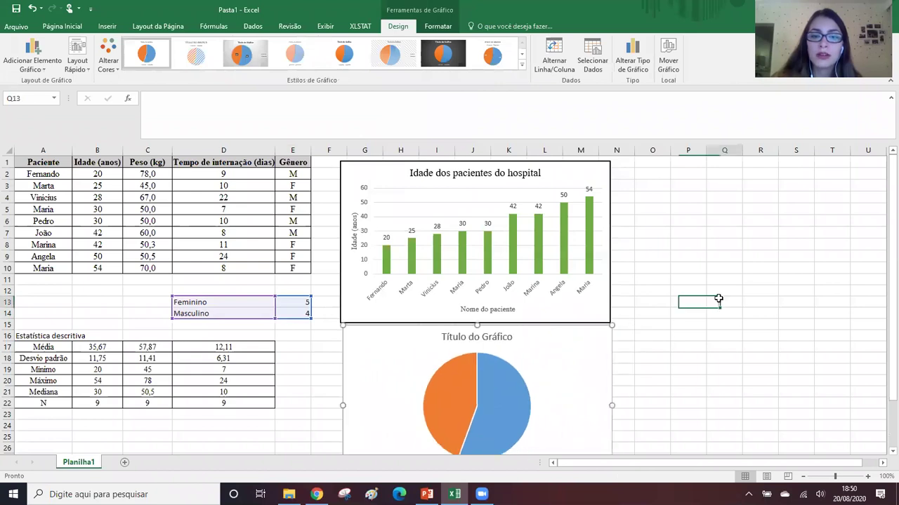
{"action": "scroll", "coordinate": [716, 297], "scroll_direction": "down", "scroll_amount": 2}
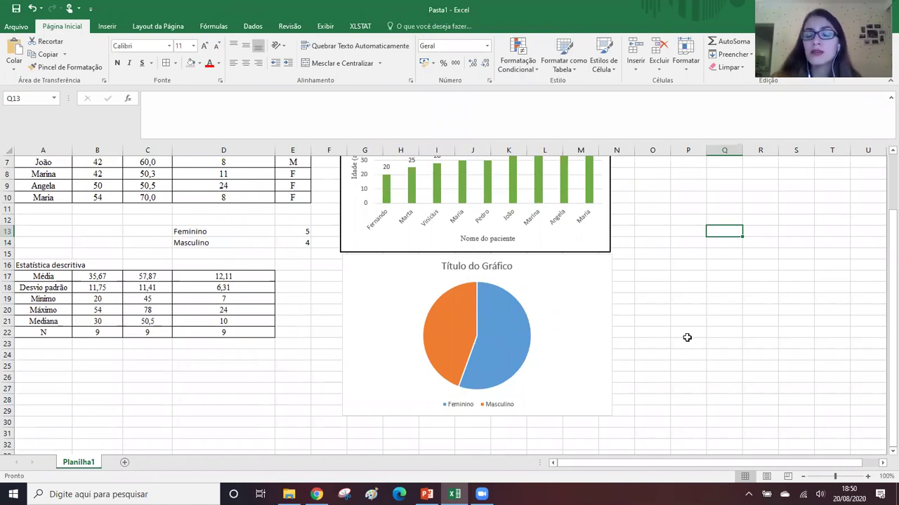
{"action": "left_click_drag", "start_coordinate": [590, 276], "coordinate": [588, 282]}
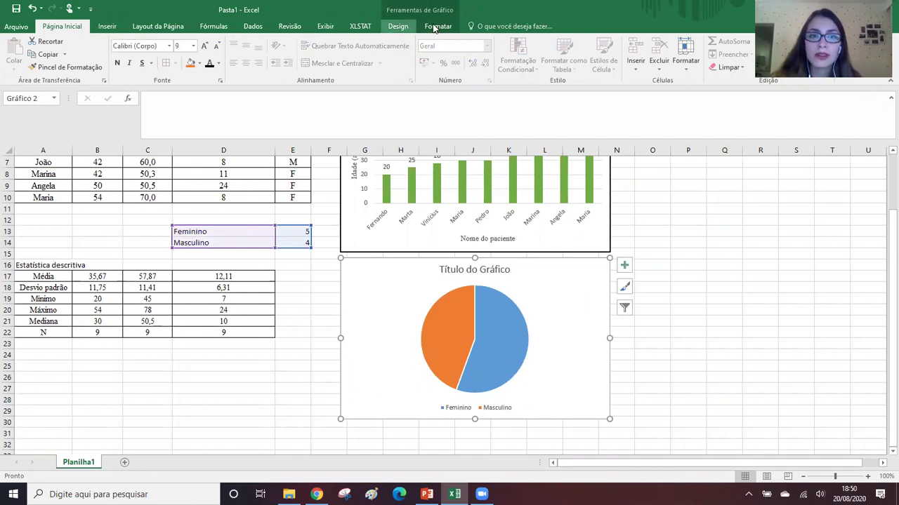
Step: Recolor the pie chart with the fourth Colorido palette, which starts with green
{"action": "left_click", "coordinate": [394, 27]}
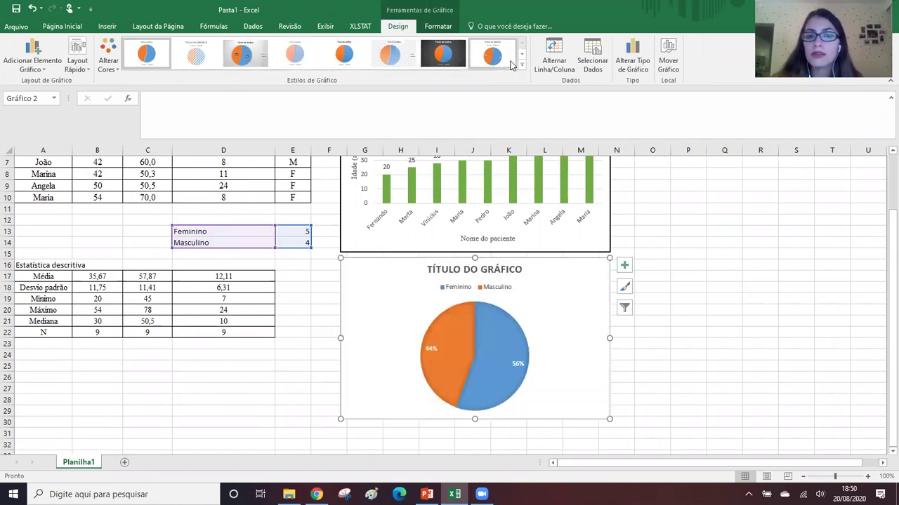
{"action": "left_click", "coordinate": [108, 62]}
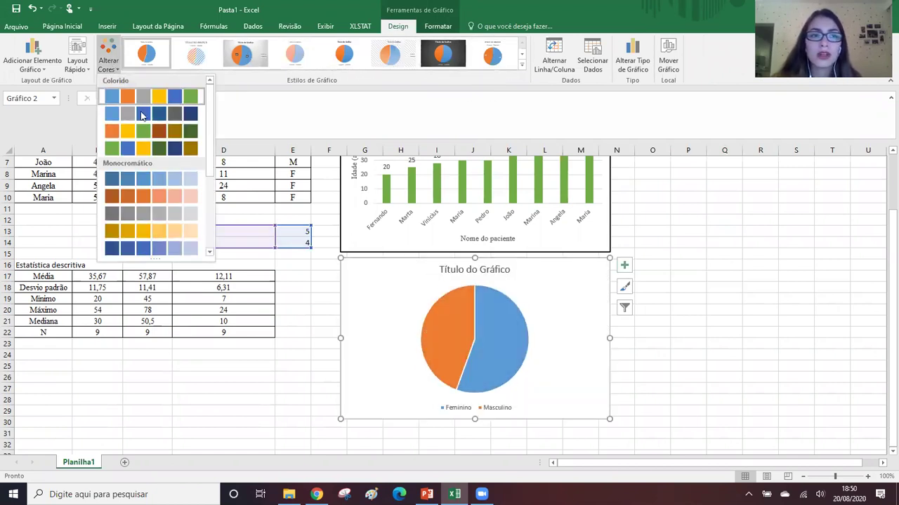
{"action": "left_click", "coordinate": [143, 149]}
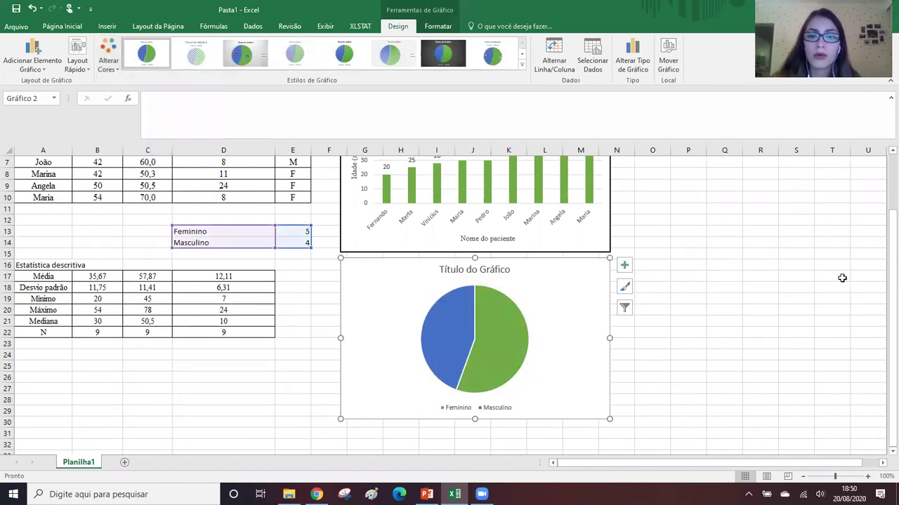
Step: Add data labels to the pie chart as Texto Explicativo de Dados callouts showing category and percentage
{"action": "left_click", "coordinate": [625, 265]}
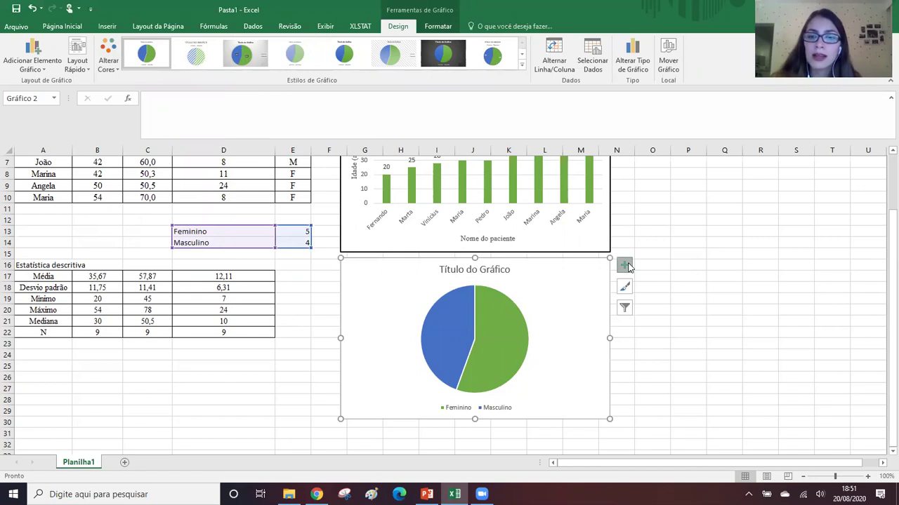
{"action": "left_click", "coordinate": [651, 287]}
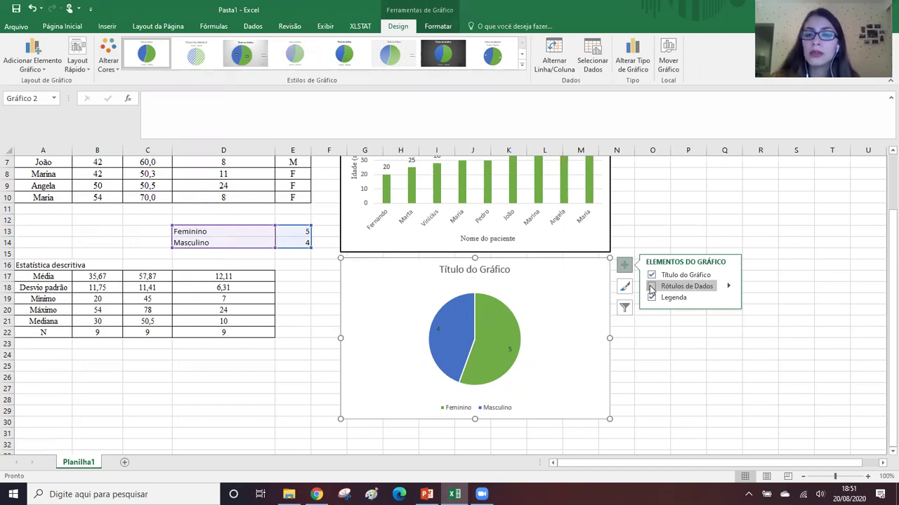
{"action": "left_click", "coordinate": [652, 286]}
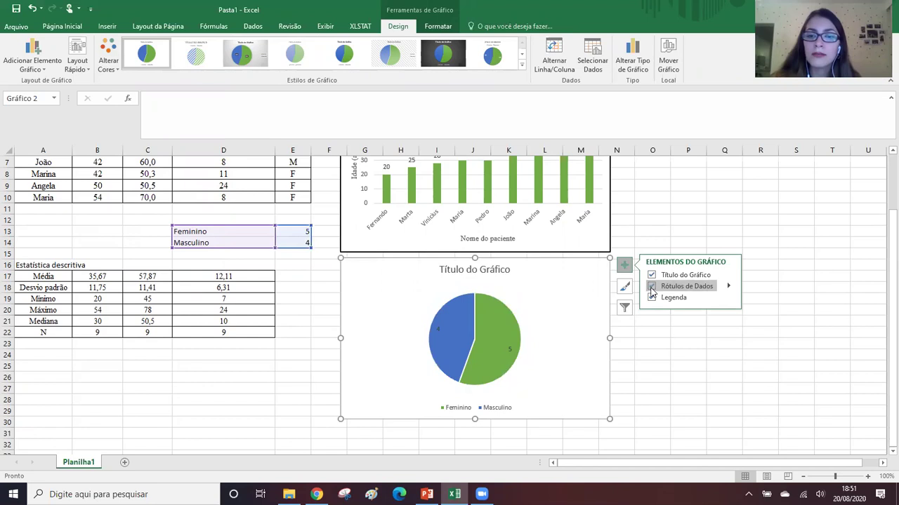
{"action": "left_click", "coordinate": [727, 286]}
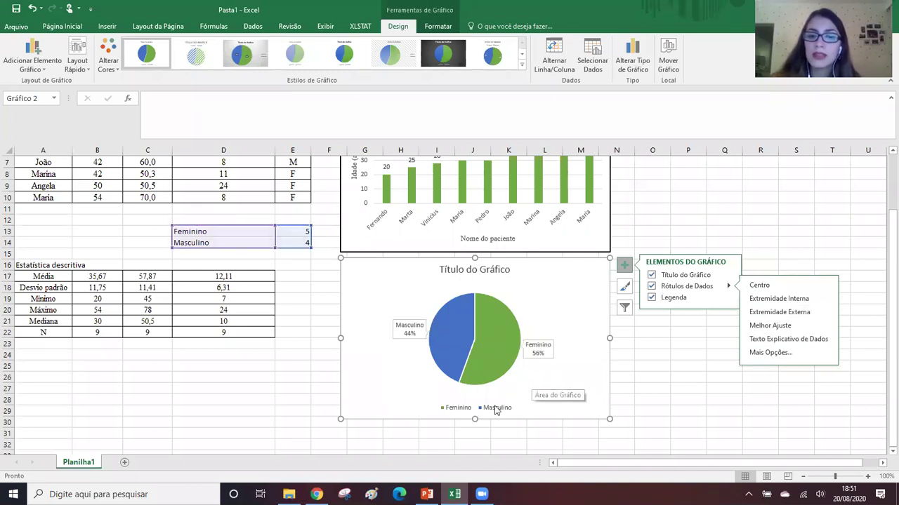
Step: Keep the pie chart's legend on and position it À Esquerda
{"action": "left_click", "coordinate": [652, 297]}
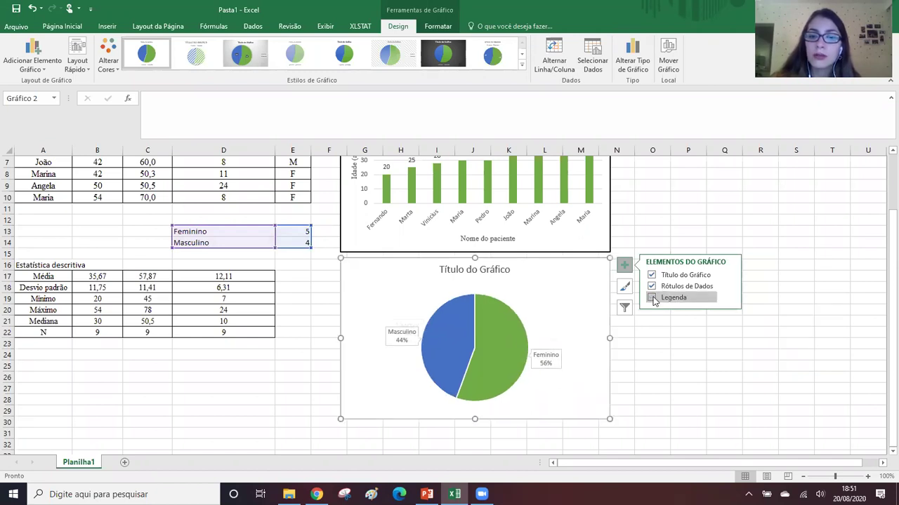
{"action": "left_click", "coordinate": [652, 298]}
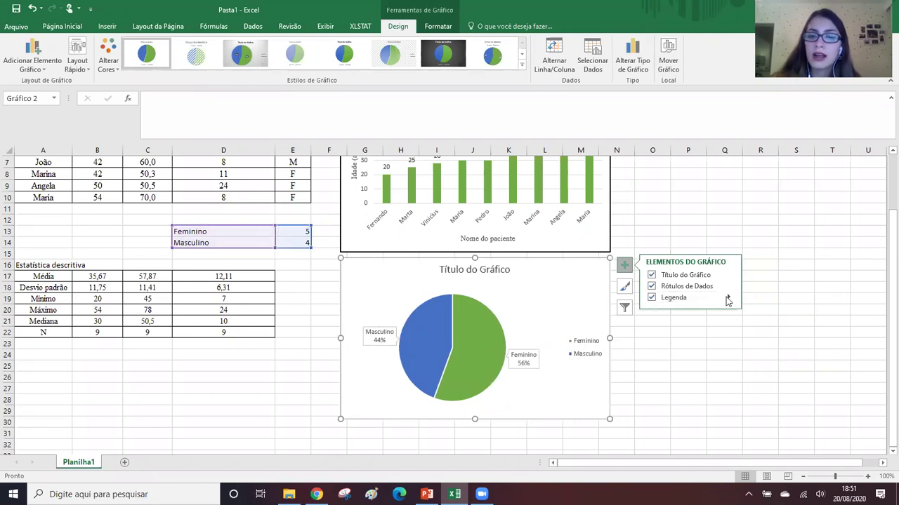
{"action": "left_click", "coordinate": [728, 298]}
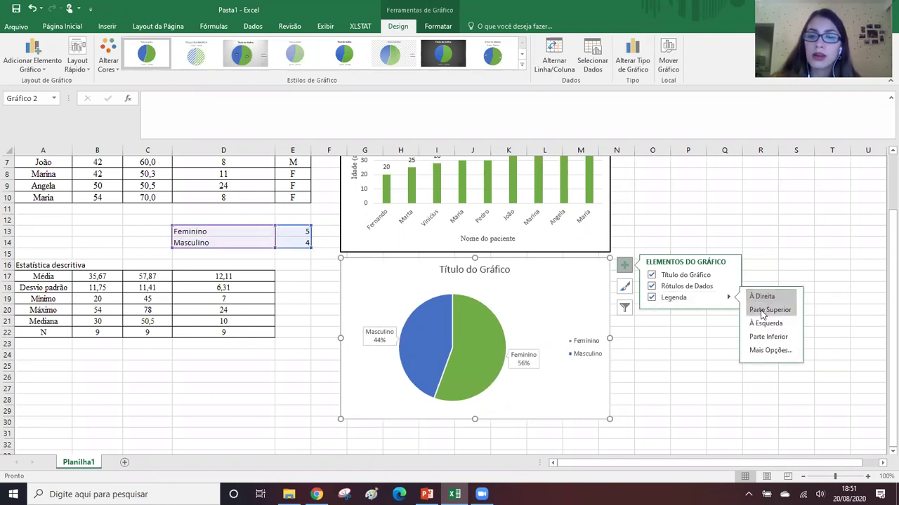
{"action": "left_click", "coordinate": [763, 311]}
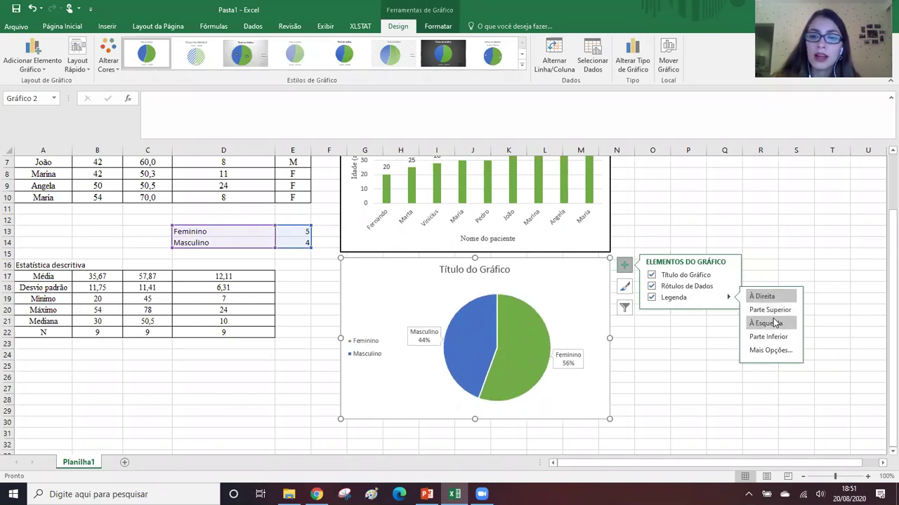
{"action": "left_click", "coordinate": [775, 323]}
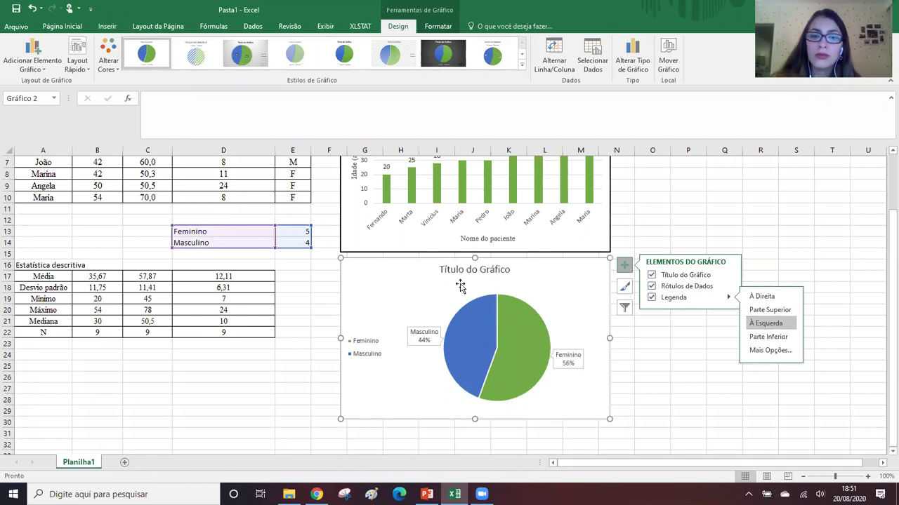
Step: Change the pie chart's title to "Gênero dos pacientes do hospital"
{"action": "left_click", "coordinate": [487, 270]}
{"action": "triple_click", "coordinate": [487, 271]}
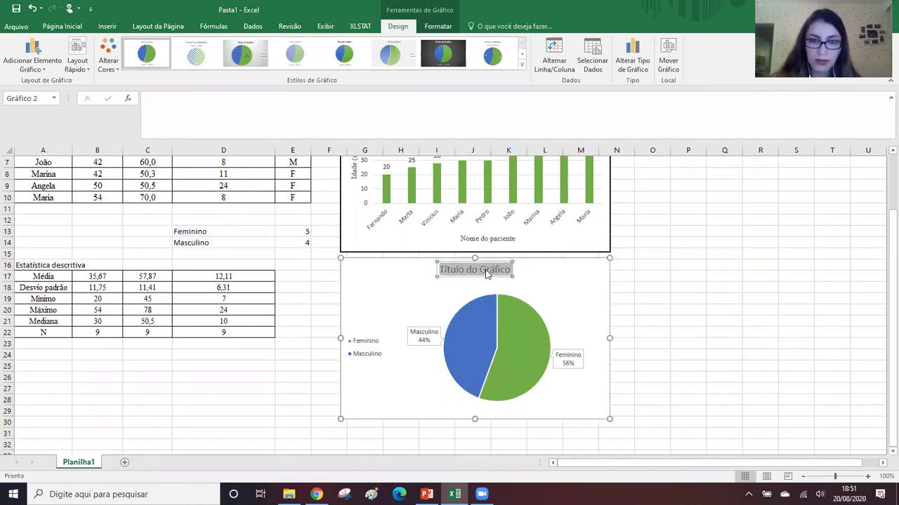
{"action": "type", "text": "Gênero"}
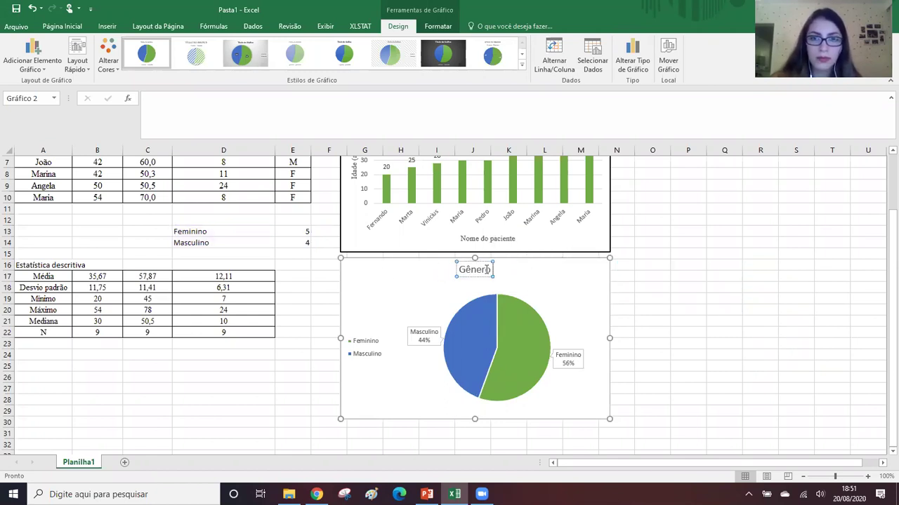
{"action": "type", "text": " dos pacientes do hospital"}
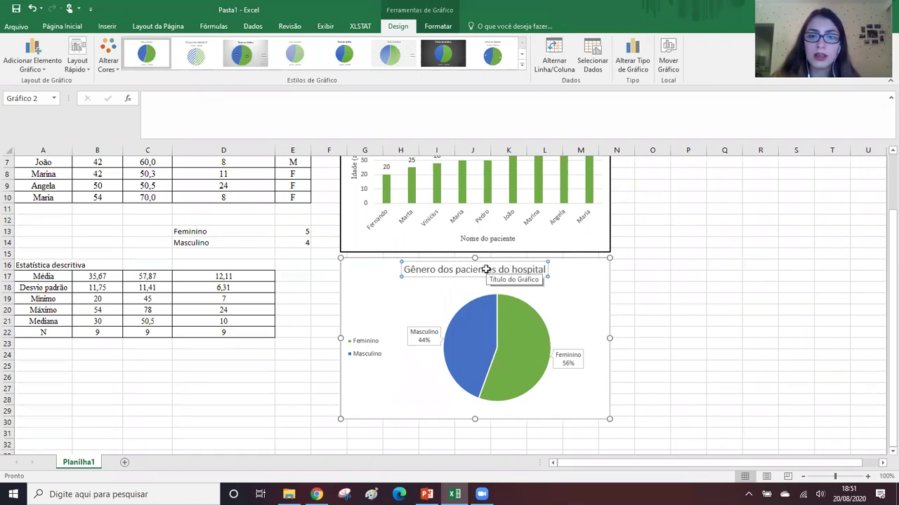
{"action": "left_click", "coordinate": [661, 271]}
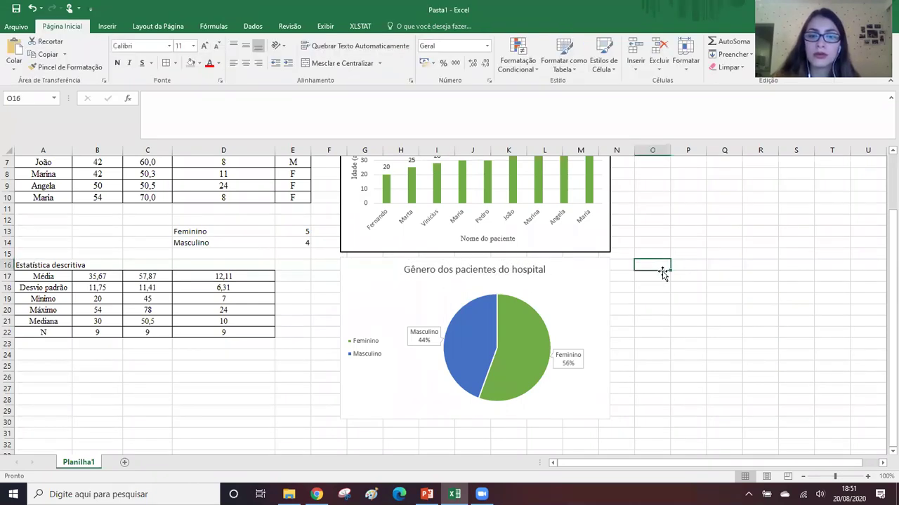
Step: Give the gender pie chart a black outline with a thickness of 1½ pt
{"action": "left_click", "coordinate": [600, 278]}
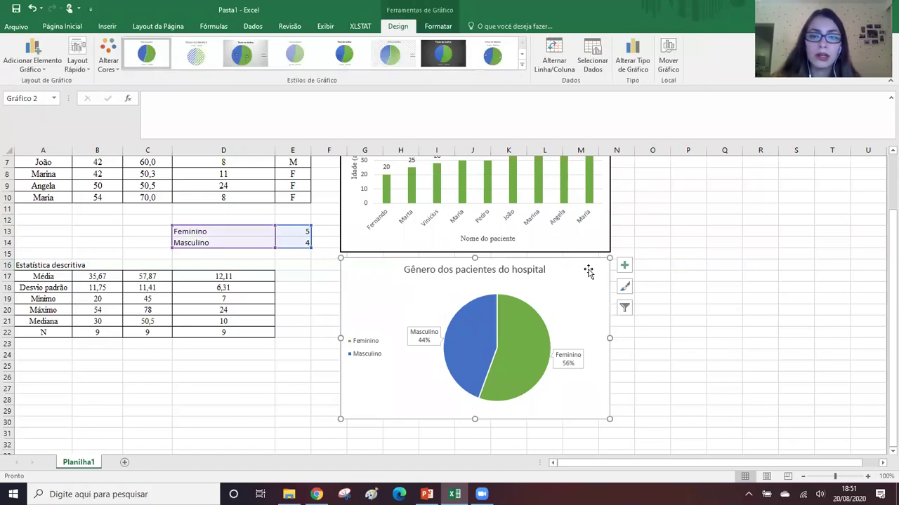
{"action": "left_click", "coordinate": [440, 27]}
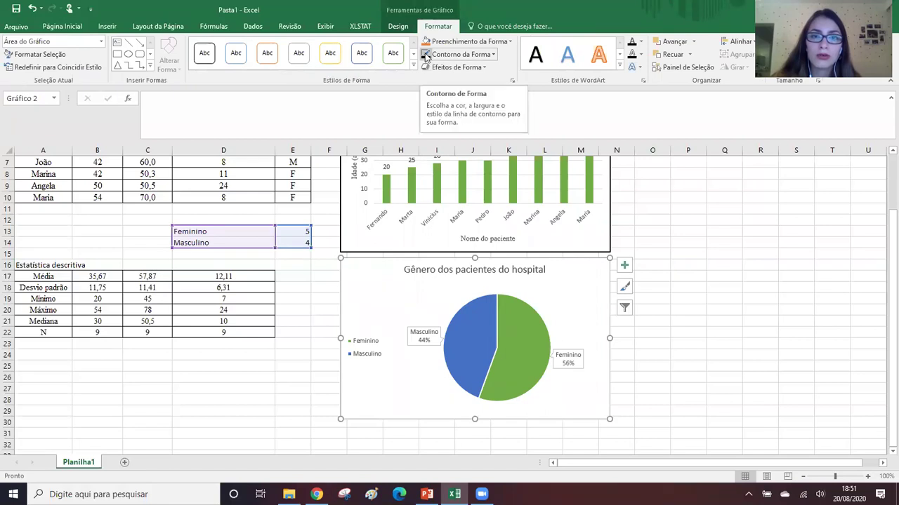
{"action": "left_click", "coordinate": [750, 347]}
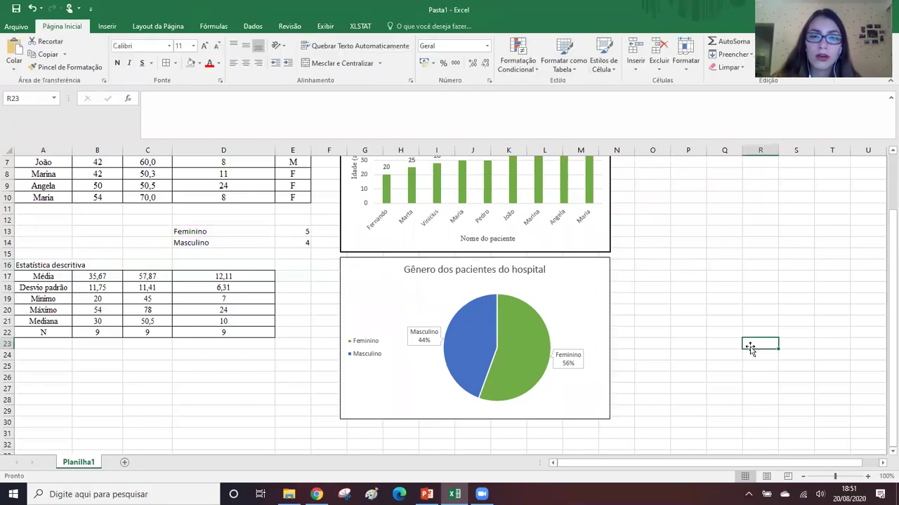
{"action": "left_click", "coordinate": [604, 279]}
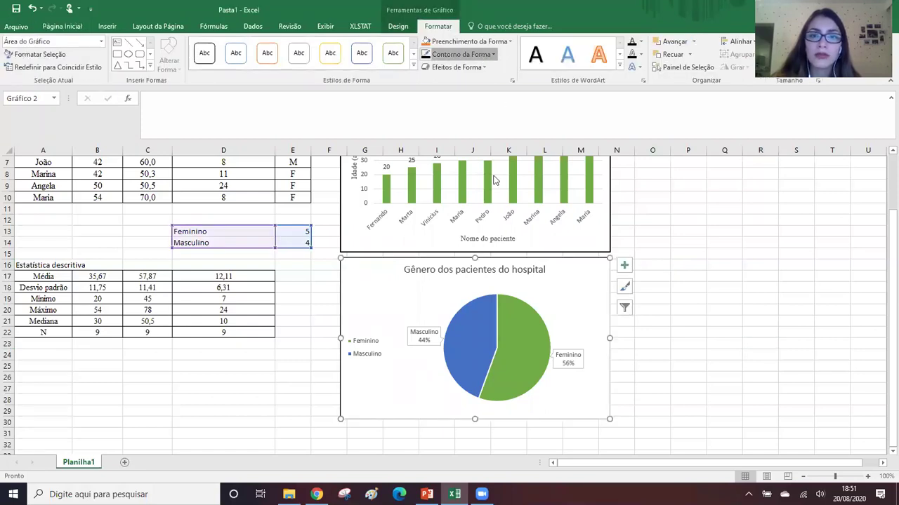
{"action": "left_click", "coordinate": [483, 55]}
{"action": "mouse_move", "coordinate": [483, 197]}
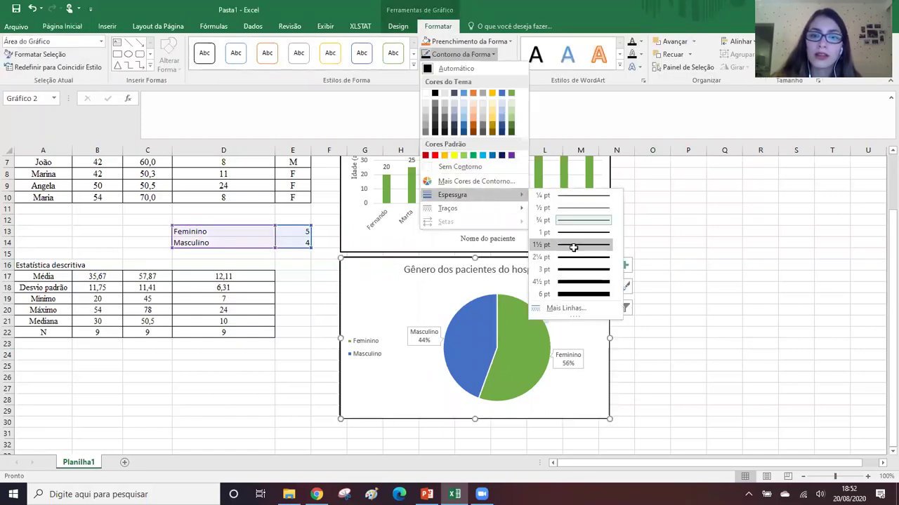
{"action": "left_click", "coordinate": [573, 247]}
{"action": "left_click", "coordinate": [725, 267]}
Step: Set the font of the pie chart's title to Times New Roman and close the formatting pane
{"action": "double_click", "coordinate": [488, 271]}
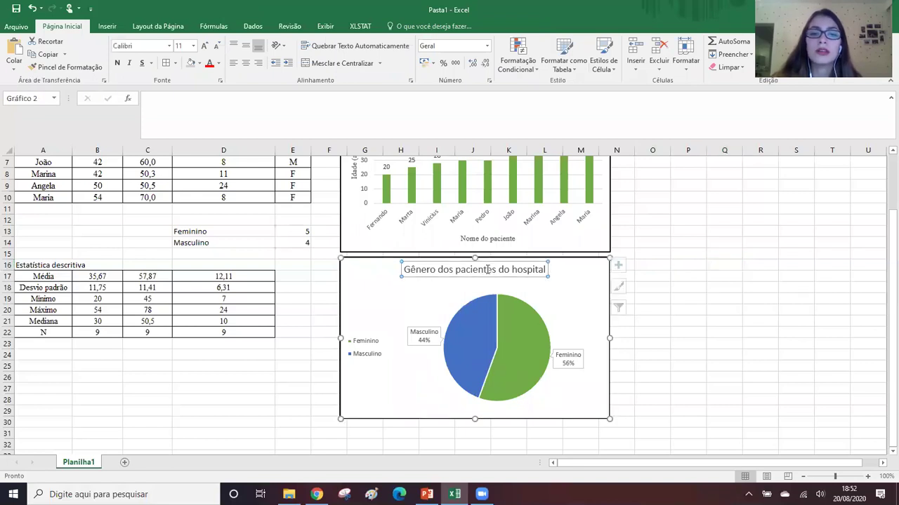
{"action": "double_click", "coordinate": [488, 269]}
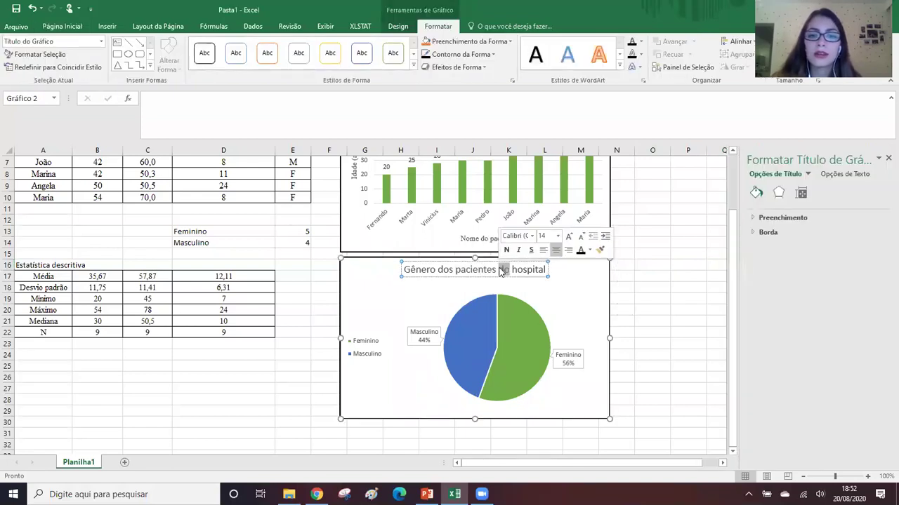
{"action": "triple_click", "coordinate": [503, 269]}
{"action": "left_click", "coordinate": [62, 26]}
{"action": "left_click", "coordinate": [139, 45]}
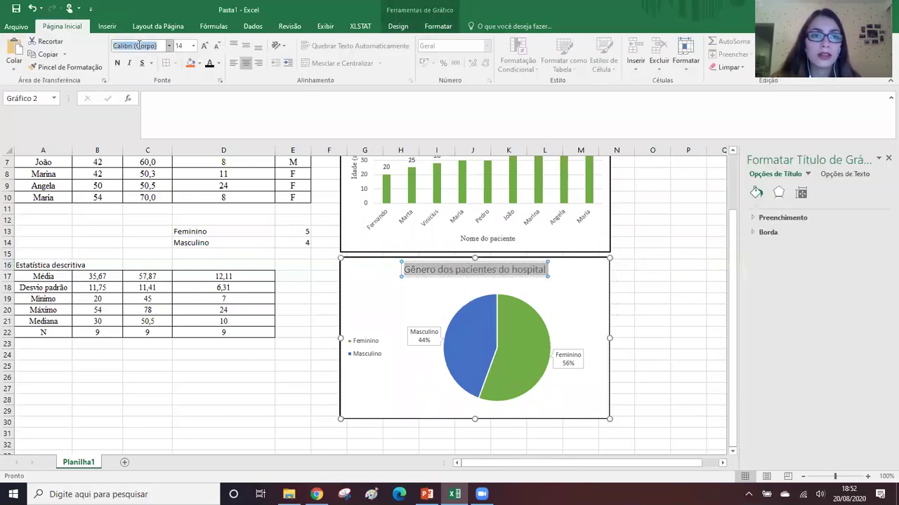
{"action": "type", "text": "Times New Roman"}
{"action": "key", "text": "Return"}
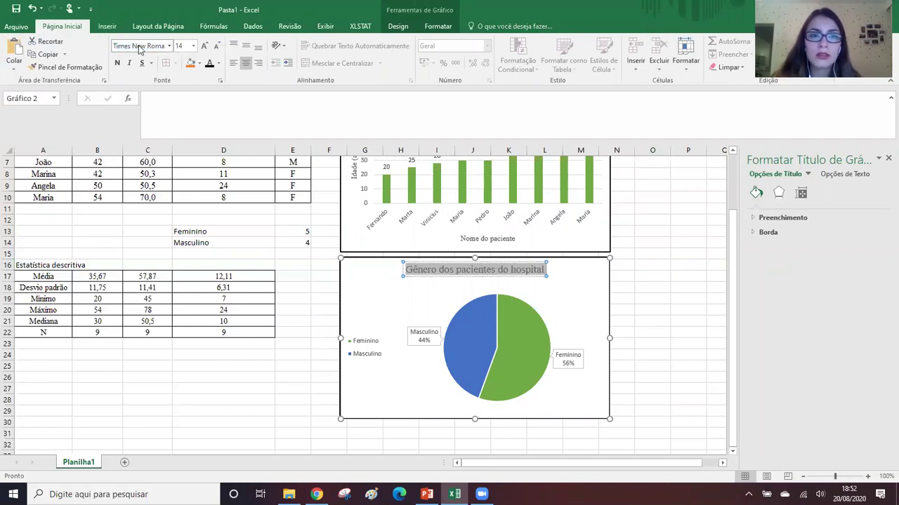
{"action": "left_click", "coordinate": [664, 301]}
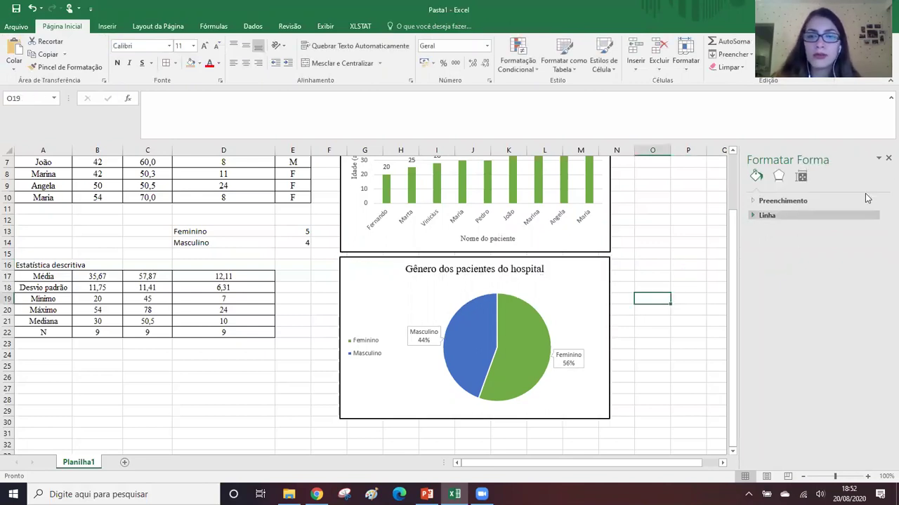
{"action": "left_click", "coordinate": [886, 159]}
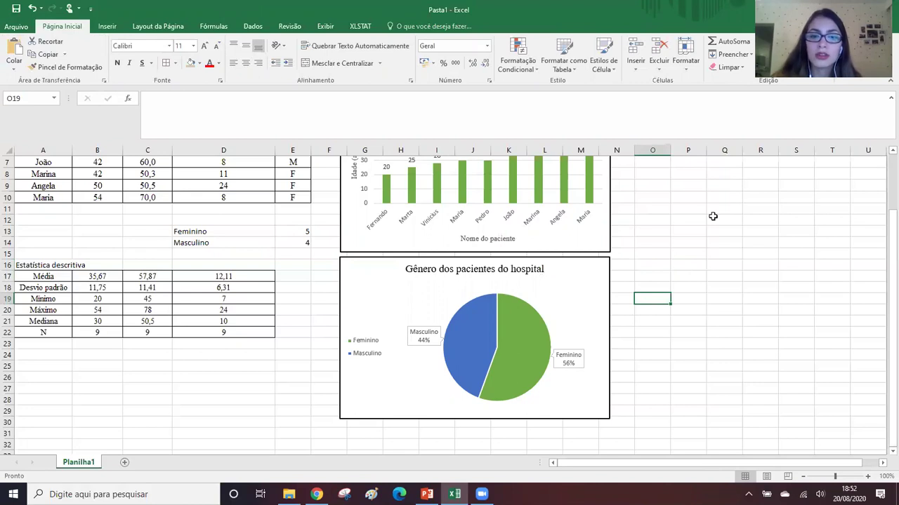
Step: Arrange the charts side by side next to the patient table, with the gender pie chart to the right of the age column chart
{"action": "left_click_drag", "start_coordinate": [587, 263], "coordinate": [863, 153]}
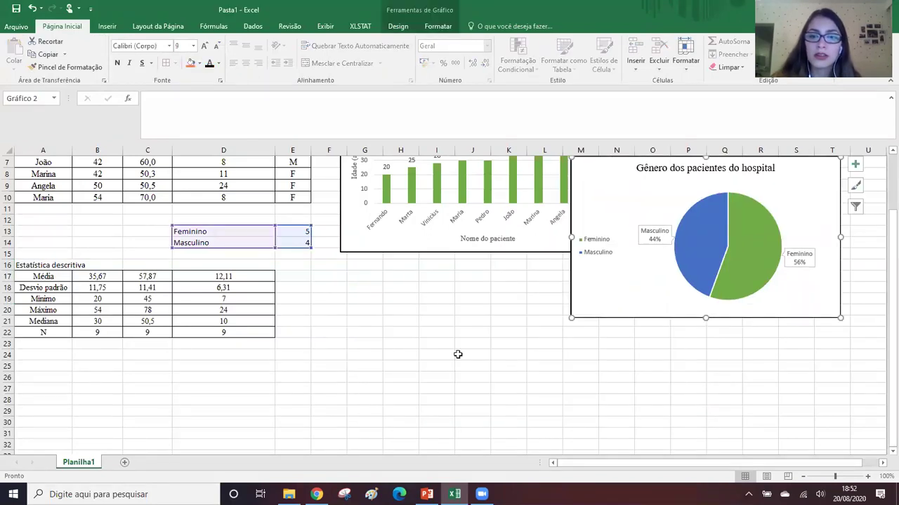
{"action": "scroll", "coordinate": [608, 243], "scroll_direction": "up", "scroll_amount": 2}
{"action": "left_click_drag", "start_coordinate": [509, 334], "coordinate": [581, 168]}
{"action": "left_click", "coordinate": [590, 380]}
{"action": "left_click_drag", "start_coordinate": [654, 175], "coordinate": [646, 170]}
{"action": "left_click", "coordinate": [583, 392]}
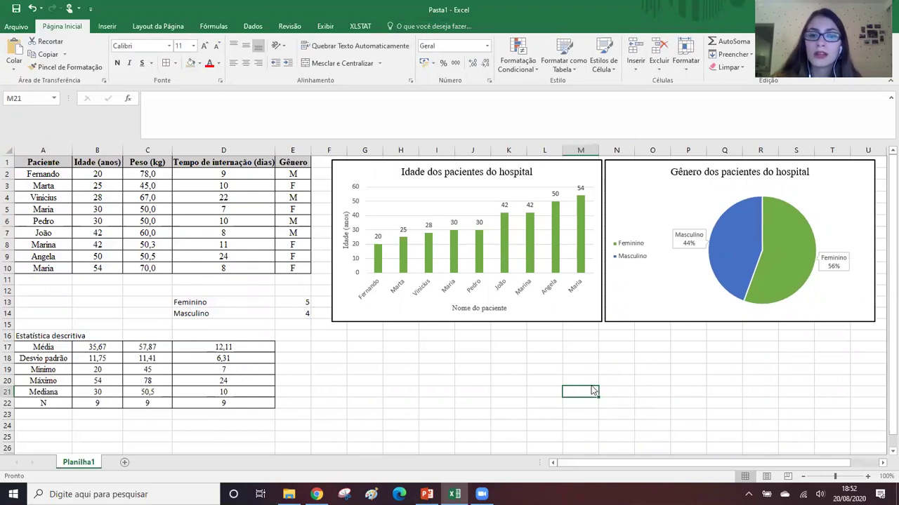
Step: Add a second worksheet and rename the first one "Dados dos pacientes"
{"action": "left_click", "coordinate": [52, 161]}
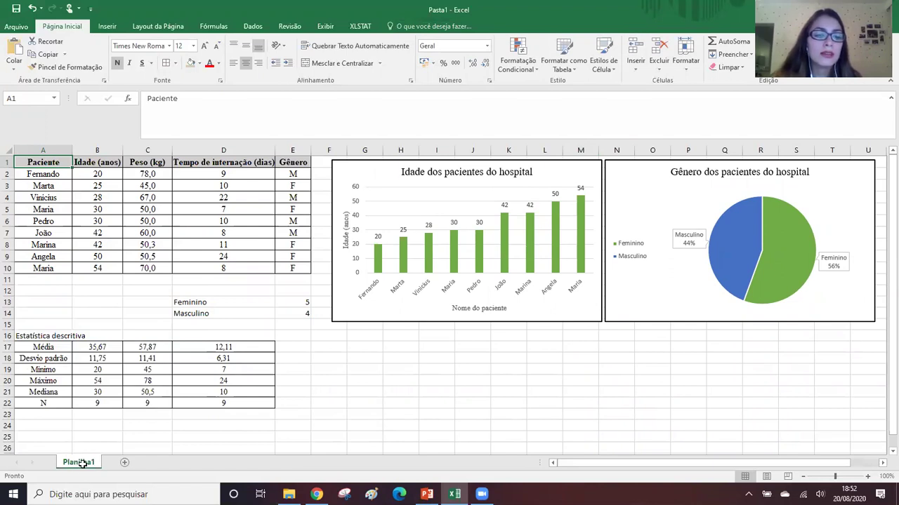
{"action": "left_click", "coordinate": [125, 463]}
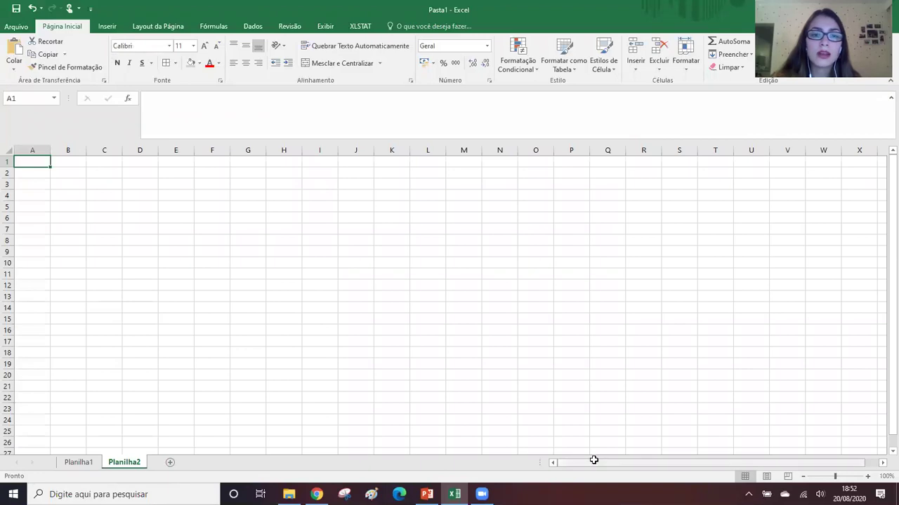
{"action": "left_click", "coordinate": [80, 461]}
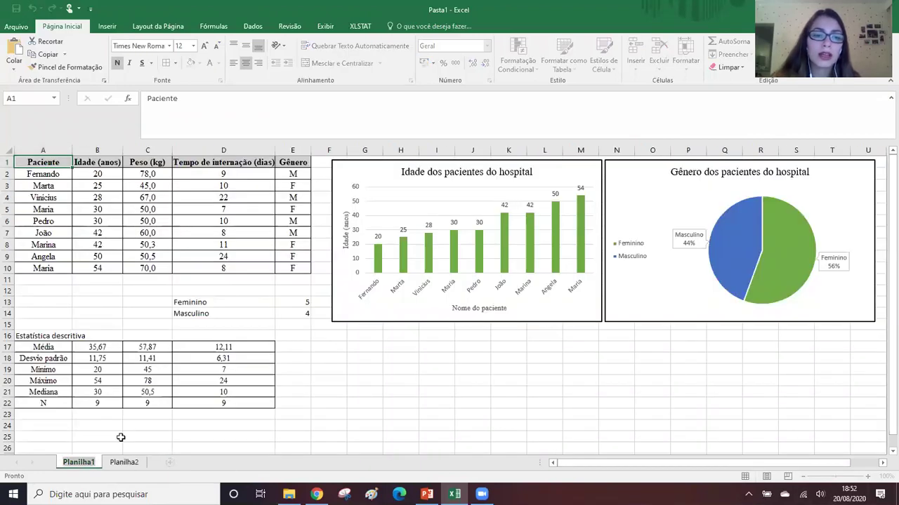
{"action": "left_click", "coordinate": [129, 426]}
{"action": "double_click", "coordinate": [79, 464]}
{"action": "type", "text": "Dados dos pacients"}
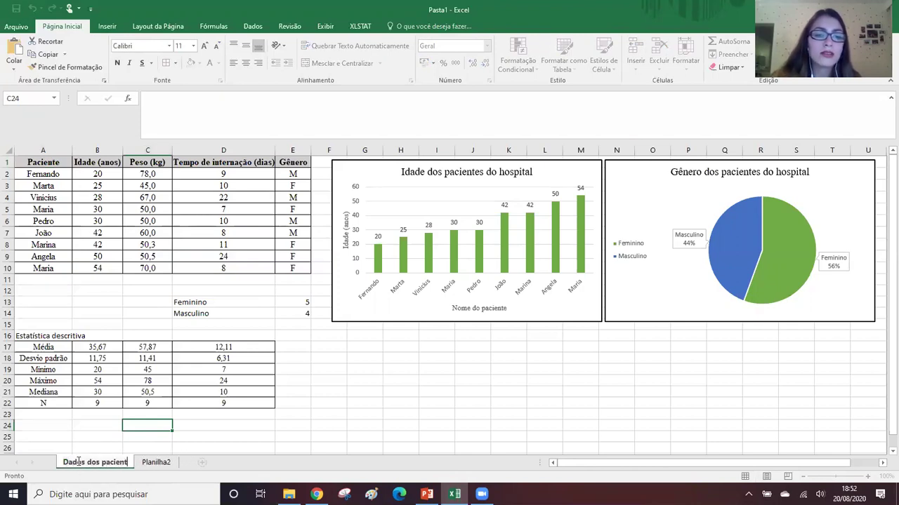
{"action": "key", "text": "BackSpace"}
{"action": "type", "text": "es"}
{"action": "key", "text": "Return"}
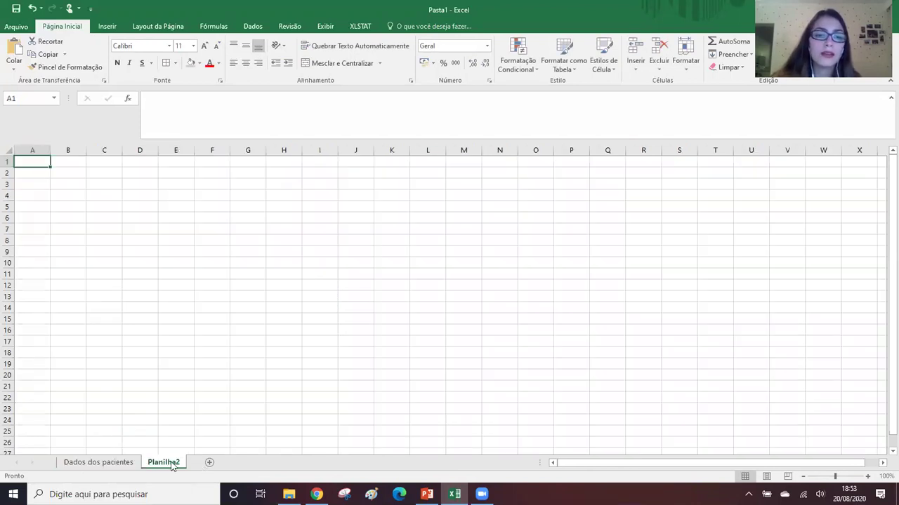
Step: Rename the second worksheet "Dados do hospital"
{"action": "double_click", "coordinate": [172, 465]}
{"action": "type", "text": "Dados do hospital"}
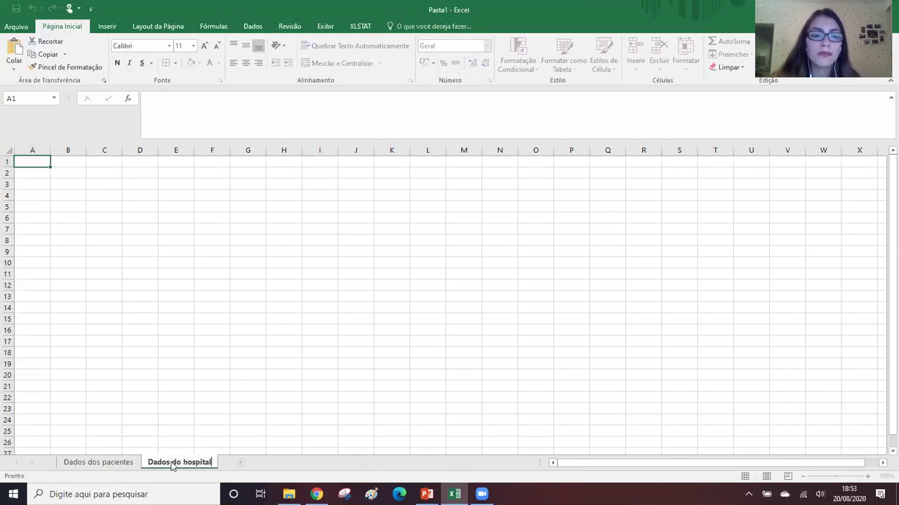
{"action": "key", "text": "Return"}
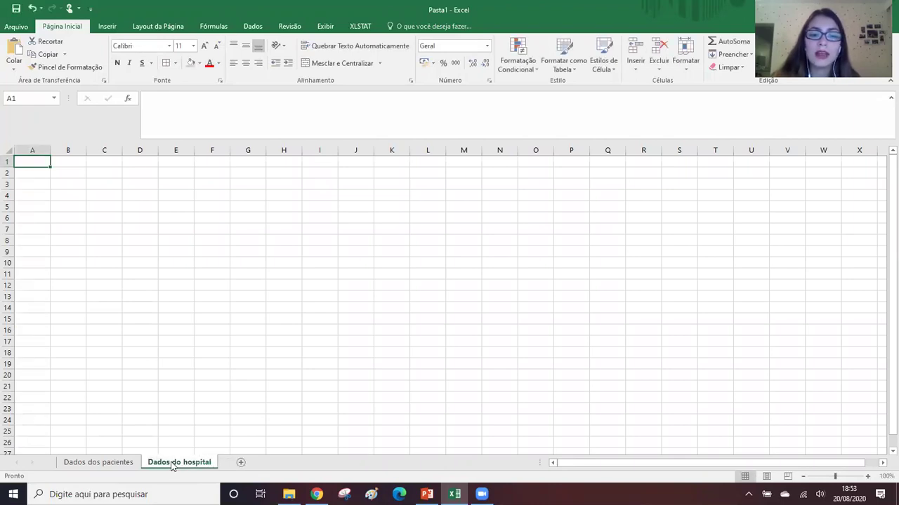
Step: Add a third worksheet and name it "Dados dos médicos"
{"action": "left_click", "coordinate": [241, 463]}
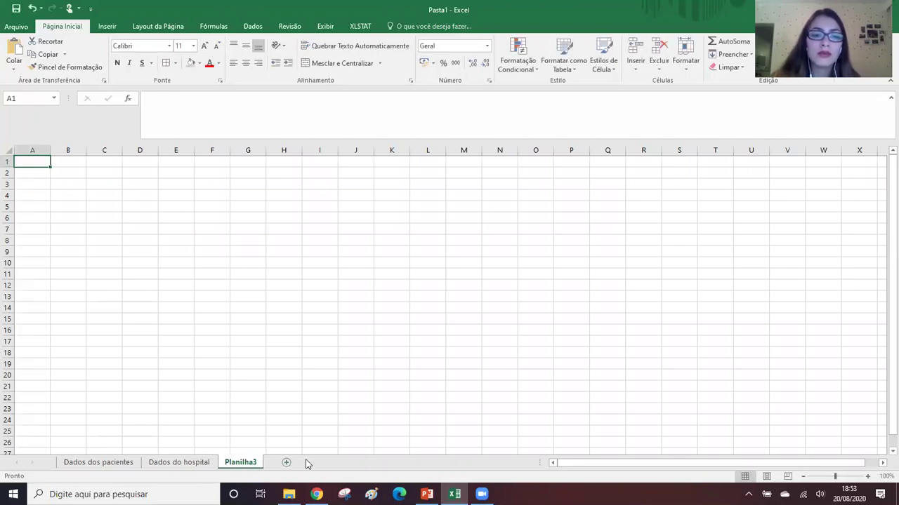
{"action": "double_click", "coordinate": [242, 464]}
{"action": "type", "text": "Dados d"}
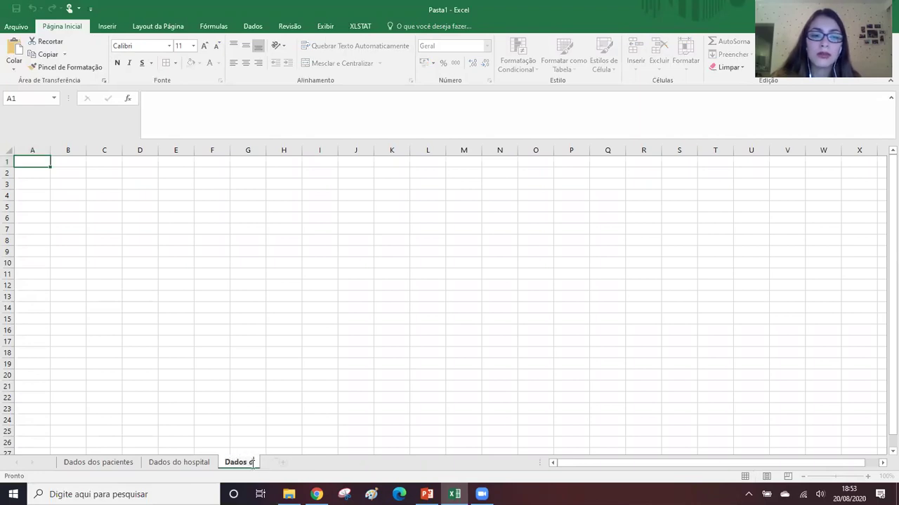
{"action": "type", "text": "os médicos"}
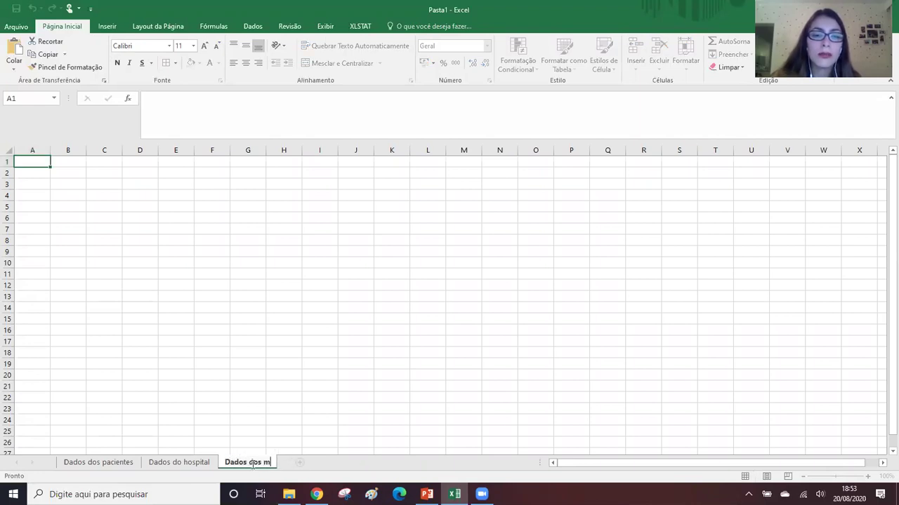
{"action": "key", "text": "Return"}
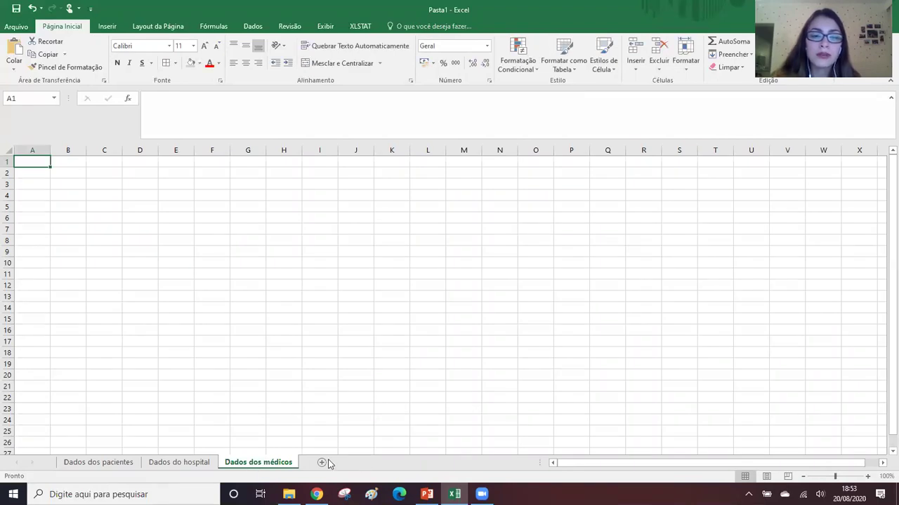
Step: Add seven more blank worksheets after "Dados dos médicos"
{"action": "left_click", "coordinate": [323, 463]}
{"action": "left_click", "coordinate": [366, 464]}
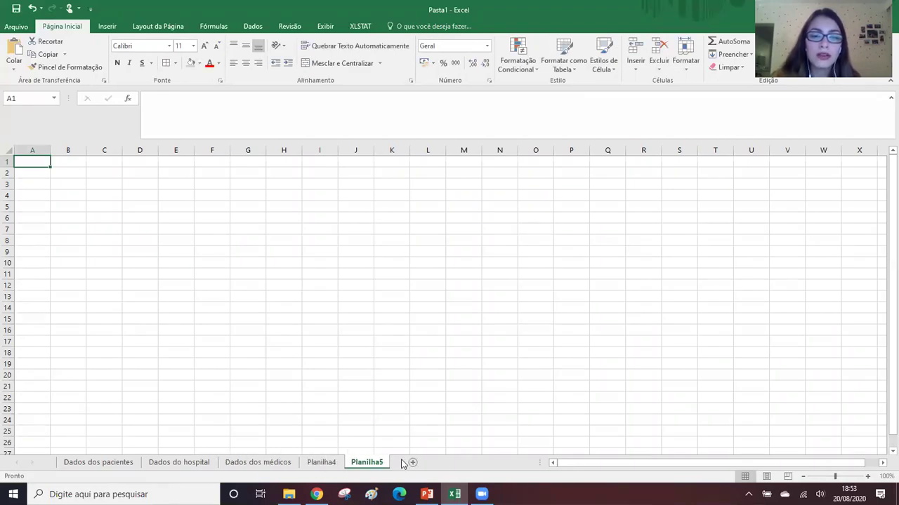
{"action": "left_click", "coordinate": [457, 464]}
{"action": "left_click", "coordinate": [457, 463]}
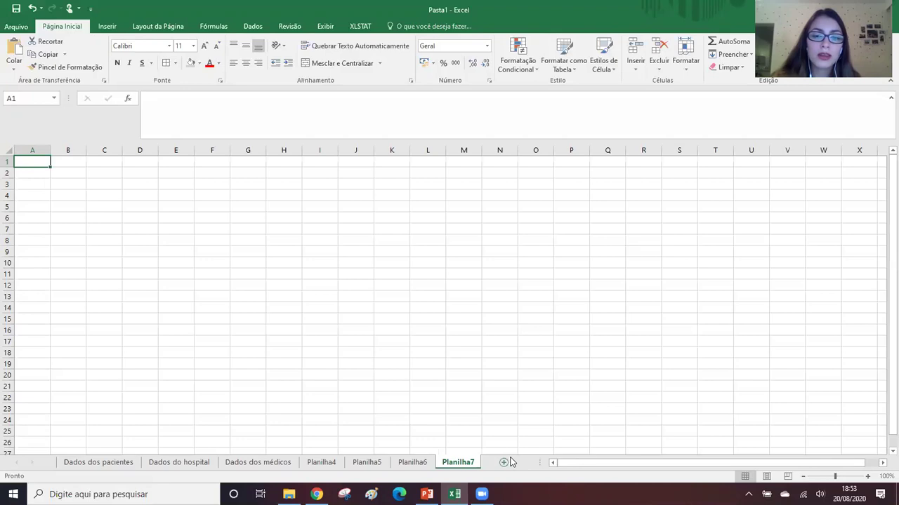
{"action": "left_click", "coordinate": [504, 464]}
{"action": "left_click", "coordinate": [464, 462]}
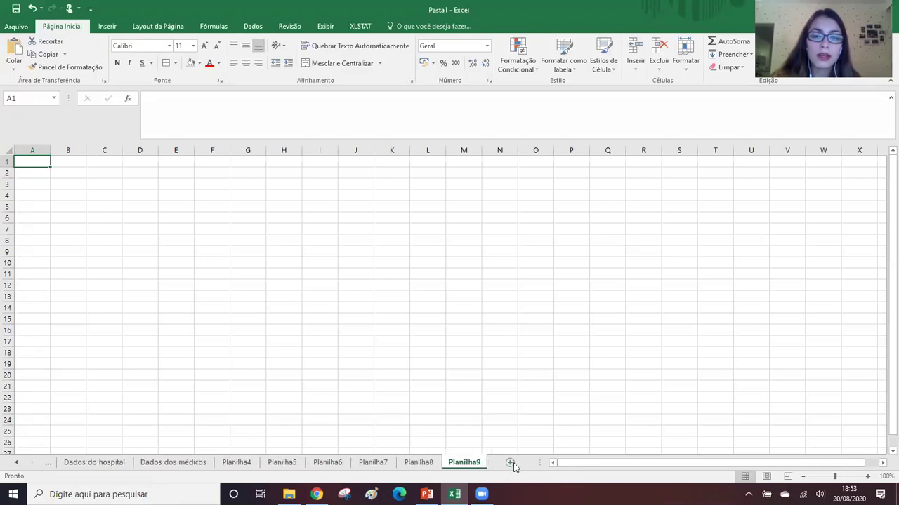
{"action": "left_click", "coordinate": [510, 463]}
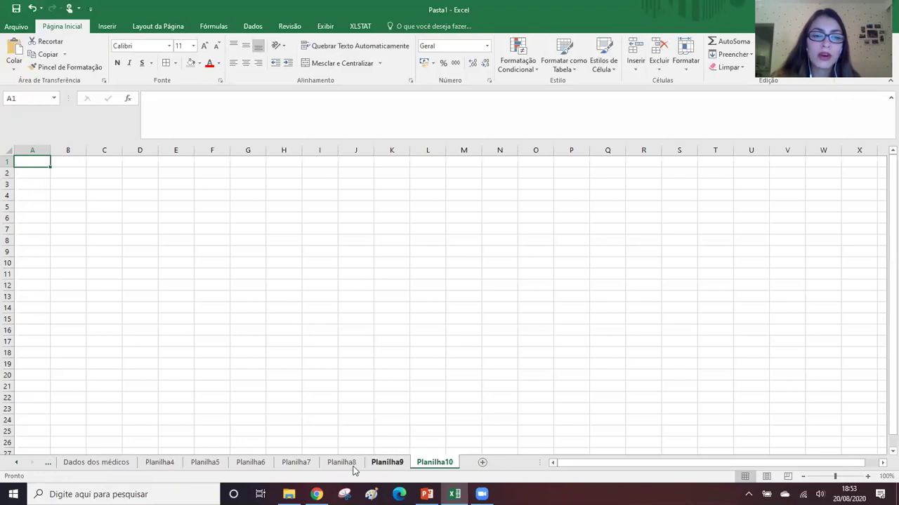
Step: Go back to the first worksheet and look through every sheet in order up to the last one
{"action": "left_click", "coordinate": [17, 469]}
{"action": "left_click", "coordinate": [17, 468]}
{"action": "left_click", "coordinate": [17, 468]}
{"action": "left_click", "coordinate": [94, 464]}
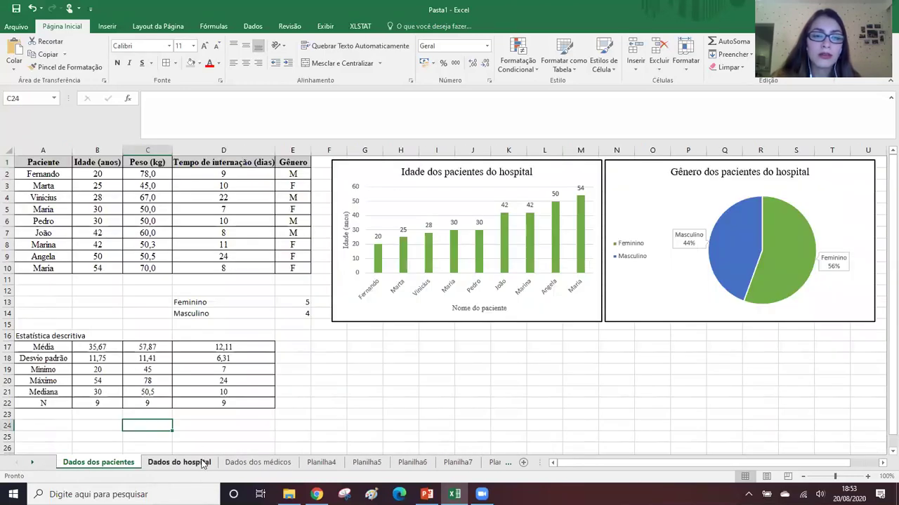
{"action": "left_click", "coordinate": [179, 464]}
{"action": "left_click", "coordinate": [257, 464]}
{"action": "left_click", "coordinate": [321, 463]}
{"action": "left_click", "coordinate": [366, 463]}
{"action": "left_click", "coordinate": [412, 463]}
{"action": "left_click", "coordinate": [457, 463]}
{"action": "left_click", "coordinate": [497, 463]}
{"action": "left_click", "coordinate": [463, 463]}
{"action": "left_click", "coordinate": [500, 464]}
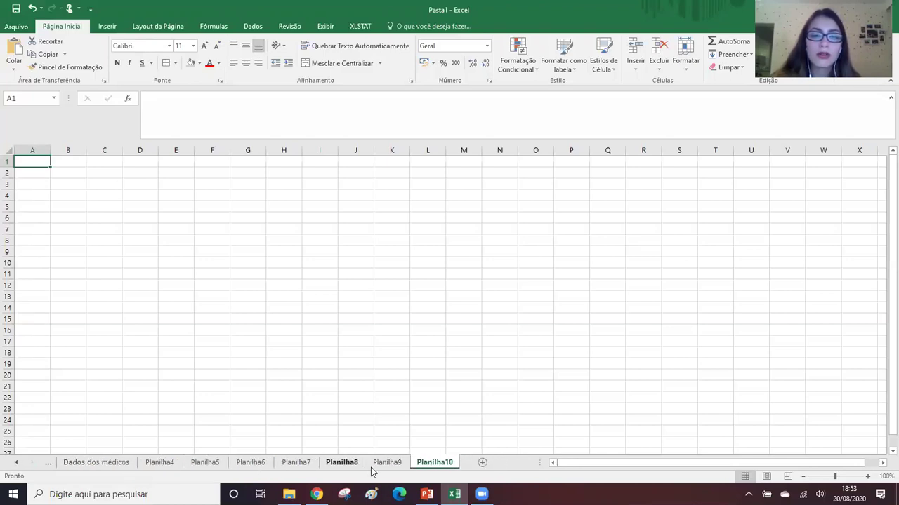
Step: Return to the start of the workbook and view the "Dados dos pacientes" and "Dados do hospital" sheets
{"action": "left_click", "coordinate": [99, 465]}
{"action": "left_click", "coordinate": [16, 463]}
{"action": "left_click", "coordinate": [16, 464]}
{"action": "left_click", "coordinate": [99, 463]}
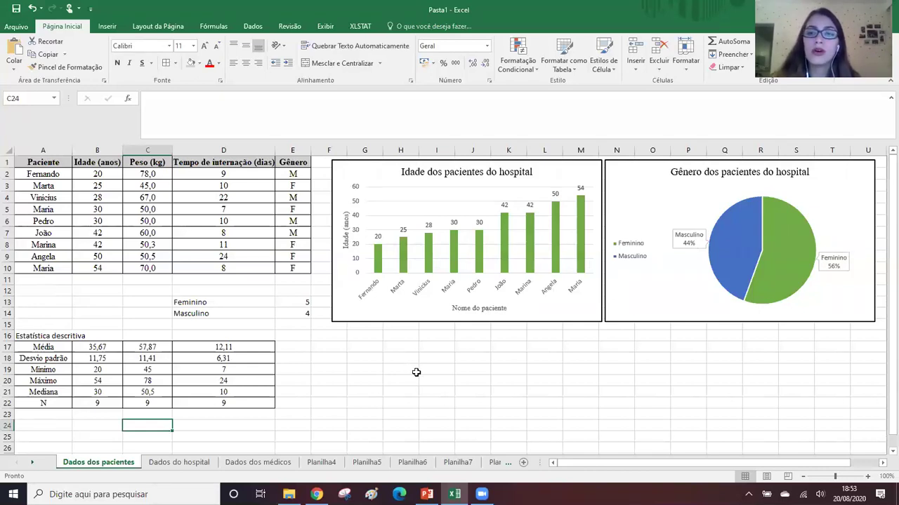
{"action": "left_click", "coordinate": [188, 464]}
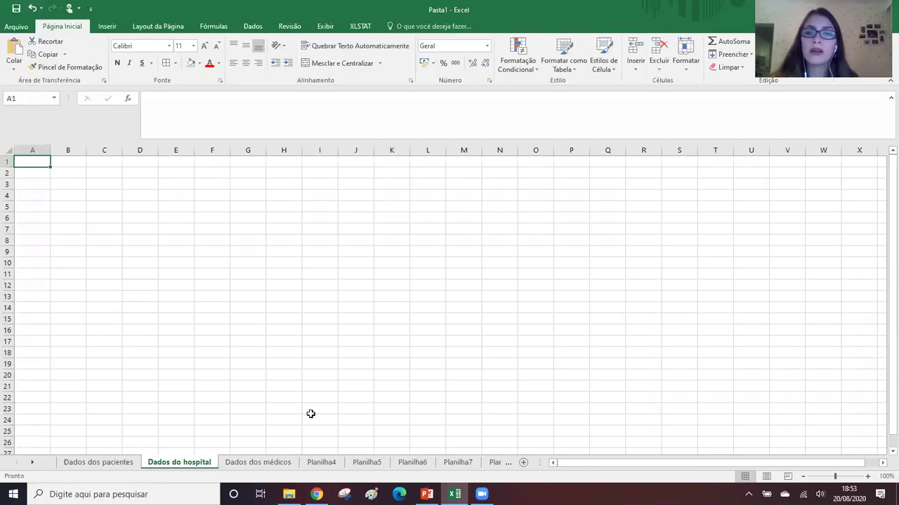
Step: Create a copy of the "Dados dos pacientes" sheet placed before the original and compare the two sheets
{"action": "left_click", "coordinate": [112, 463]}
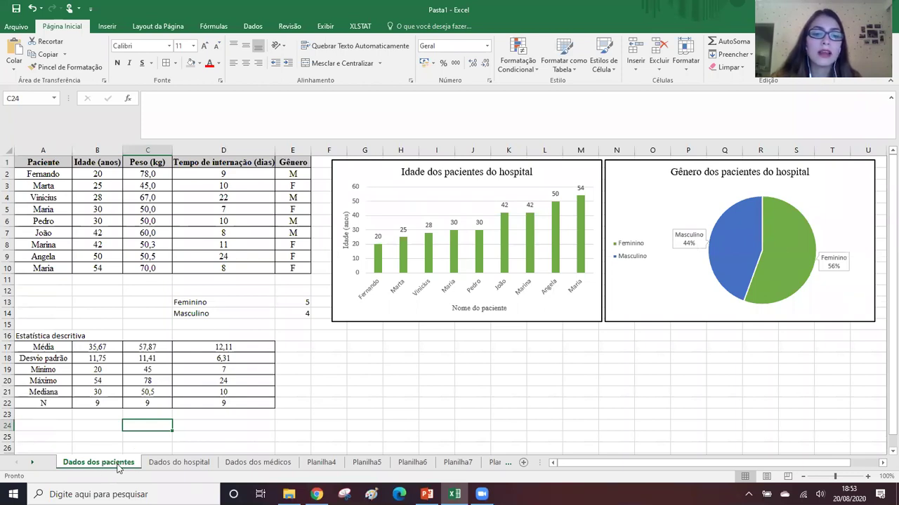
{"action": "right_click", "coordinate": [118, 467]}
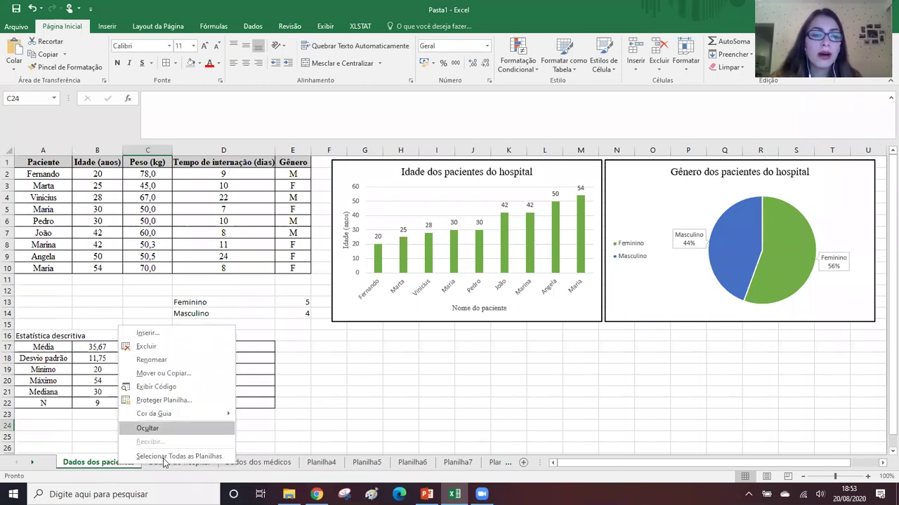
{"action": "left_click", "coordinate": [193, 374]}
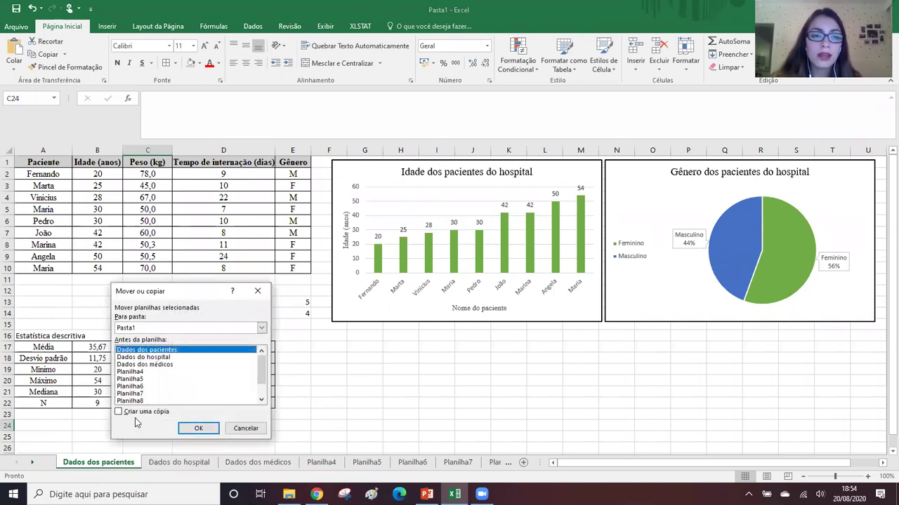
{"action": "left_click", "coordinate": [121, 412]}
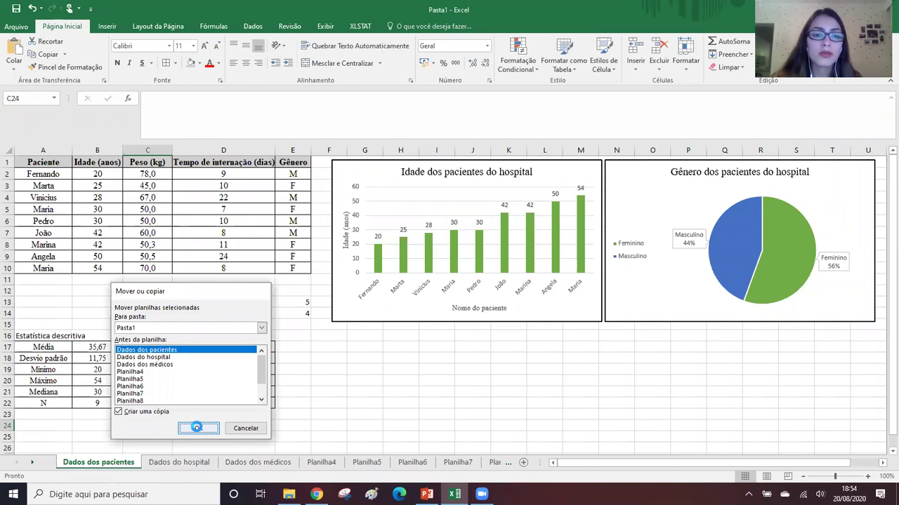
{"action": "left_click", "coordinate": [197, 429]}
{"action": "left_click", "coordinate": [183, 465]}
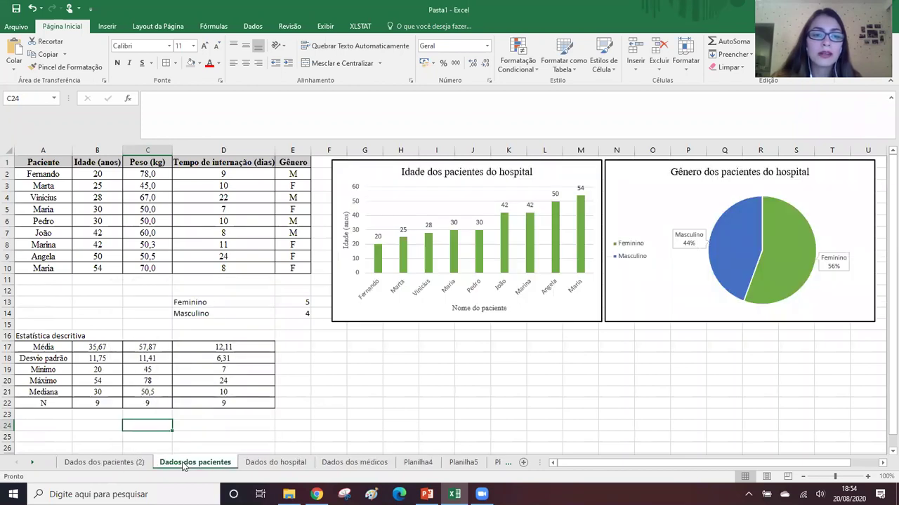
{"action": "left_click", "coordinate": [130, 465]}
{"action": "left_click", "coordinate": [195, 465]}
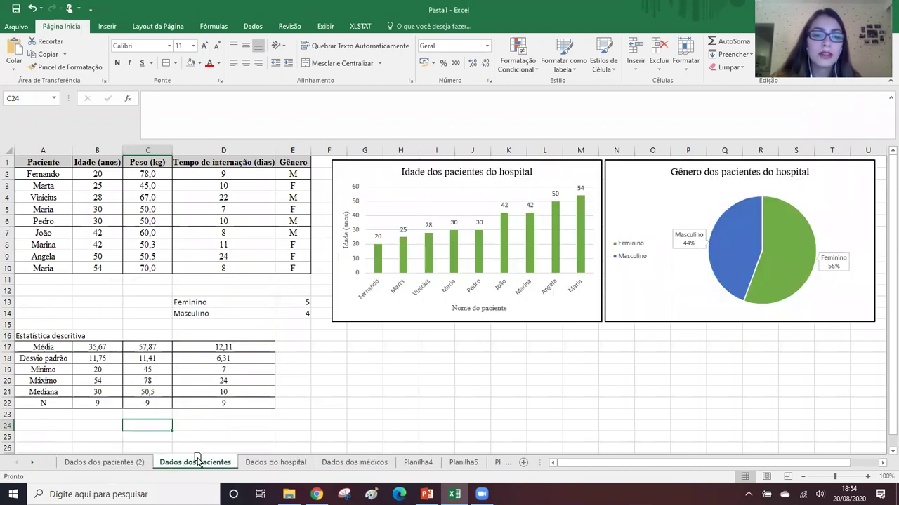
{"action": "left_click", "coordinate": [118, 465]}
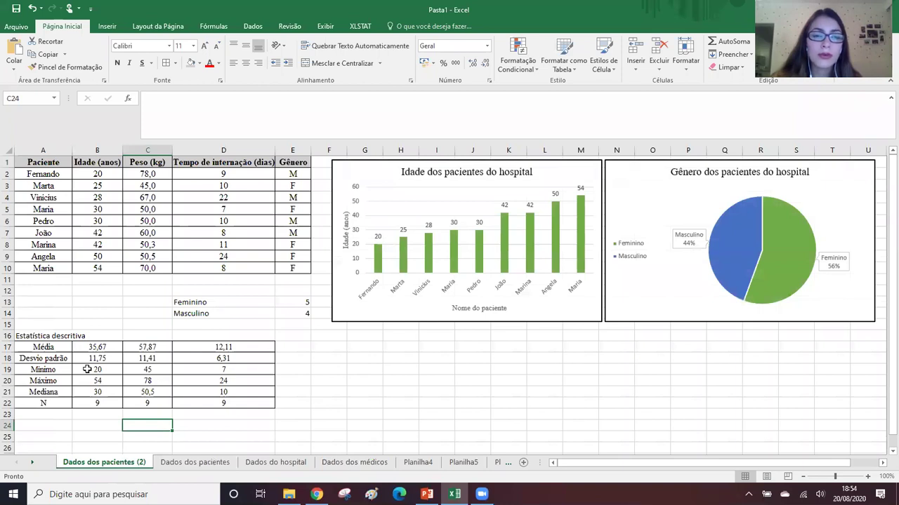
{"action": "left_click_drag", "start_coordinate": [43, 162], "coordinate": [295, 401]}
{"action": "left_click", "coordinate": [359, 404]}
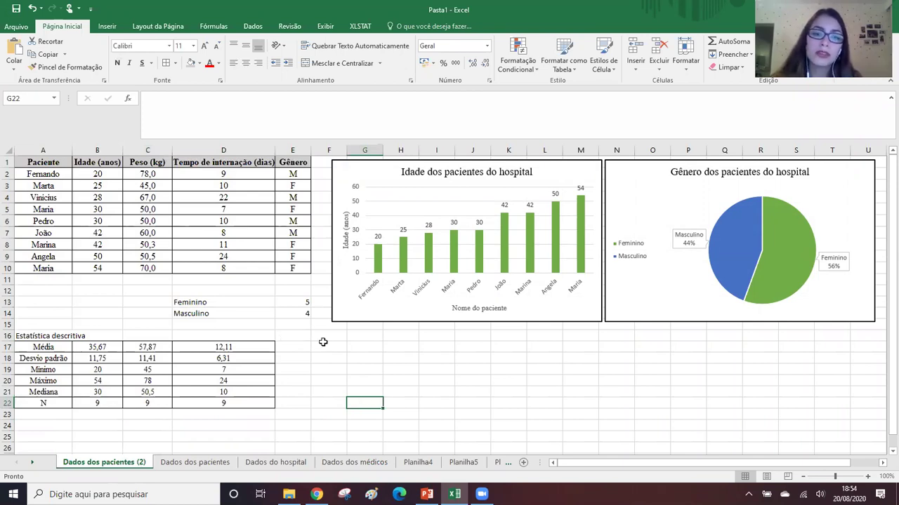
Step: Move the original "Dados dos pacientes" sheet ahead of its copy and rename the copy "Dados dos pacientes modificado"
{"action": "left_click", "coordinate": [172, 462]}
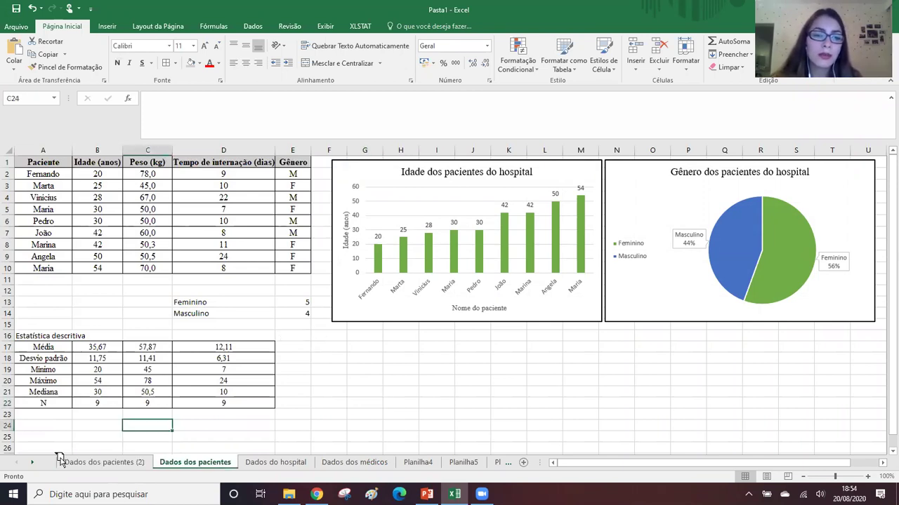
{"action": "left_click_drag", "start_coordinate": [60, 457], "coordinate": [60, 461]}
{"action": "left_click", "coordinate": [225, 462]}
{"action": "double_click", "coordinate": [225, 462]}
{"action": "type", "text": "modificado"}
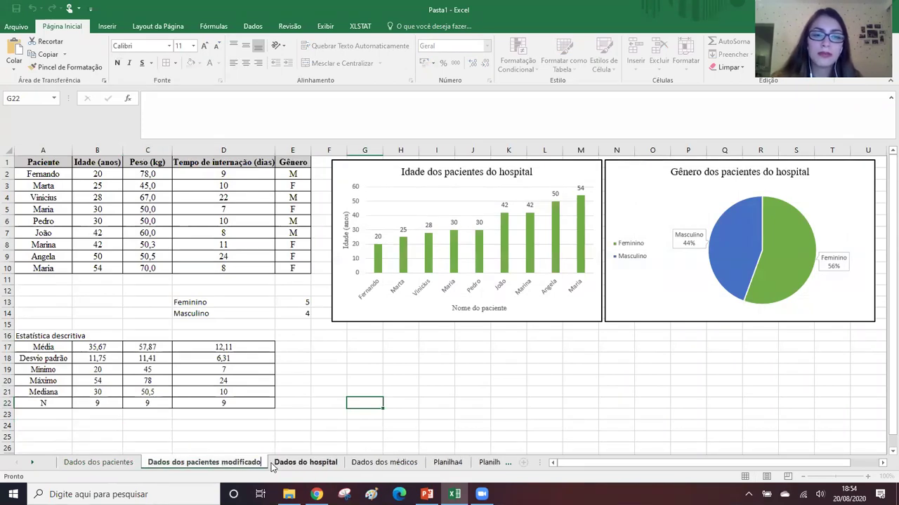
{"action": "key", "text": "Return"}
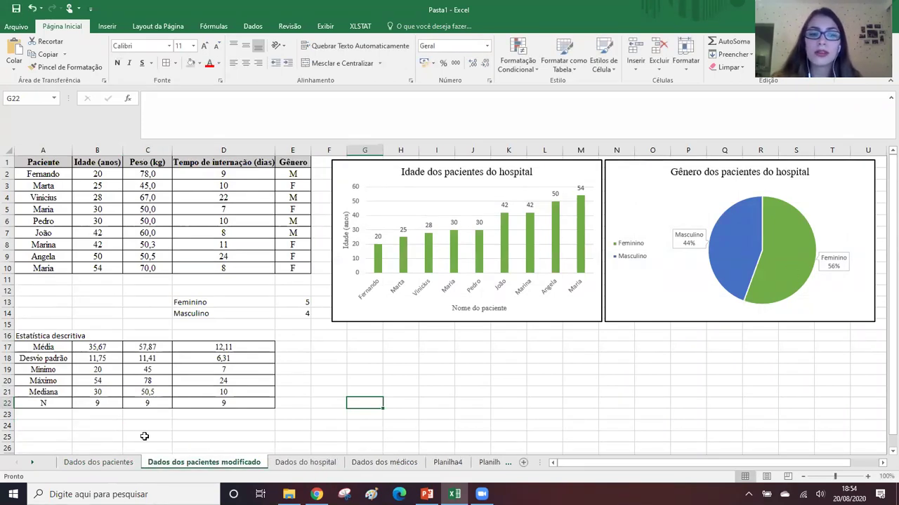
Step: Look through the workbook's sheets in order and return to "Dados dos pacientes"
{"action": "left_click", "coordinate": [99, 462]}
{"action": "left_click", "coordinate": [305, 462]}
{"action": "left_click", "coordinate": [384, 462]}
{"action": "left_click", "coordinate": [443, 467]}
{"action": "left_click", "coordinate": [482, 466]}
{"action": "left_click", "coordinate": [17, 462]}
{"action": "left_click", "coordinate": [17, 463]}
{"action": "left_click", "coordinate": [93, 463]}
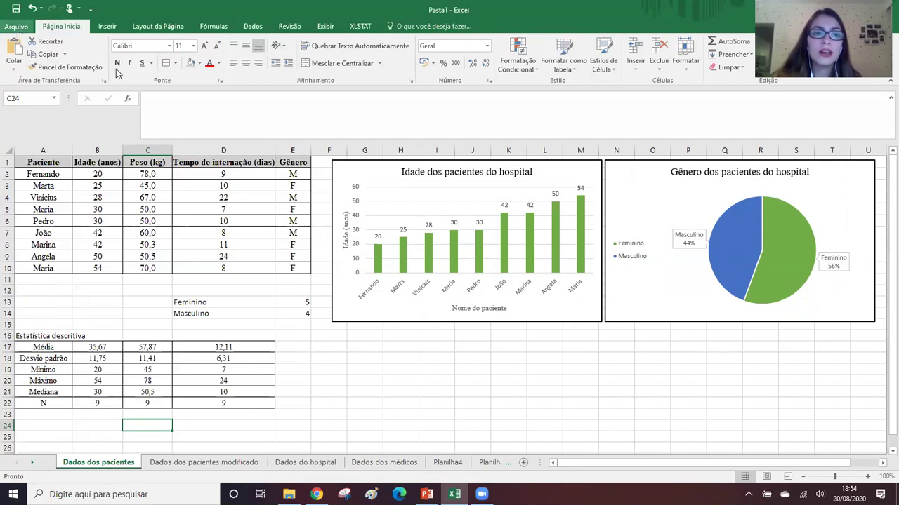
Step: View the available locations for saving the workbook under a new name, and return to the sheet without saving
{"action": "left_click", "coordinate": [17, 28]}
{"action": "left_click", "coordinate": [48, 142]}
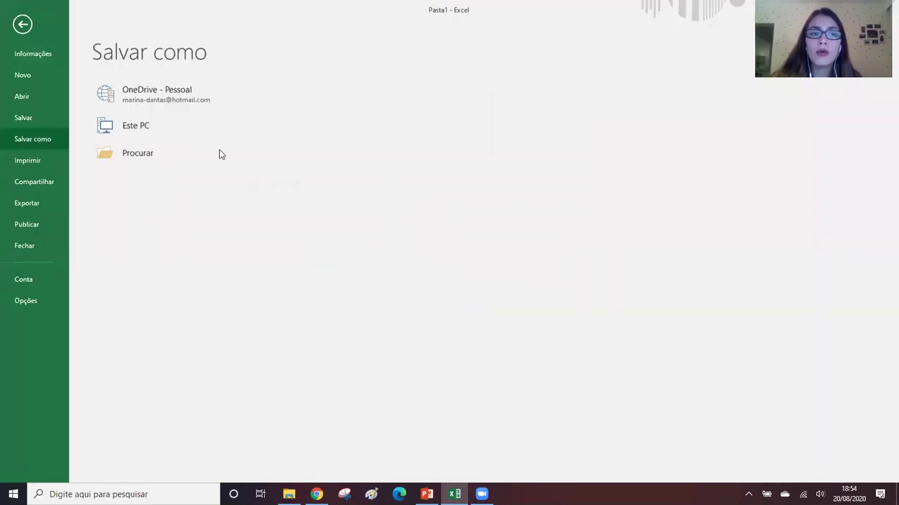
{"action": "left_click", "coordinate": [26, 25]}
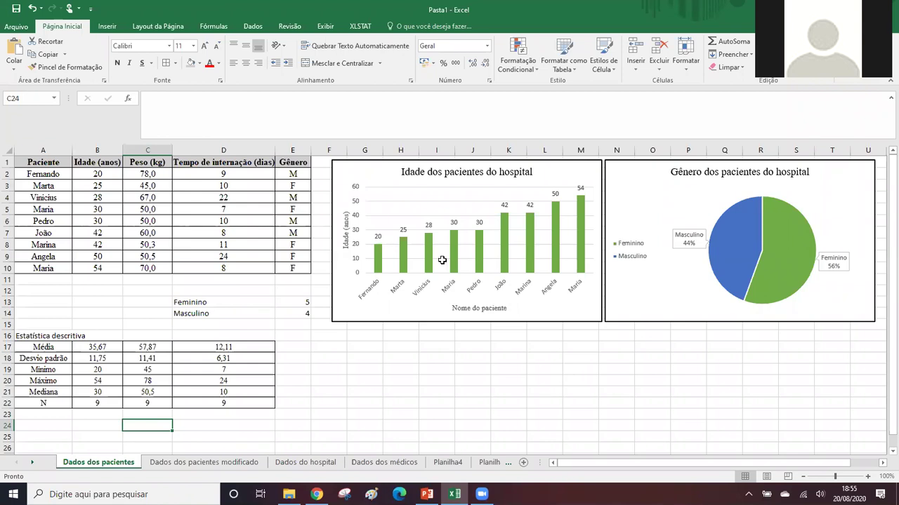
{"action": "left_click_drag", "start_coordinate": [118, 158], "coordinate": [106, 270]}
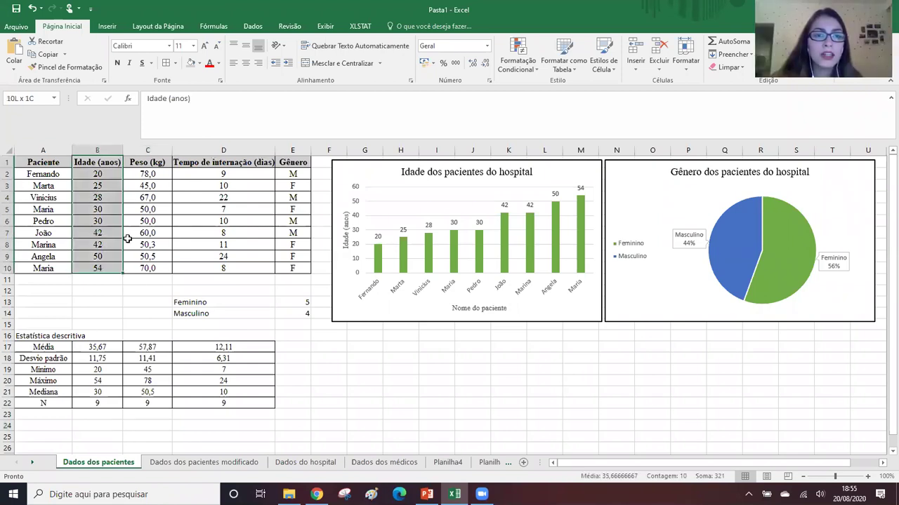
{"action": "left_click_drag", "start_coordinate": [223, 162], "coordinate": [223, 268]}
{"action": "left_click", "coordinate": [418, 368]}
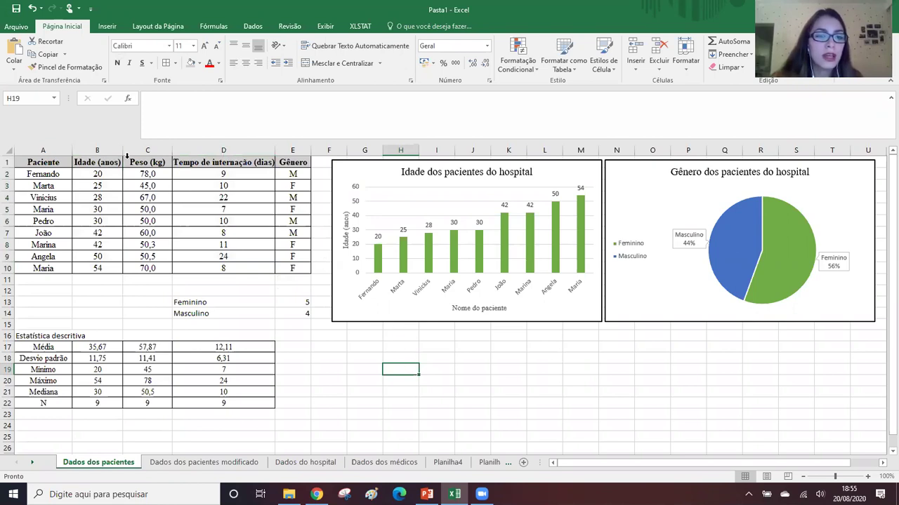
{"action": "left_click", "coordinate": [110, 150]}
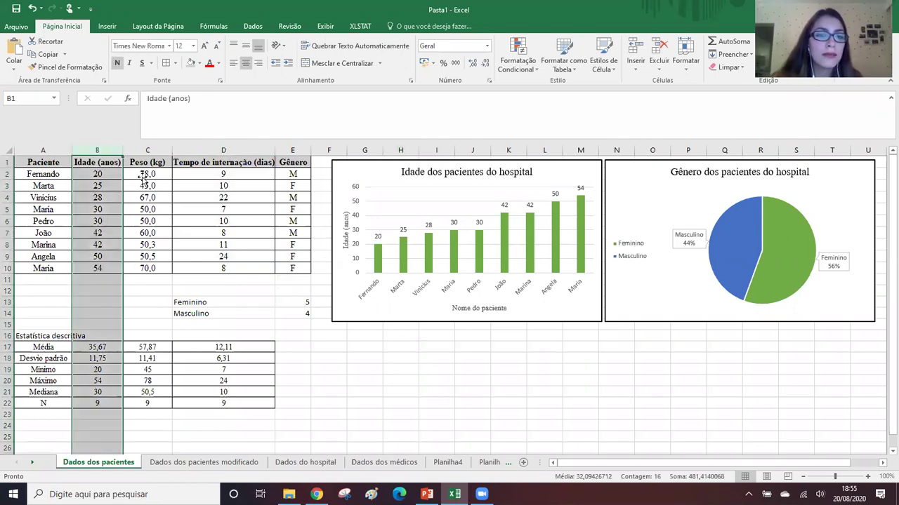
{"action": "left_click", "coordinate": [298, 302]}
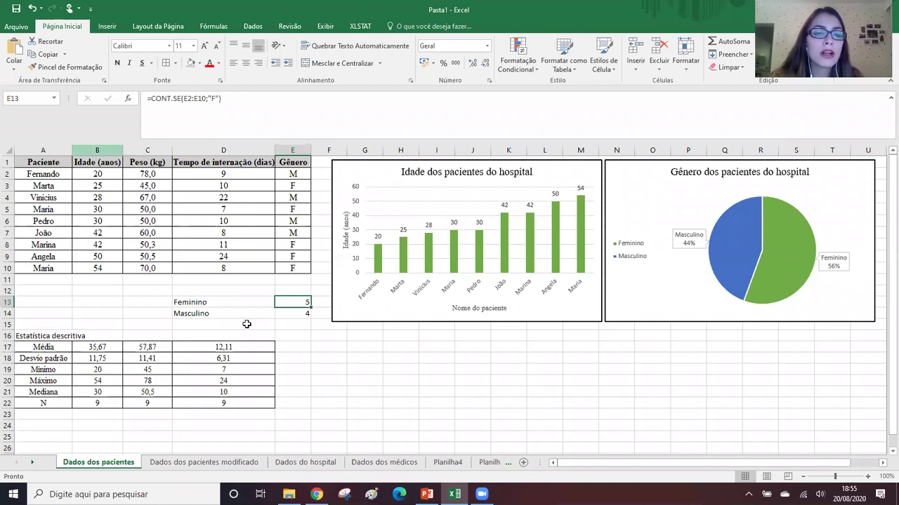
Step: Insert a blank column between "Paciente" and "Idade (anos)" in the patient table
{"action": "left_click", "coordinate": [90, 150]}
{"action": "right_click", "coordinate": [105, 151]}
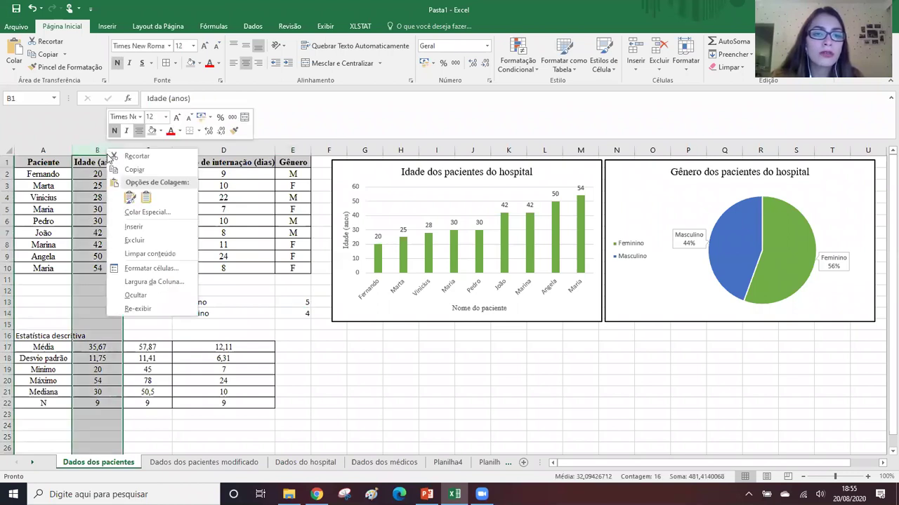
{"action": "left_click", "coordinate": [161, 227]}
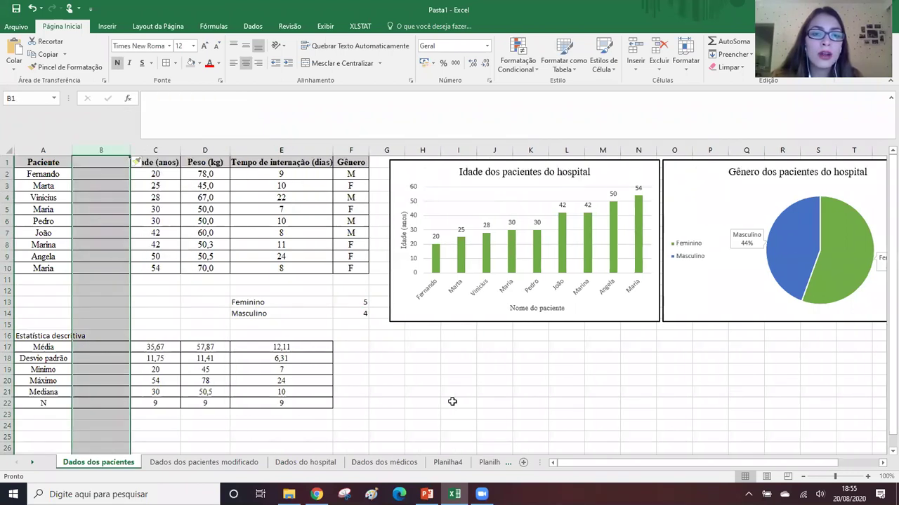
{"action": "left_click", "coordinate": [452, 402]}
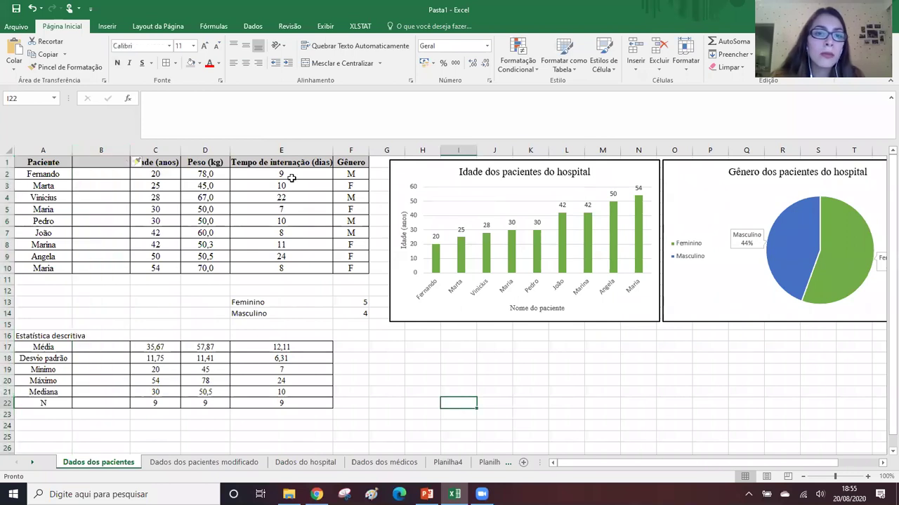
Step: Move the "Peso (kg)" data from D1:D10 into the blank column B and undo the move
{"action": "left_click_drag", "start_coordinate": [214, 163], "coordinate": [222, 268]}
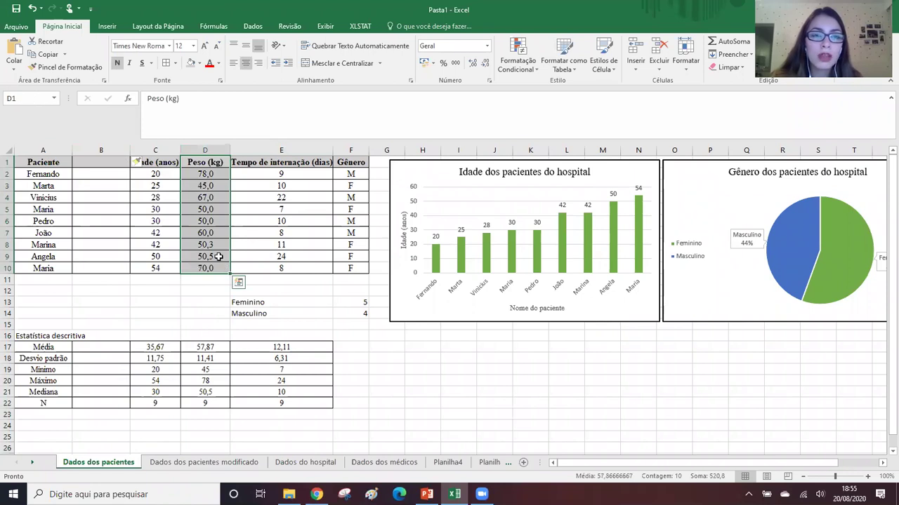
{"action": "left_click", "coordinate": [143, 162]}
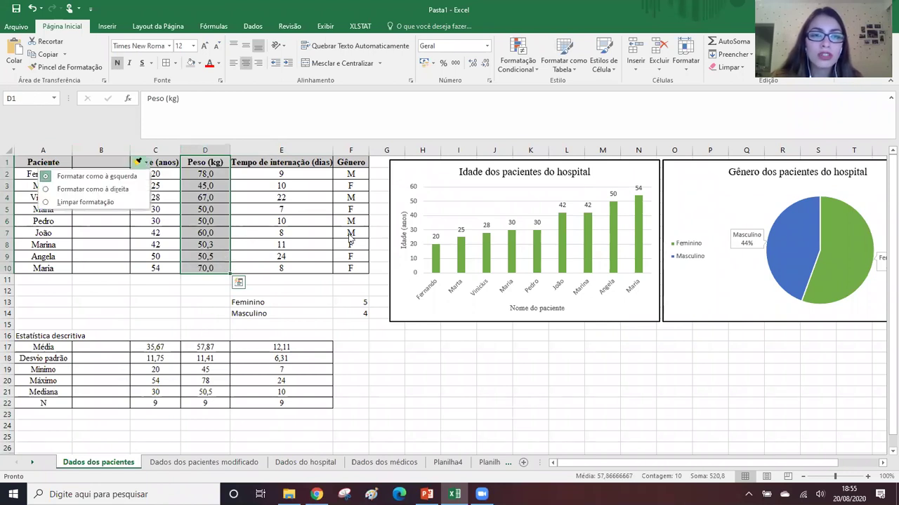
{"action": "key", "text": "Escape"}
{"action": "key", "text": "ctrl+c"}
{"action": "left_click", "coordinate": [100, 163]}
{"action": "key", "text": "ctrl+v"}
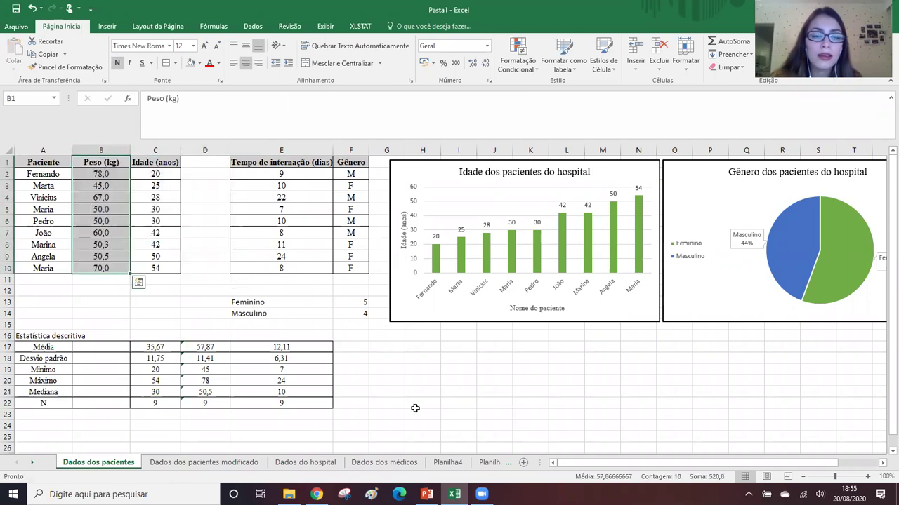
{"action": "key", "text": "ctrl+z"}
Step: Move the "Peso (kg)" cells D1:D10 into column B and delete the leftover column D
{"action": "left_click", "coordinate": [206, 199]}
{"action": "left_click_drag", "start_coordinate": [210, 162], "coordinate": [207, 269]}
{"action": "left_click_drag", "start_coordinate": [183, 232], "coordinate": [120, 226]}
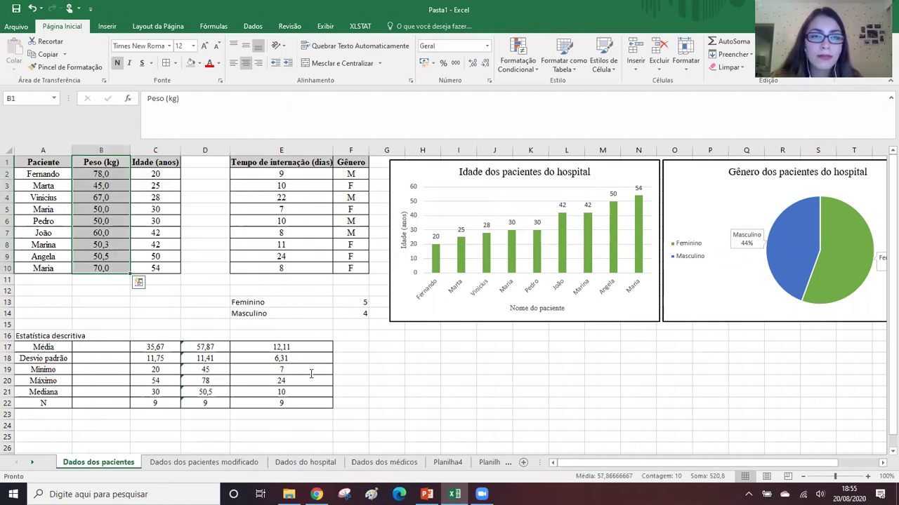
{"action": "left_click", "coordinate": [205, 150]}
{"action": "right_click", "coordinate": [208, 150]}
{"action": "left_click", "coordinate": [267, 239]}
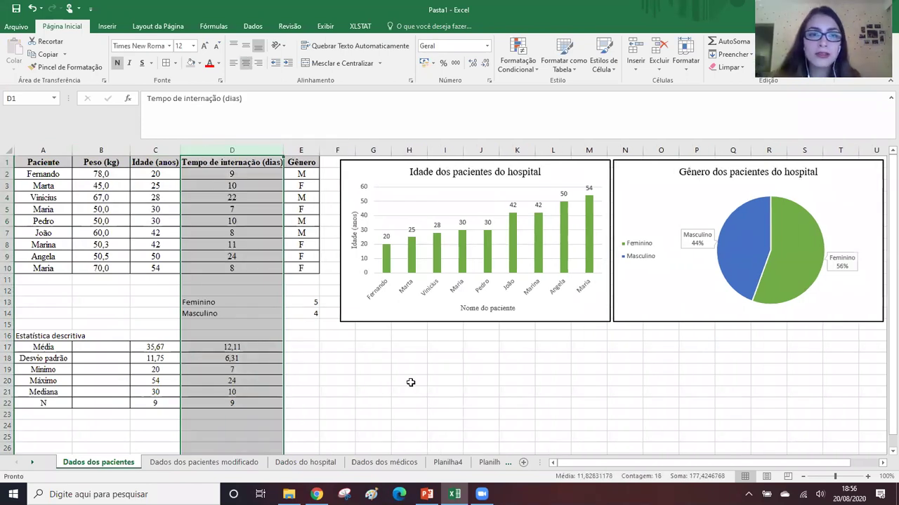
Step: Insert a blank column before "Tempo de internação (dias)" and move the "Gênero" data, header included, into it
{"action": "left_click", "coordinate": [190, 151]}
{"action": "right_click", "coordinate": [244, 150]}
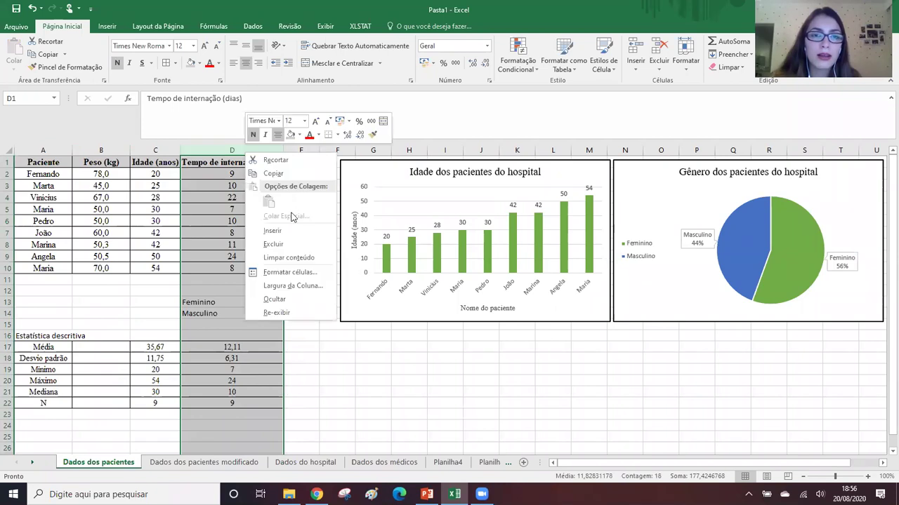
{"action": "left_click", "coordinate": [290, 231]}
{"action": "left_click_drag", "start_coordinate": [342, 162], "coordinate": [352, 268]}
{"action": "left_click_drag", "start_coordinate": [332, 236], "coordinate": [219, 234]}
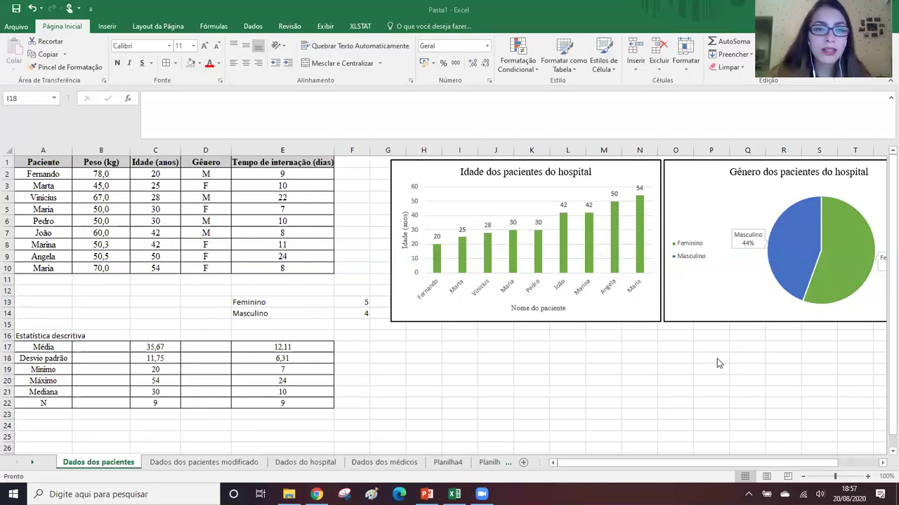
Step: Examine the range used by the Feminino count formula in F13 and leave the formula as it is
{"action": "left_click", "coordinate": [355, 300]}
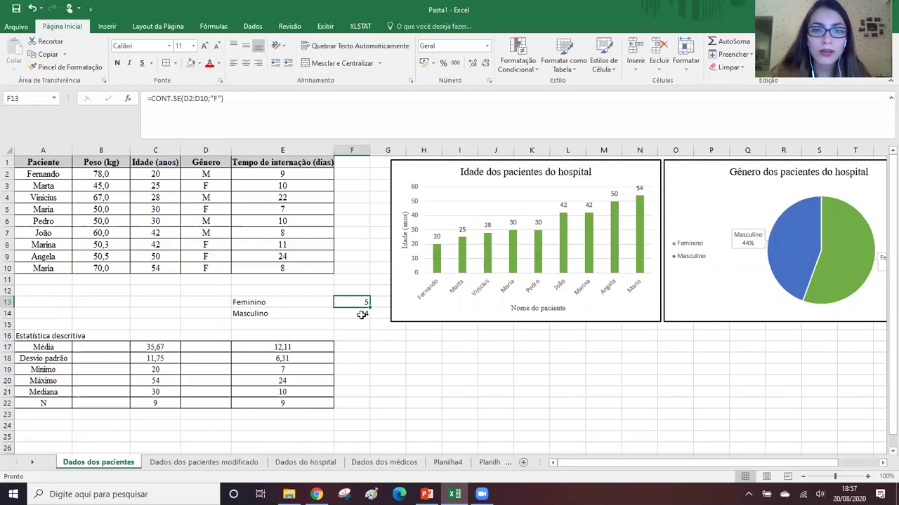
{"action": "double_click", "coordinate": [353, 300]}
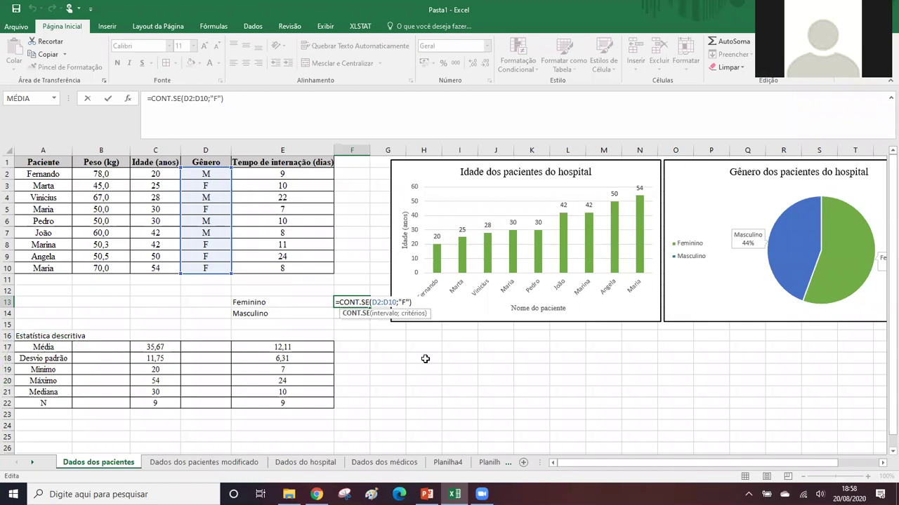
{"action": "key", "text": "Return"}
{"action": "scroll", "coordinate": [367, 267], "scroll_direction": "down", "scroll_amount": 1}
{"action": "scroll", "coordinate": [829, 291], "scroll_direction": "up", "scroll_amount": 1}
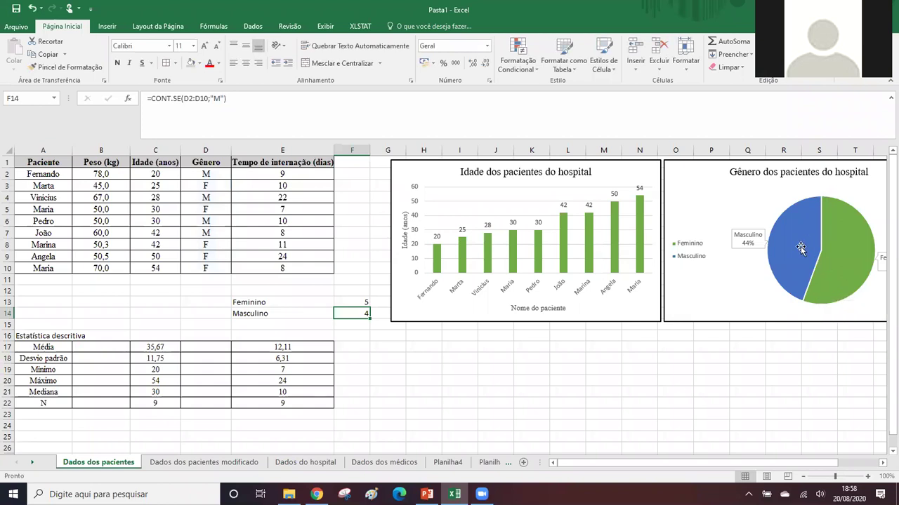